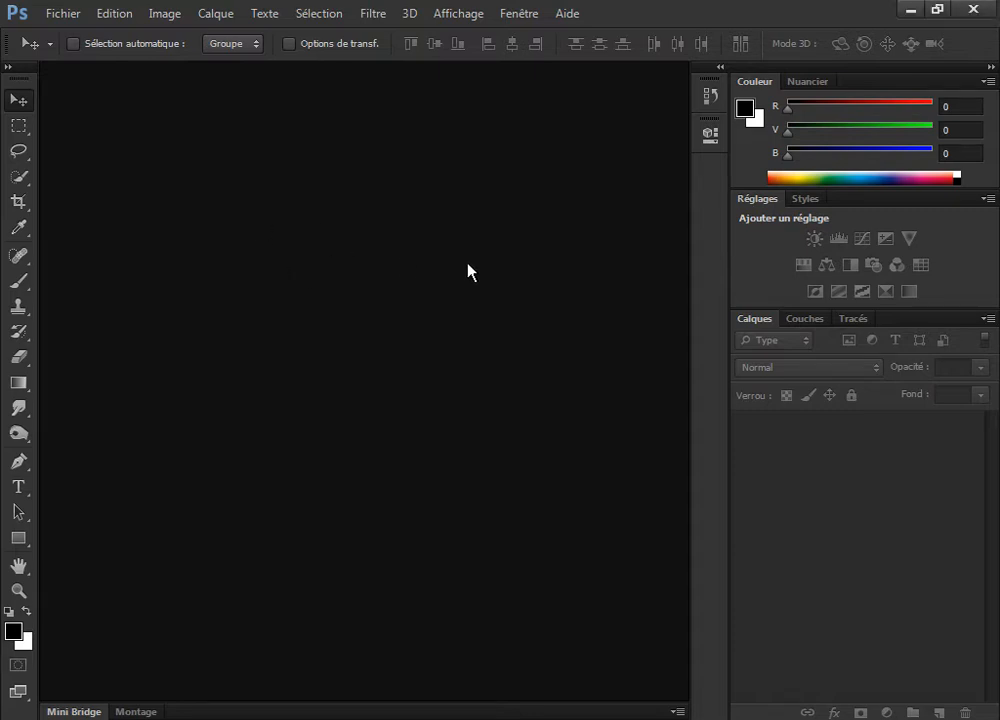
Step: Lighten the interface colour theme to its lightest grey
key("shift+F2")
key("shift+F2")
key("shift+F2")
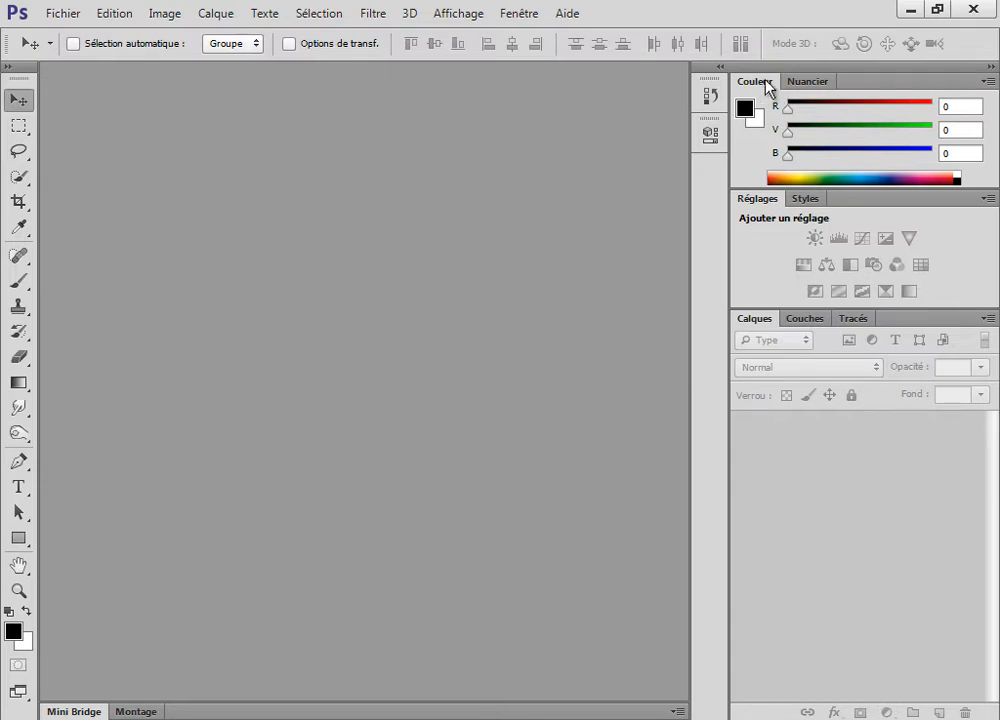
Step: Remove the Couleur and Nuancier panels and the collapsed properties panel from the workspace
left_click_drag(766, 84, 277, 237)
left_click(504, 218)
left_click_drag(786, 94, 391, 129)
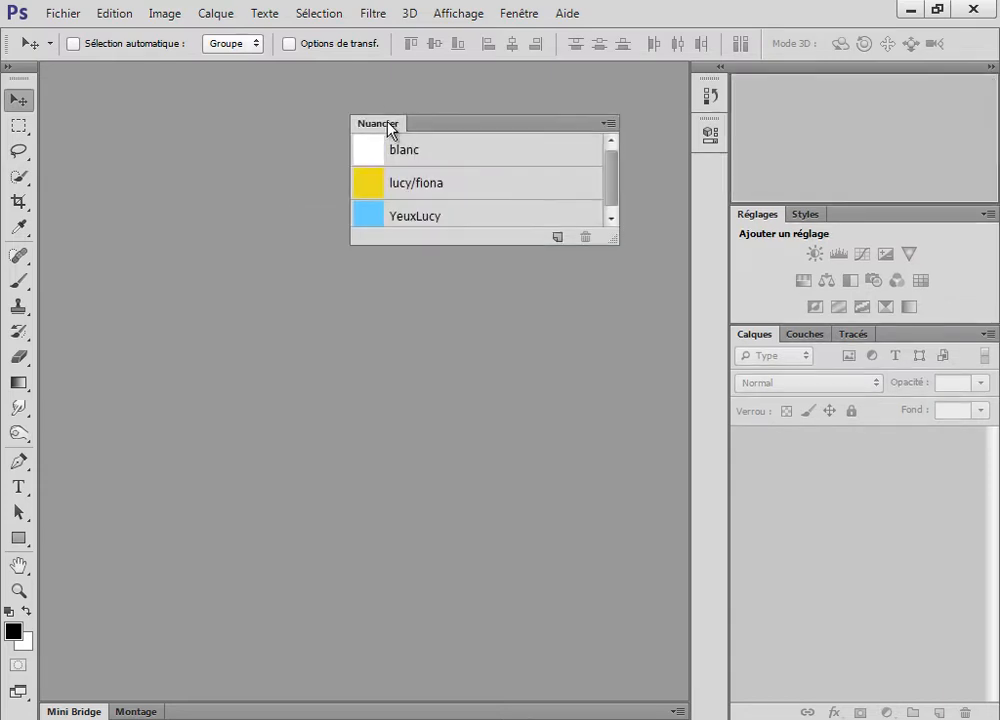
left_click(603, 110)
left_click_drag(721, 140, 405, 252)
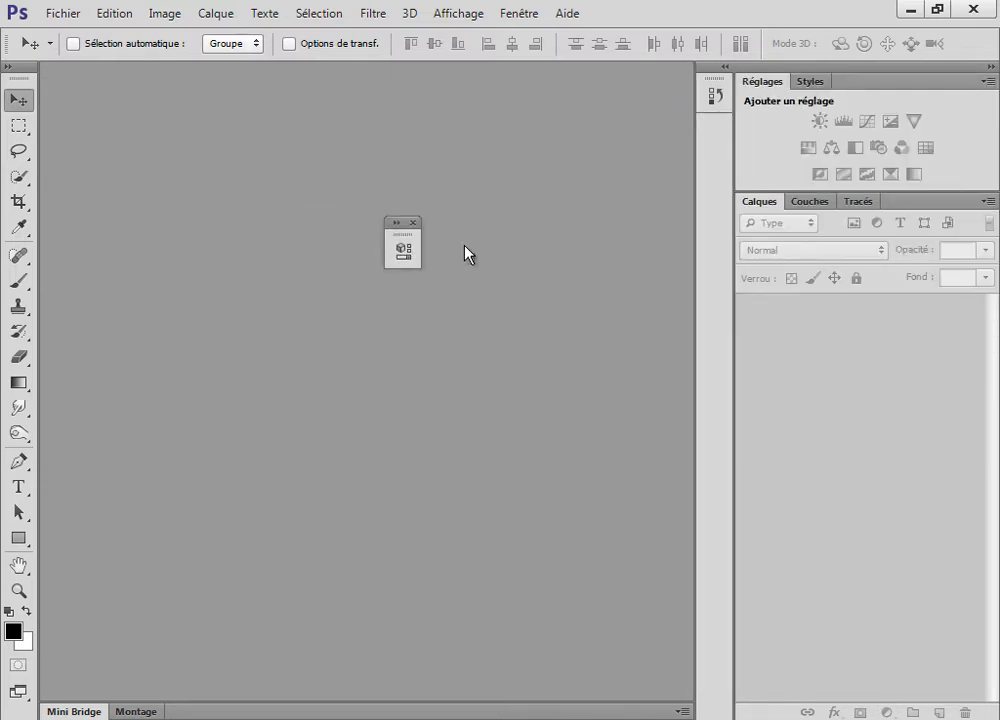
left_click(411, 224)
Step: Remove the Styles and Couches panels from the workspace
left_click_drag(806, 84, 340, 241)
left_click(573, 232)
left_click_drag(776, 203, 319, 280)
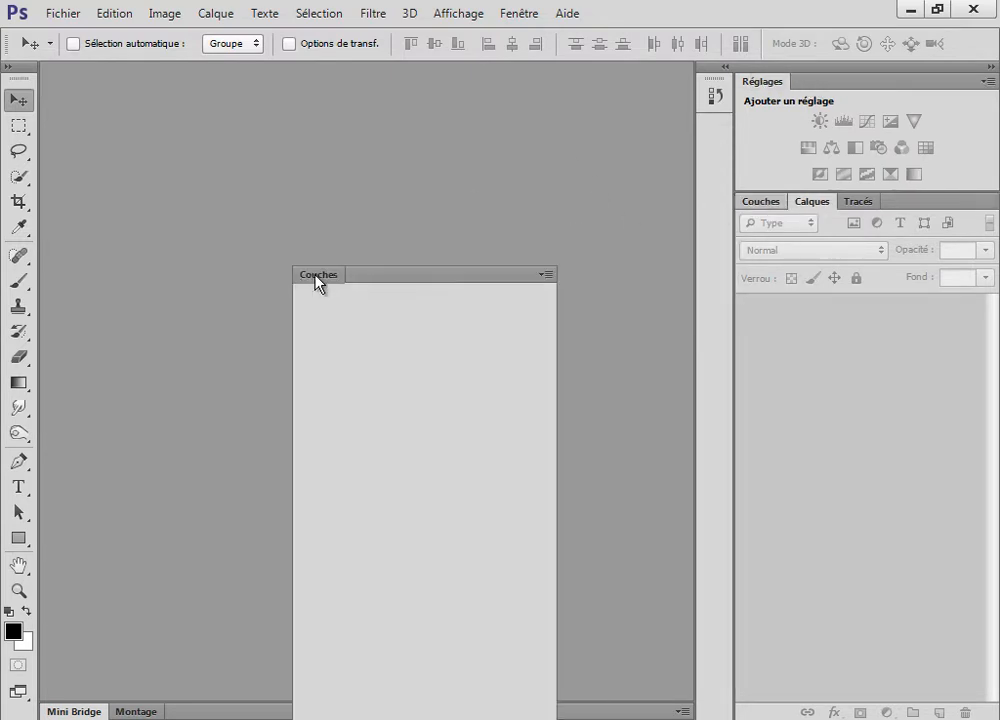
left_click(543, 262)
Step: Dock the Historique, Caractère and Paragraphe panels in the same group as Réglages, with Historique in front
left_click(716, 98)
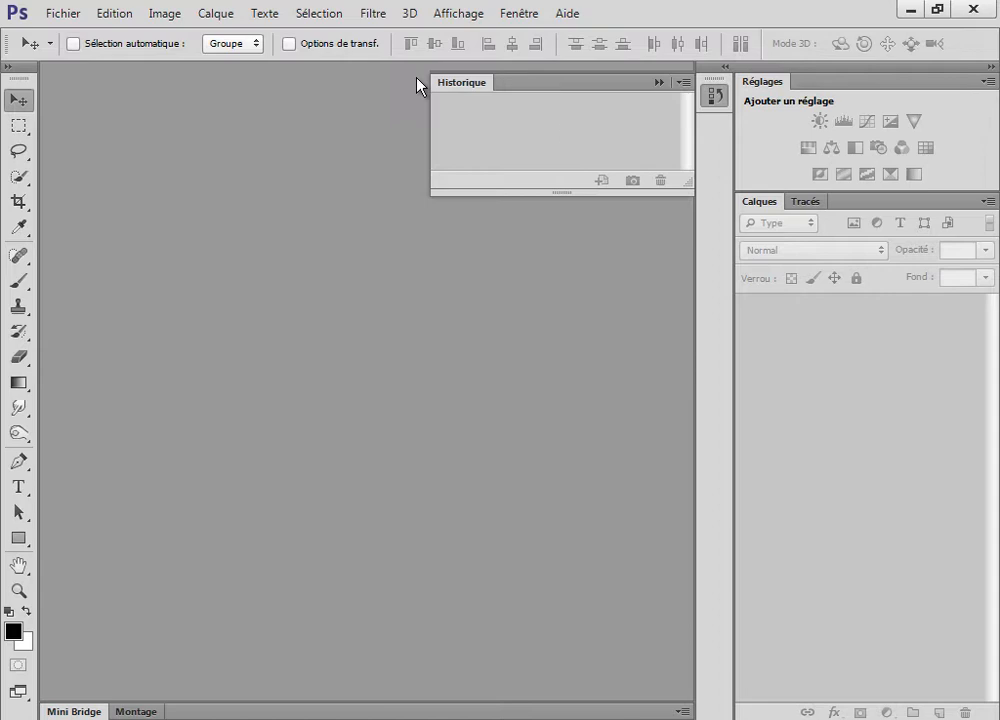
left_click_drag(448, 88, 743, 90)
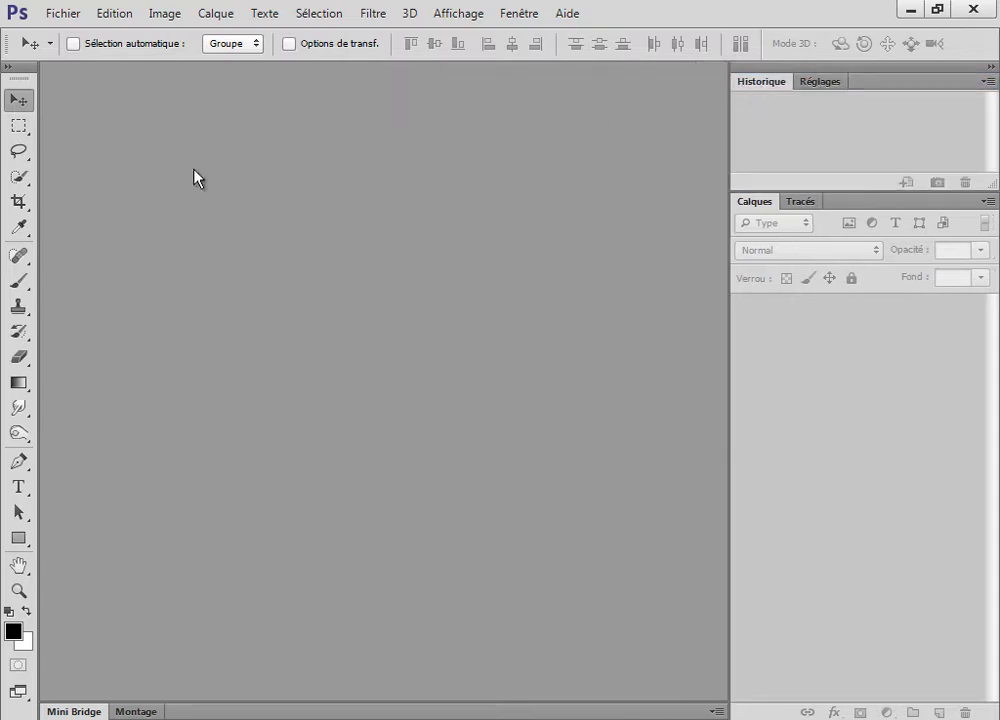
key("t")
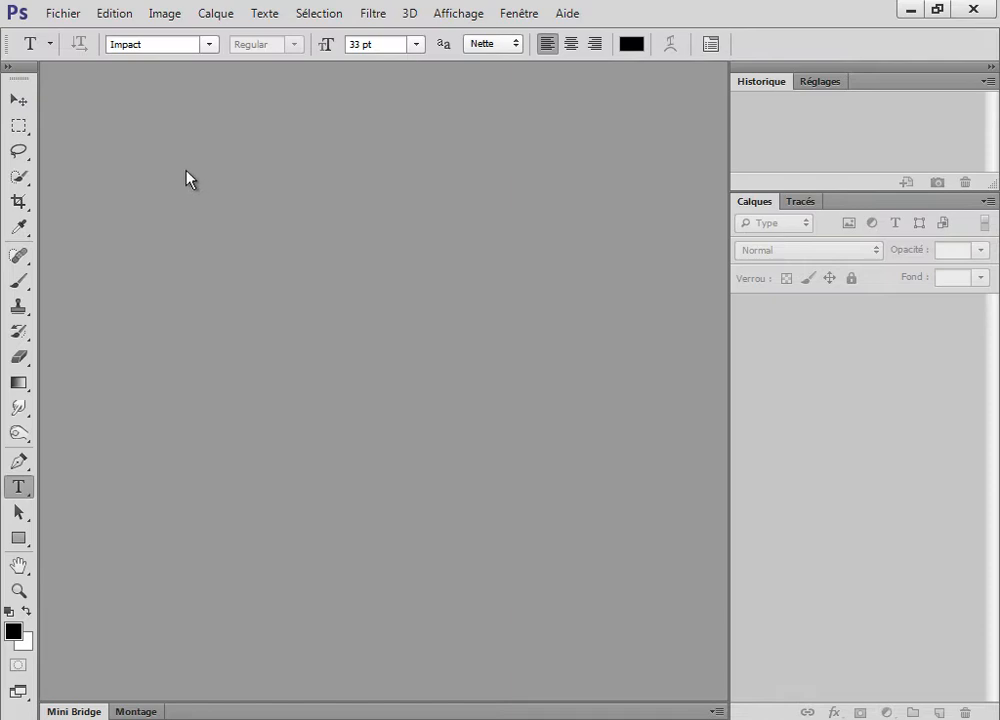
left_click(715, 46)
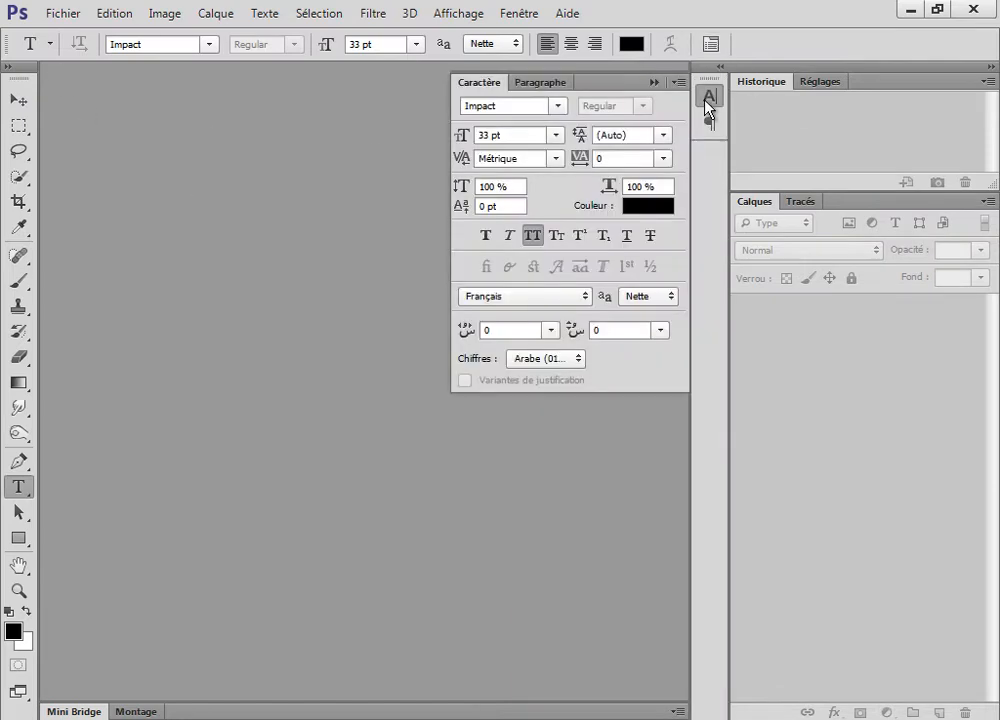
left_click_drag(556, 84, 788, 96)
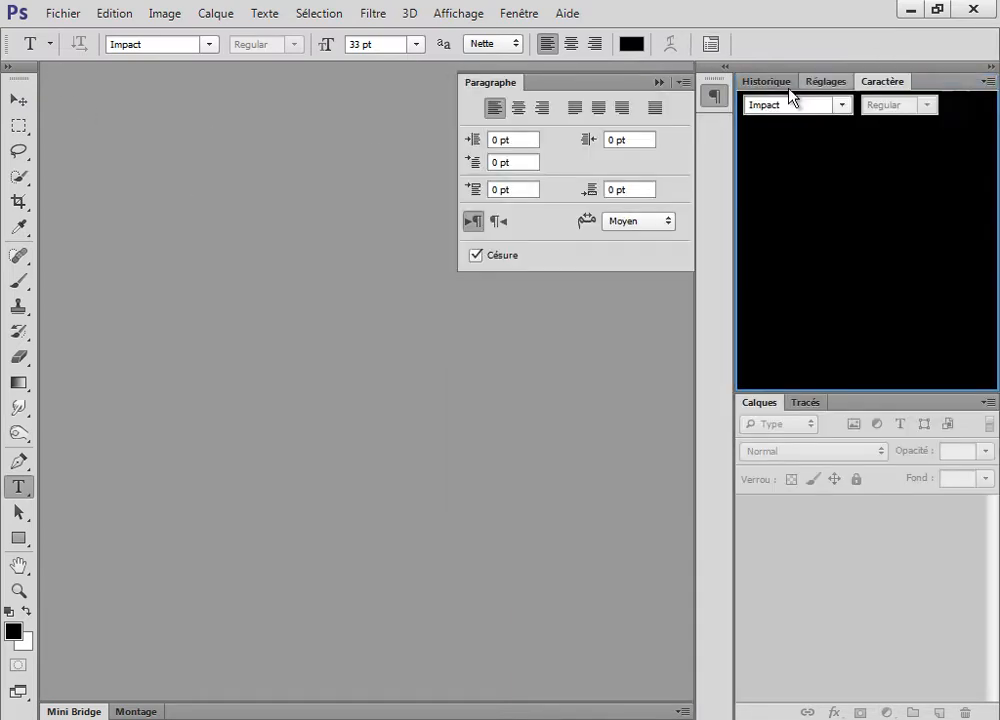
left_click_drag(502, 90, 801, 89)
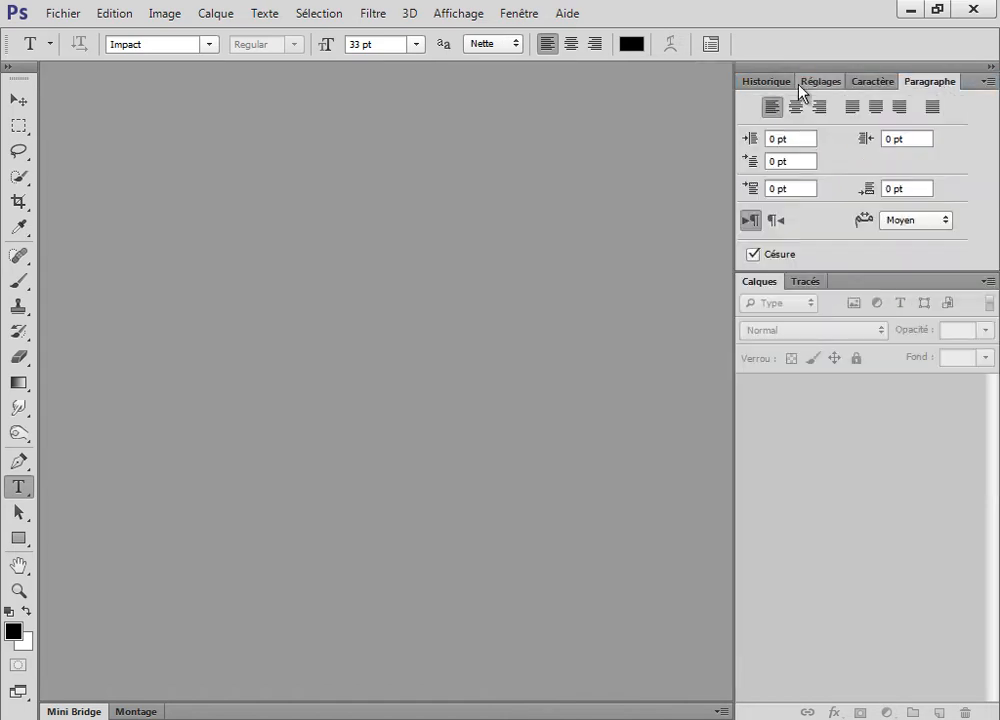
left_click(760, 83)
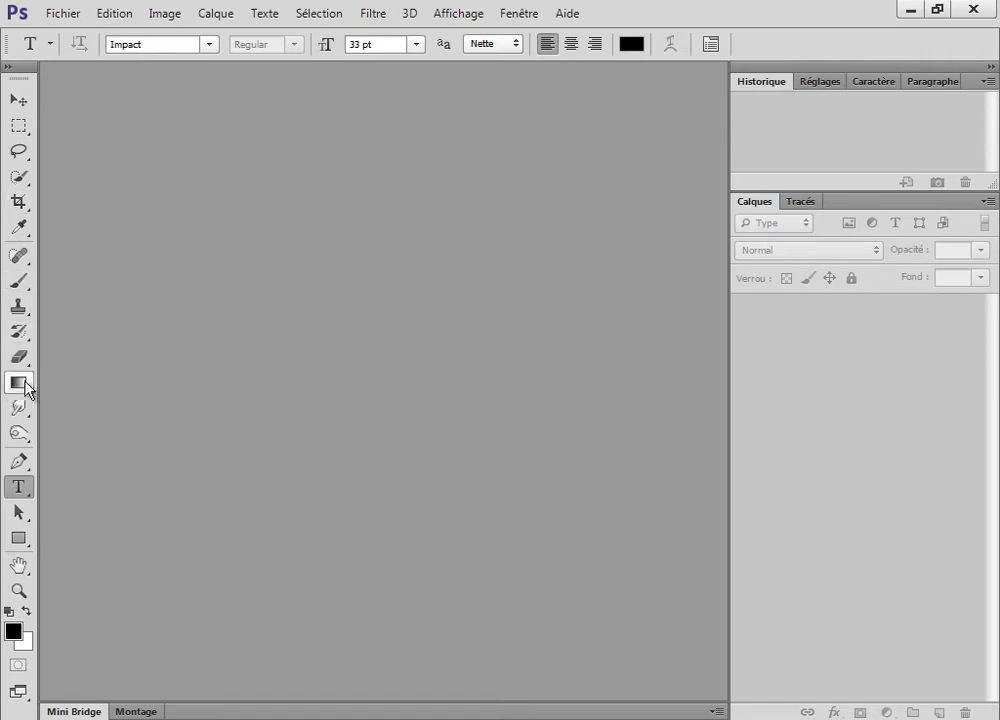
Step: Activate the Move tool and examine the Groupe and Calque choices of its automatic selection option
left_click(20, 101)
left_click(258, 43)
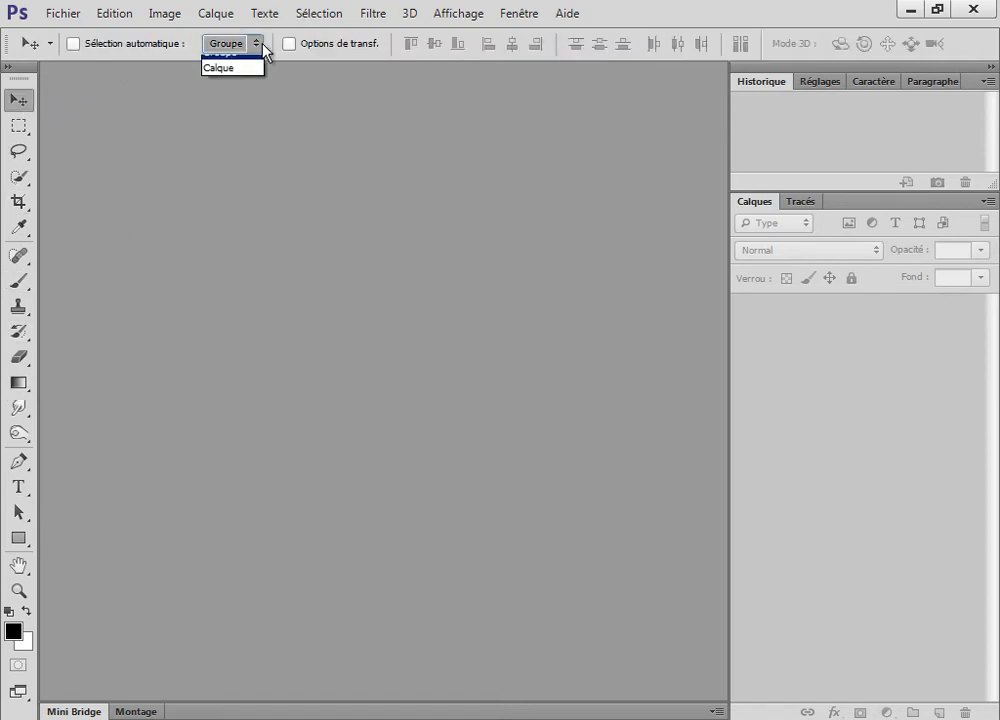
left_click(238, 82)
left_click(238, 46)
left_click(243, 79)
Step: Activate the rectangular marquee tool, and switch the Lasso tool to its Lasso polygonal variant
left_click(22, 126)
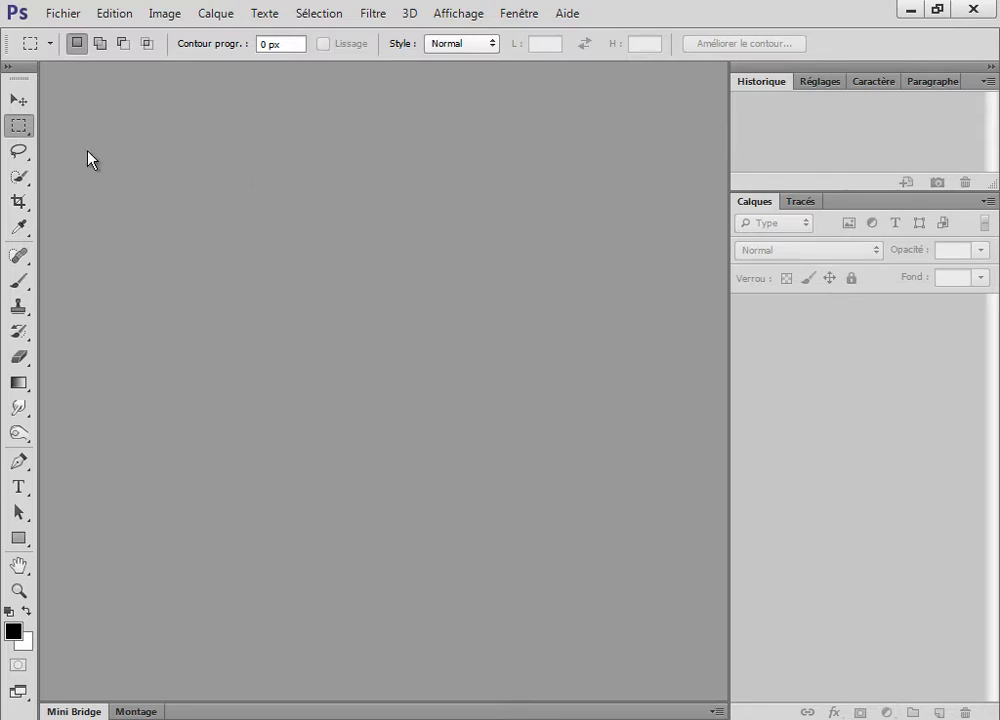
left_click(22, 152)
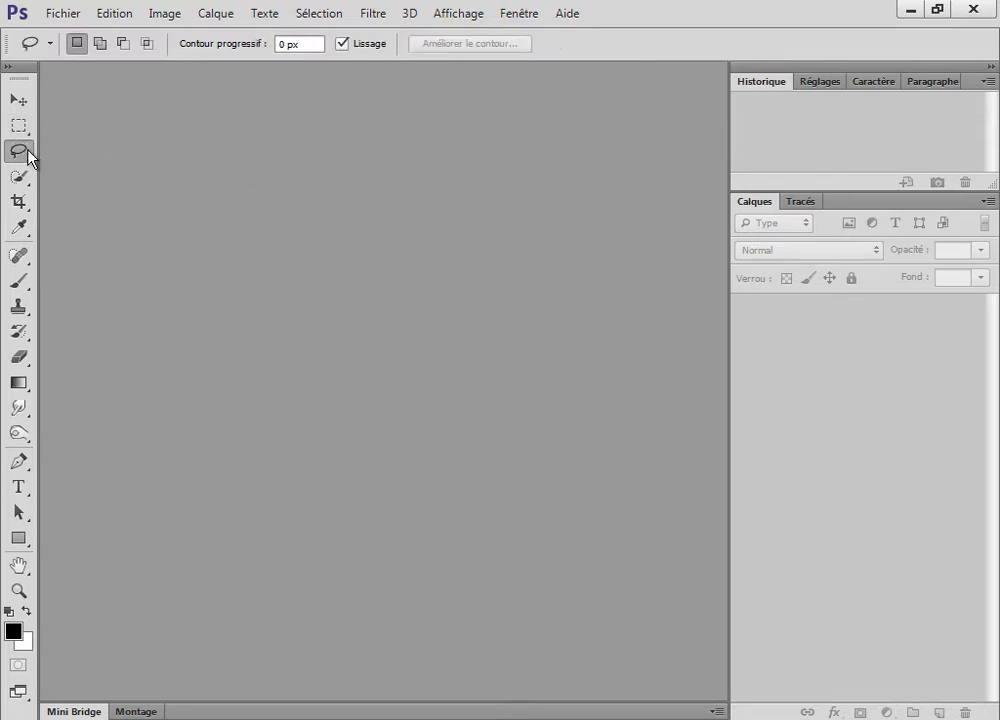
right_click(18, 153)
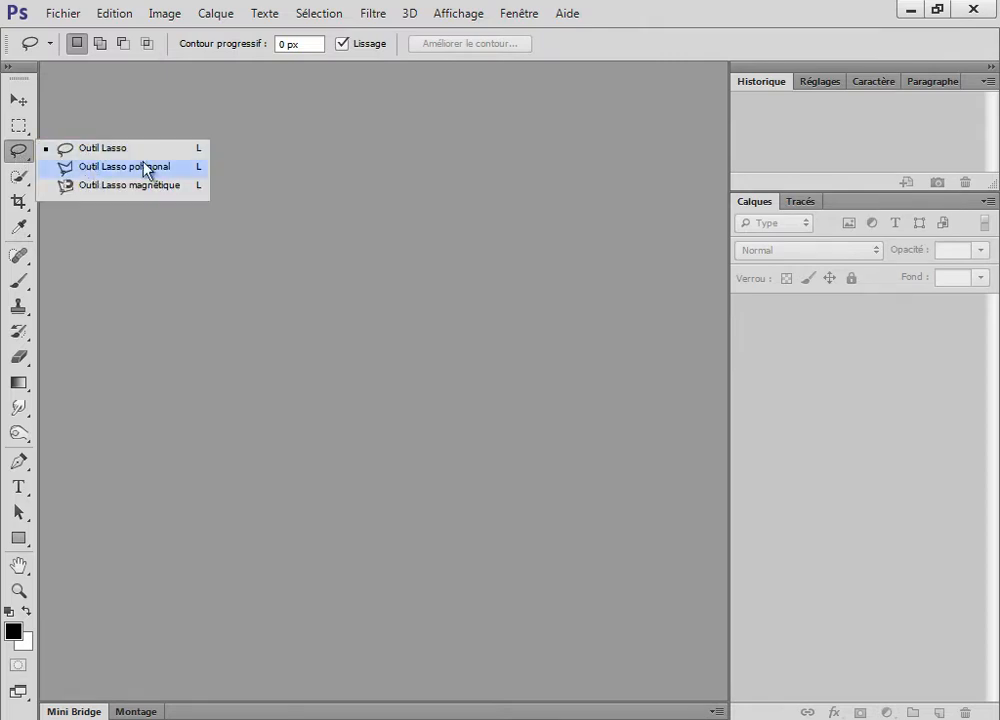
left_click(114, 172)
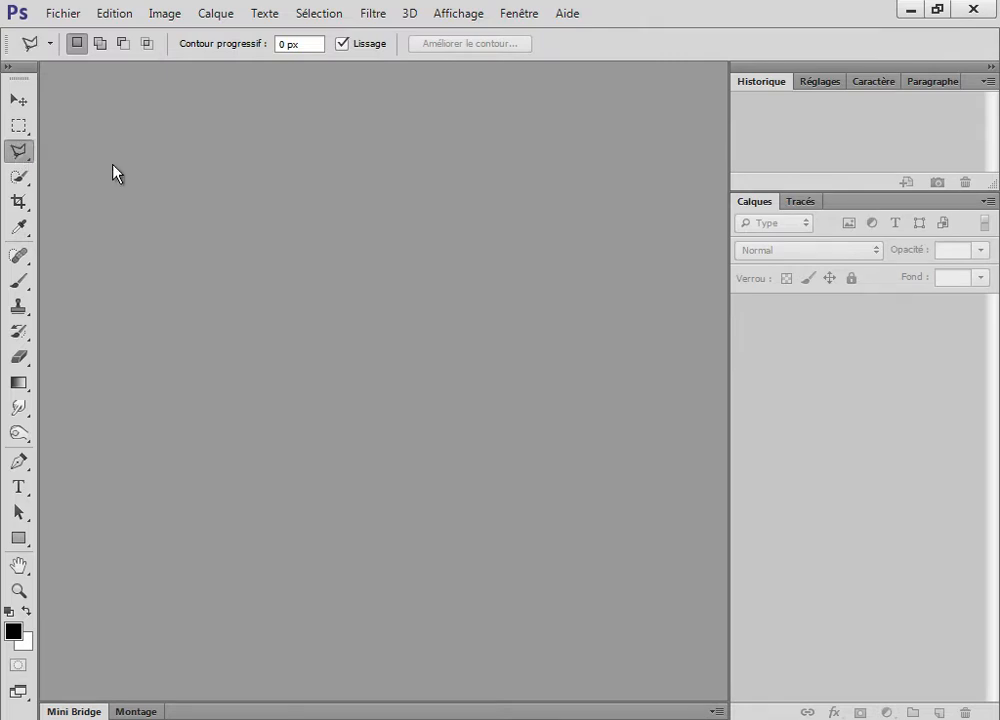
right_click(22, 151)
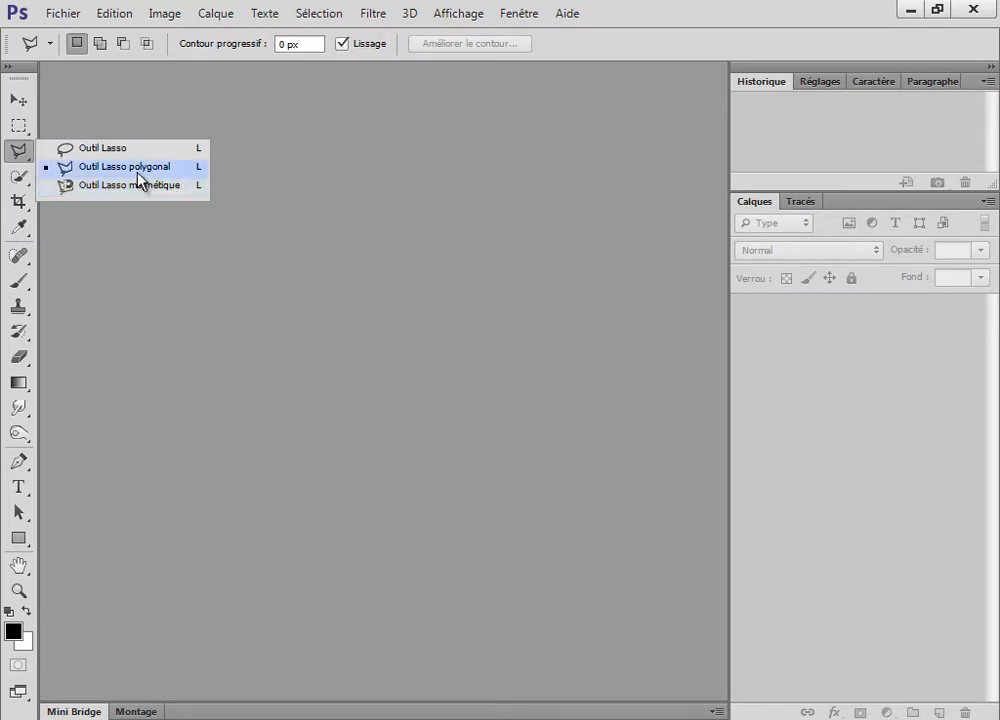
left_click(143, 170)
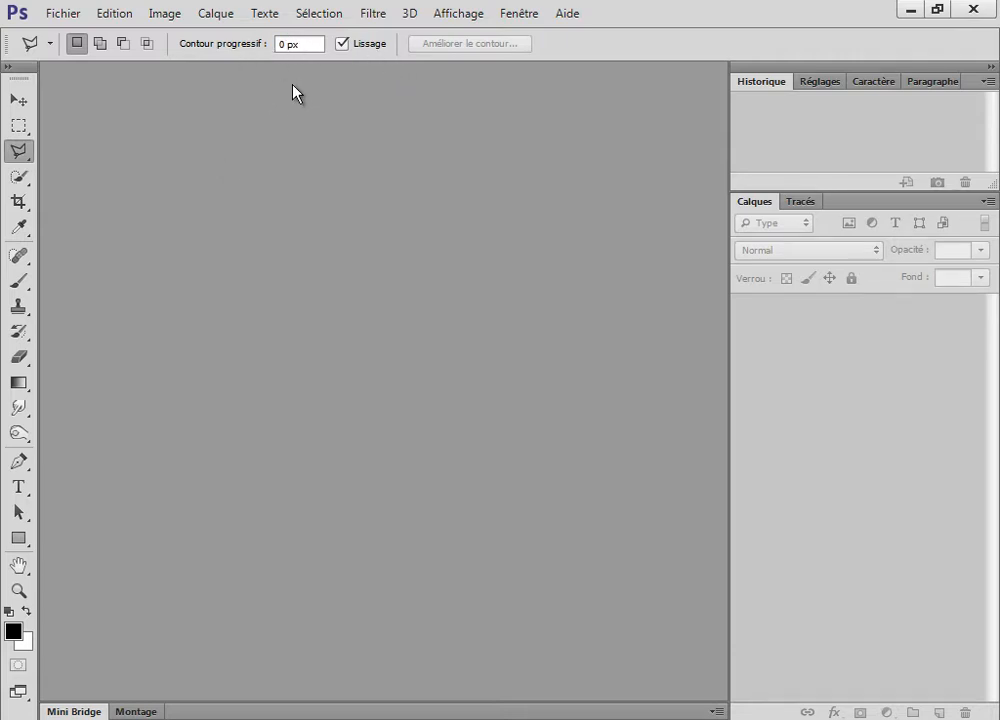
Step: Switch the Sélection rapide tool to its Baguette magique variant
left_click(20, 178)
left_click(21, 177)
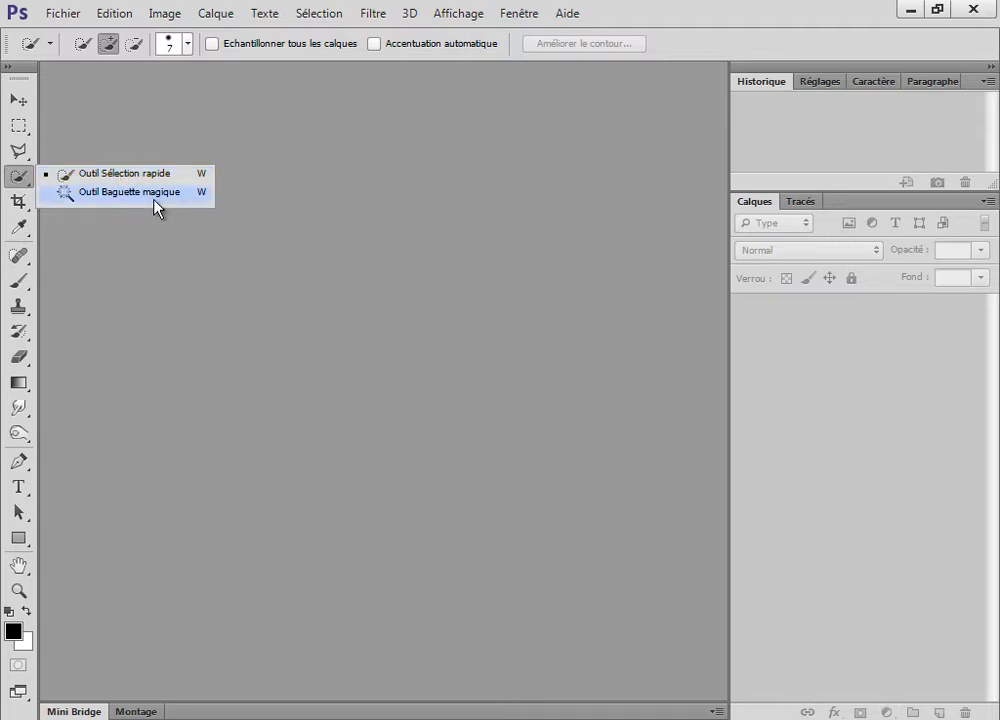
left_click(129, 192)
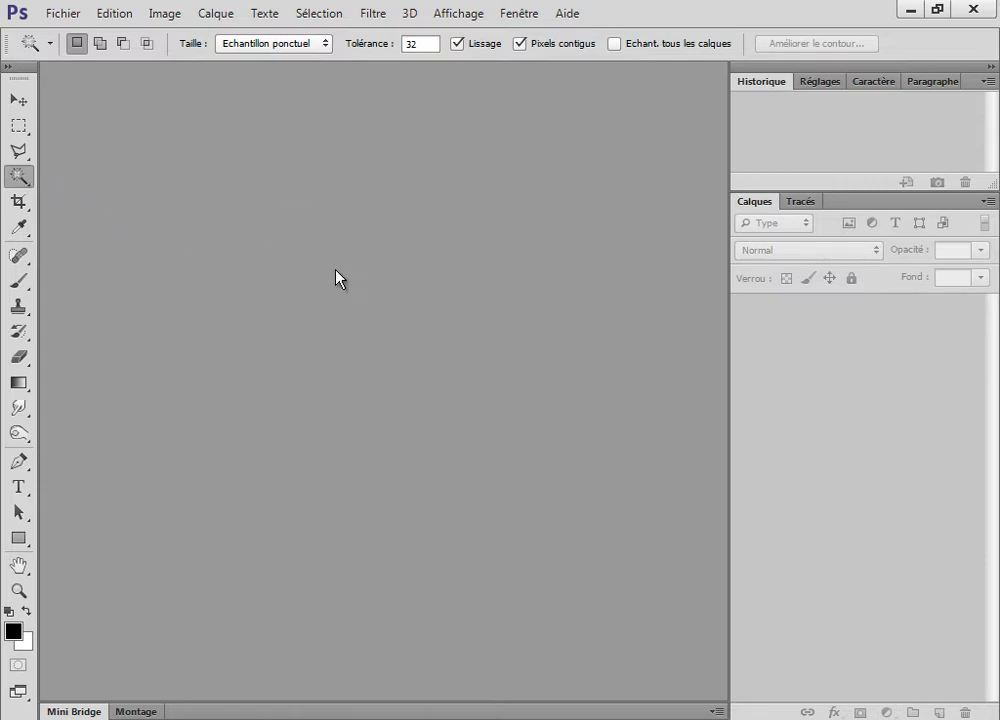
left_click(18, 176)
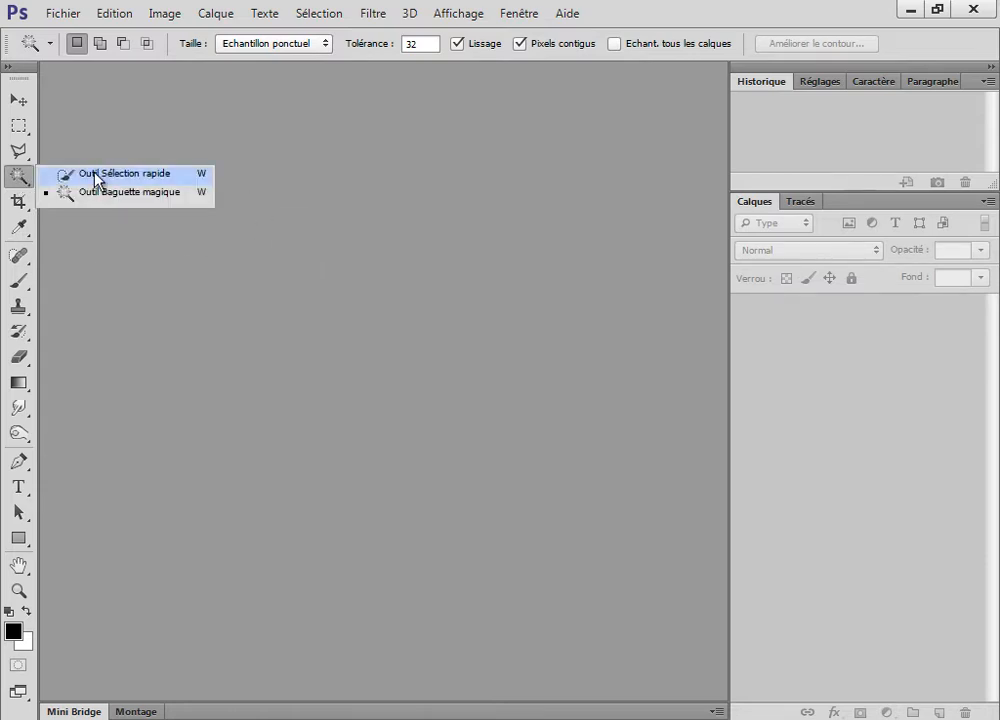
left_click(147, 192)
Step: Activate the Crop tool and examine its additional settings for classic mode and crop shielding
left_click(18, 203)
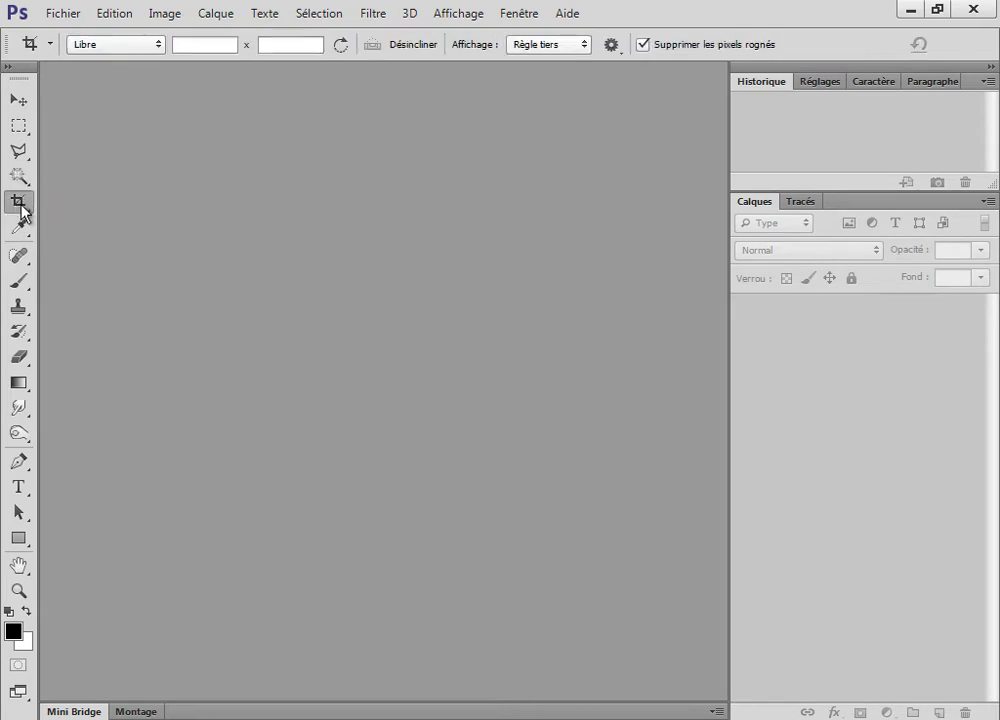
left_click(610, 45)
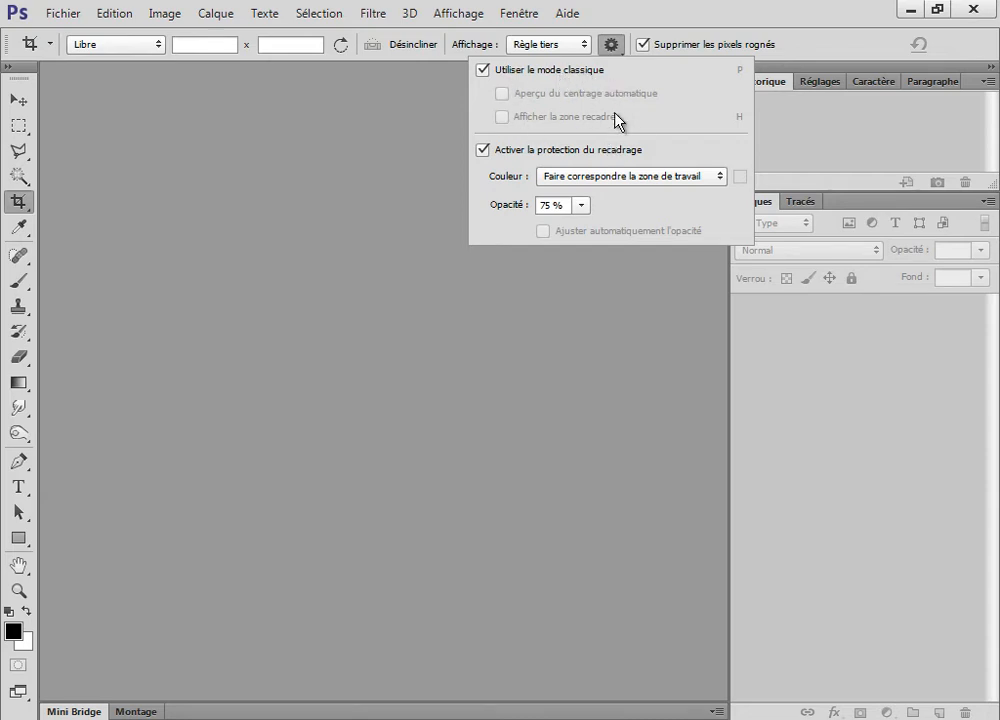
left_click(614, 44)
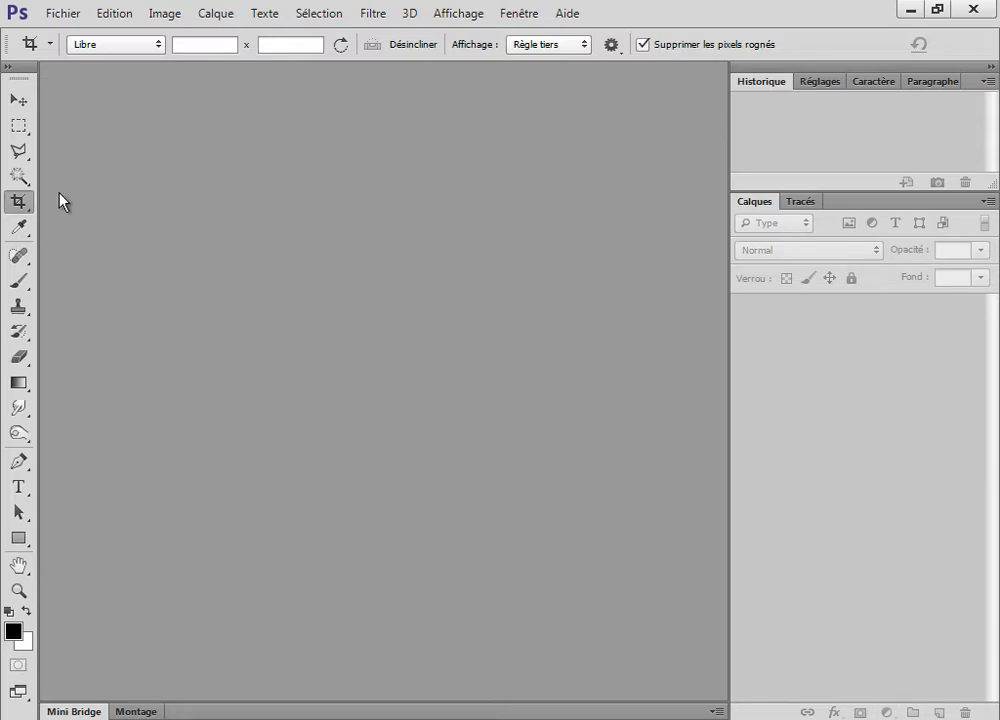
Step: Examine the tool variants grouped with the Pipette and the Correcteur localisé
left_click(18, 227)
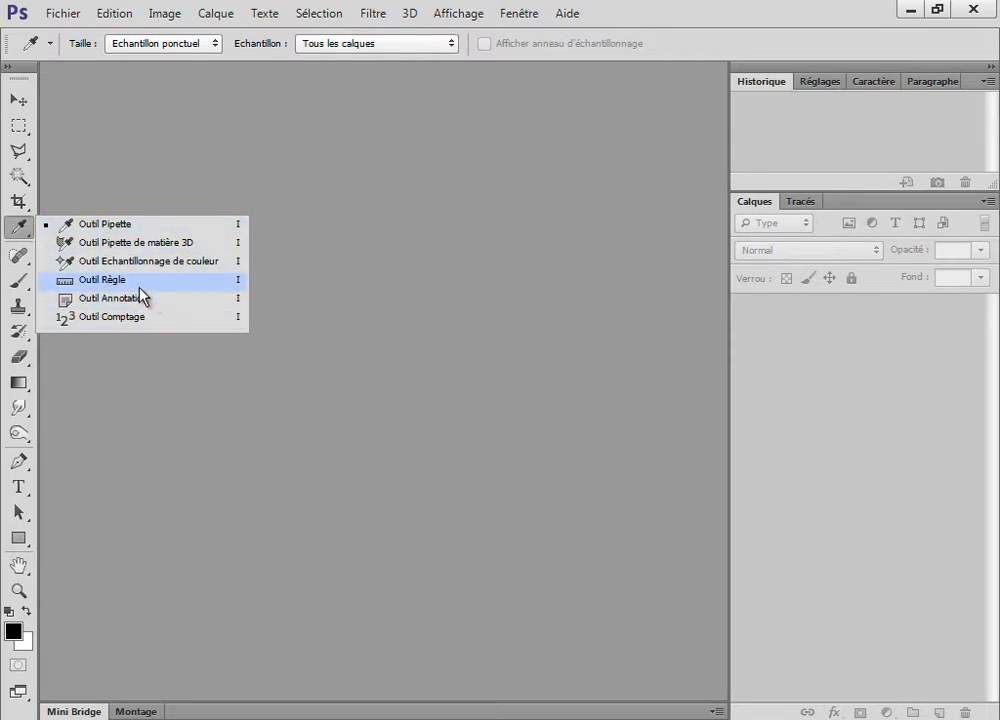
left_click(20, 228)
left_click(18, 255)
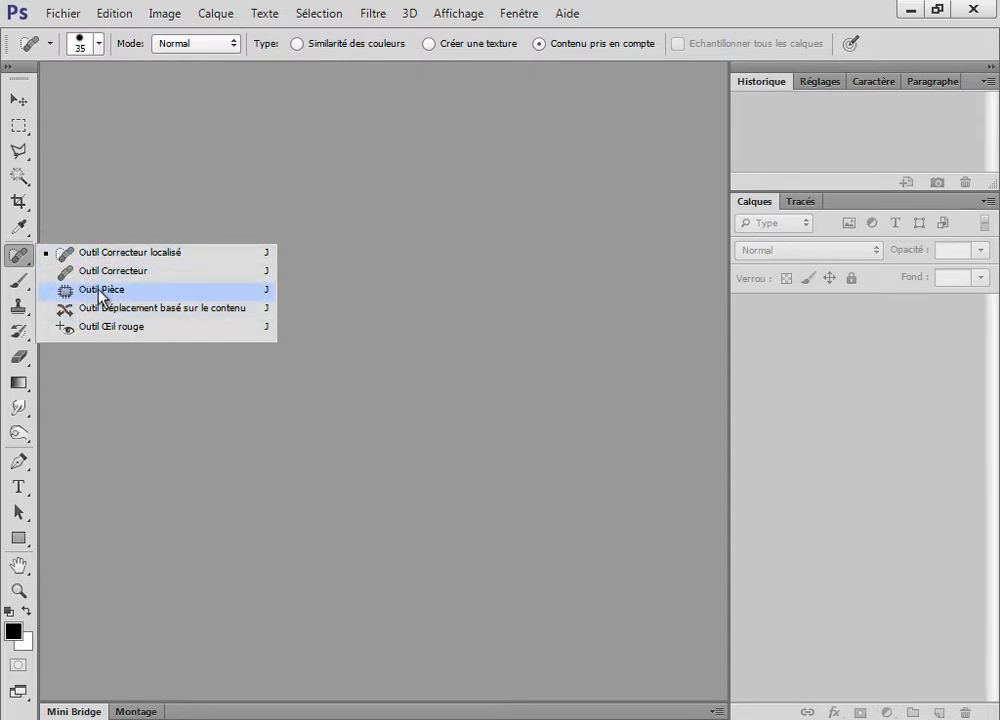
left_click(40, 254)
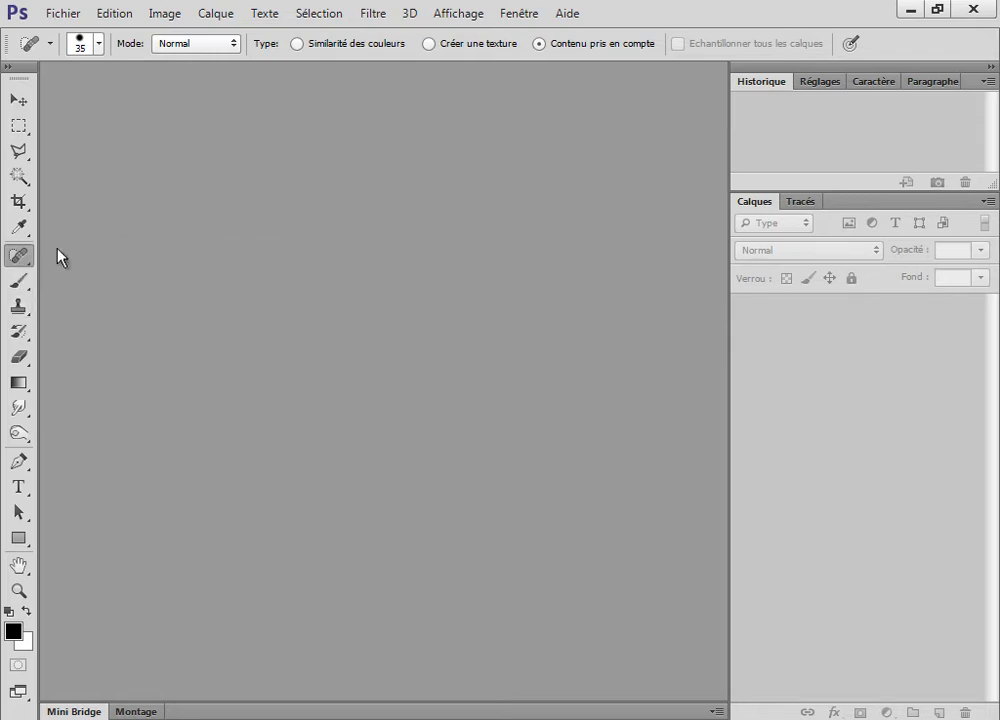
Step: Examine the Pinceau and Tampon de duplication variants, and switch the history brush to Forme d'historique artistique
left_click(15, 287)
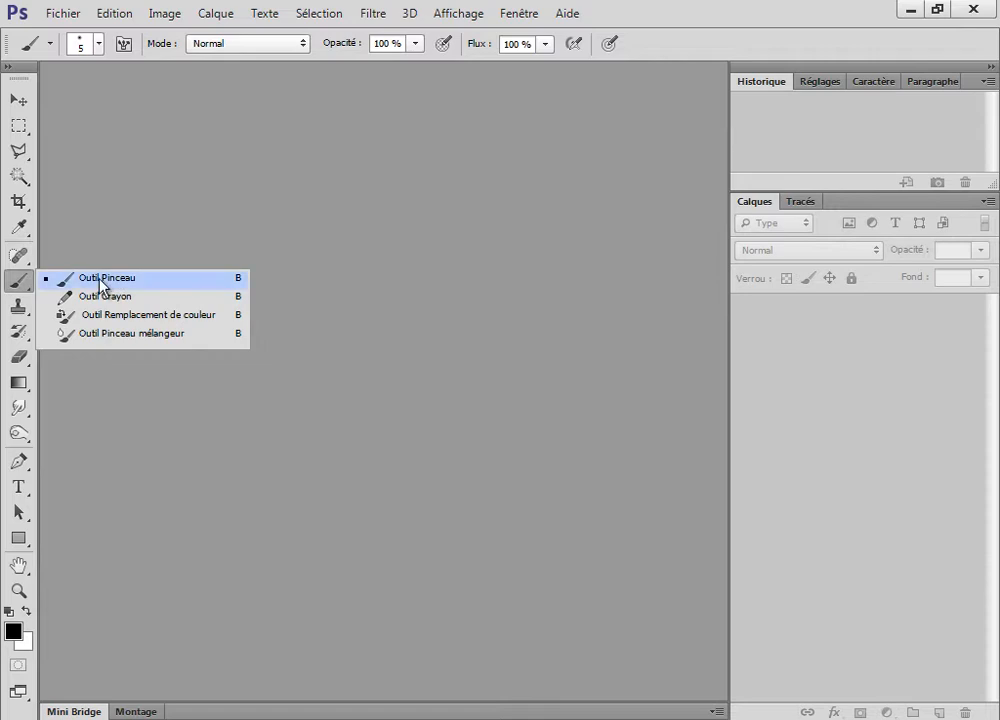
left_click(18, 307)
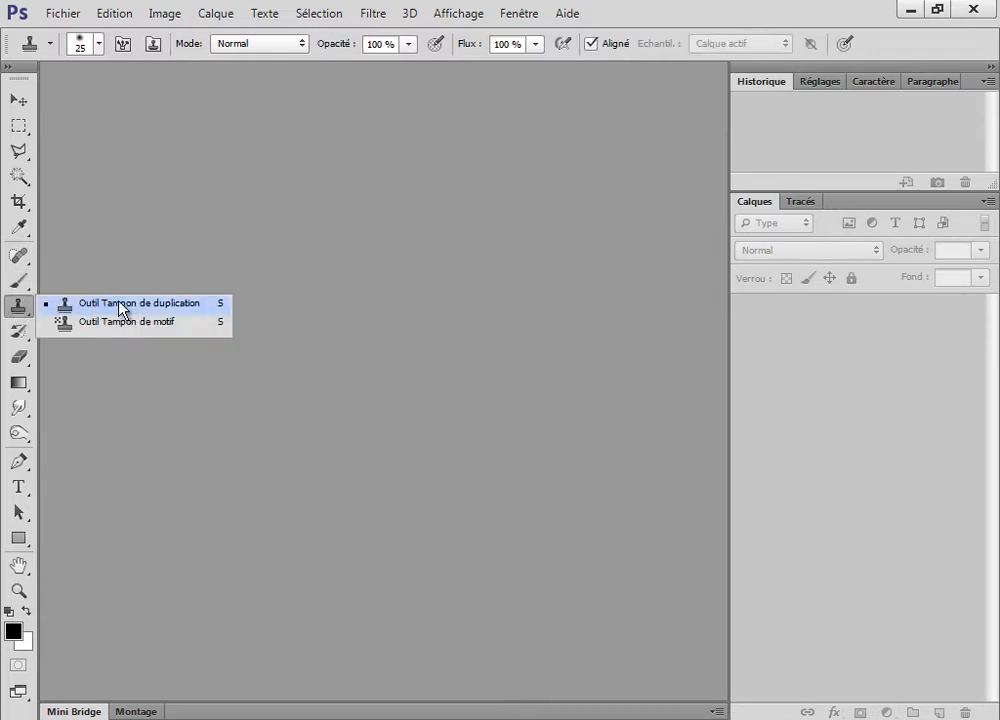
left_click(18, 330)
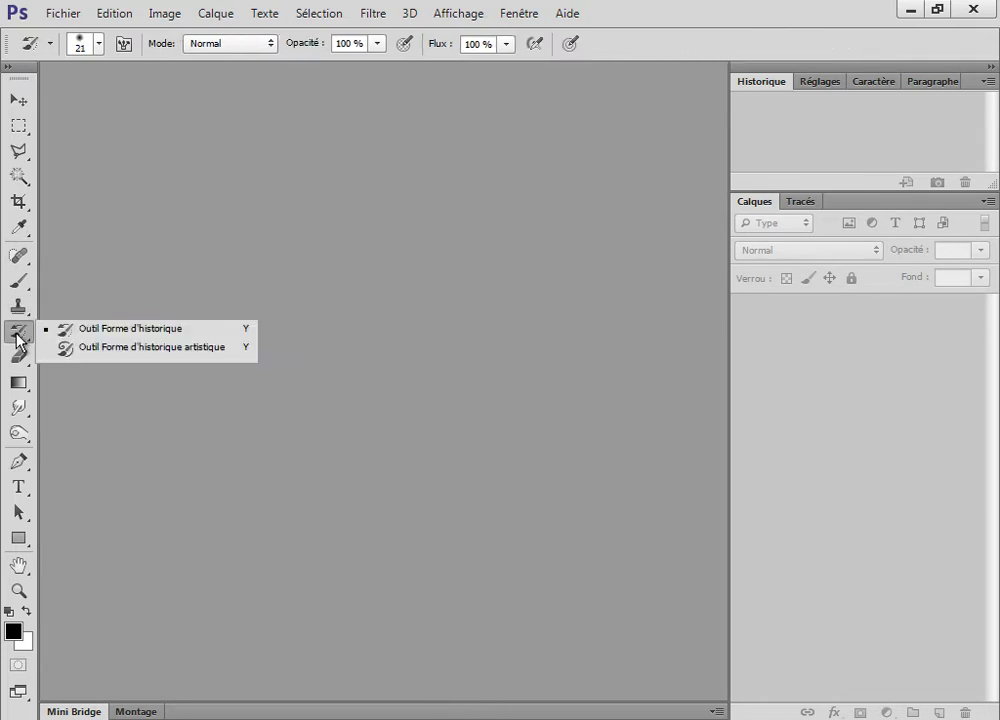
left_click(161, 347)
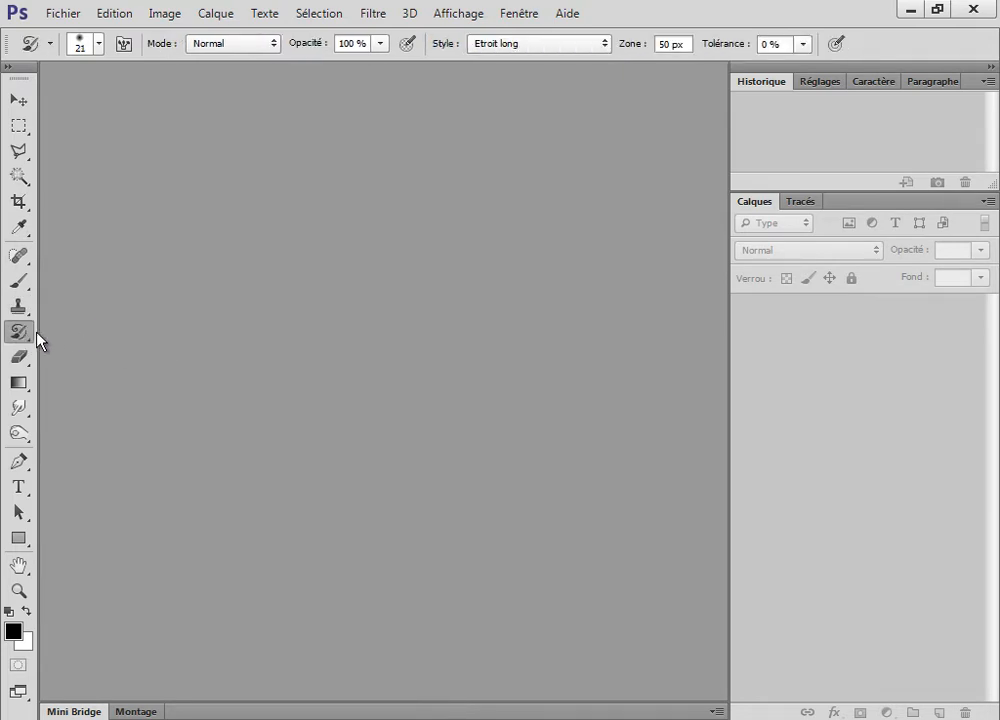
Step: Examine the tool variants grouped with the Gomme and the Dégradé
left_click(18, 356)
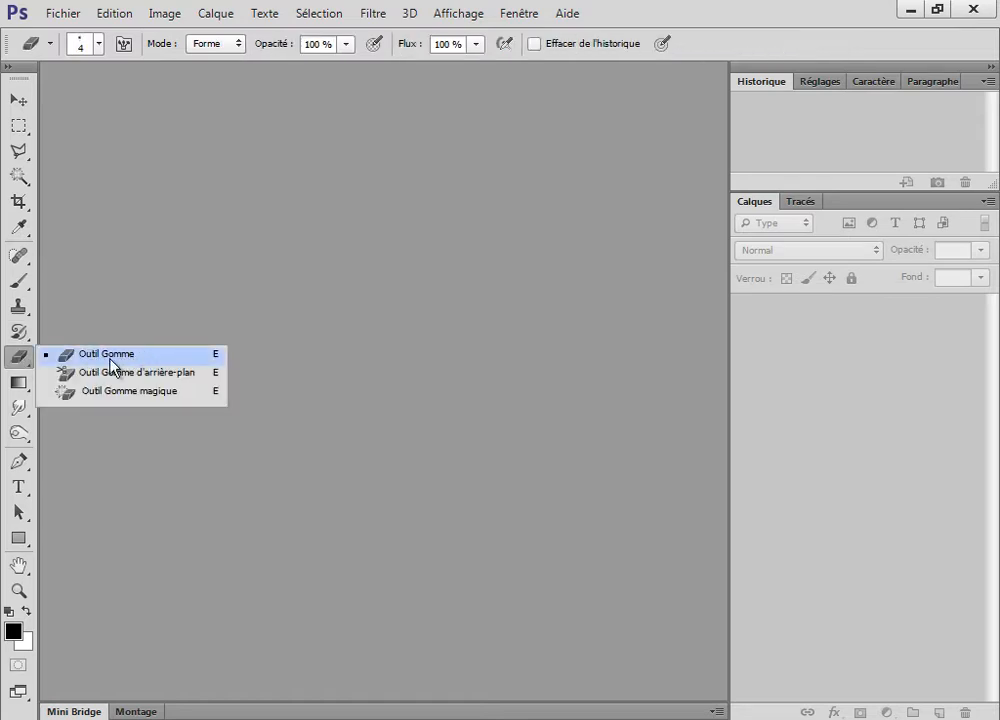
left_click(19, 363)
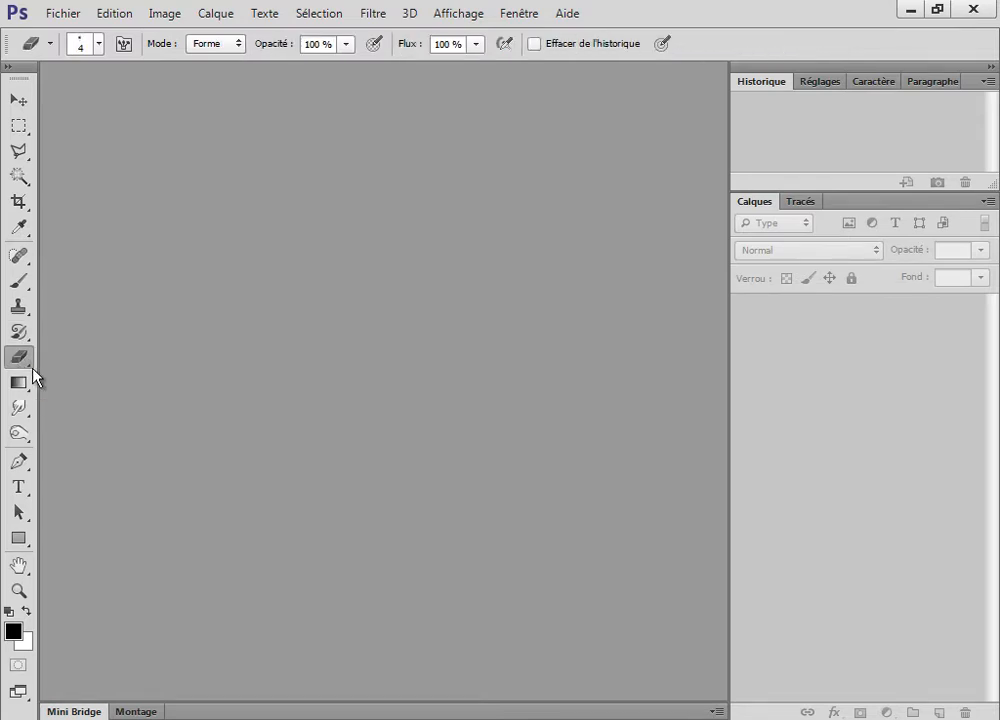
left_click(25, 389)
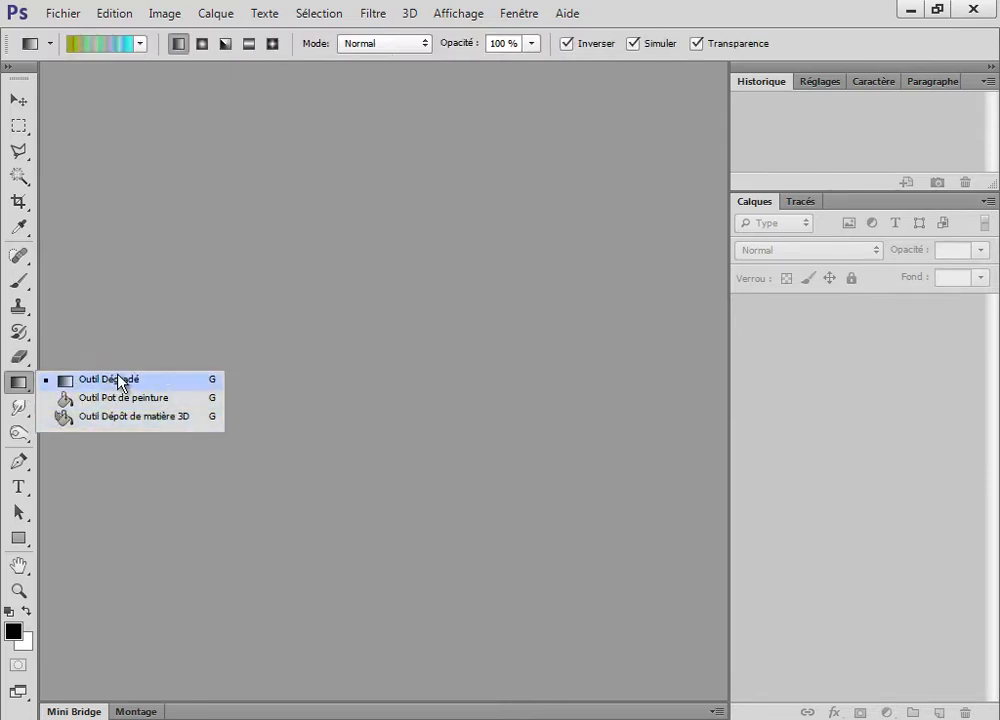
left_click(18, 386)
Step: Examine the variants grouped with the Doigt tool, trying Goutte d'eau before reactivating Doigt
left_click(19, 407)
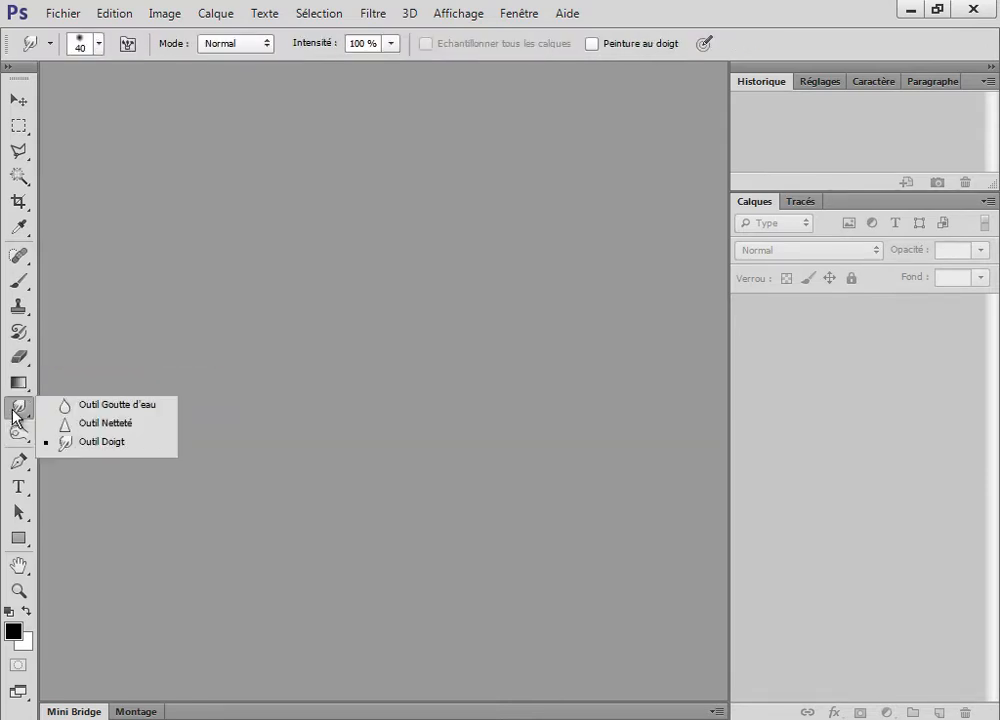
left_click(96, 405)
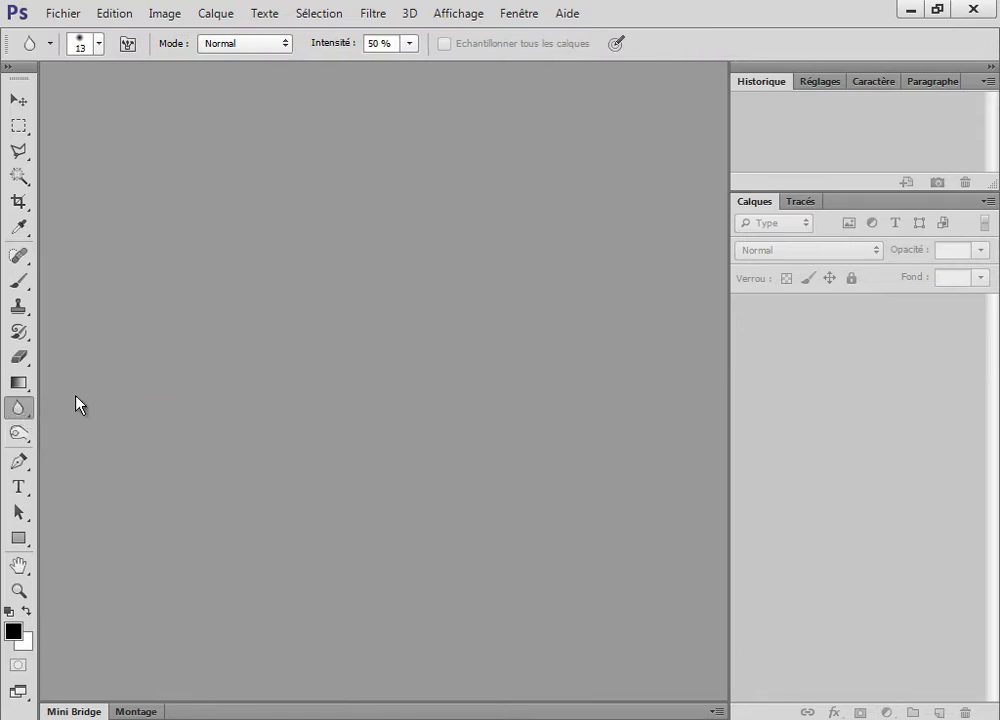
left_click(18, 407)
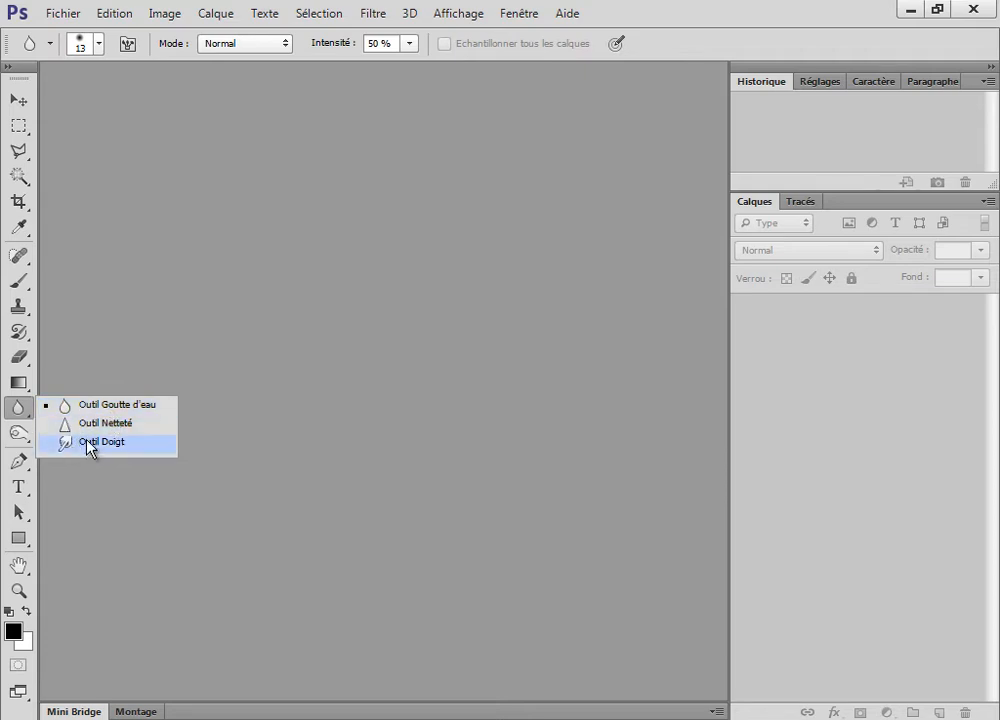
left_click(87, 447)
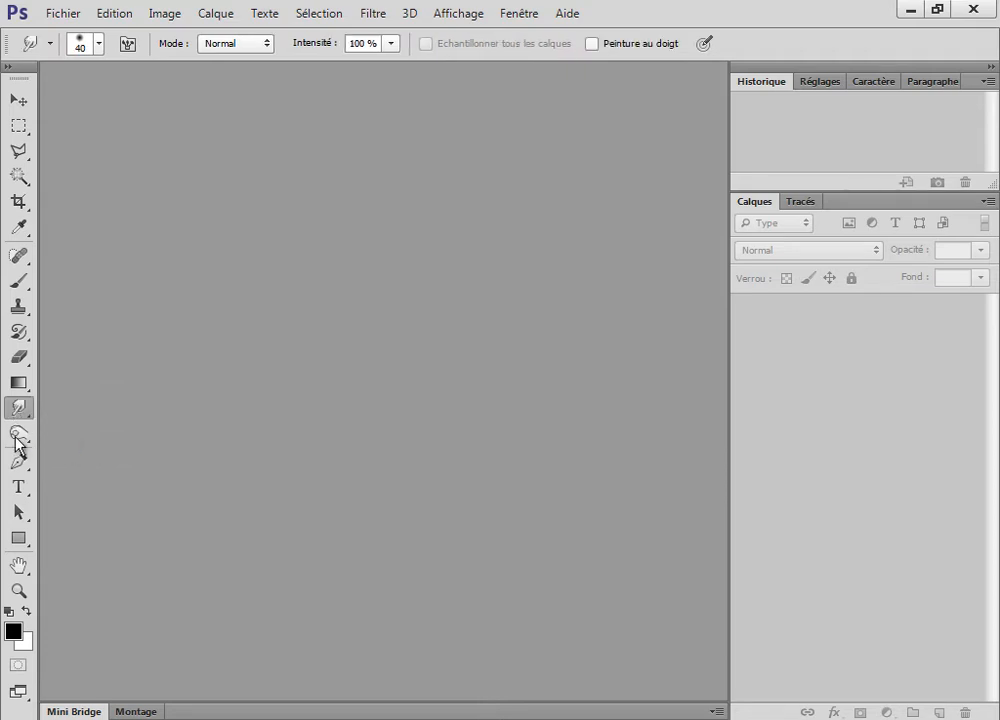
Step: Switch the Densité + tool to its Densité - variant and examine the grouped Eponge tool
left_click(20, 437)
left_click(76, 434)
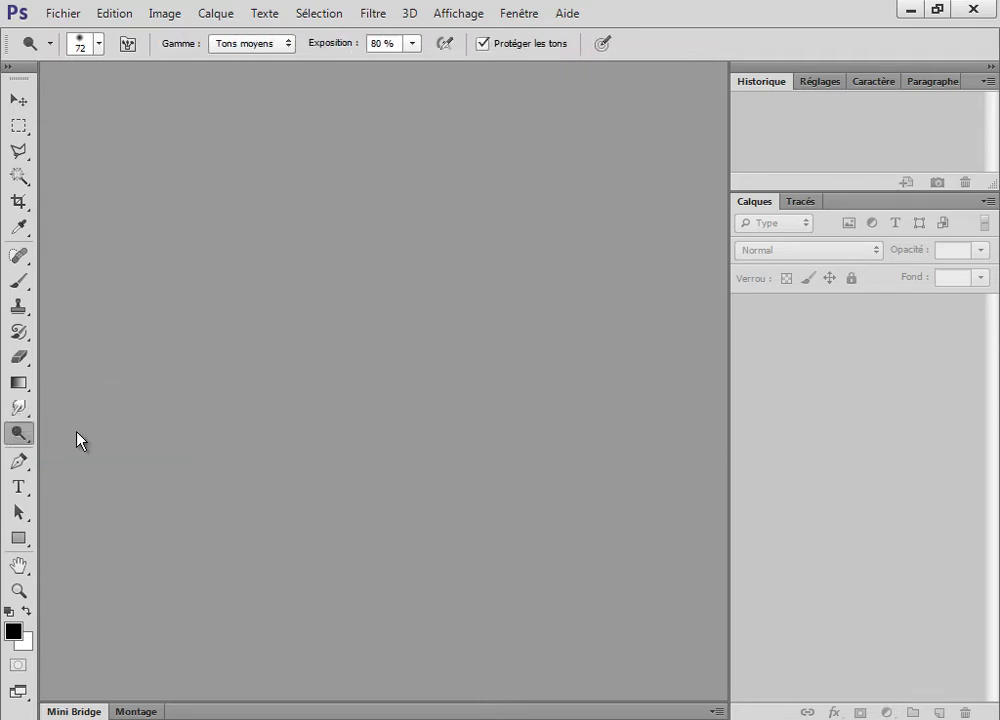
left_click(20, 437)
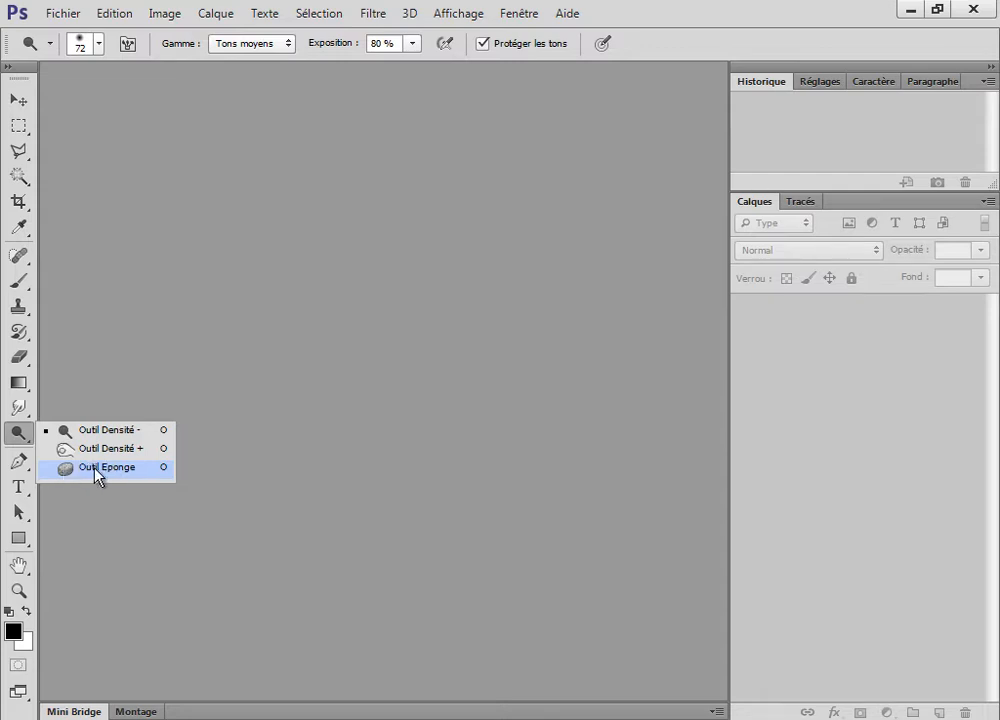
left_click(22, 440)
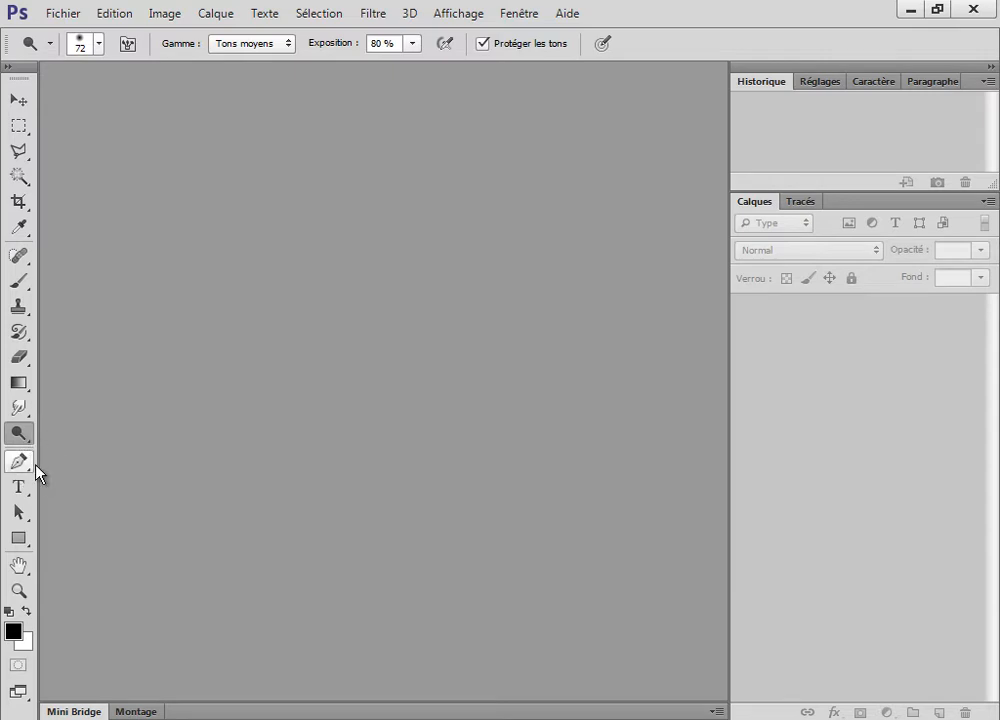
Step: Examine the variants of the Plume and Texte tools, and activate the path selection arrow
left_click(20, 463)
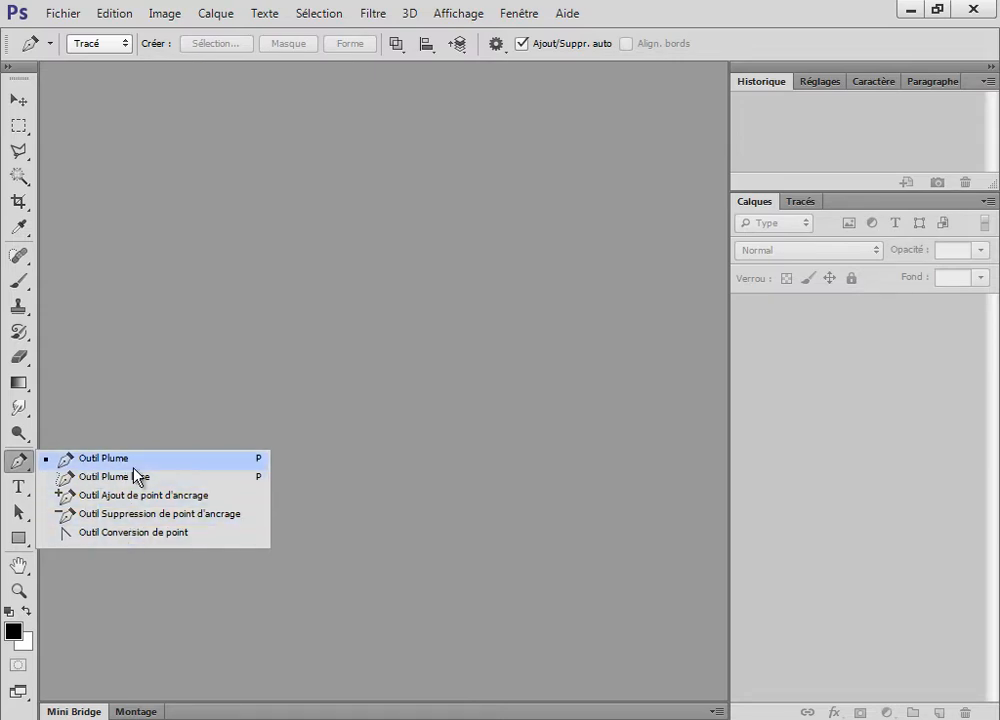
left_click(25, 490)
left_click(25, 490)
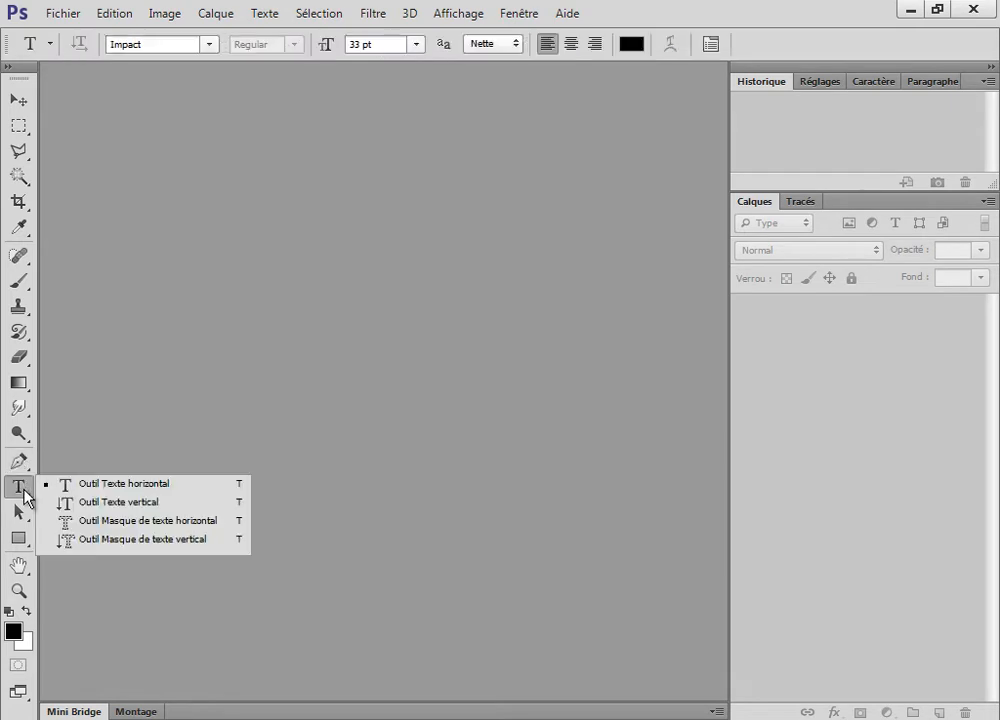
left_click(22, 508)
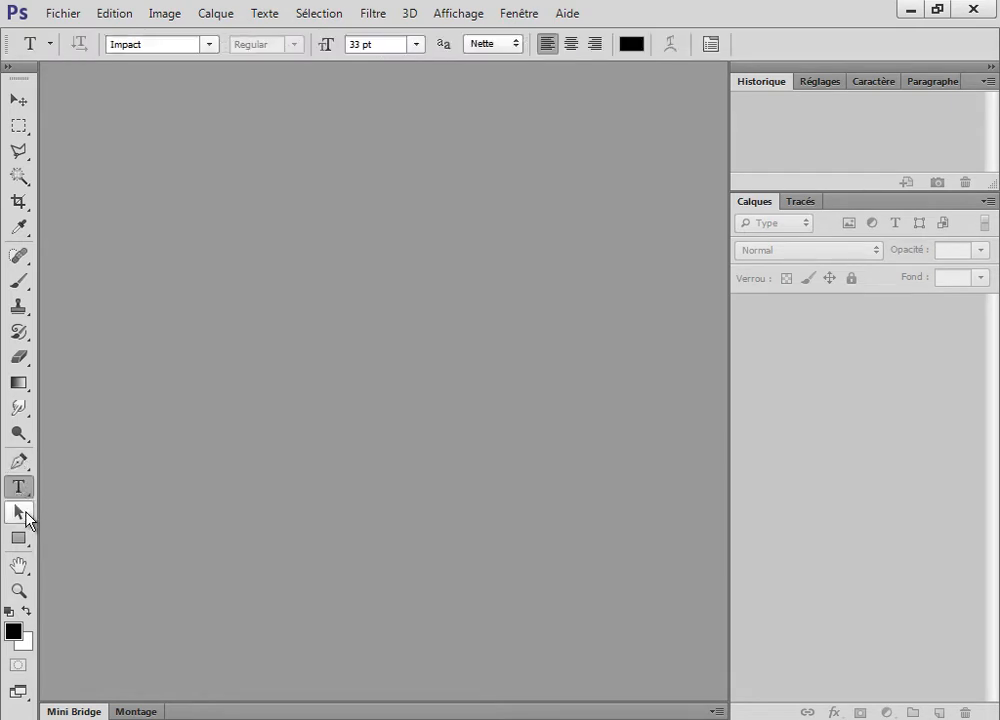
left_click(25, 514)
left_click(22, 514)
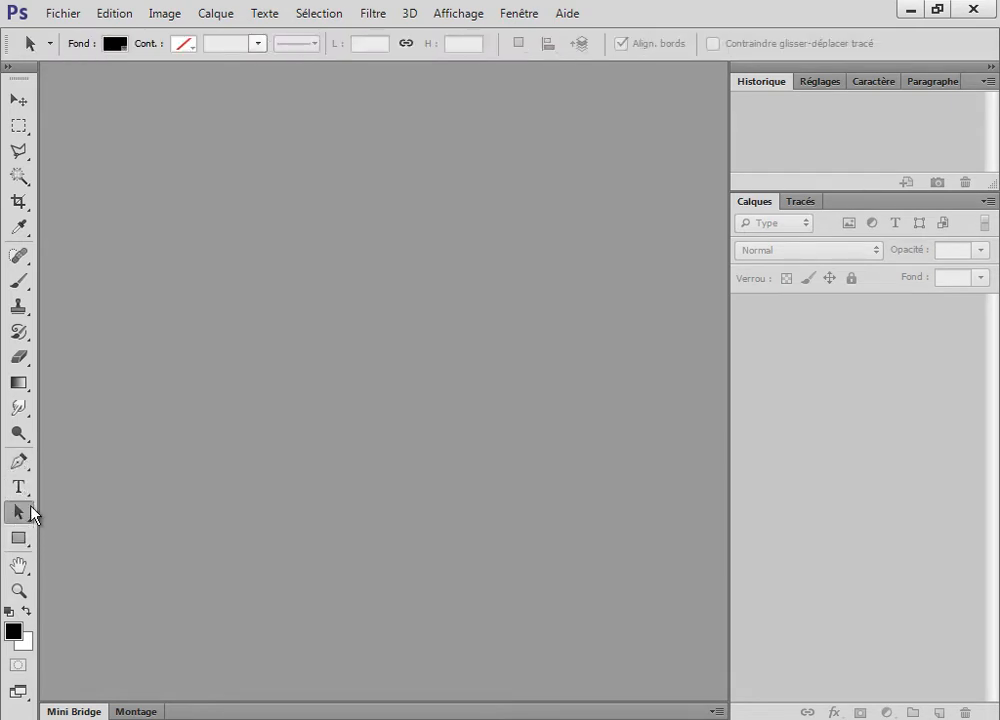
Step: Examine the shape tool variants, activate the Rectangle tool and set its drawing mode to Pixels
left_click(22, 540)
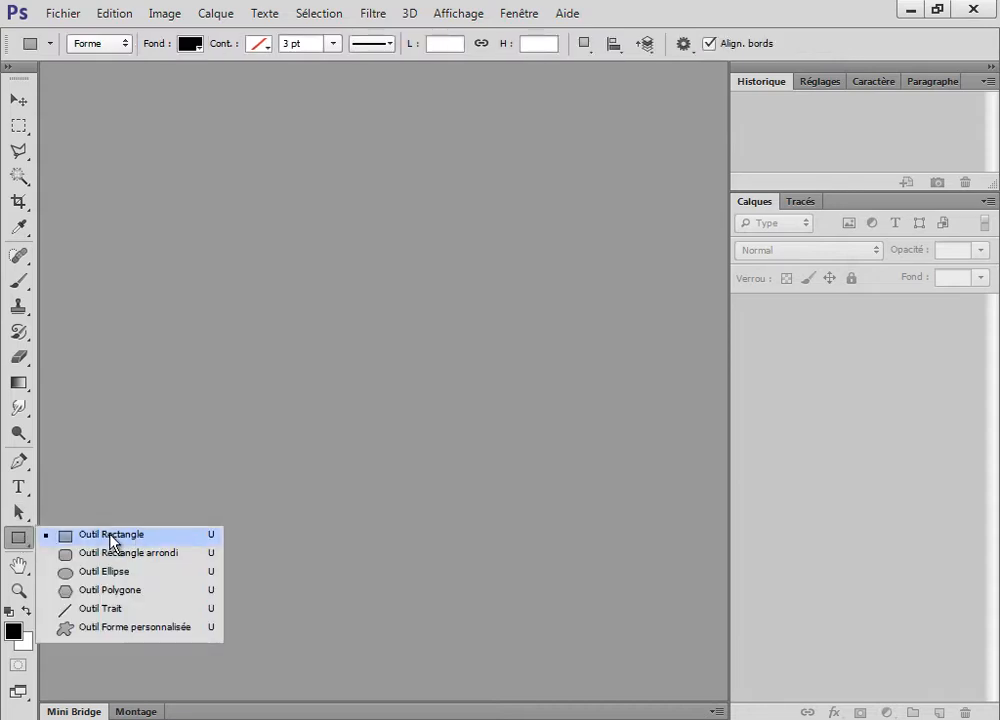
left_click(9, 518)
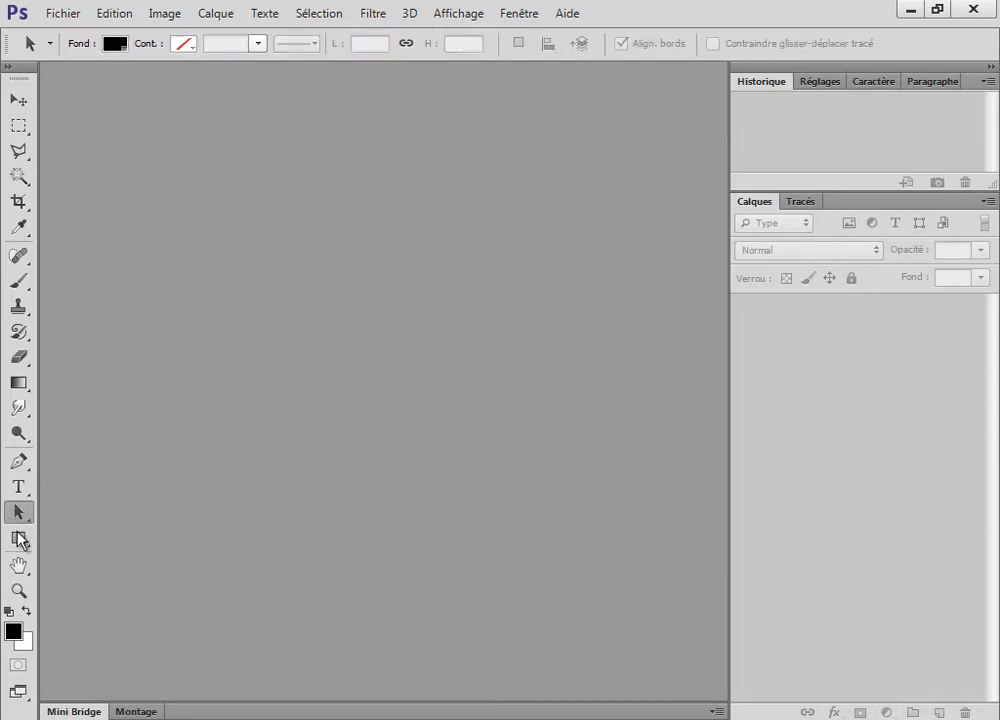
left_click(18, 538)
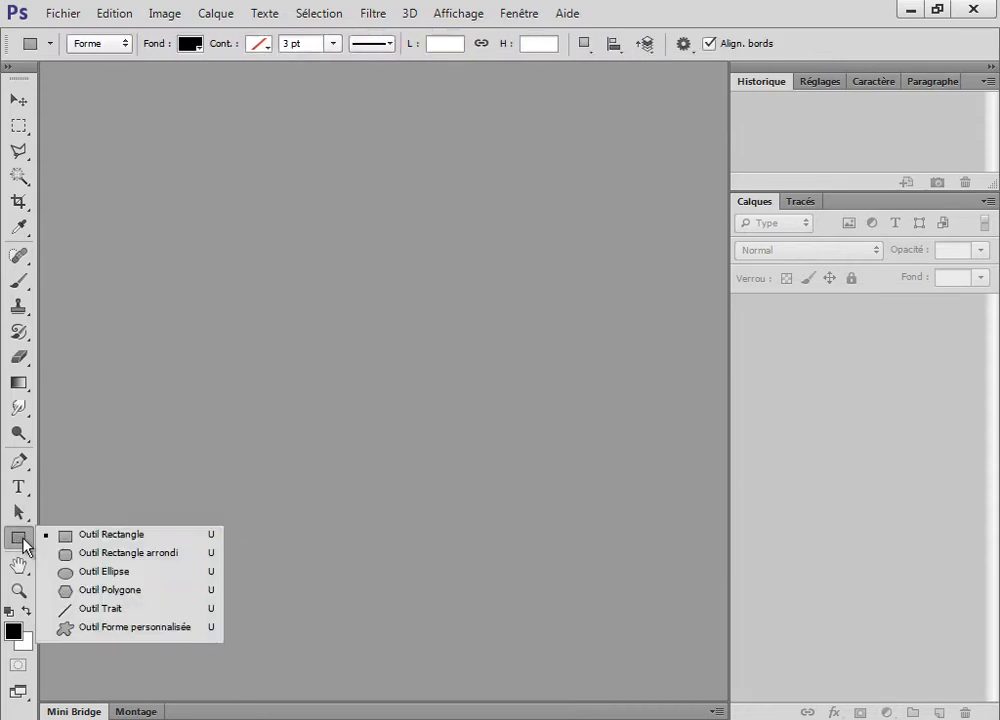
left_click(93, 541)
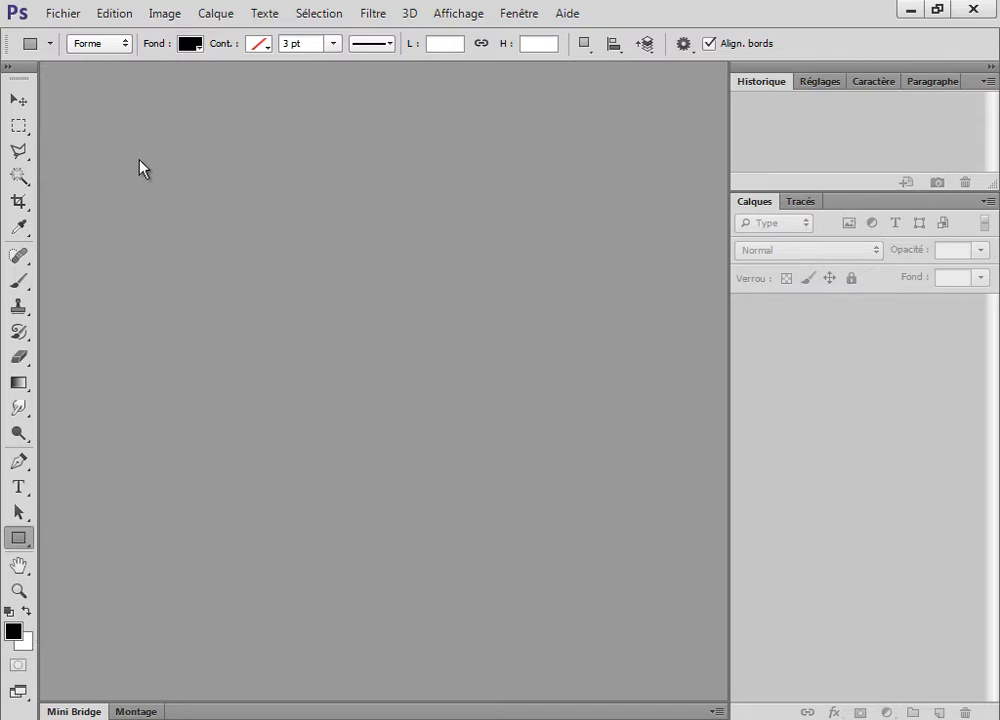
left_click(126, 41)
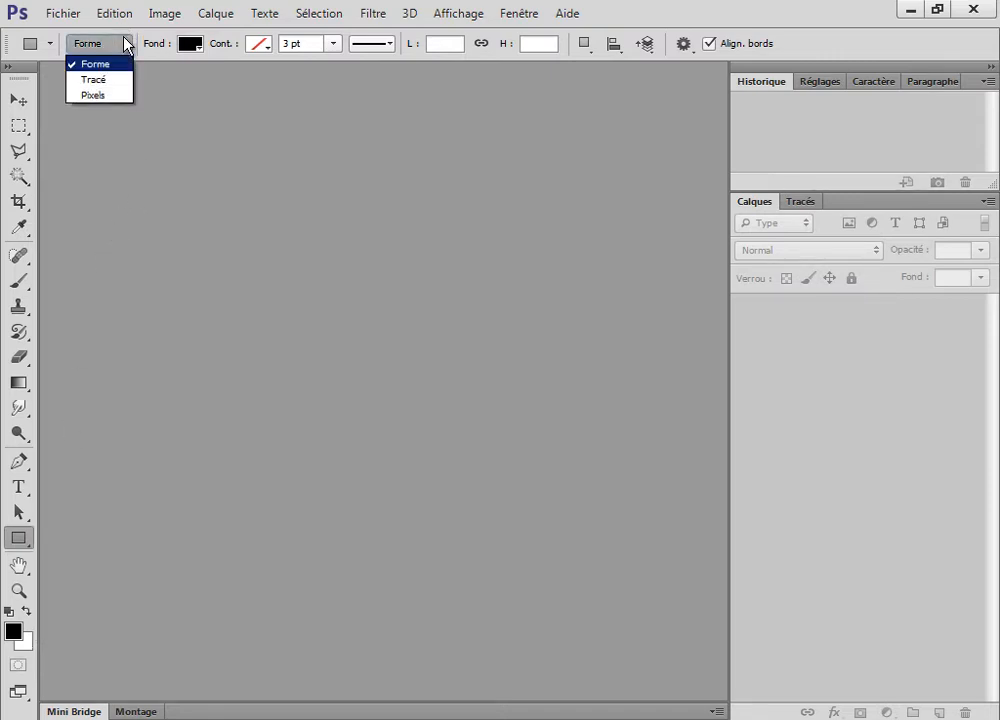
left_click(93, 95)
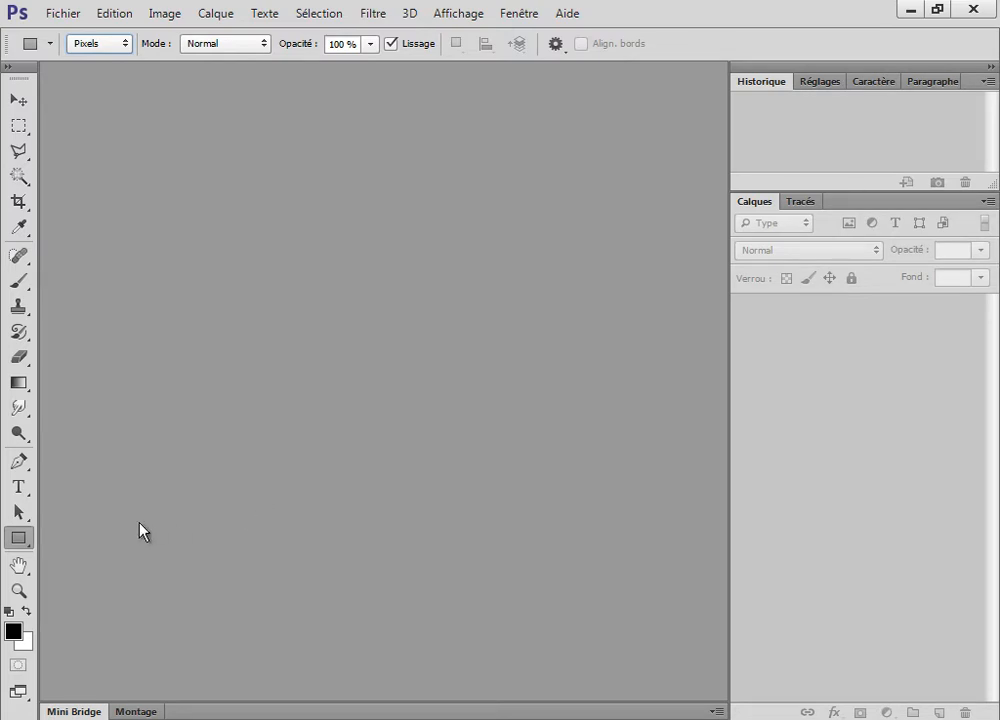
Step: Compare the options of the path selection, Main and Zoom tools, leaving the Zoom tool active
left_click(30, 513)
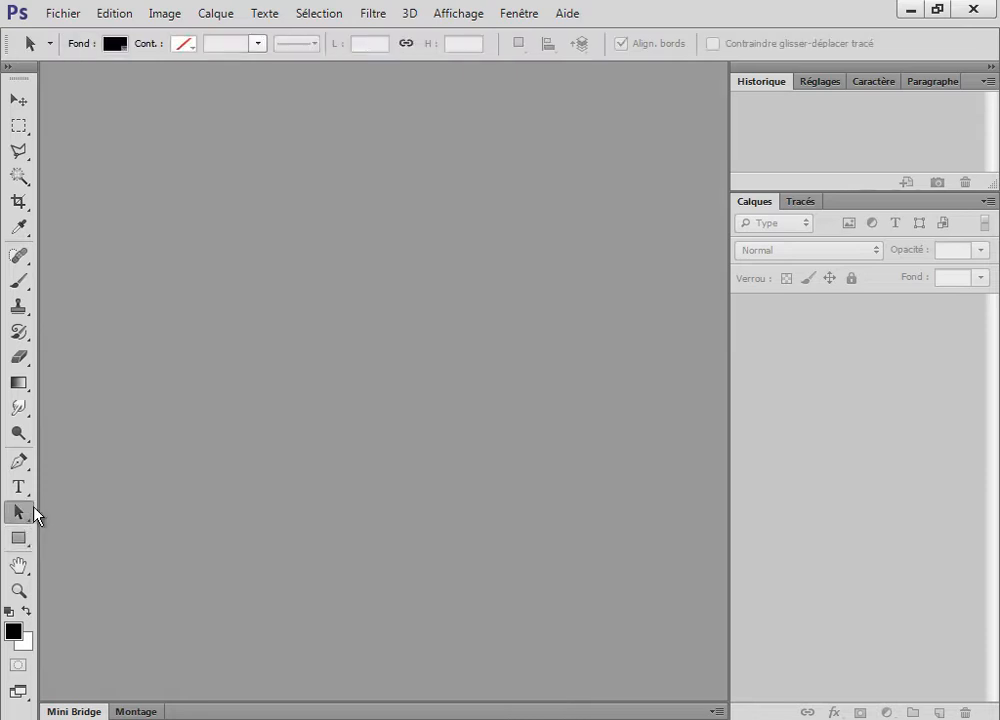
left_click(19, 567)
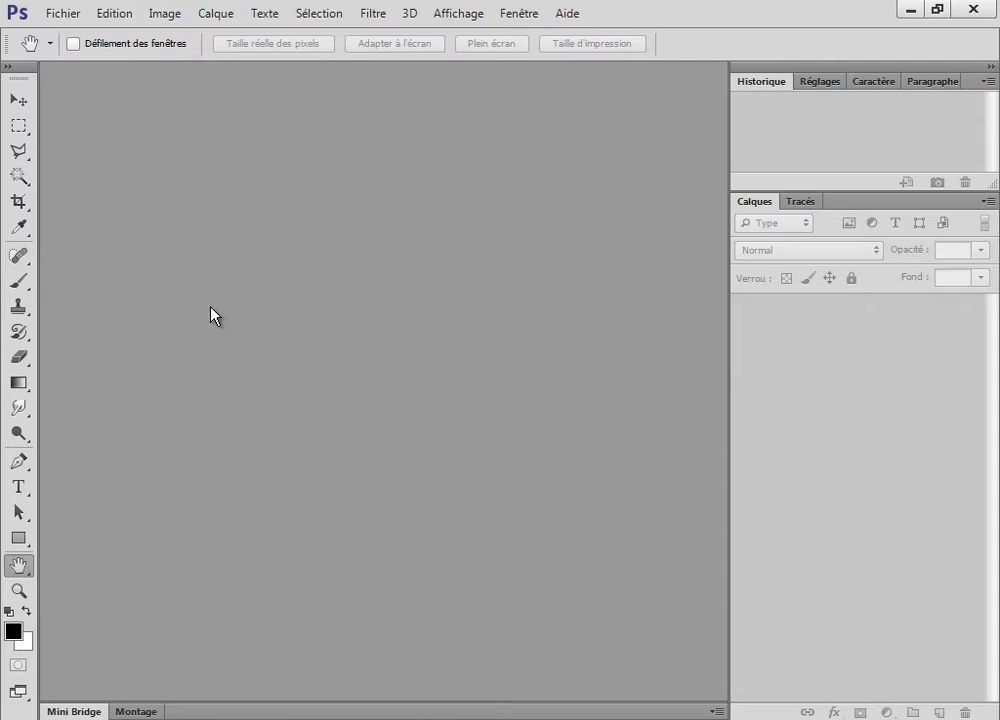
left_click(27, 591)
left_click(29, 570)
left_click(27, 591)
left_click(26, 570)
left_click(25, 596)
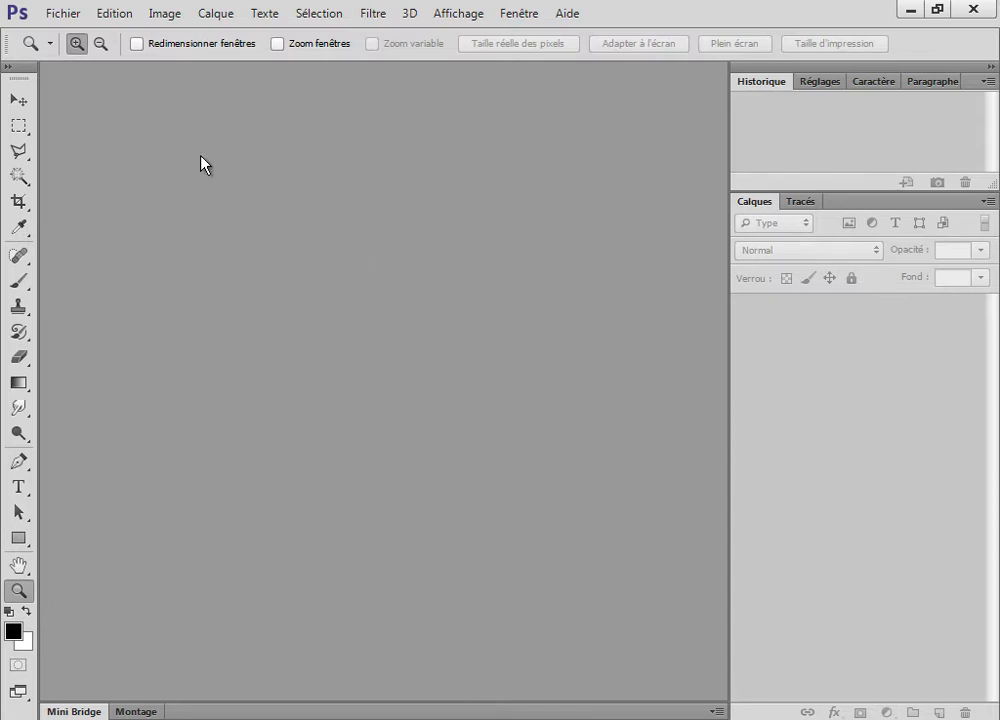
Step: Create a new RGB document 800 pixels wide and 450 pixels high at 72 pixels per inch with a white background
left_click(63, 13)
left_click(70, 31)
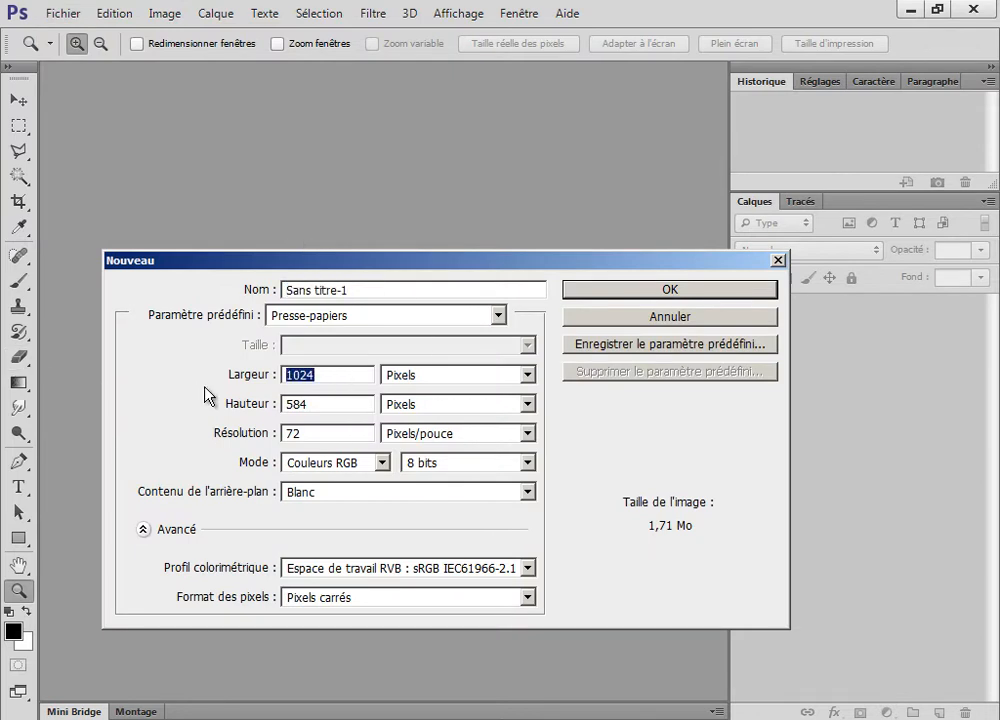
type("7")
key("BackSpace")
type("800")
key("Tab")
type("450")
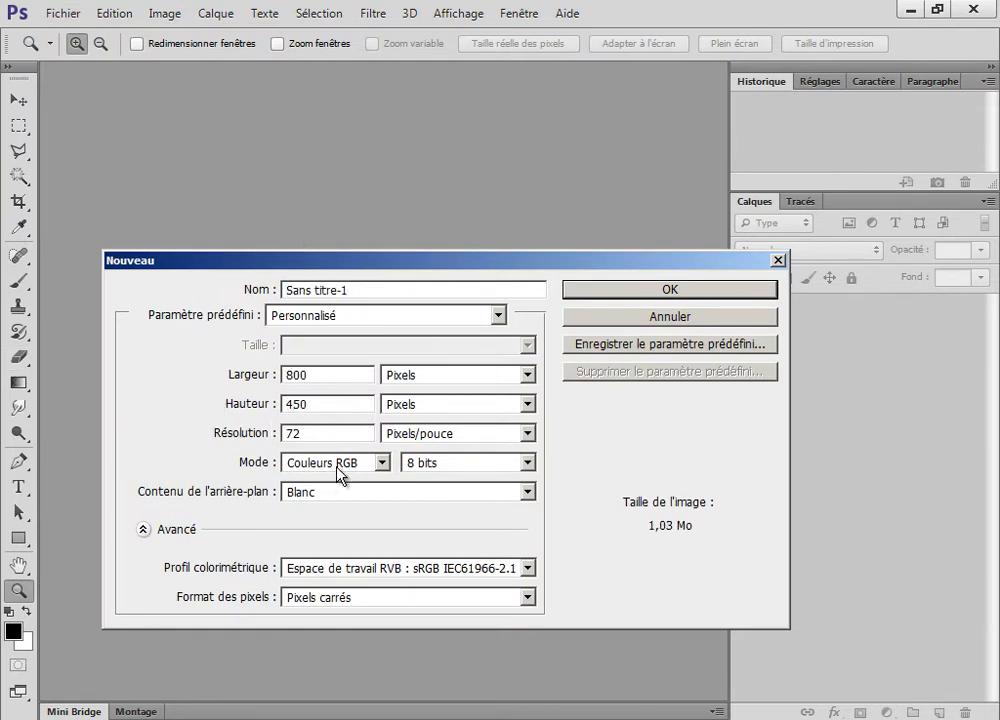
left_click(322, 289)
left_click(659, 295)
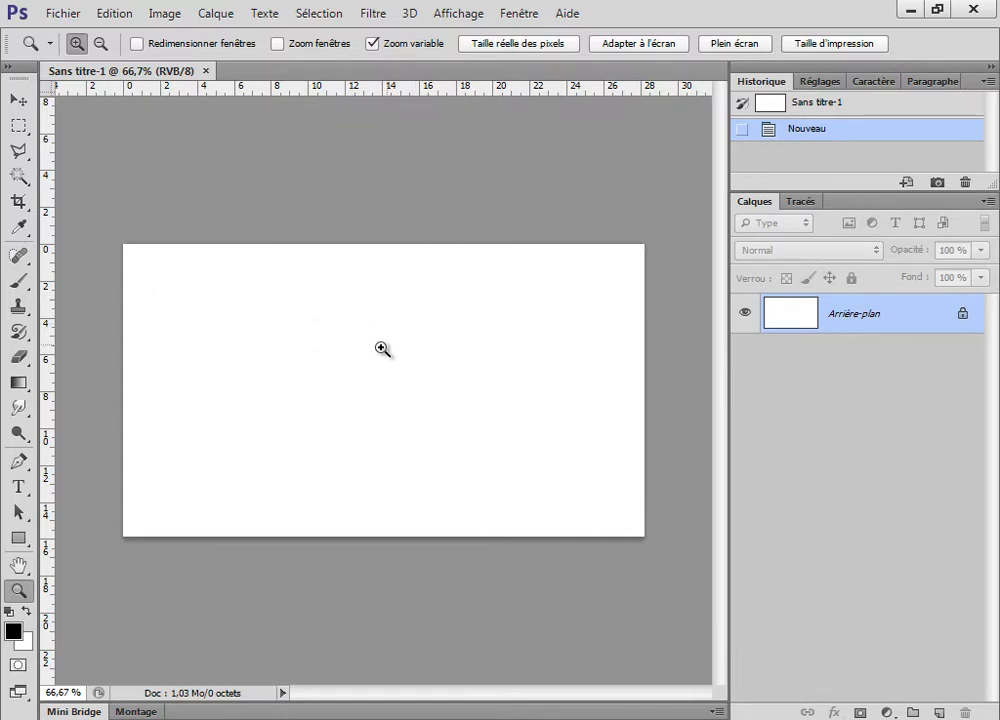
Step: Set the number of history states to 80 in the Performance preferences
mouse_move(384, 377)
left_mouse_down()
mouse_move(487, 390)
mouse_move(362, 388)
mouse_move(436, 392)
mouse_move(386, 393)
mouse_move(413, 393)
mouse_move(395, 393)
left_mouse_up()
left_click(110, 13)
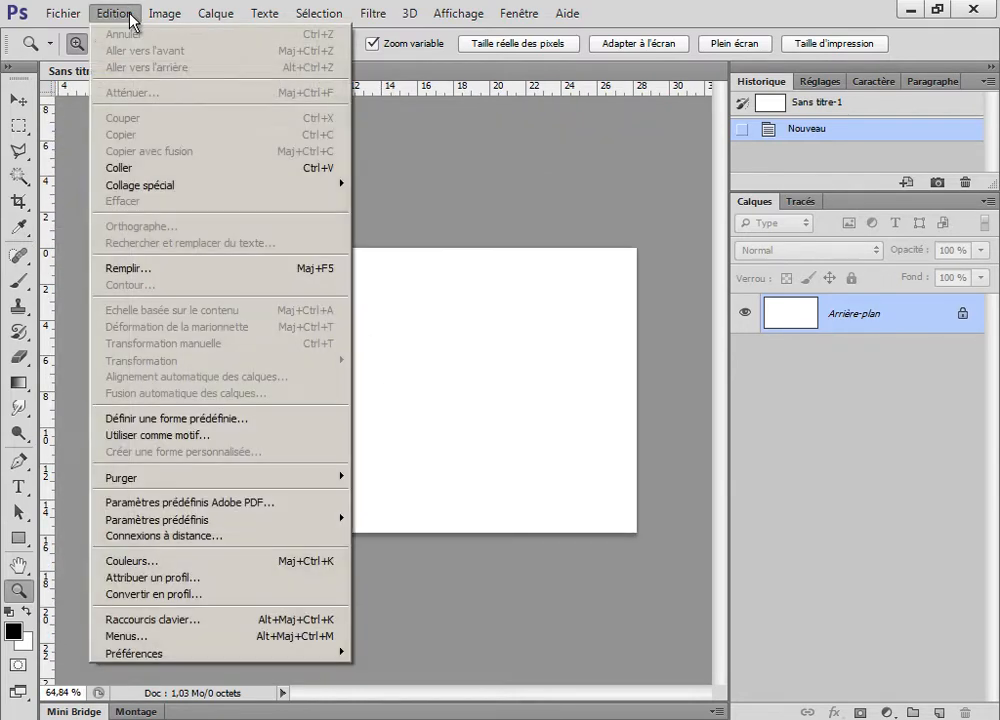
mouse_move(283, 664)
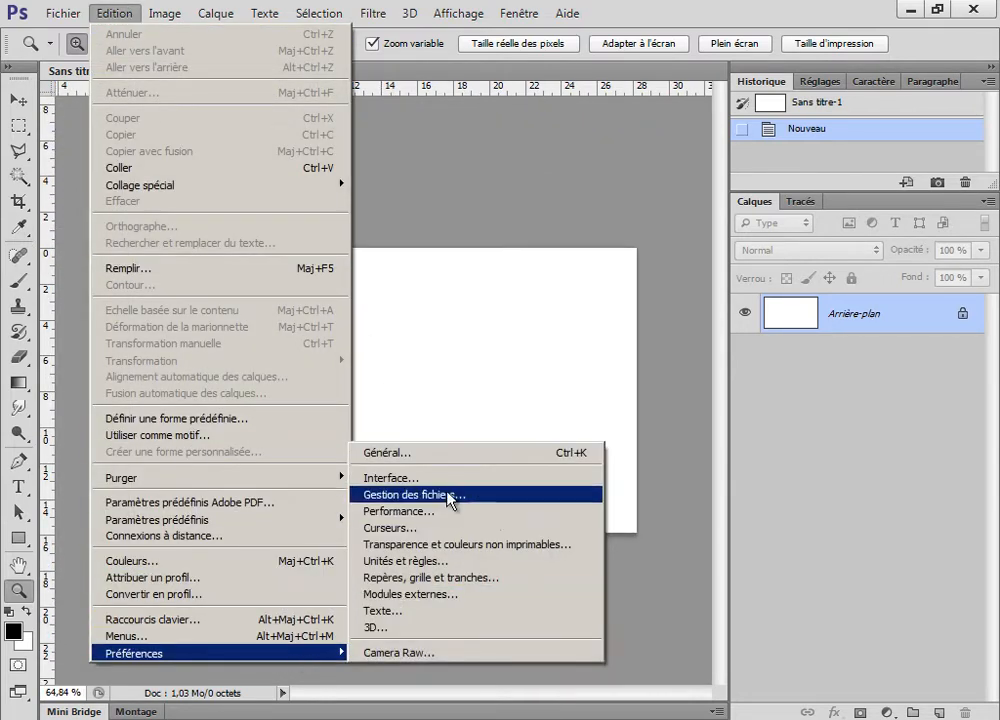
left_click(441, 522)
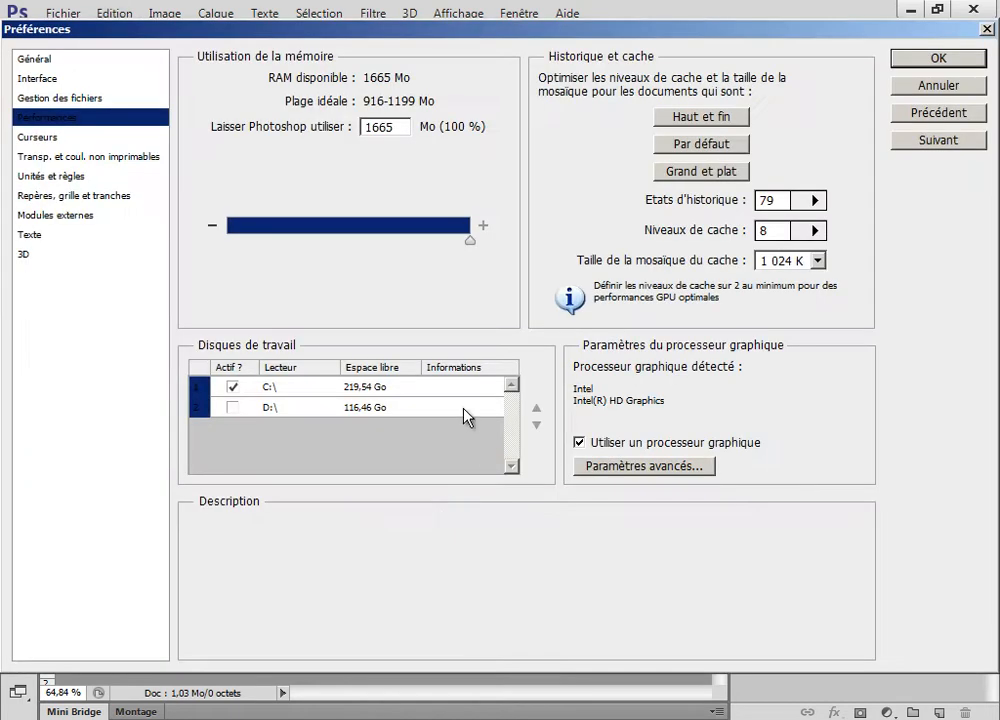
left_click(720, 202)
type("80")
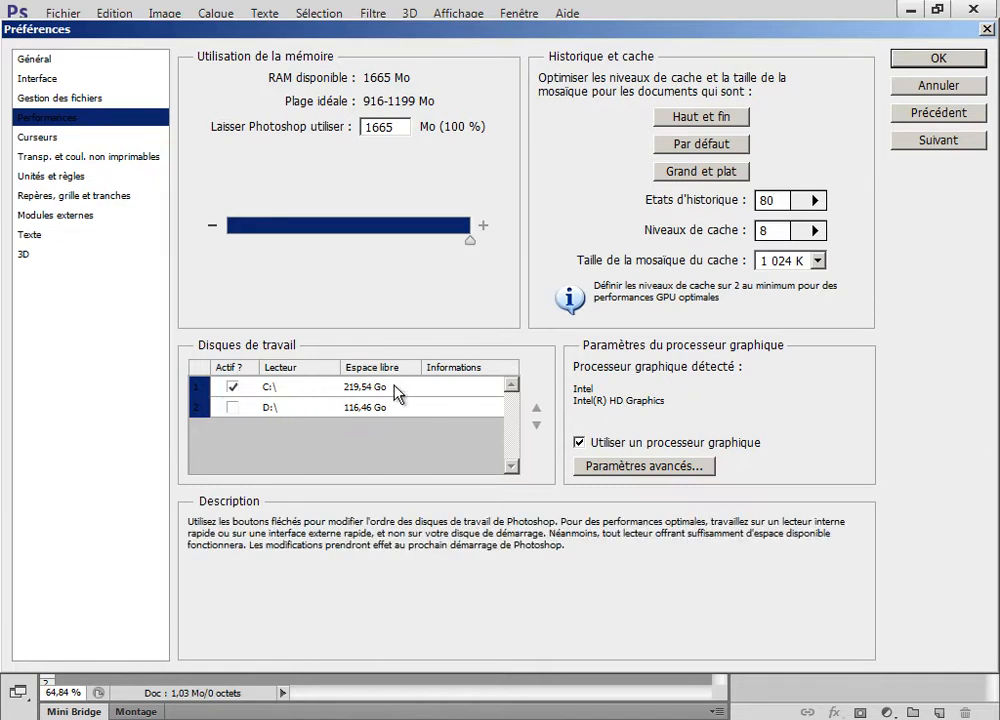
left_click(938, 59)
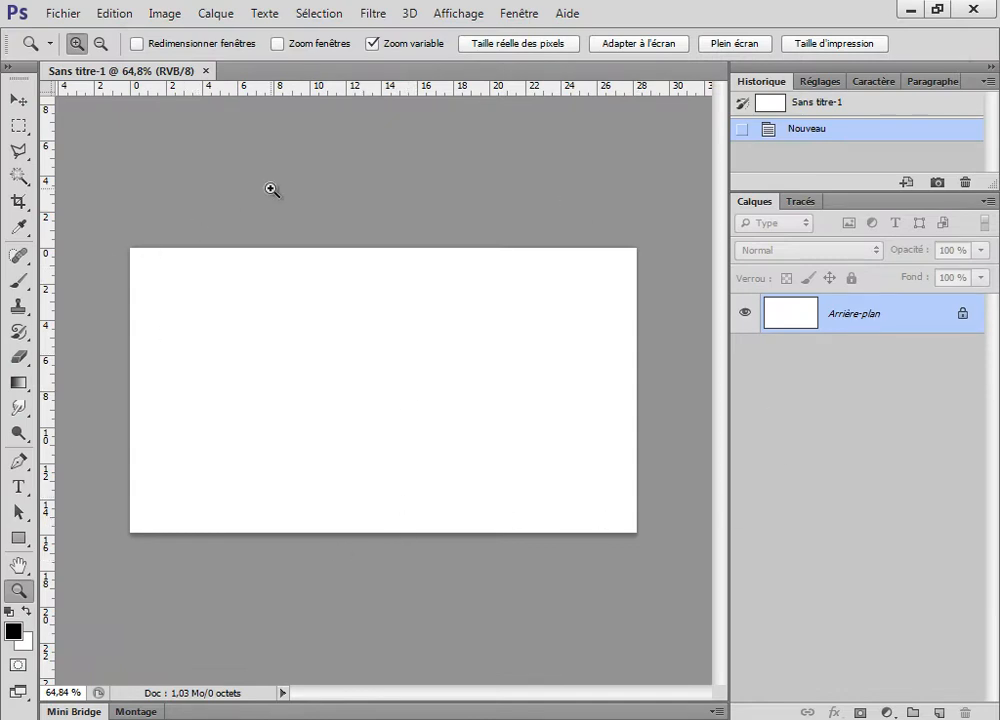
Step: In the cursor preferences, set the painting cursors to Pointe standard and the other cursors to Précis
left_click(127, 13)
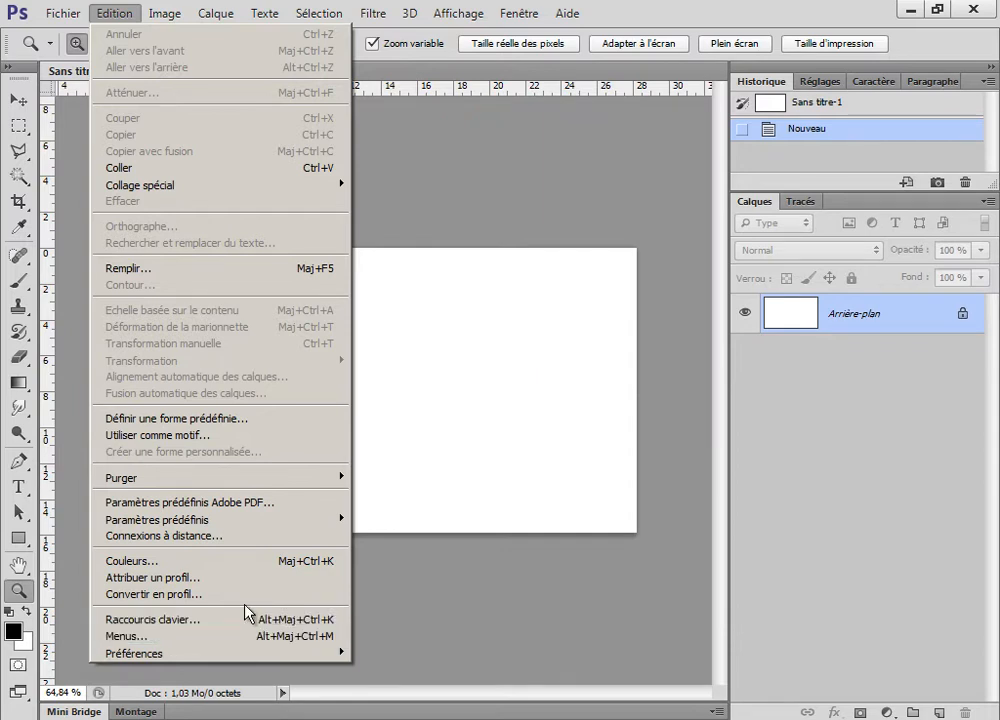
mouse_move(241, 653)
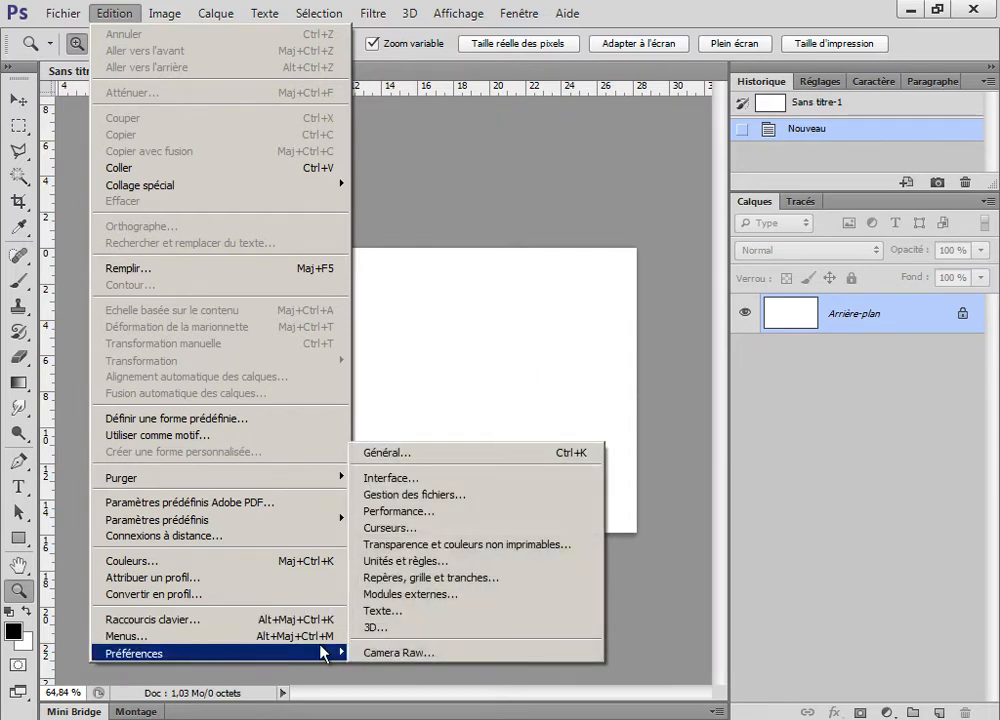
left_click(468, 532)
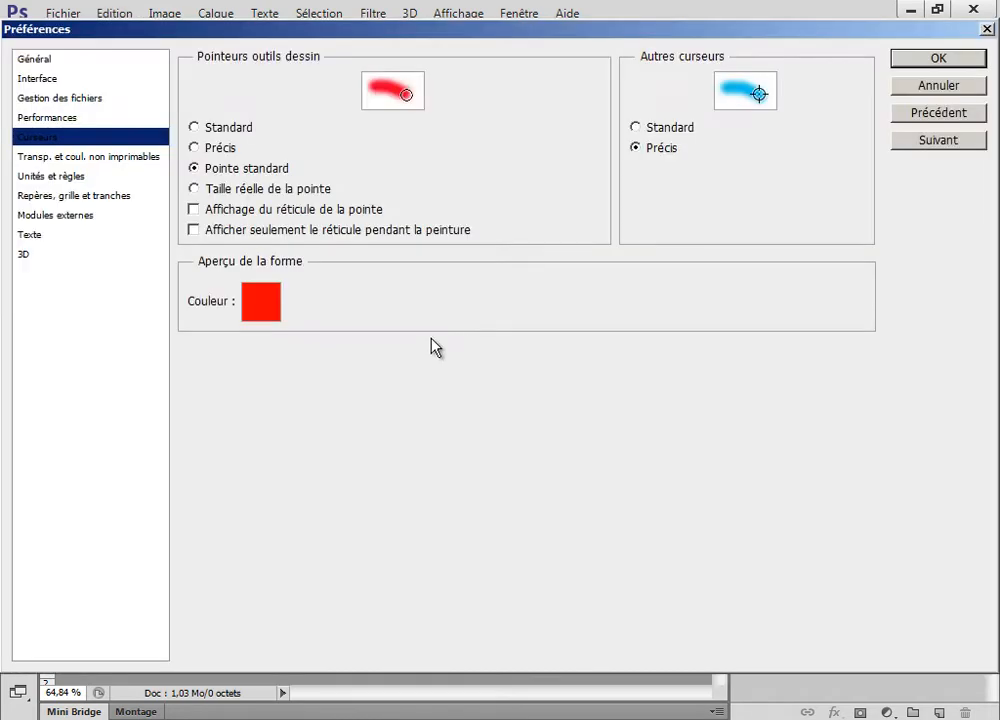
left_click(233, 127)
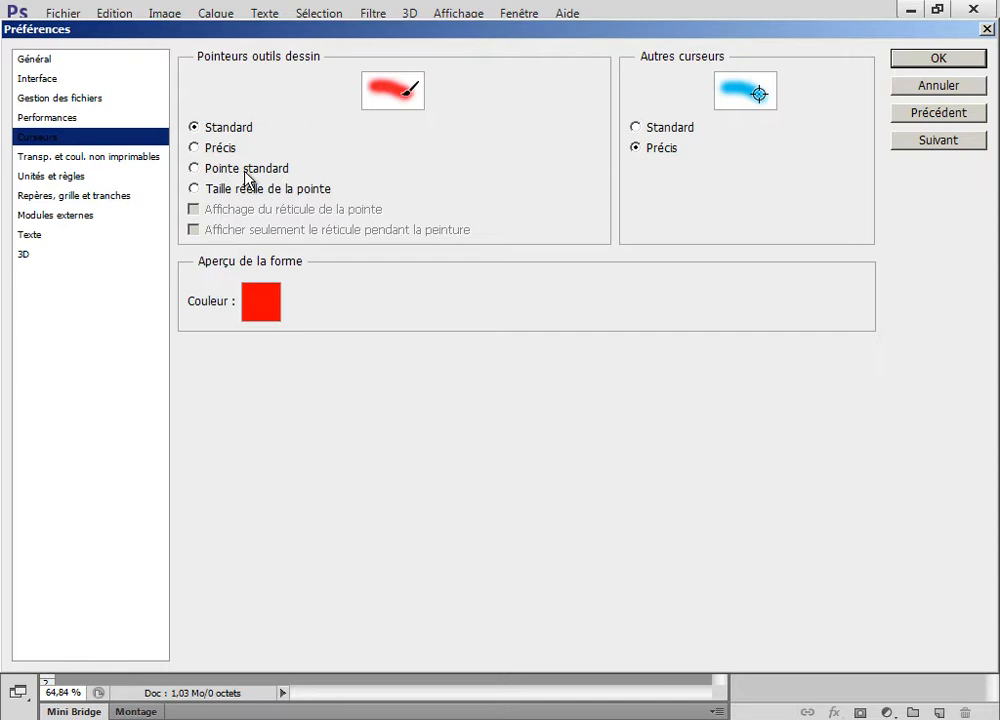
left_click(247, 170)
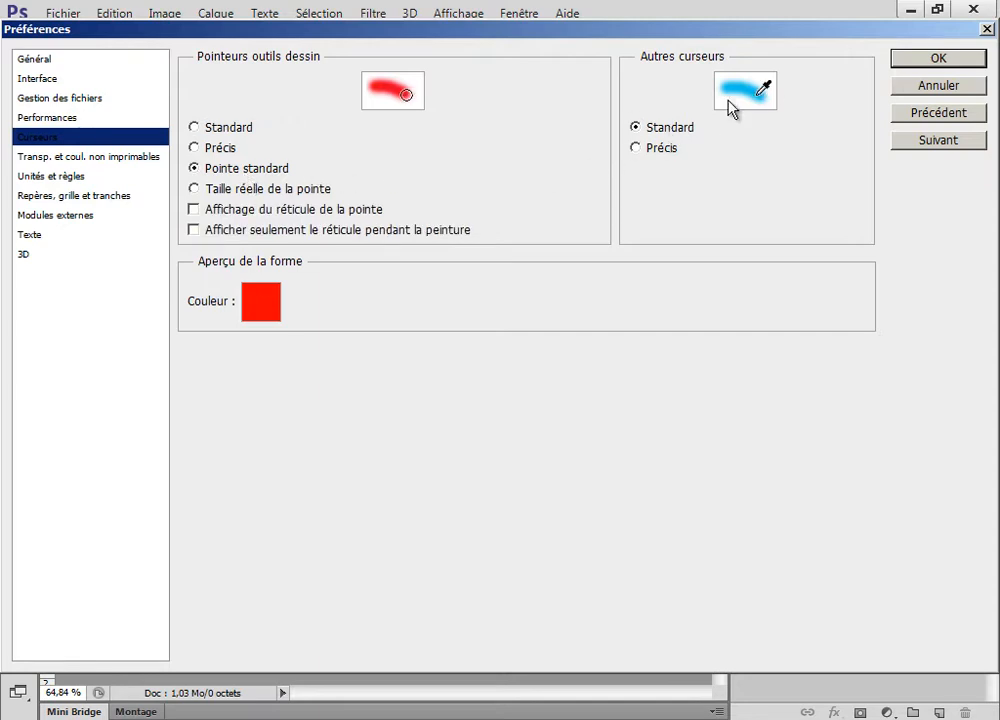
left_click(651, 148)
left_click(910, 62)
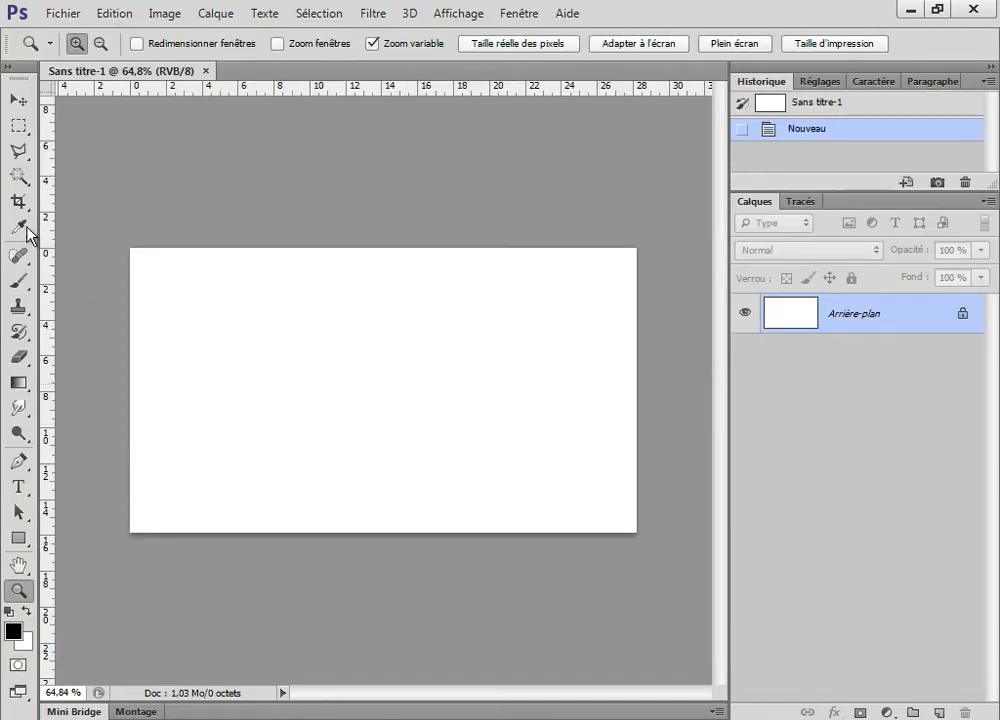
Step: Activate the Brush tool, set its size to 59 px and paint a thick black shape left of the canvas centre
left_click(19, 280)
right_click(312, 346)
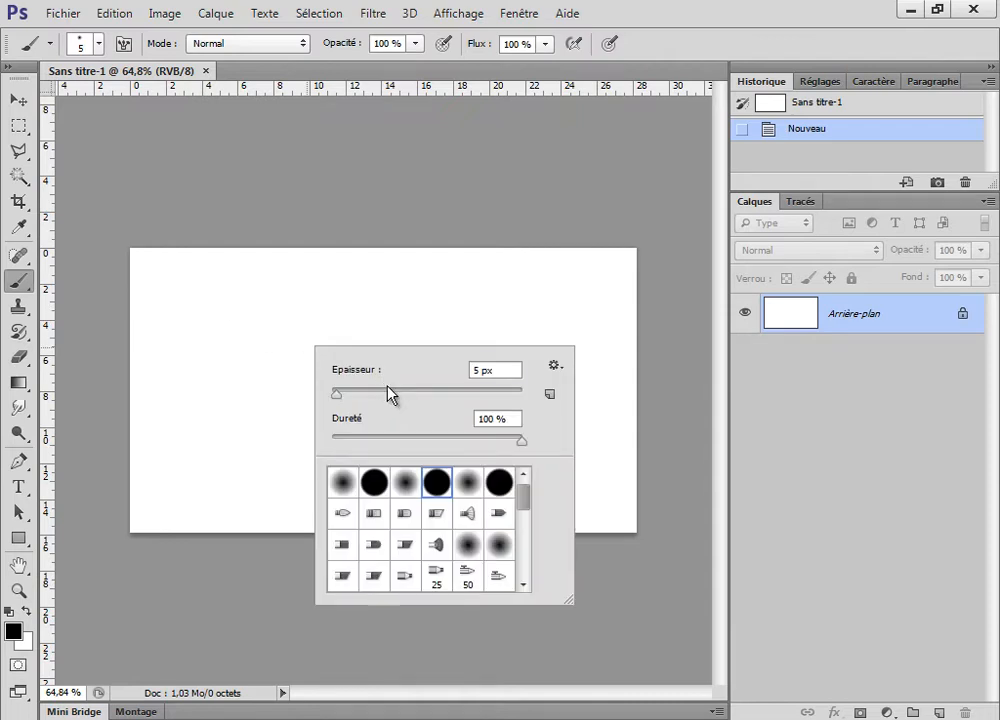
left_click(387, 386)
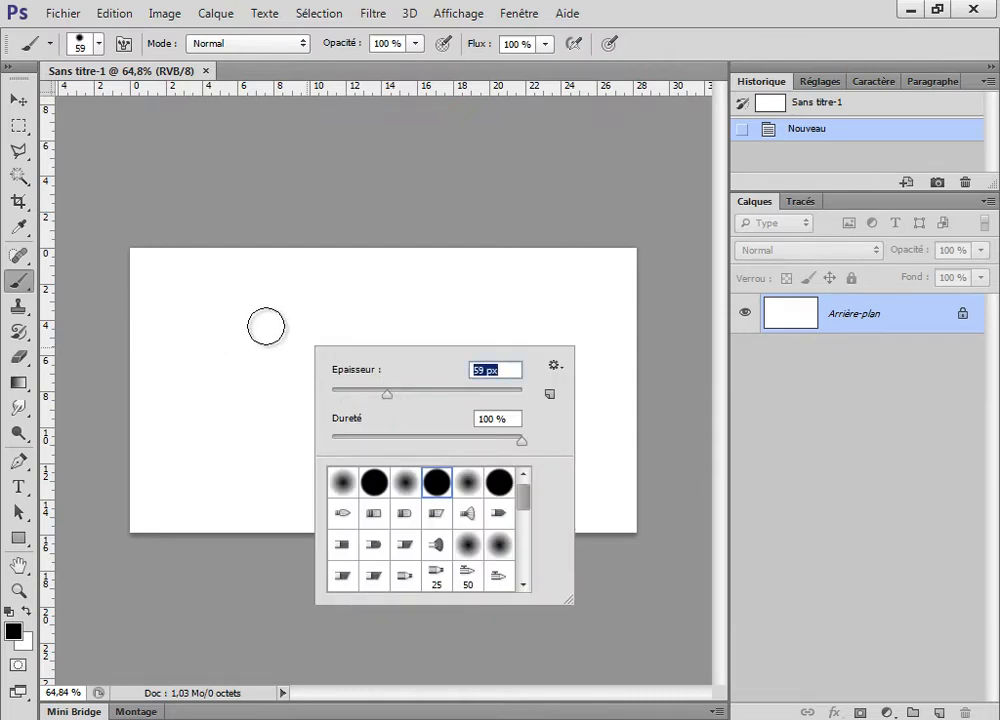
mouse_move(375, 299)
left_mouse_down()
mouse_move(303, 334)
mouse_move(347, 326)
mouse_move(395, 372)
left_mouse_up()
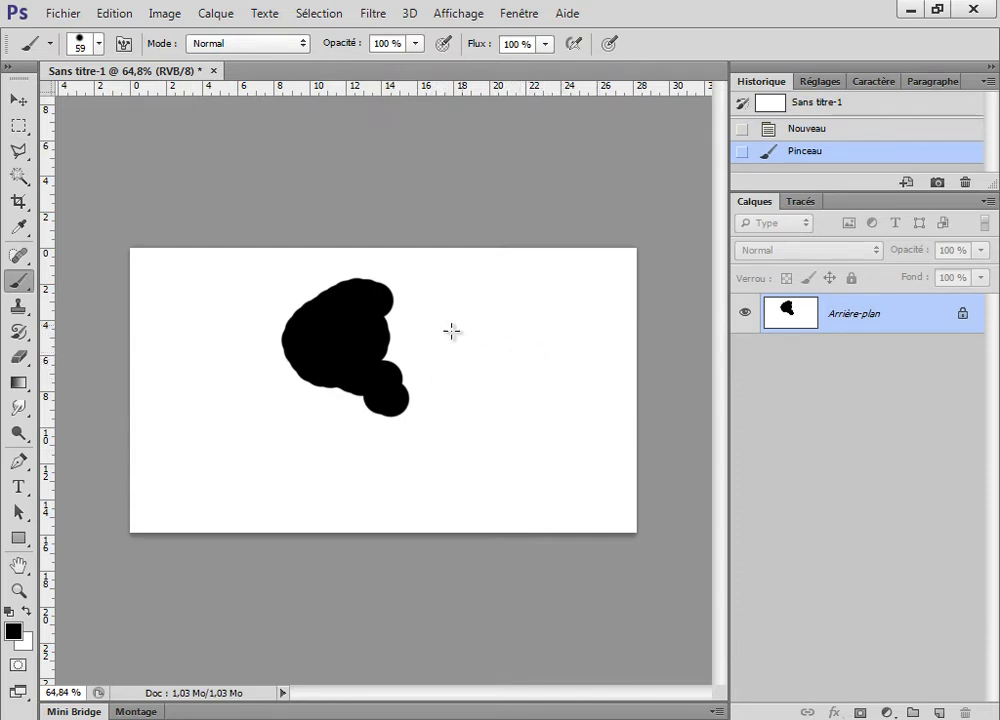
Step: Set the brush size to 52 px and paint two short black strokes on the right half of the canvas
right_click(467, 358)
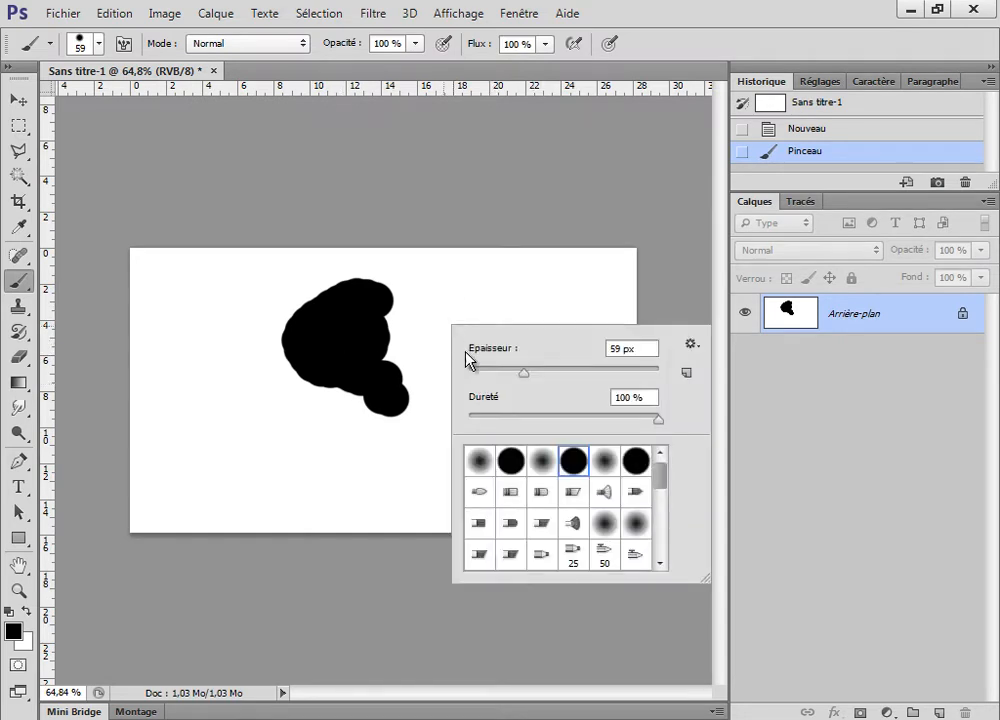
left_click(582, 371)
left_click(517, 372)
left_click_drag(424, 330, 478, 404)
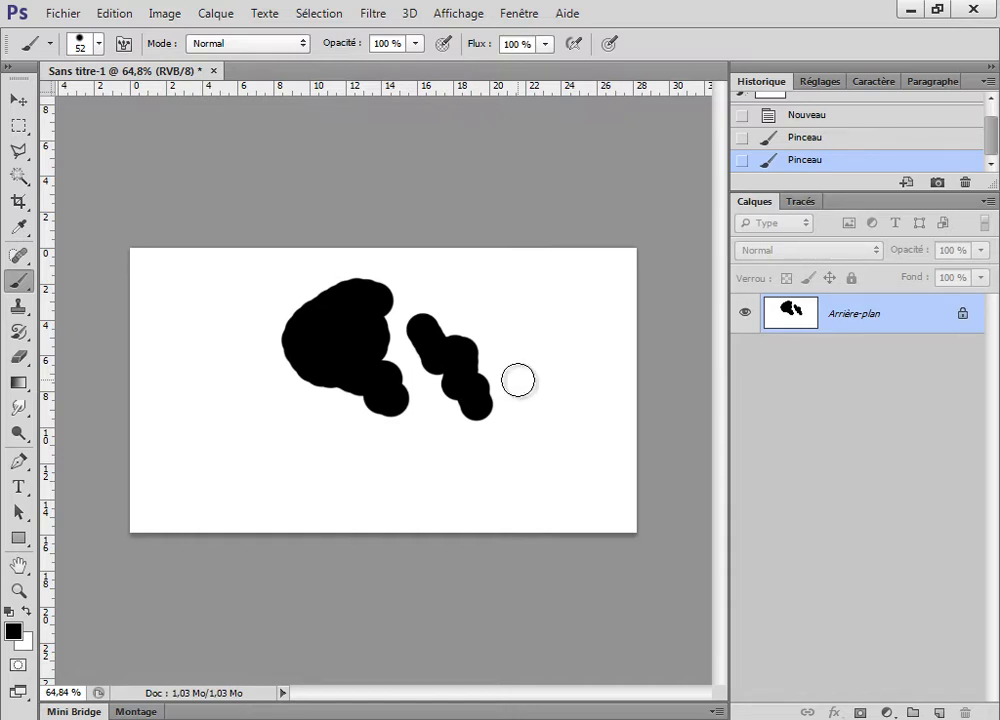
mouse_move(526, 363)
left_mouse_down()
mouse_move(504, 399)
mouse_move(512, 438)
left_mouse_up()
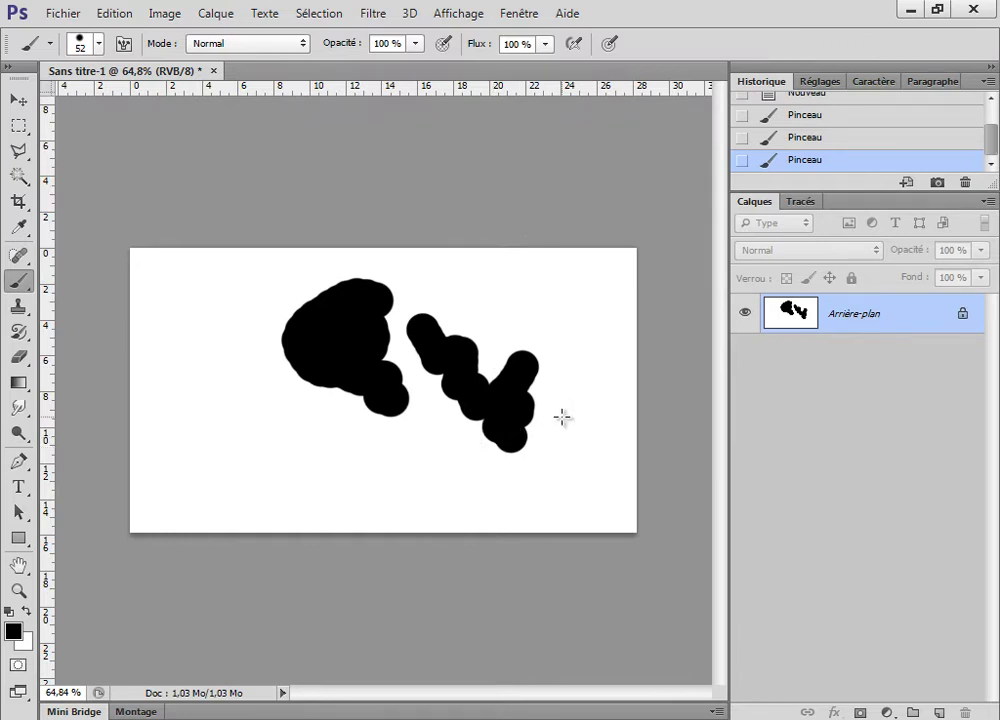
Step: Set the brush size to 69 px and paint two black dots and several long strokes across the canvas
right_click(627, 405)
left_click(626, 400)
left_click(508, 333)
left_click(562, 356)
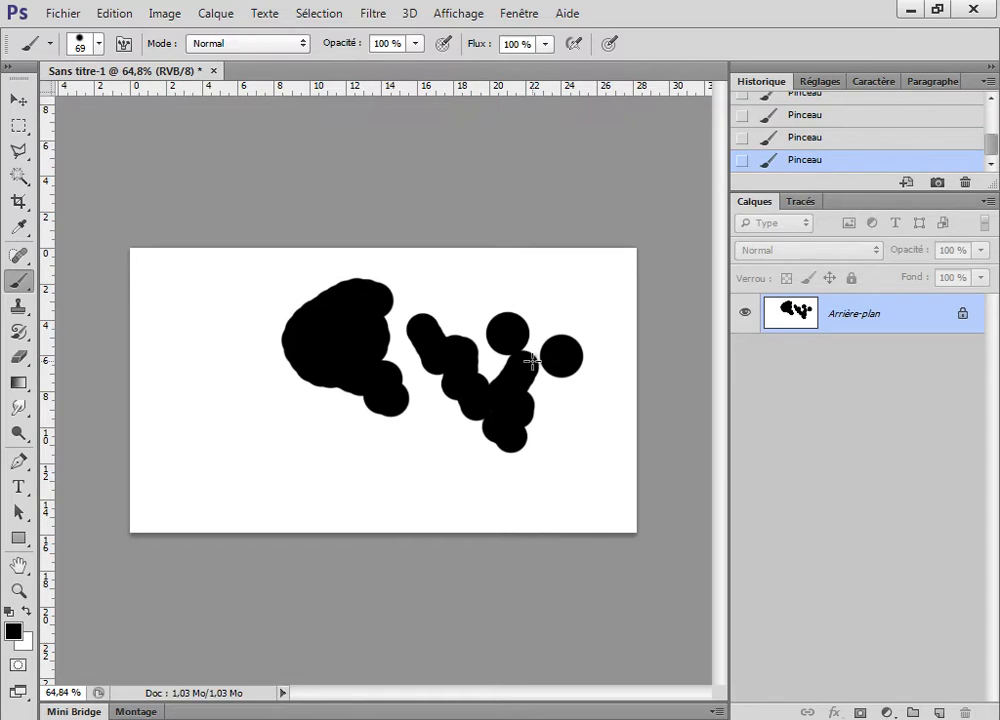
mouse_move(415, 398)
left_mouse_down()
mouse_move(268, 415)
mouse_move(221, 437)
left_mouse_up()
left_click_drag(150, 295, 183, 453)
mouse_move(200, 262)
left_mouse_down()
mouse_move(223, 328)
mouse_move(238, 448)
left_mouse_up()
Step: Switch between the hard round brush presets and paint long overlapping black strokes across the canvas
right_click(250, 328)
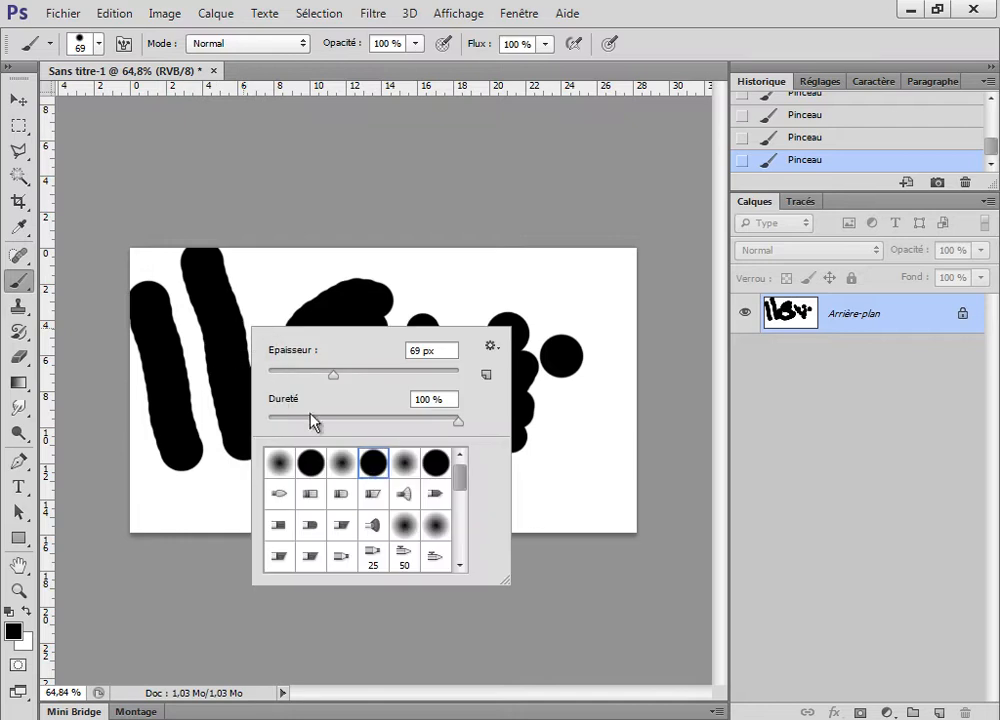
left_click(436, 466)
mouse_move(231, 272)
left_mouse_down()
mouse_move(258, 418)
mouse_move(424, 502)
mouse_move(551, 397)
mouse_move(585, 466)
mouse_move(445, 412)
mouse_move(502, 290)
mouse_move(328, 312)
left_mouse_up()
right_click(412, 382)
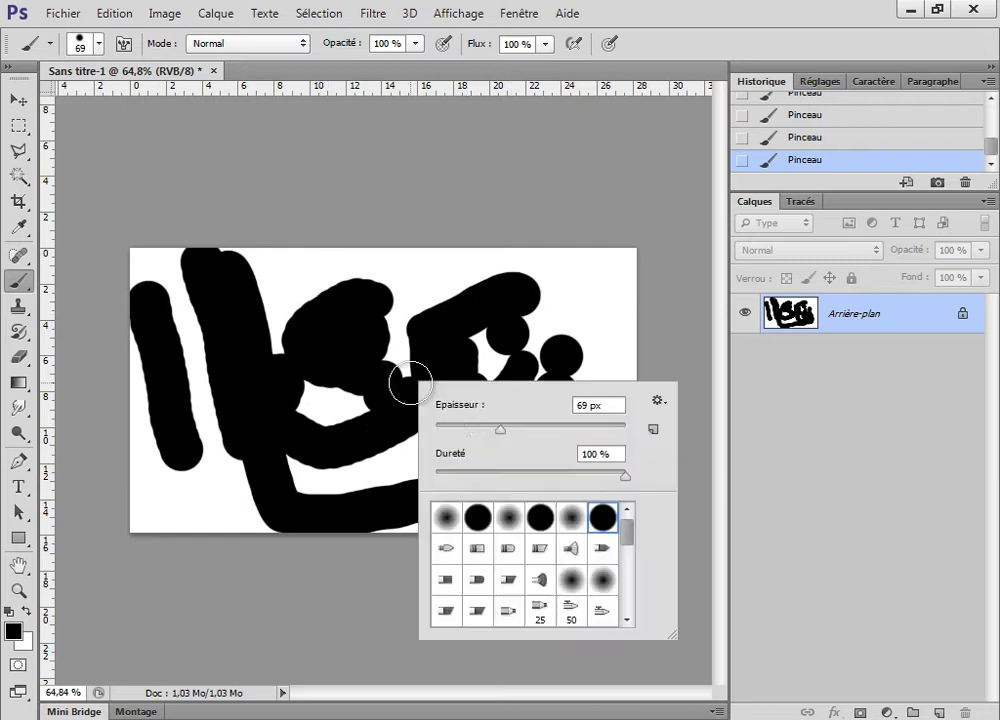
left_click(474, 528)
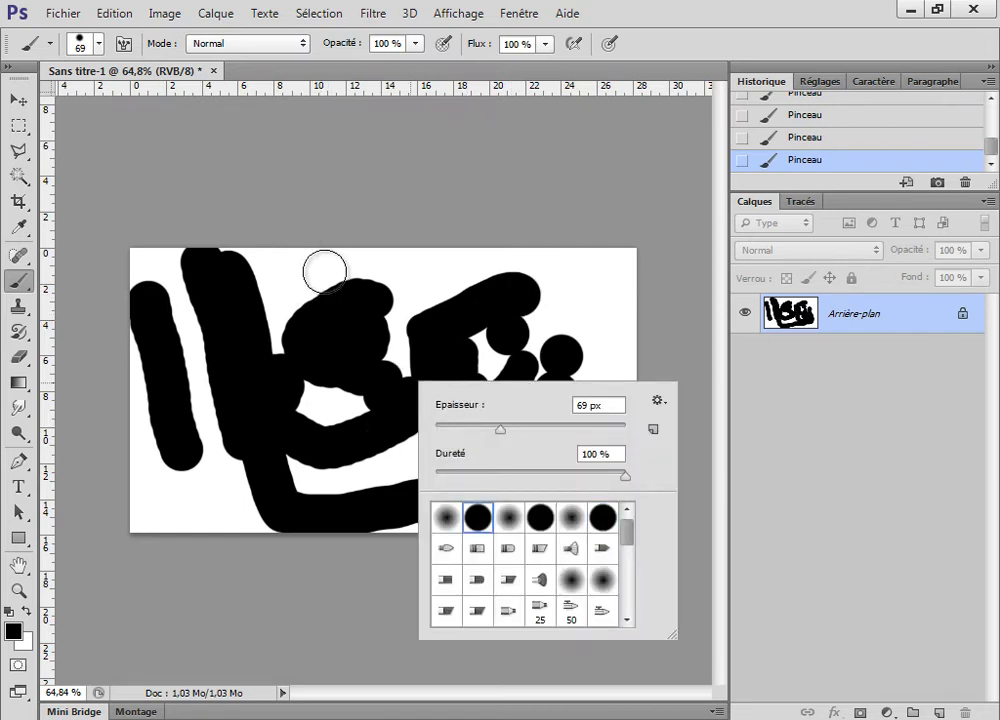
left_click_drag(324, 270, 560, 428)
right_click(597, 341)
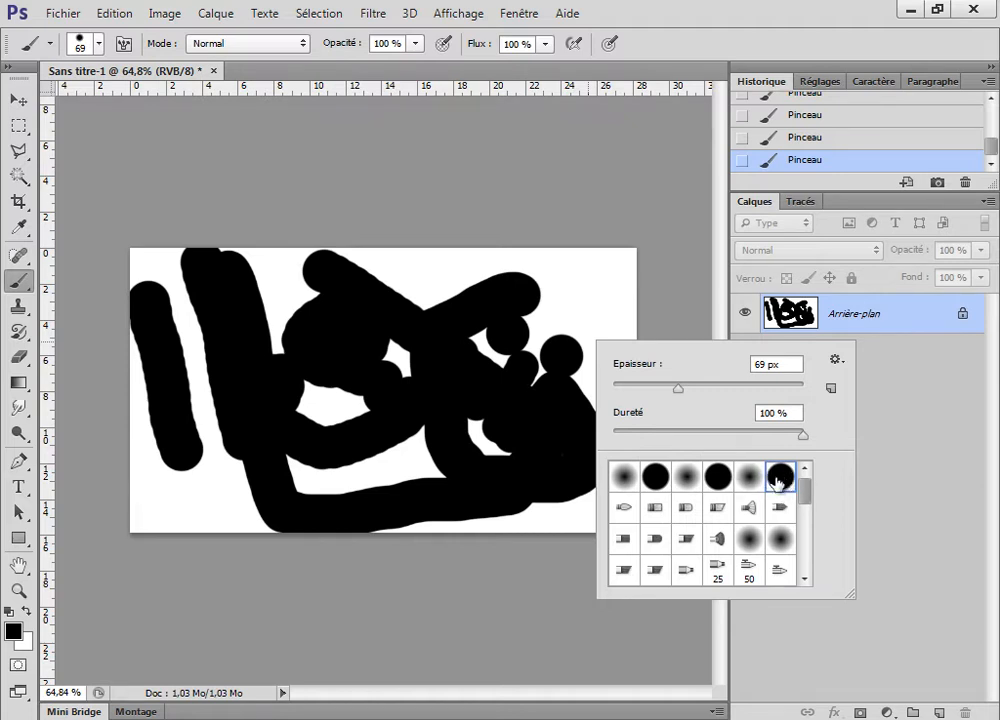
mouse_move(518, 290)
left_mouse_down()
mouse_move(531, 351)
mouse_move(493, 313)
mouse_move(503, 269)
mouse_move(559, 291)
mouse_move(614, 458)
mouse_move(577, 527)
left_mouse_up()
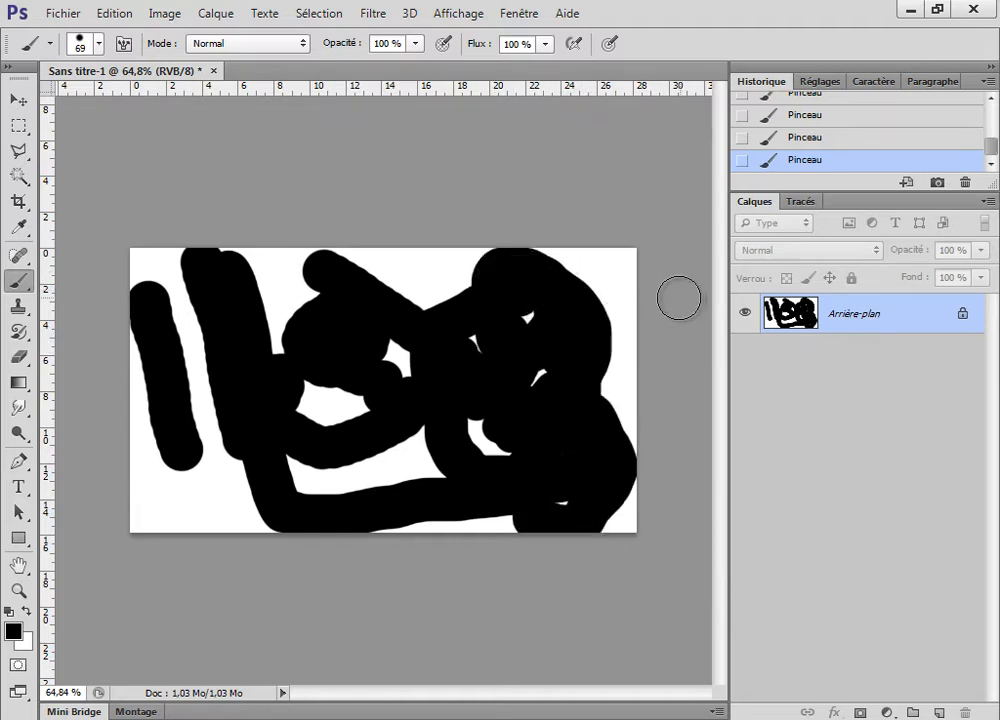
Step: Fill the canvas with the white background colour and paint a wavy black stroke across its centre
key("ctrl+BackSpace")
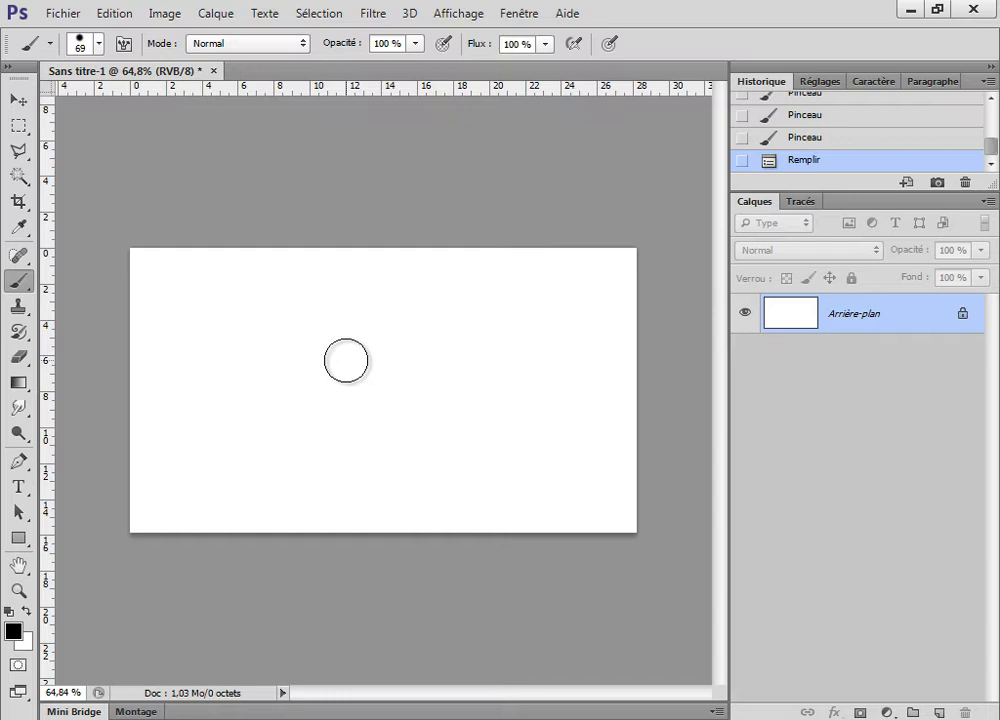
mouse_move(299, 371)
left_mouse_down()
mouse_move(545, 424)
mouse_move(489, 446)
left_mouse_up()
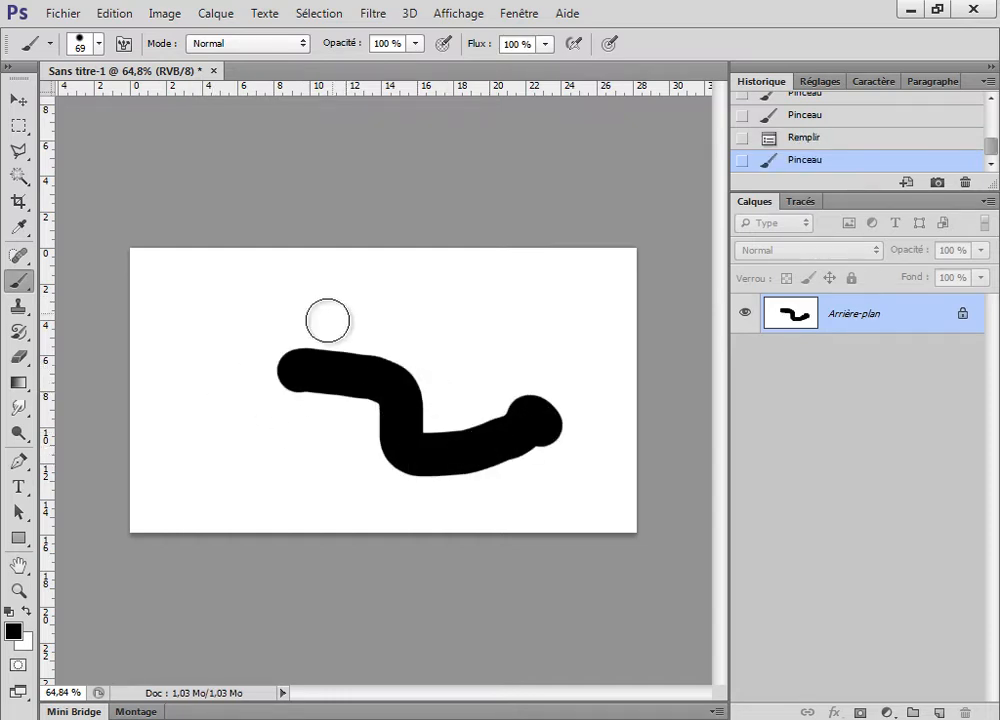
Step: Set the background colour to red (ff0000) and fill the canvas with it
left_click(24, 643)
left_click(333, 397)
left_click_drag(478, 277, 490, 278)
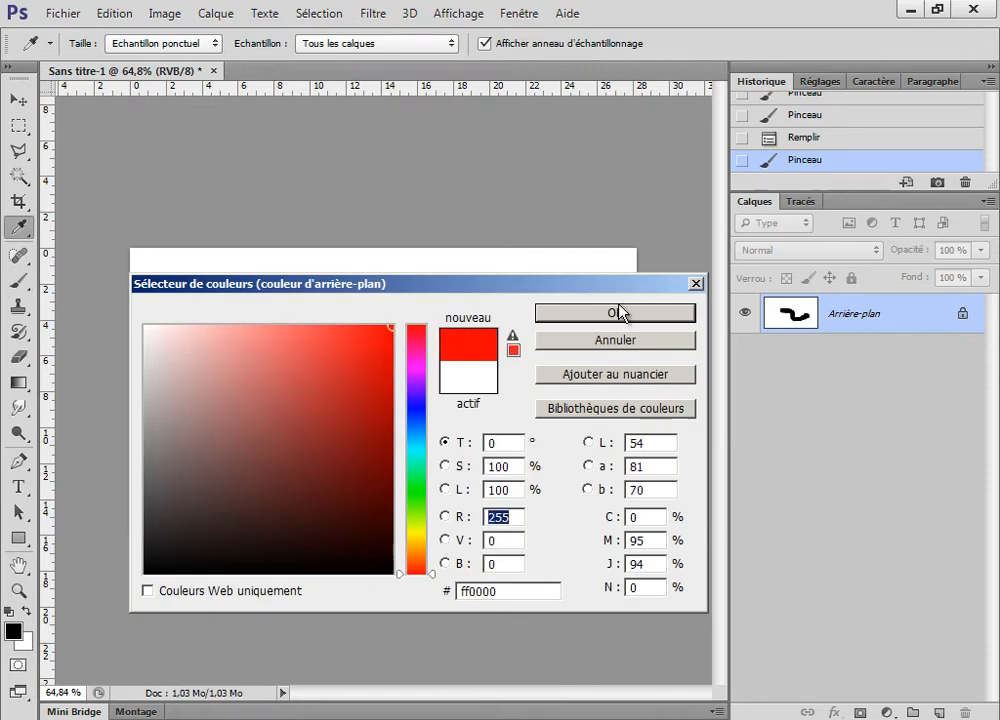
left_click(618, 307)
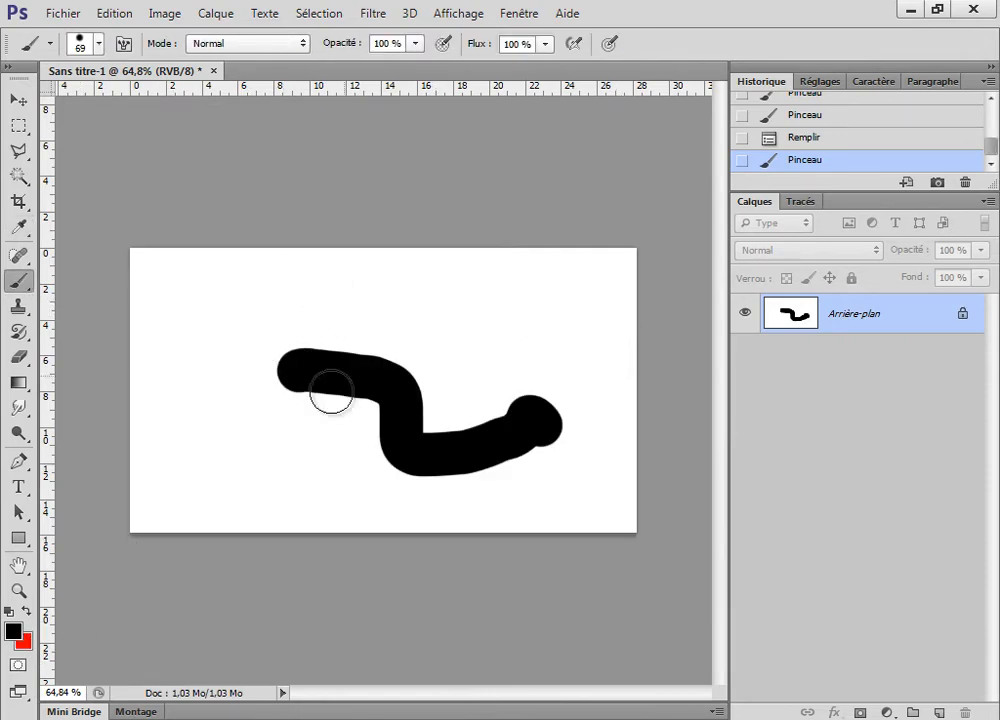
key("ctrl+BackSpace")
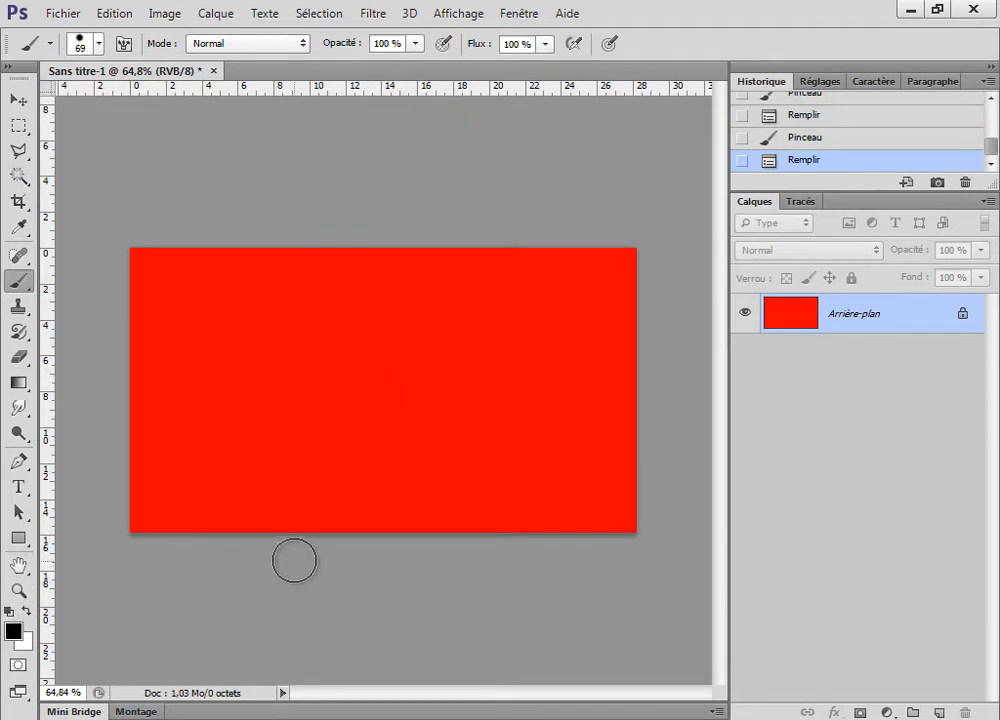
Step: Fill the canvas with white as the background colour and activate the Move tool
key("ctrl+BackSpace")
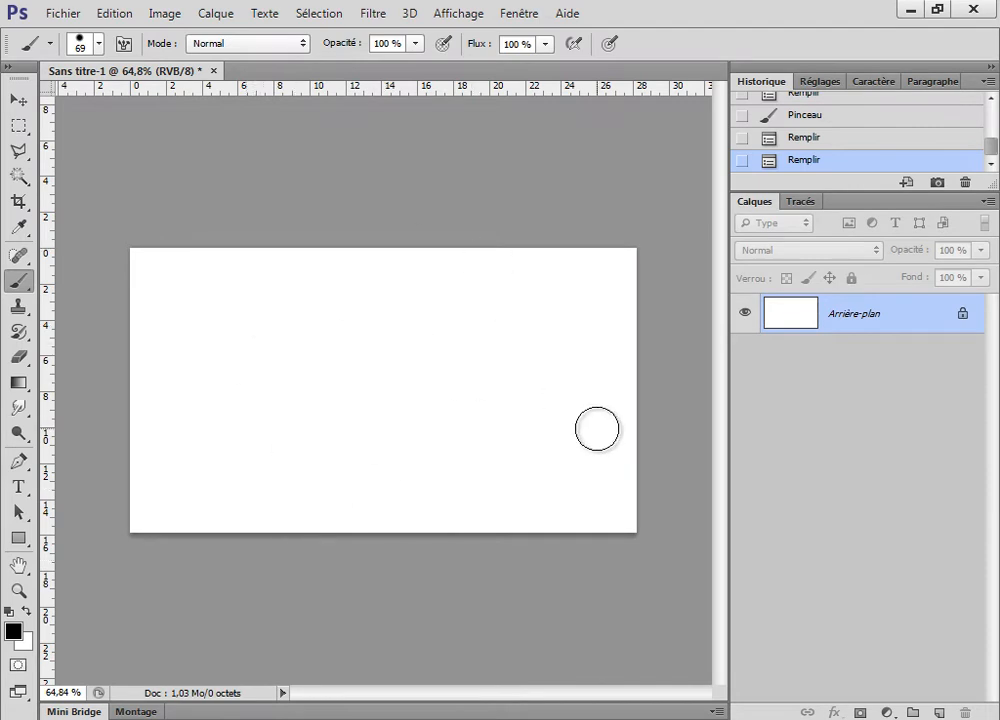
left_click(18, 100)
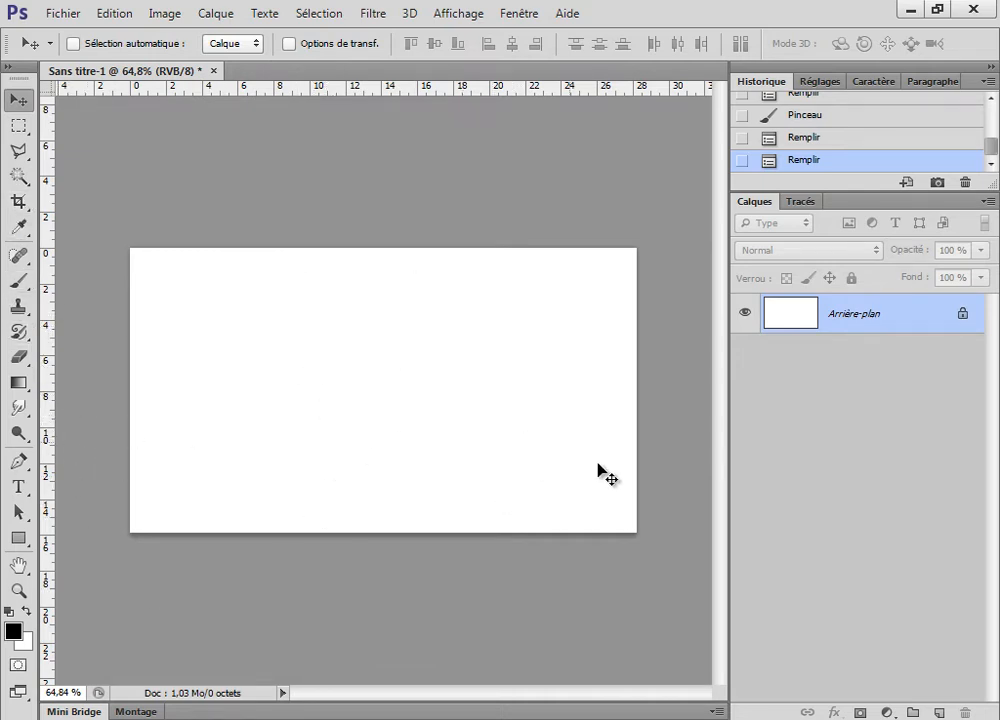
Step: Switch to the browser, copy the underwater image festival-image-sous-marine.jpg, and return to Photoshop
key("alt+Tab")
right_click(333, 203)
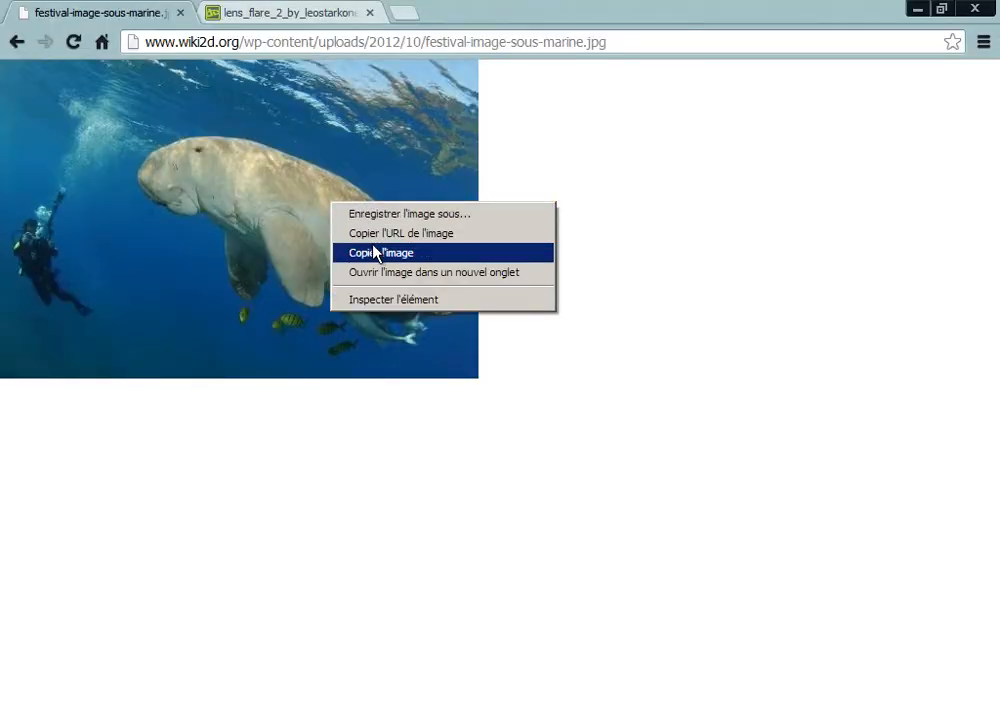
left_click(388, 253)
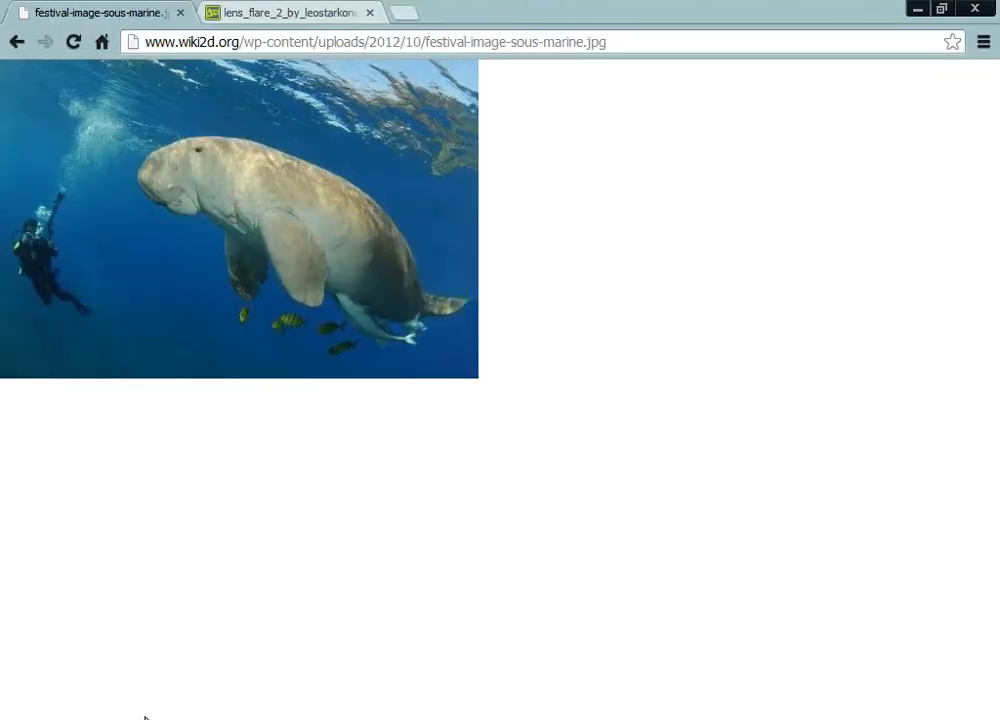
key("alt+Tab")
Step: Create a new 490 × 327 pixel document from the clipboard preset and paste the copied image into it
key("ctrl+n")
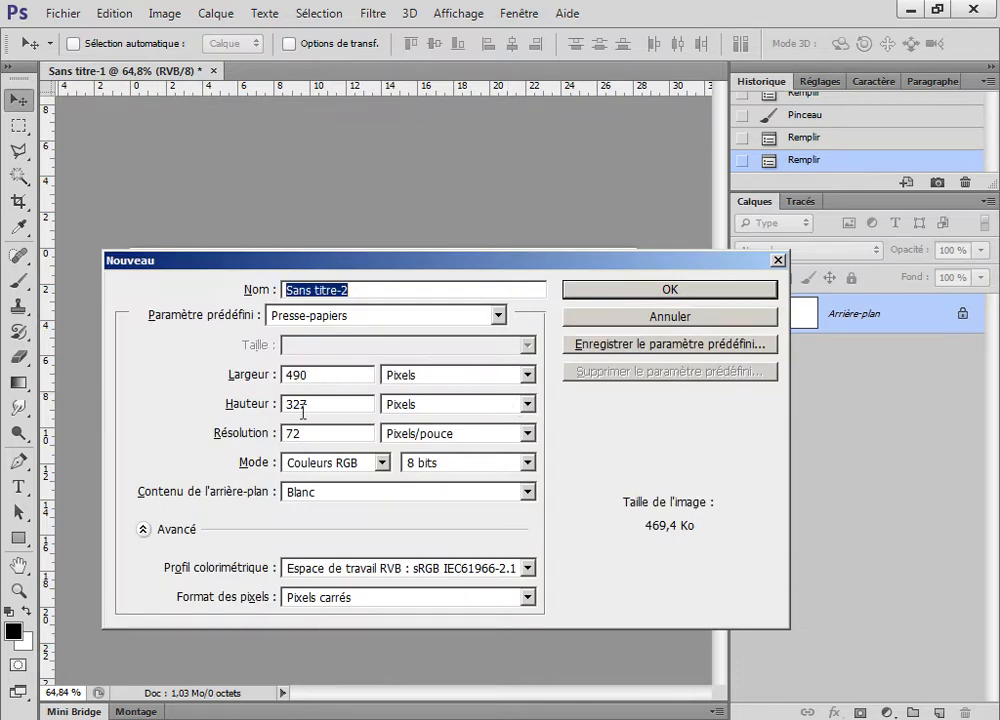
left_click(638, 293)
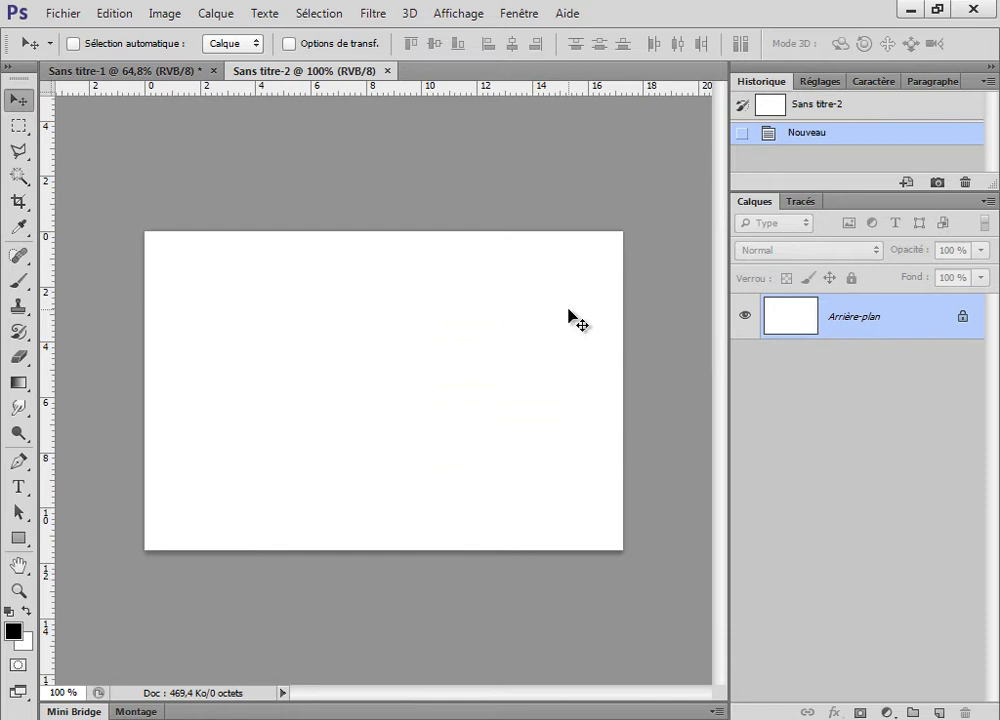
key("ctrl+v")
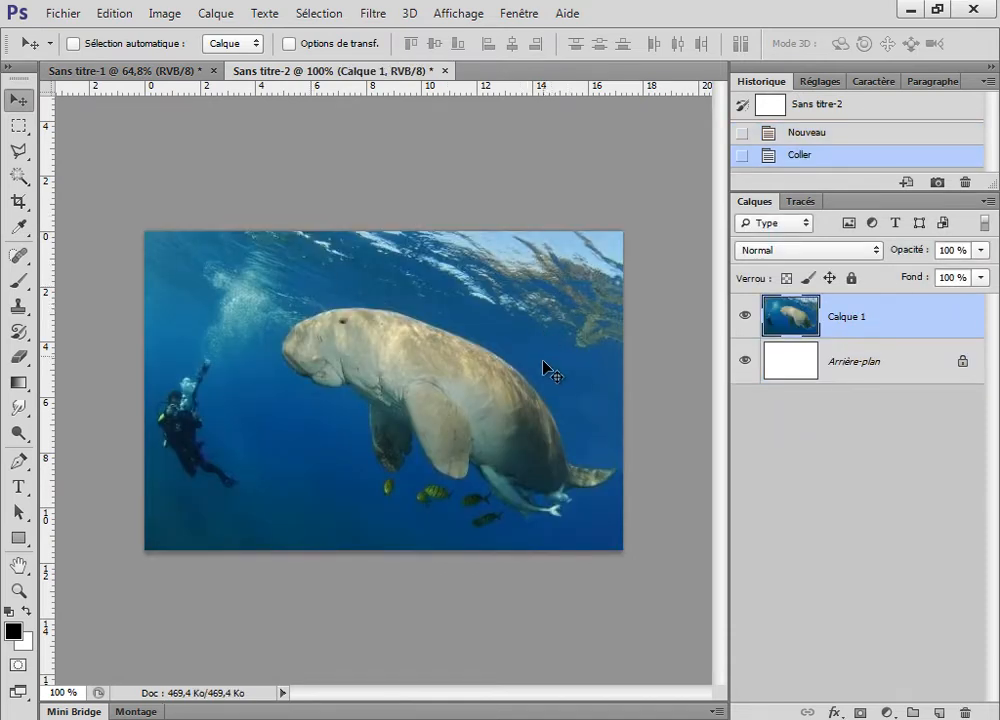
Step: Select the diver with a rectangular marquee about 3.67 cm wide and 5.01 cm high
left_click(18, 125)
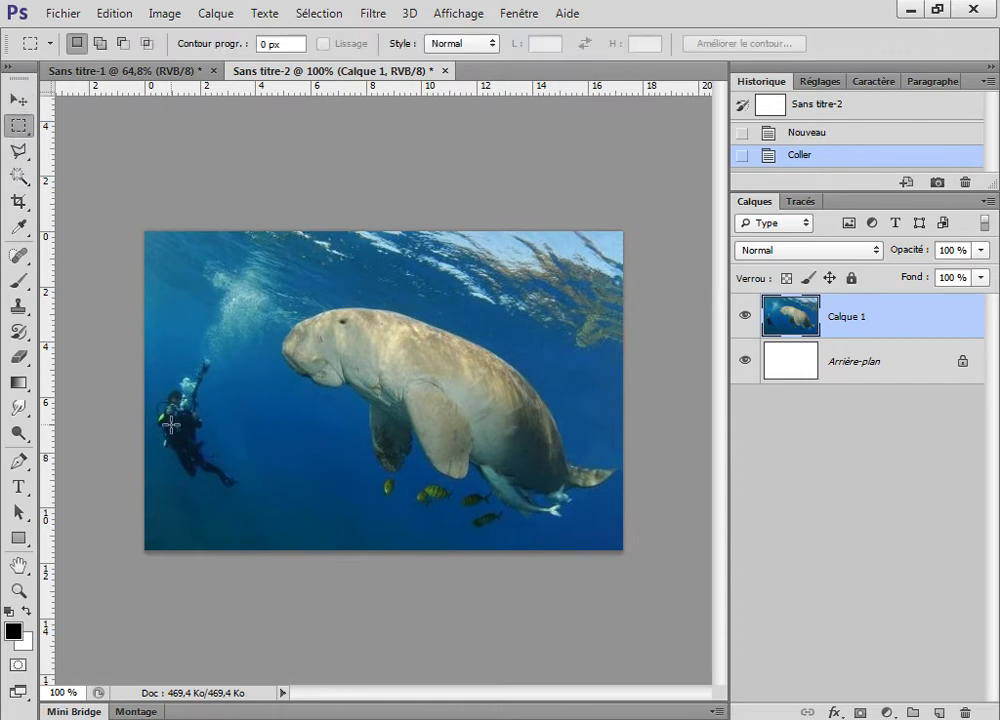
left_click_drag(146, 363, 246, 498)
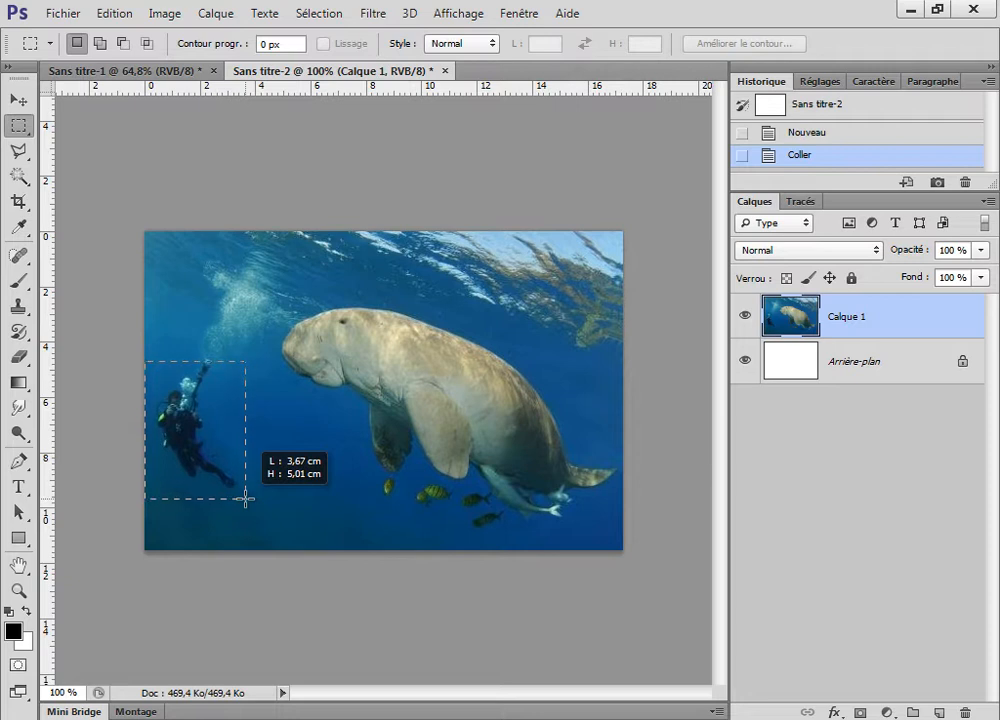
left_click_drag(246, 498, 246, 498)
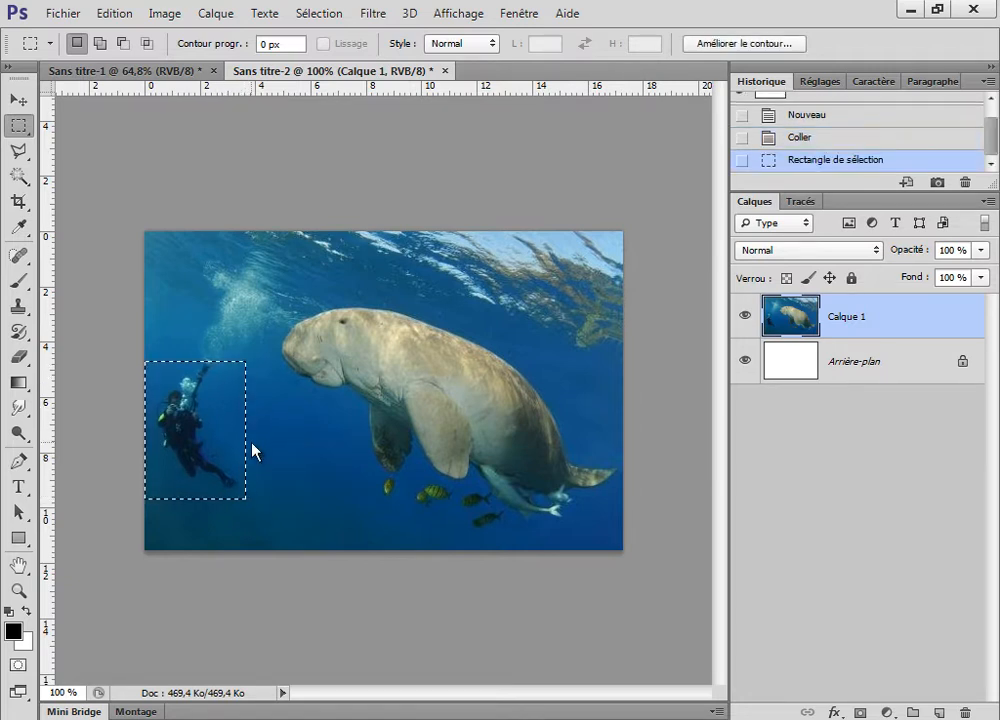
Step: Copy the selected diver area and check the new-document size proposed for it without creating the document
key("ctrl+n")
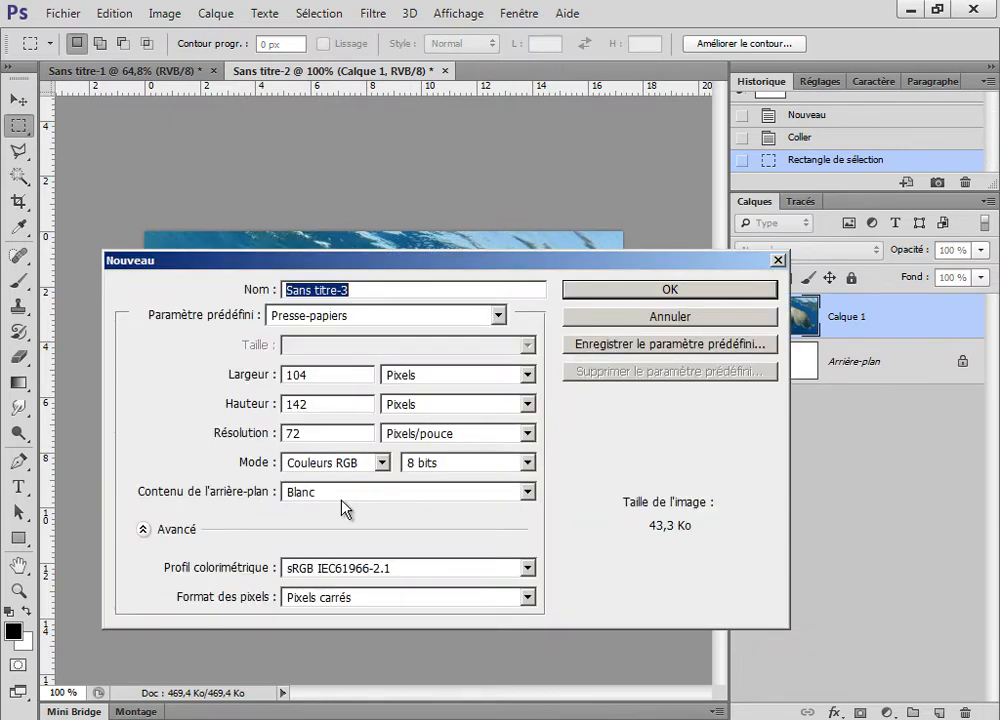
left_click(625, 318)
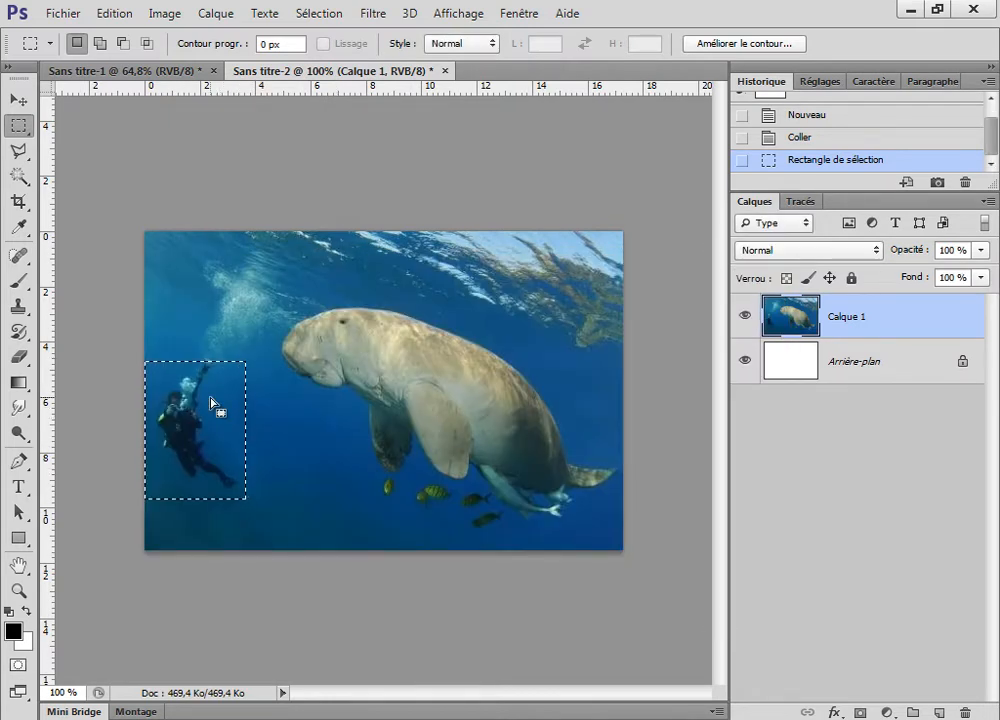
Step: Deselect the diver area and lighten the dugong's head and back with the Dodge tool set to midtones and 80% exposure
left_click(256, 345)
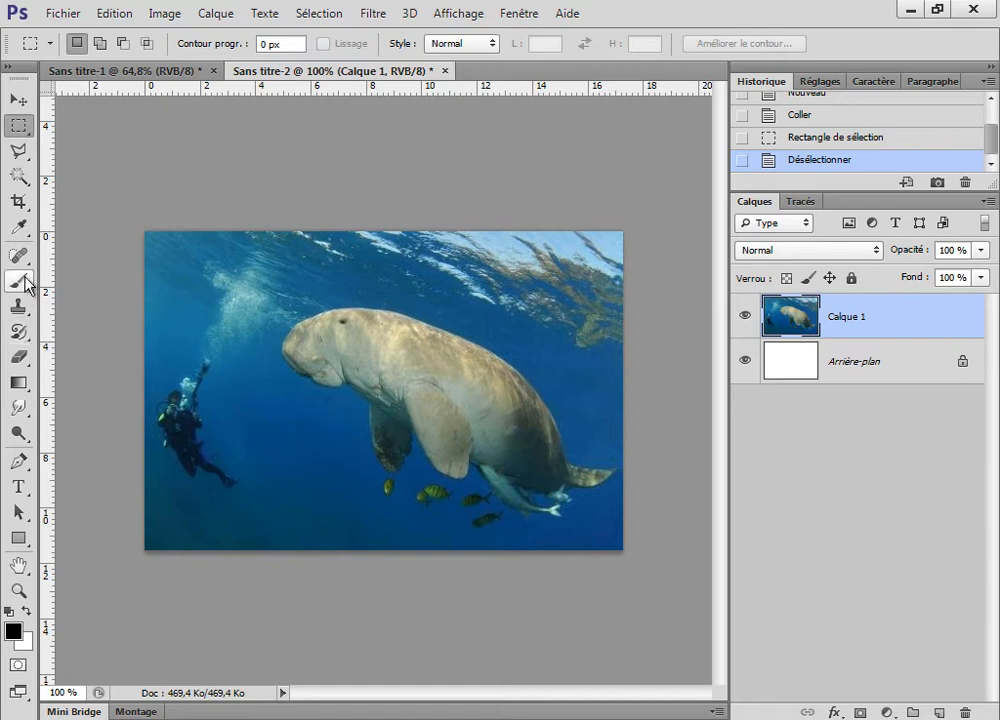
left_click(18, 433)
right_click(398, 350)
left_click_drag(489, 399, 450, 405)
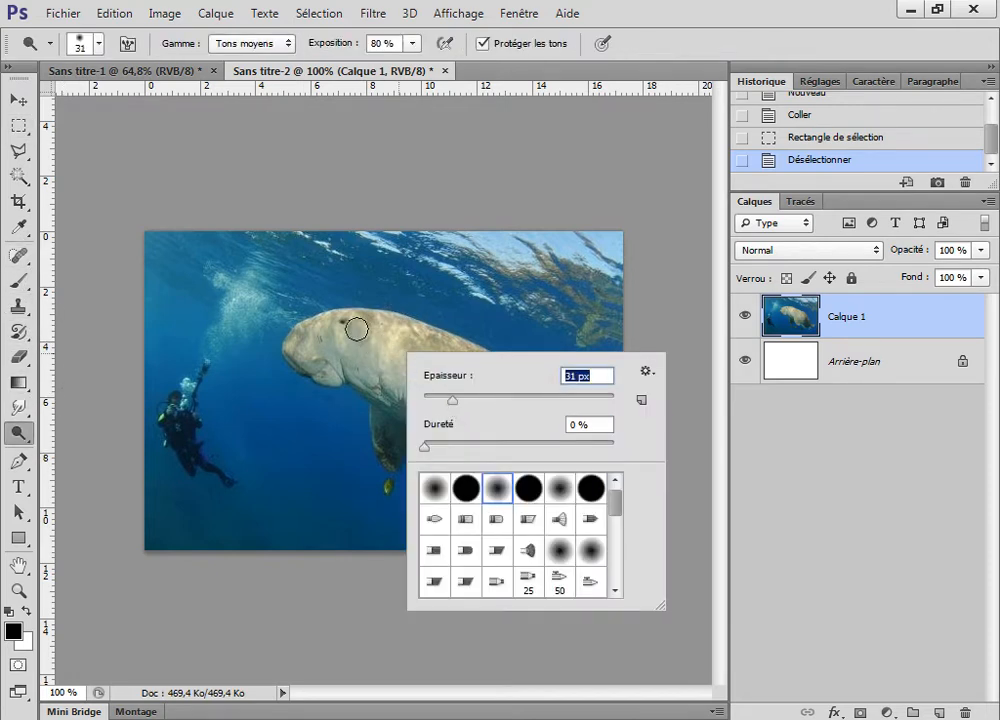
left_click(348, 323)
mouse_move(447, 348)
left_mouse_down()
mouse_move(533, 433)
mouse_move(500, 382)
left_mouse_up()
Step: Switch the Dodge range to highlights (Tons clairs) and lighten the dugong's back further
left_click(252, 45)
left_click(255, 80)
mouse_move(482, 370)
left_mouse_down()
mouse_move(439, 413)
mouse_move(430, 400)
mouse_move(464, 444)
mouse_move(423, 393)
mouse_move(454, 442)
mouse_move(536, 364)
left_mouse_up()
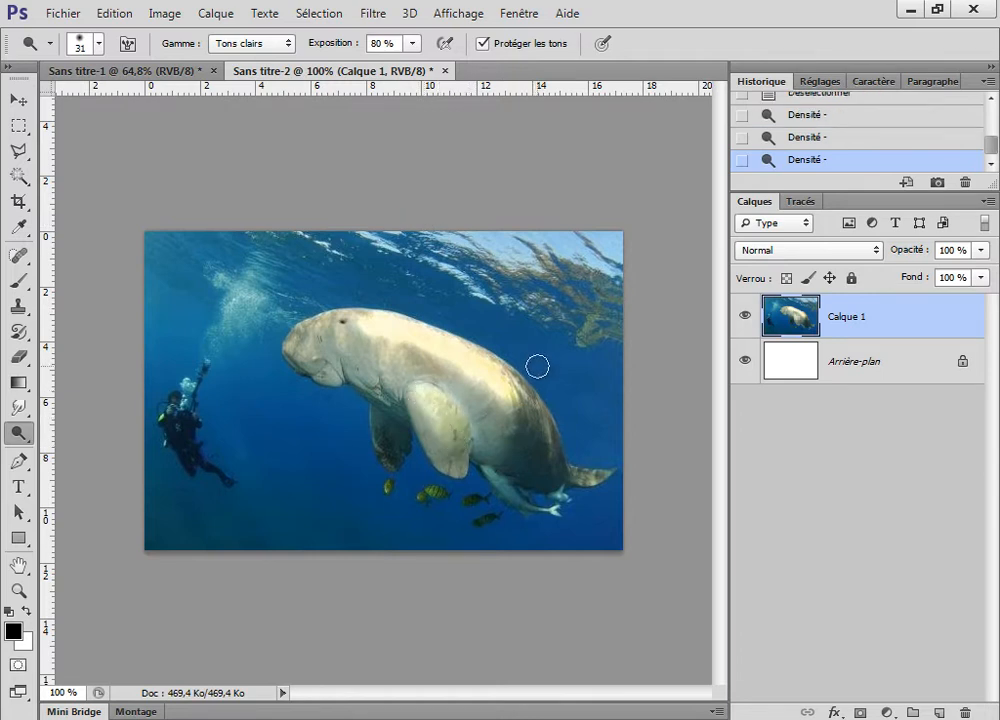
Step: Desaturate a spot on the dugong's body with the Sponge tool at 50% flow, keeping its mode on Désaturation
right_click(28, 440)
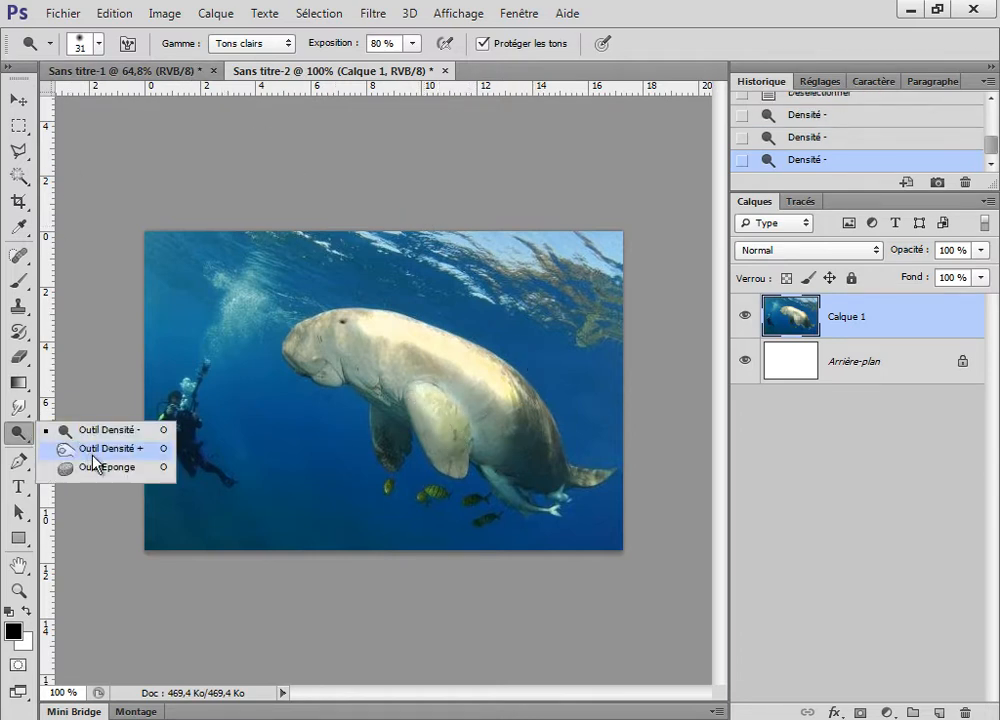
left_click(92, 465)
right_click(406, 380)
left_click(241, 280)
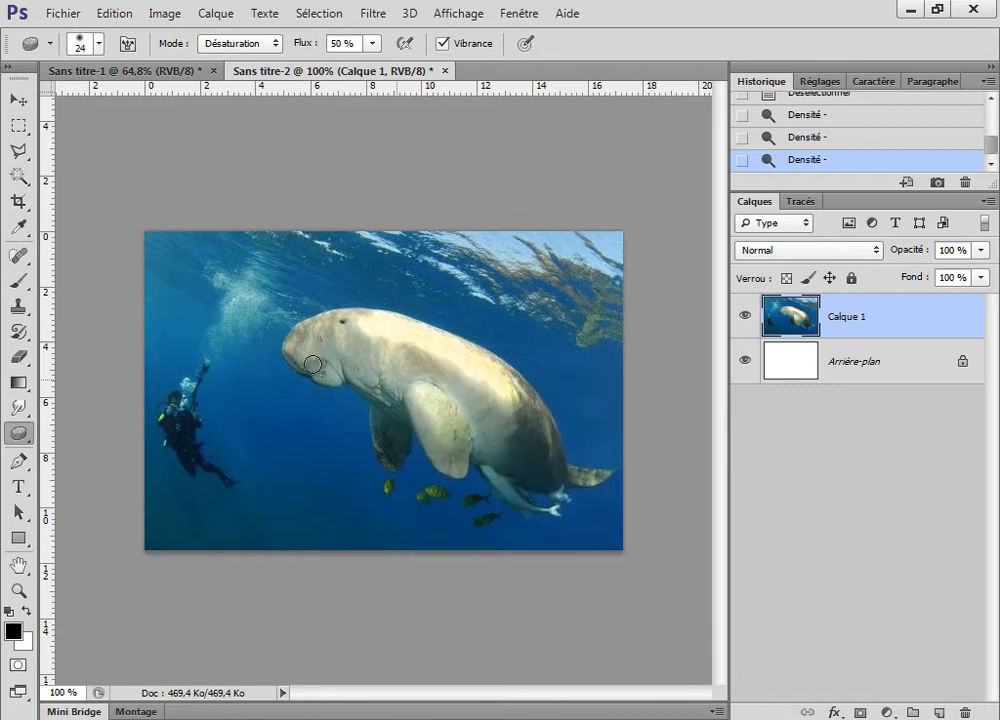
left_click(395, 381)
left_click(245, 44)
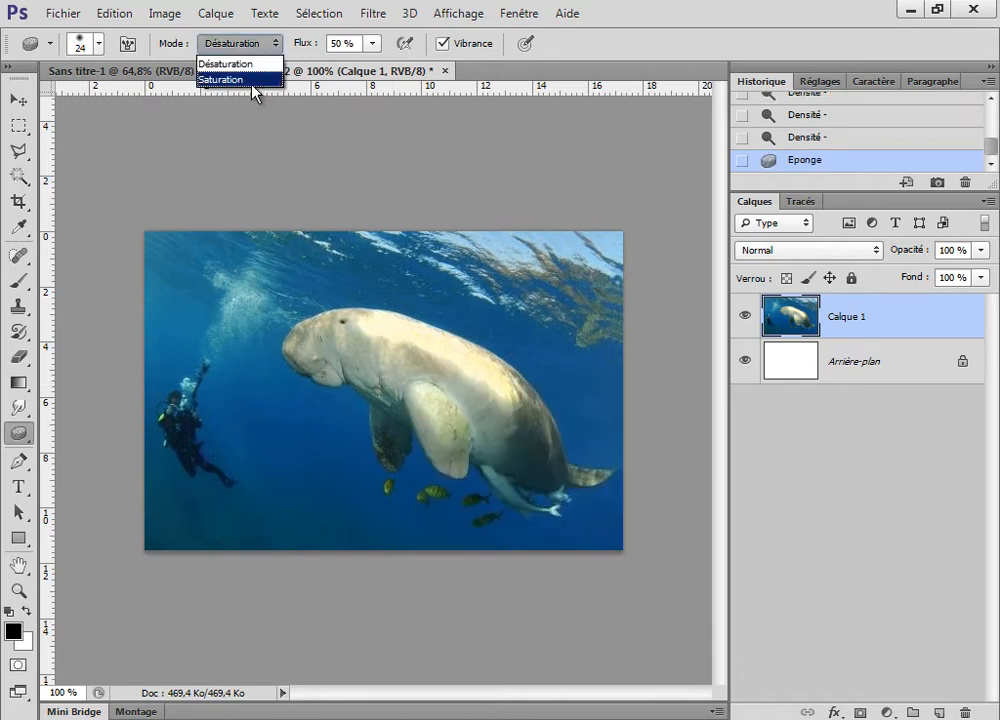
left_click(255, 64)
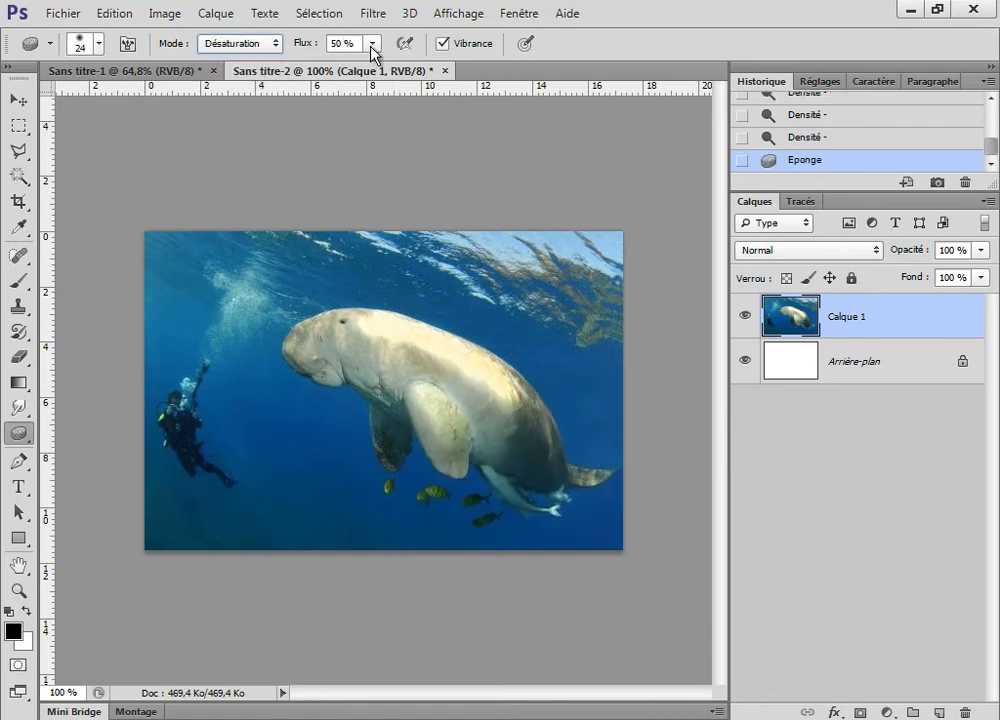
left_click(372, 45)
Step: Darken the dugong's muzzle, dark fin and underside with the Burn tool, using a 24 px brush on shadows at 80% exposure
left_click_drag(18, 433, 107, 450)
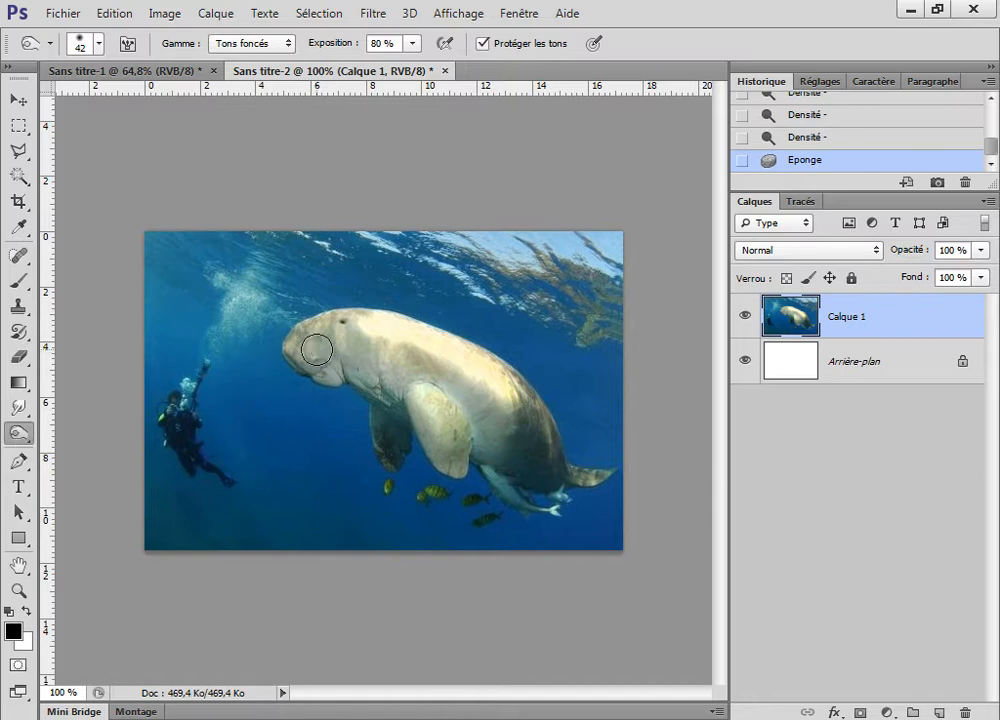
right_click(380, 356)
left_click_drag(426, 400, 417, 400)
mouse_move(294, 355)
left_mouse_down()
mouse_move(325, 379)
mouse_move(346, 371)
mouse_move(387, 402)
mouse_move(356, 366)
mouse_move(394, 399)
mouse_move(411, 427)
mouse_move(397, 415)
mouse_move(388, 430)
mouse_move(398, 422)
mouse_move(393, 462)
left_mouse_up()
mouse_move(394, 412)
left_mouse_down()
mouse_move(380, 465)
mouse_move(384, 431)
left_mouse_up()
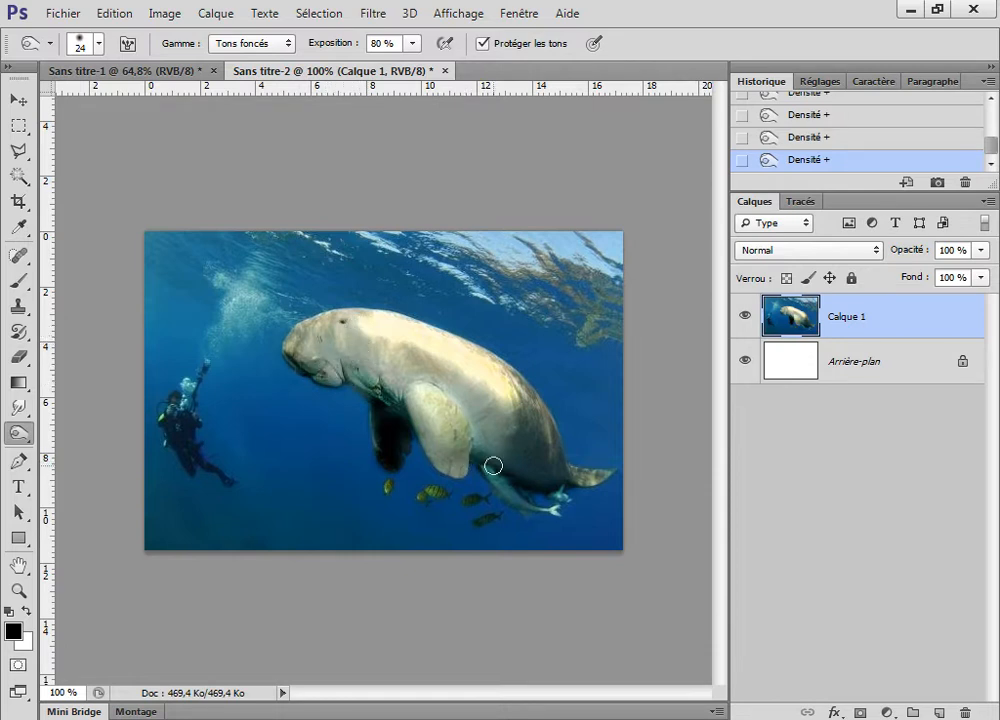
Step: Select the whole dugong by tracing its outline with the Magnetic Lasso, removing misplaced anchor points near the fin
left_click(19, 152)
left_click(133, 187)
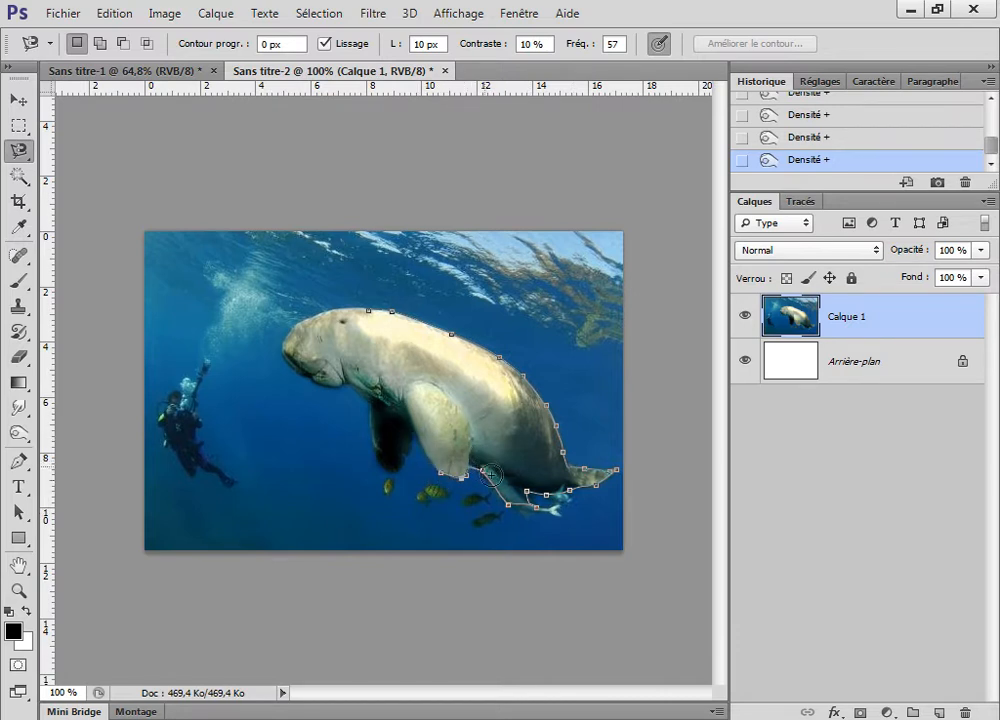
key("Delete")
key("Delete")
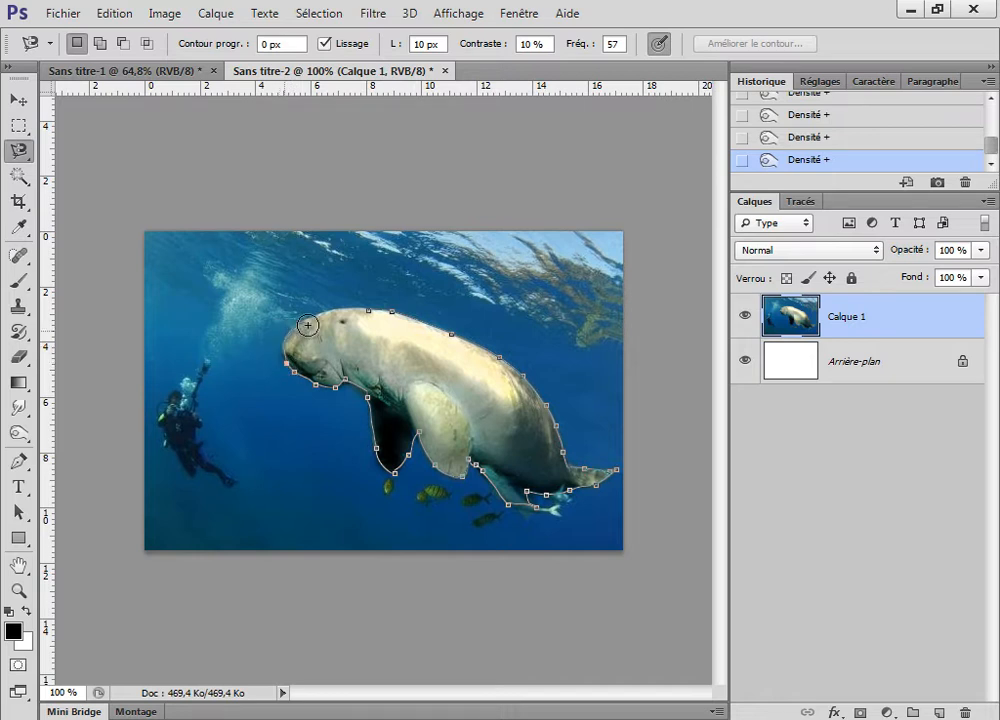
left_click(370, 314)
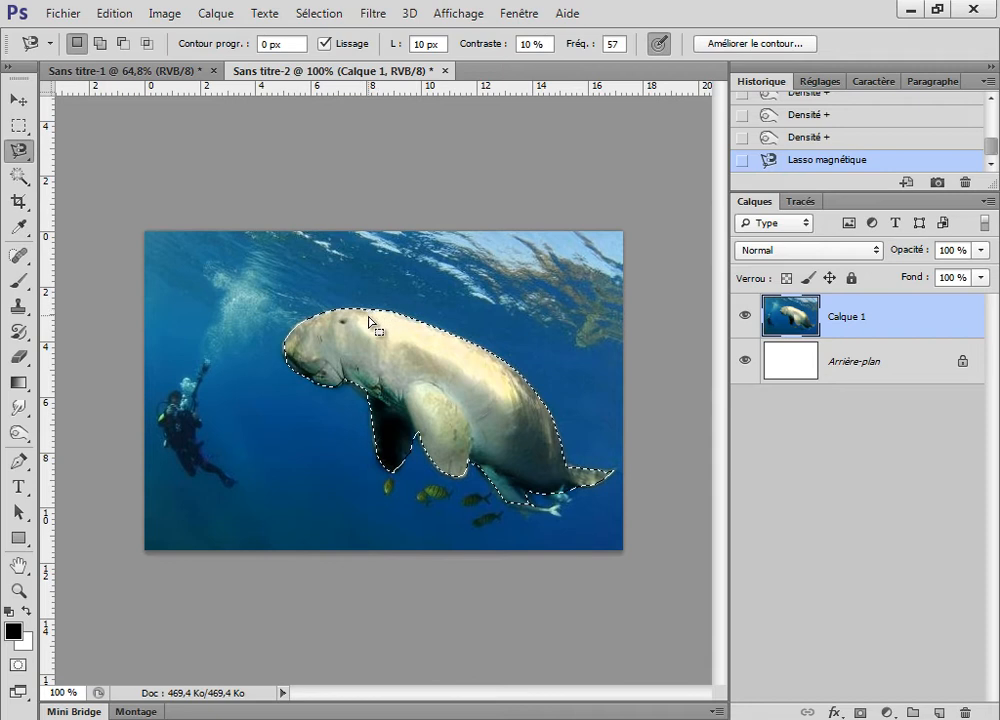
Step: Extend the dugong selection with Quick Selection, enlarging its brush to 19 px, and paste a copy of the selection onto a new layer
left_click_drag(18, 176, 90, 170)
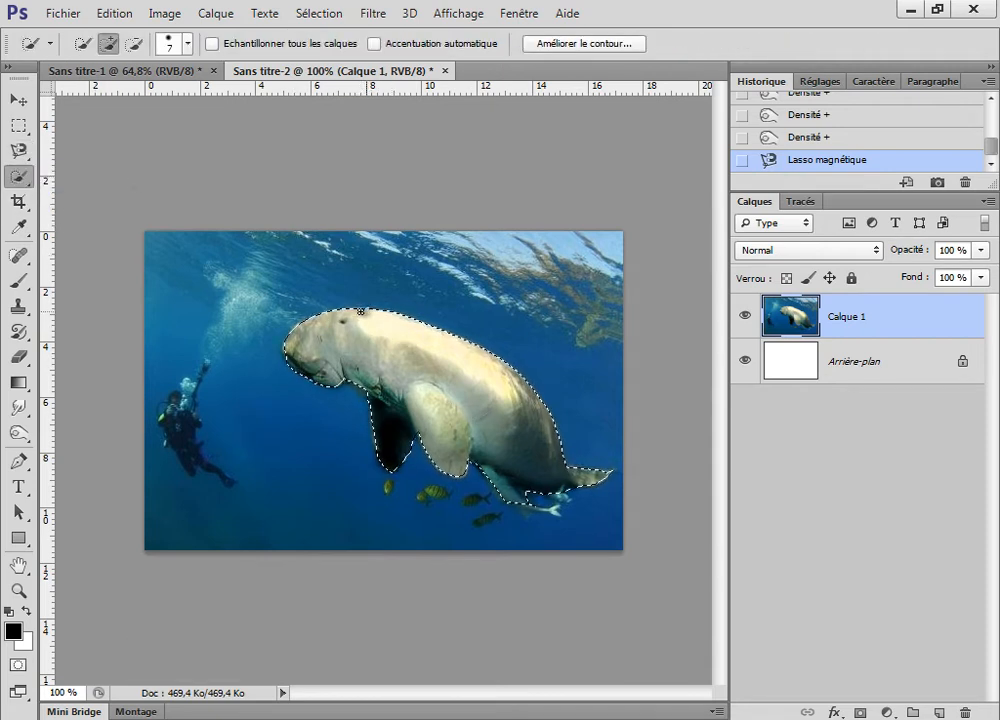
left_click_drag(375, 312, 405, 328)
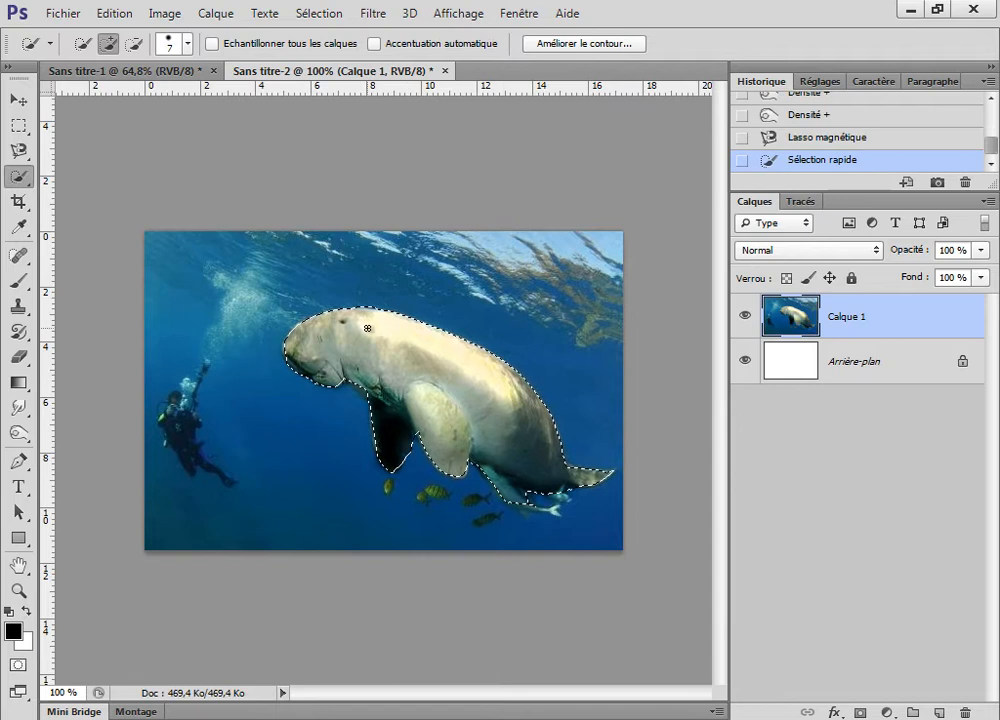
left_click(188, 44)
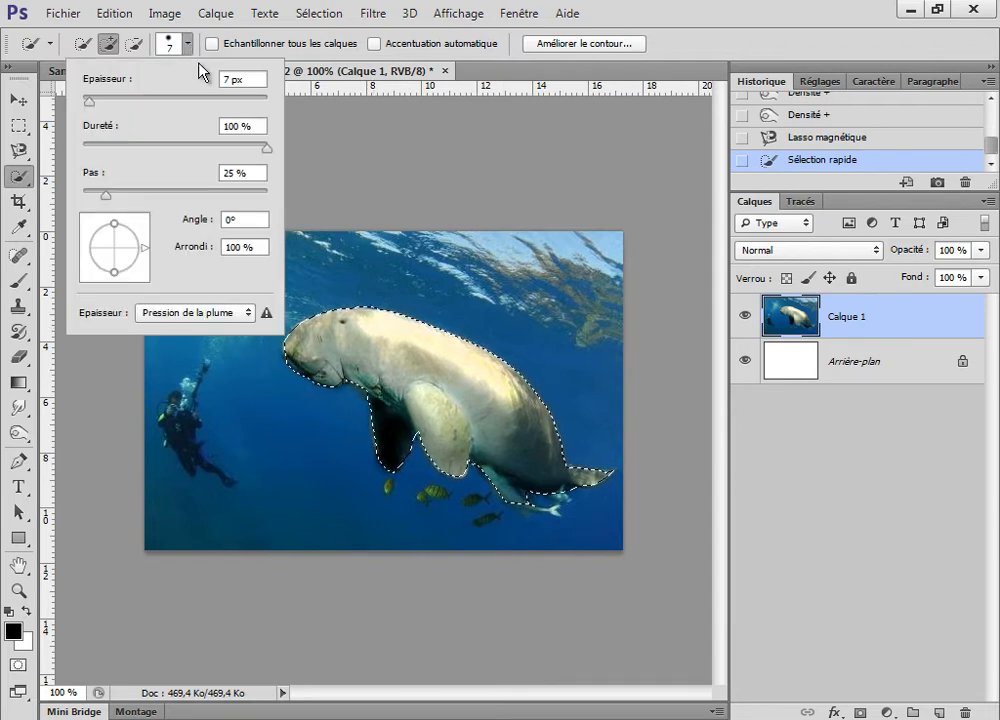
left_click(100, 101)
left_click(329, 294)
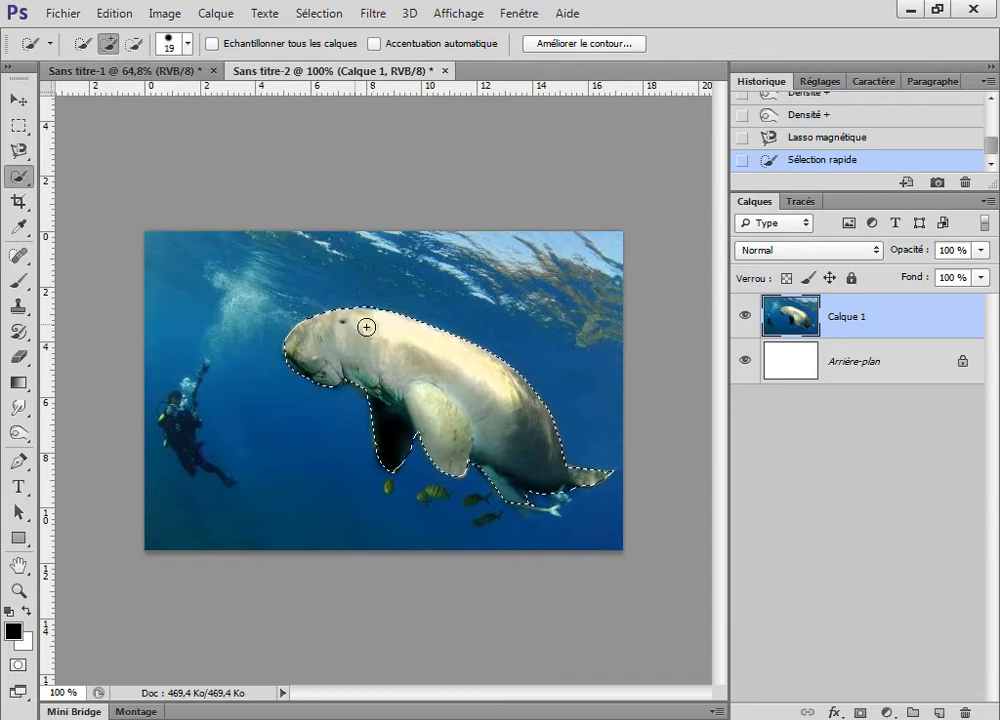
left_click_drag(365, 326, 444, 370)
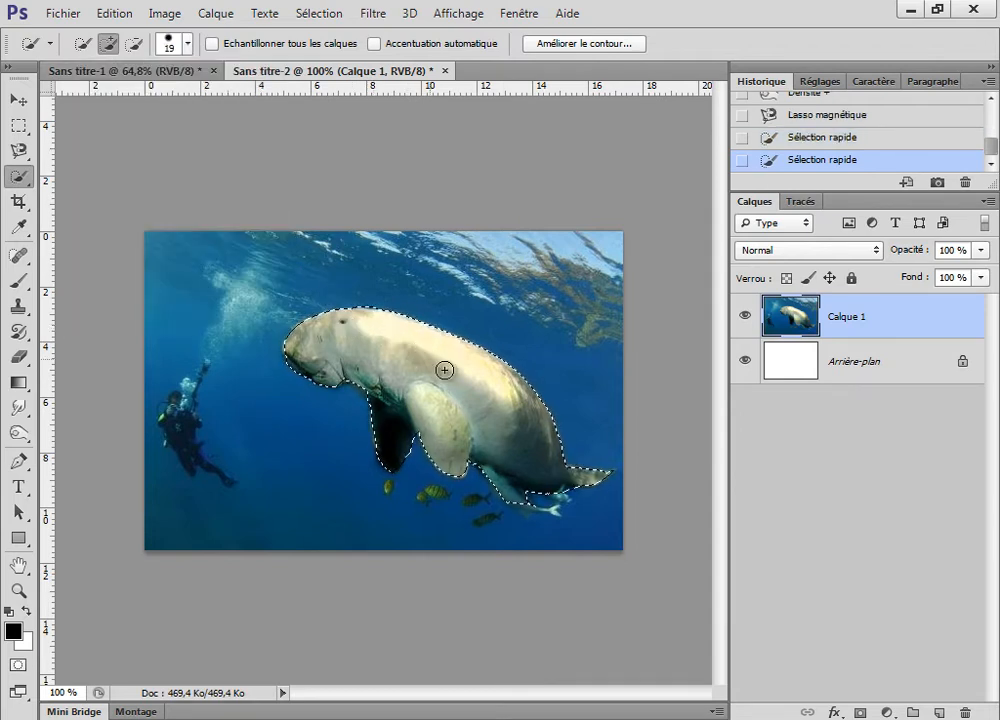
left_click(553, 487)
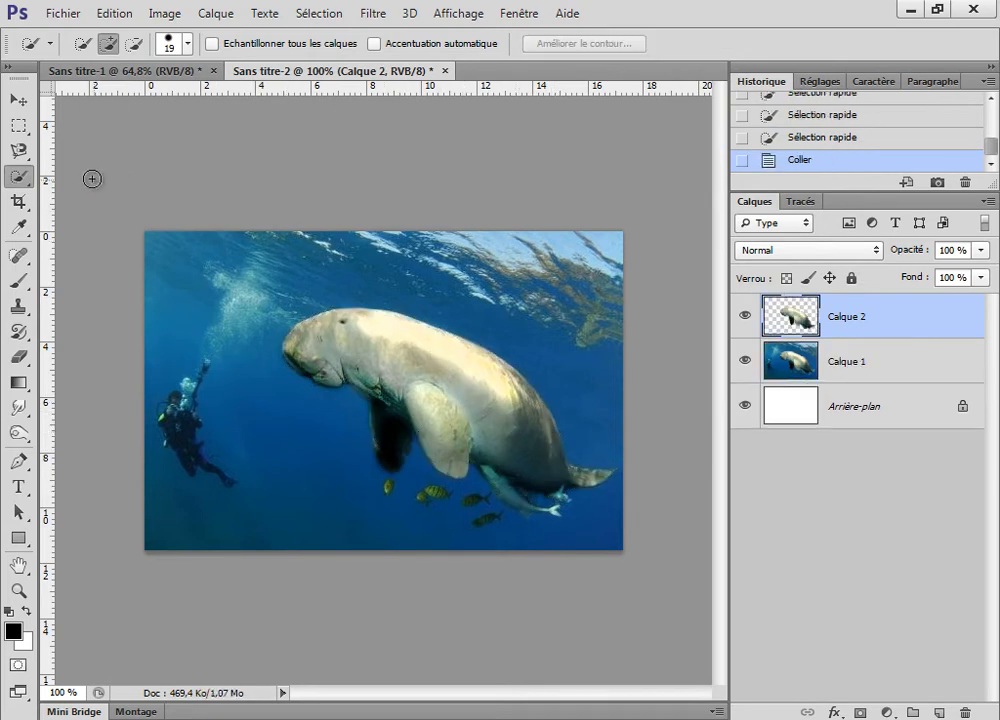
Step: Move the dugong copy over the original at several positions, inspecting its cut-out edges at about 197% zoom
left_click(19, 100)
left_click_drag(464, 391, 491, 322)
left_click(21, 594)
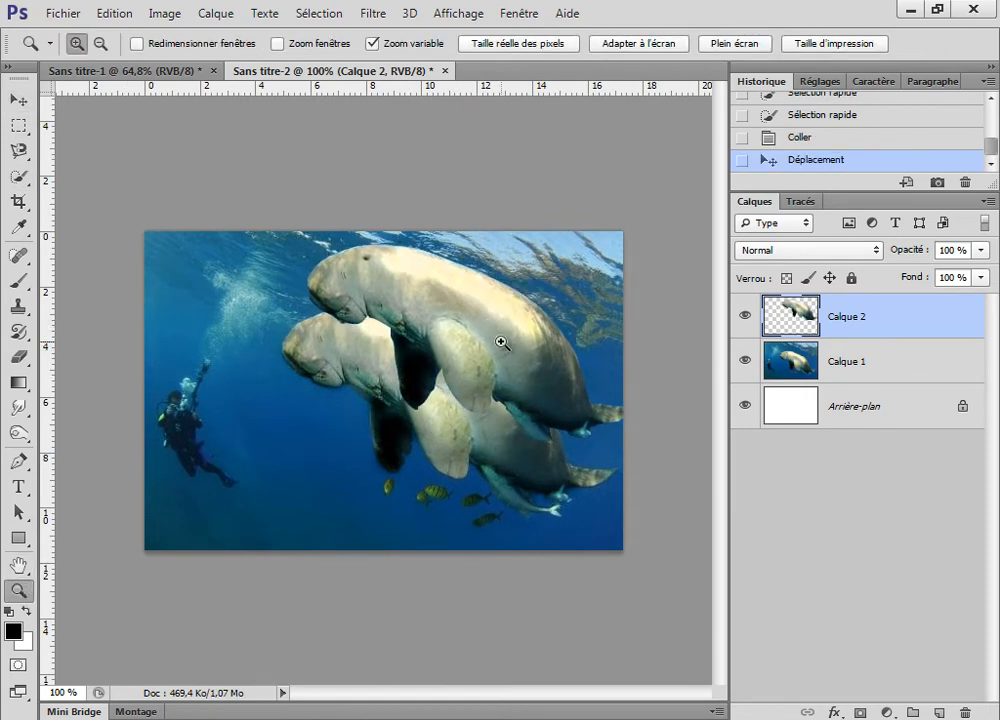
left_click_drag(562, 362, 368, 353)
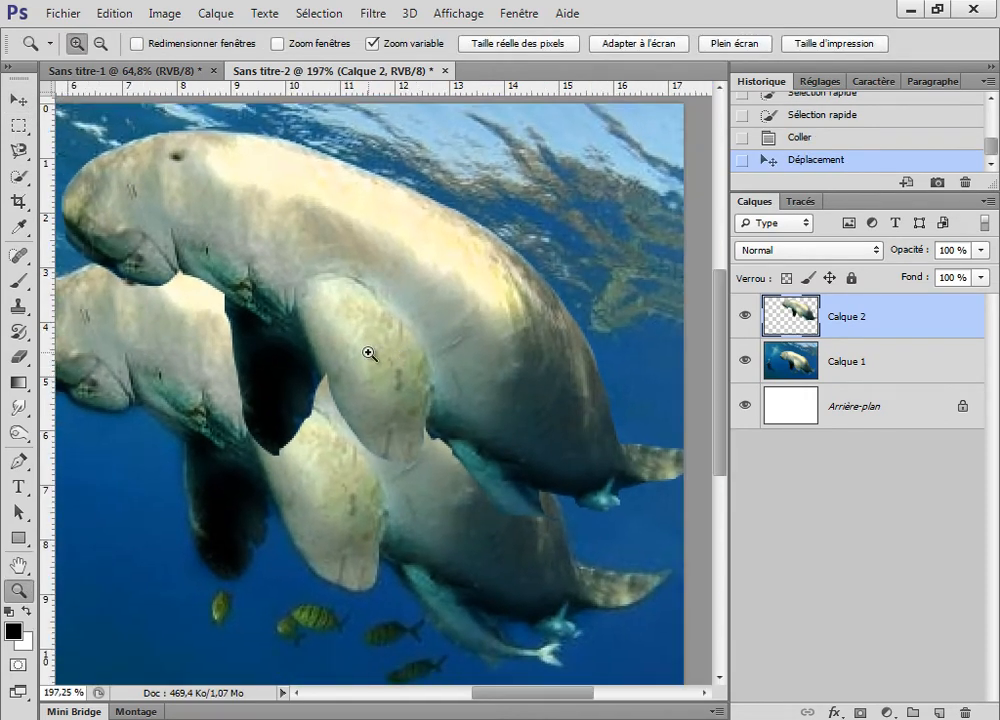
left_click(12, 108)
left_click_drag(185, 200, 295, 376)
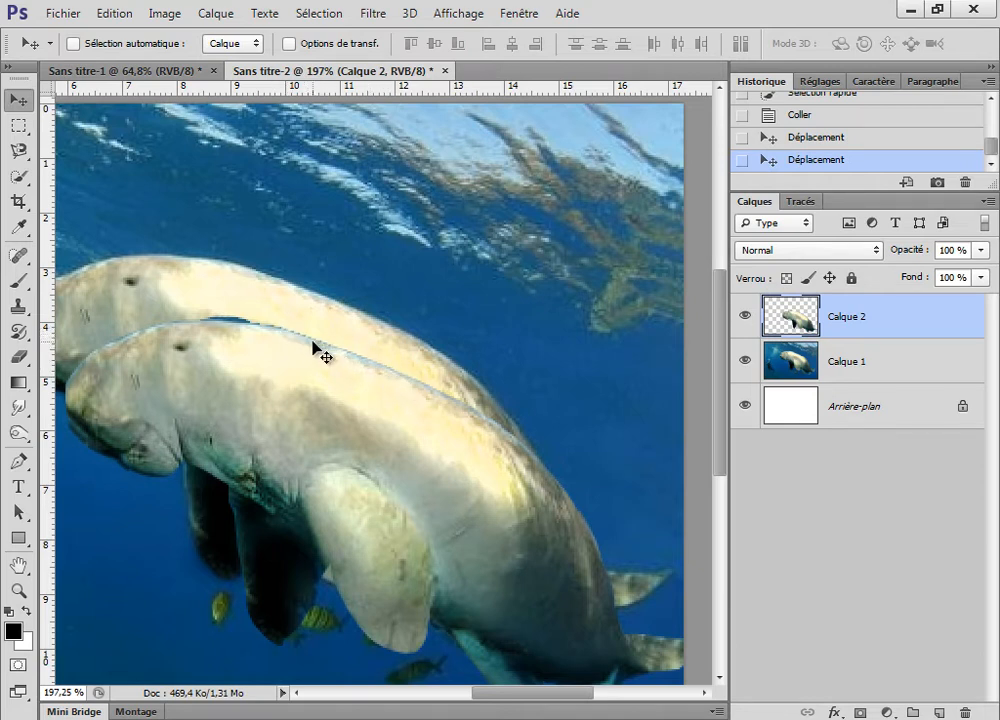
Step: Remove the colour fringe from the dugong copy with a 1-pixel Defringe and move the copy up to check its edges
left_click(207, 18)
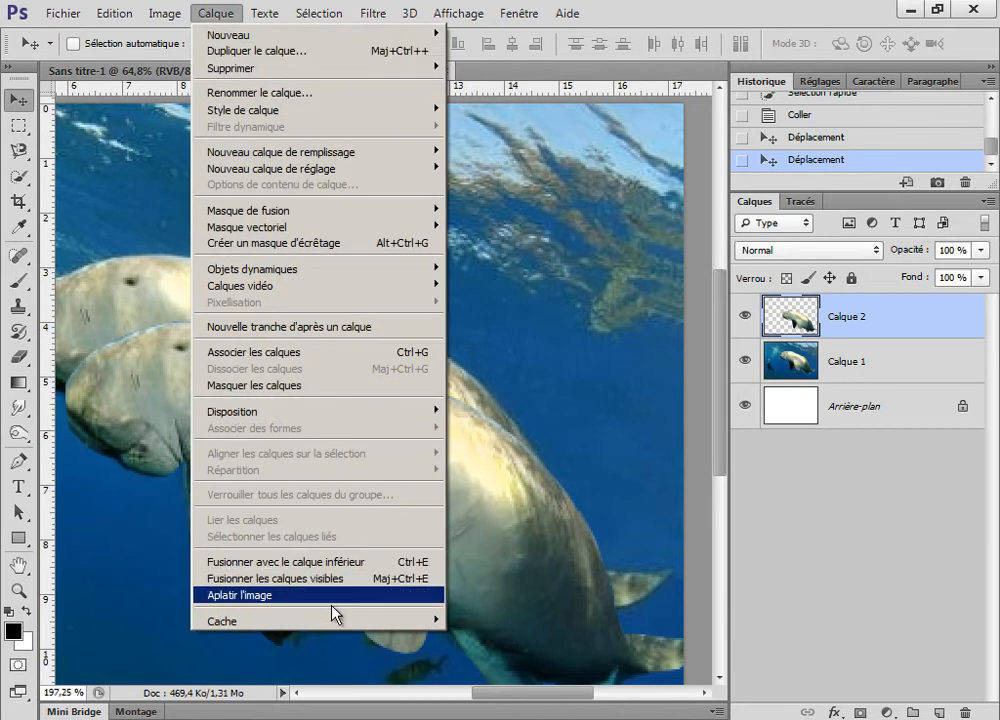
mouse_move(344, 626)
left_click(493, 638)
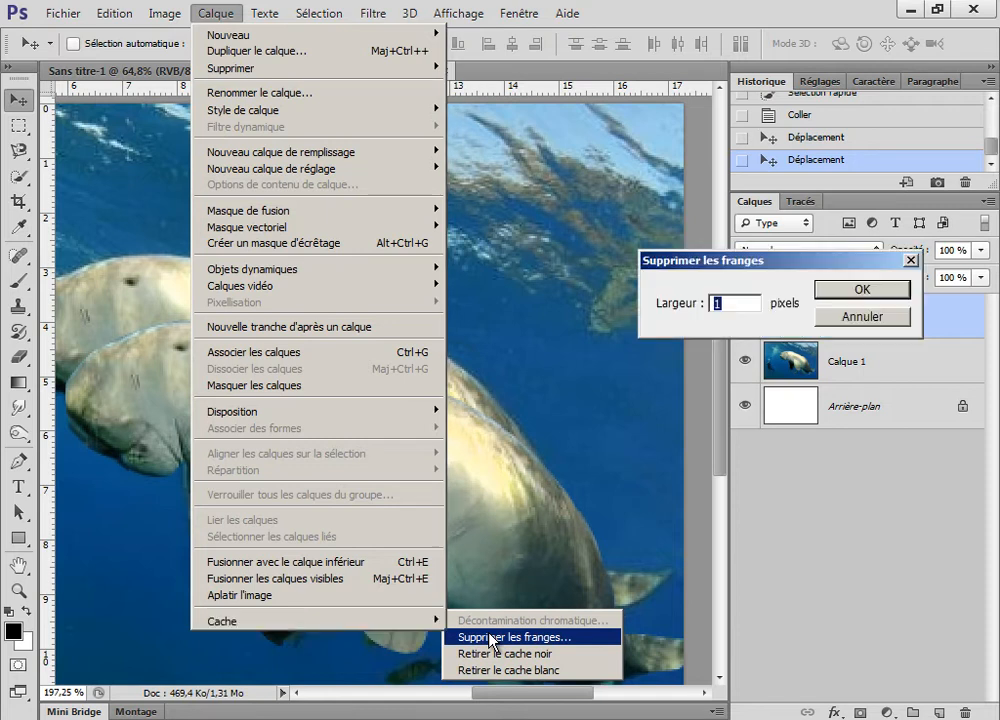
left_click(836, 291)
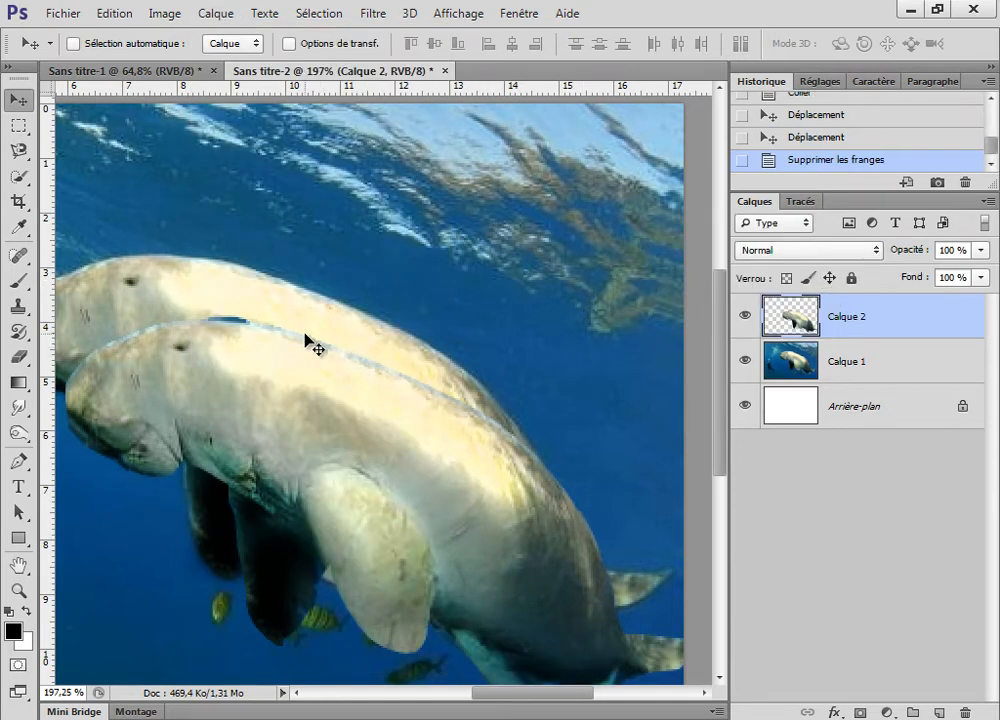
left_click_drag(379, 430, 478, 326)
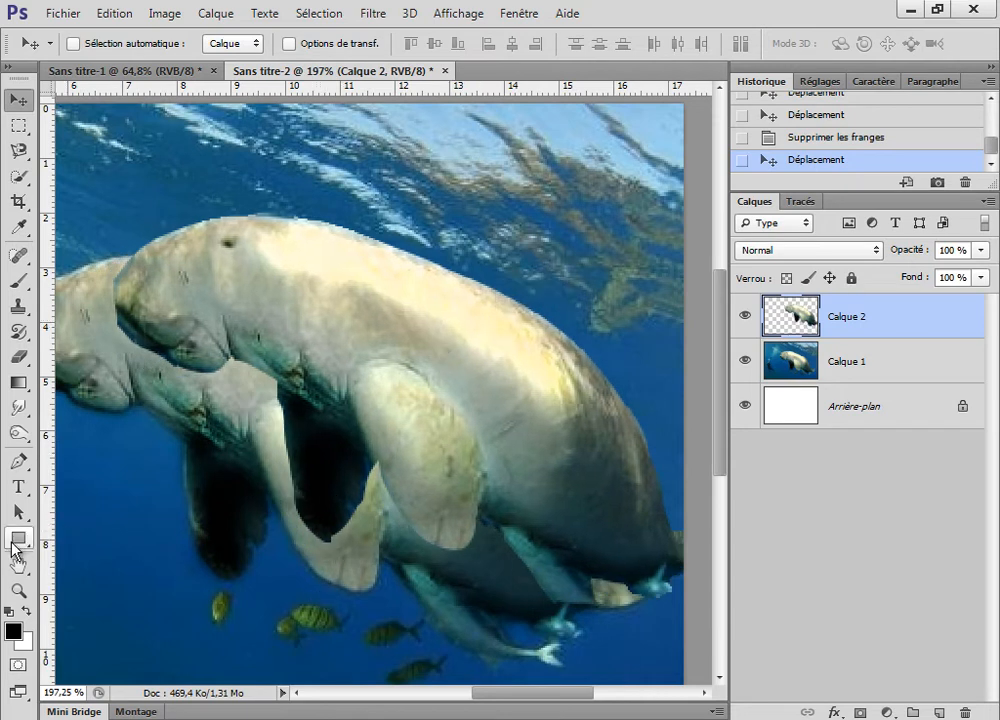
Step: Return to 100% zoom and move the dugong copy about 2 cm left and 0.6 cm down, over the original animal
double_click(18, 590)
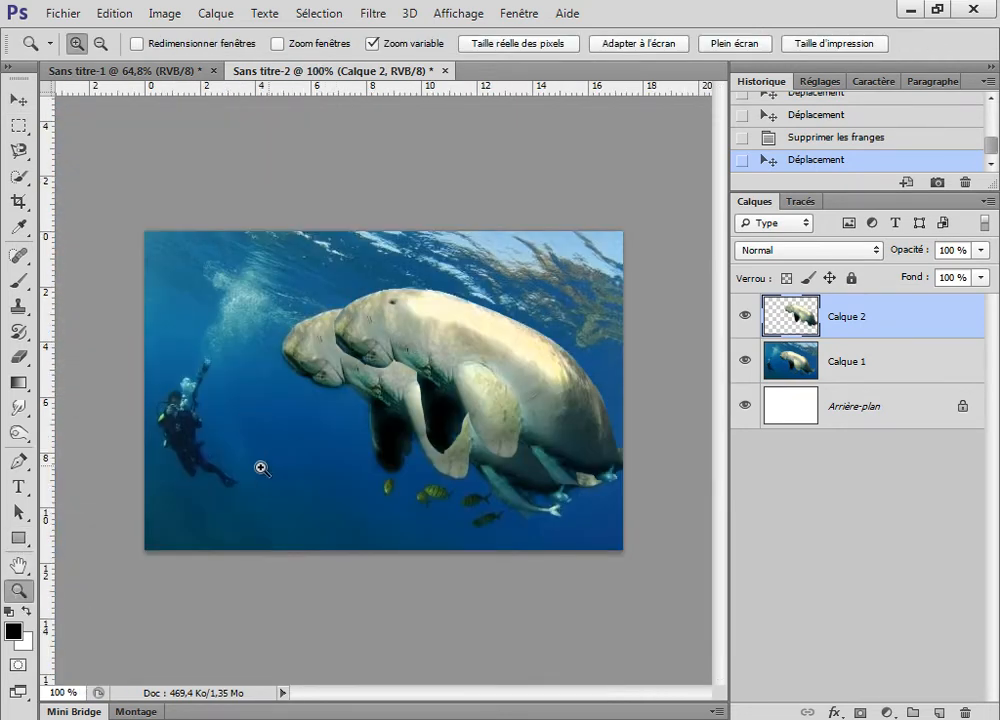
left_click(18, 100)
mouse_move(467, 374)
left_mouse_down()
mouse_move(375, 388)
mouse_move(446, 411)
mouse_move(470, 387)
left_mouse_up()
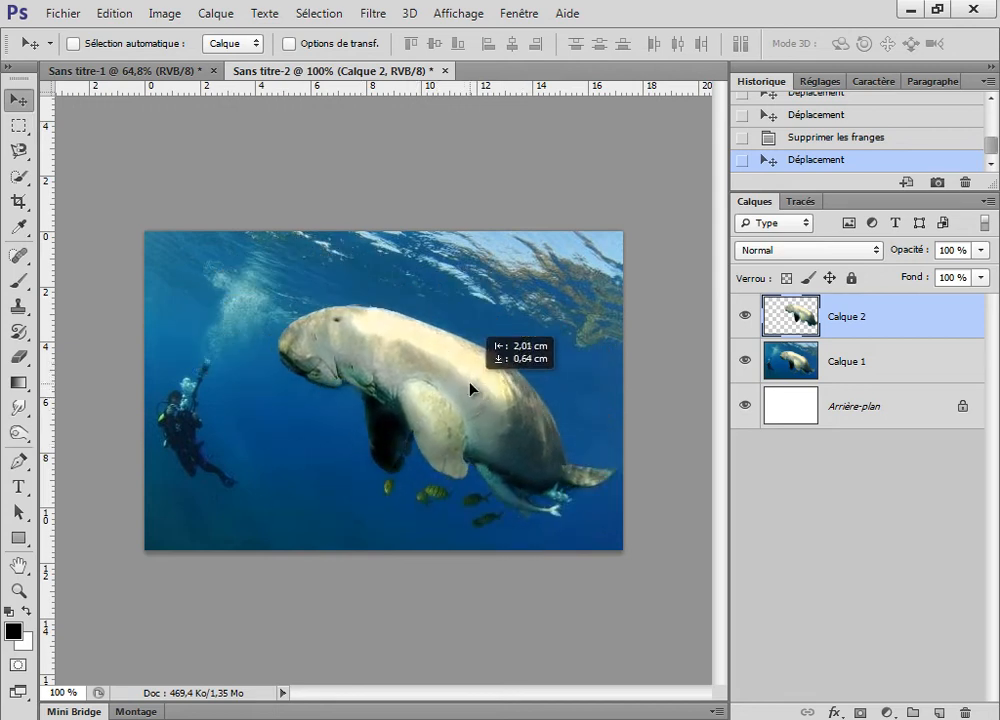
Step: Hide Calque 2, erase the original dugong and fish from Calque 1 with the content-aware Spot Healing Brush, and show Calque 2 again
left_click(744, 316)
left_click(855, 361)
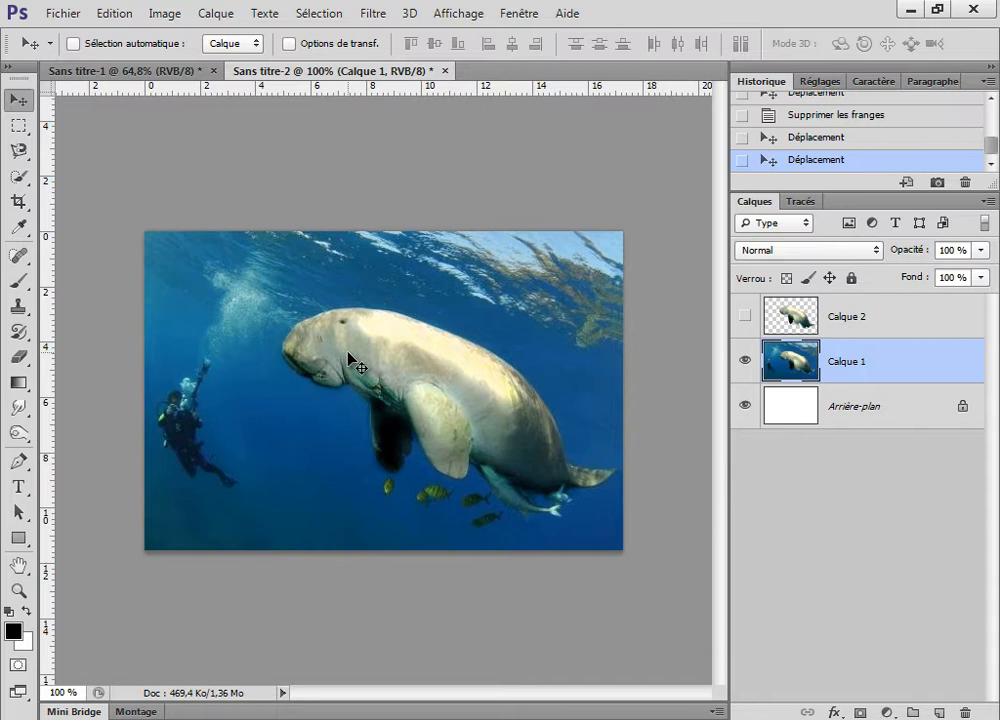
left_click(15, 258)
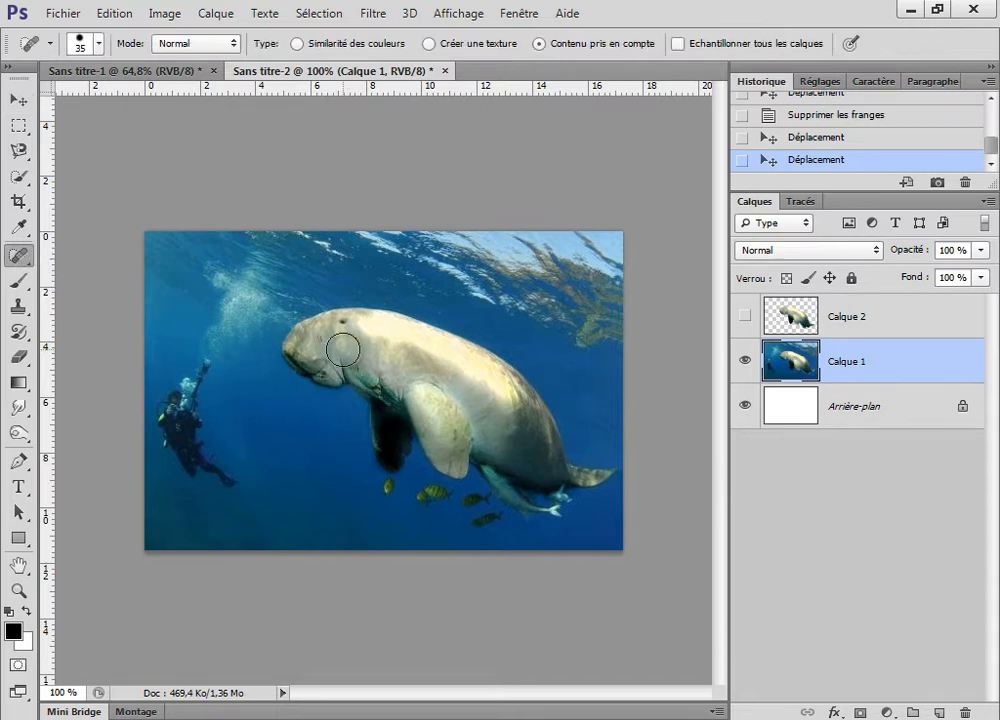
mouse_move(332, 374)
left_mouse_down()
mouse_move(296, 342)
mouse_move(337, 320)
mouse_move(411, 331)
mouse_move(519, 380)
mouse_move(580, 478)
mouse_move(605, 473)
mouse_move(537, 506)
mouse_move(494, 494)
mouse_move(484, 519)
mouse_move(419, 486)
mouse_move(381, 486)
mouse_move(383, 436)
mouse_move(369, 397)
mouse_move(324, 357)
mouse_move(391, 354)
mouse_move(518, 413)
mouse_move(549, 452)
mouse_move(490, 466)
mouse_move(402, 382)
mouse_move(379, 383)
mouse_move(398, 452)
mouse_move(419, 411)
mouse_move(458, 447)
mouse_move(418, 458)
mouse_move(451, 436)
mouse_move(494, 447)
mouse_move(514, 429)
mouse_move(497, 434)
mouse_move(491, 386)
mouse_move(400, 339)
mouse_move(336, 333)
mouse_move(455, 375)
mouse_move(513, 442)
mouse_move(507, 456)
mouse_move(461, 437)
left_mouse_up()
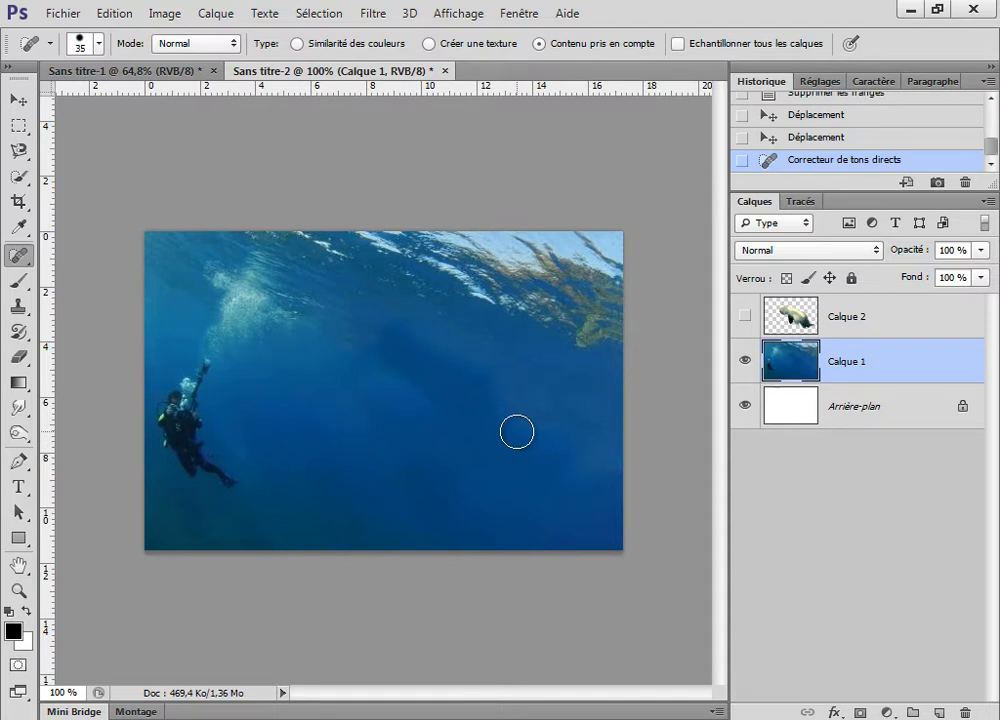
left_click(745, 318)
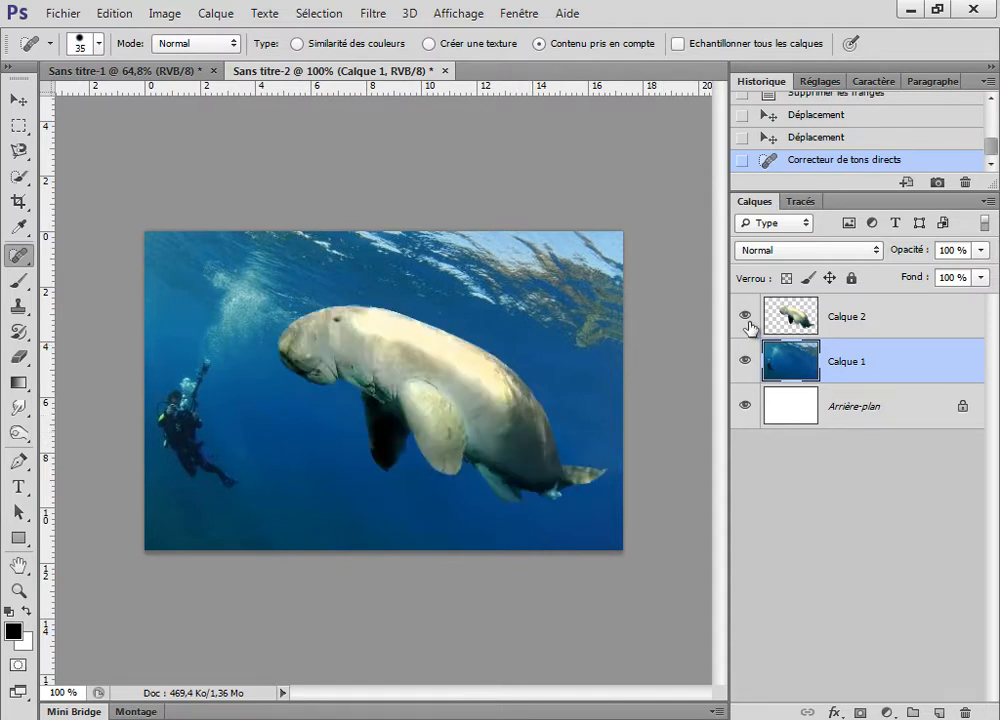
Step: Move the dugong copy on Calque 2 around over the cleaned background
left_click(857, 322)
left_click(18, 100)
left_click_drag(471, 339, 378, 370)
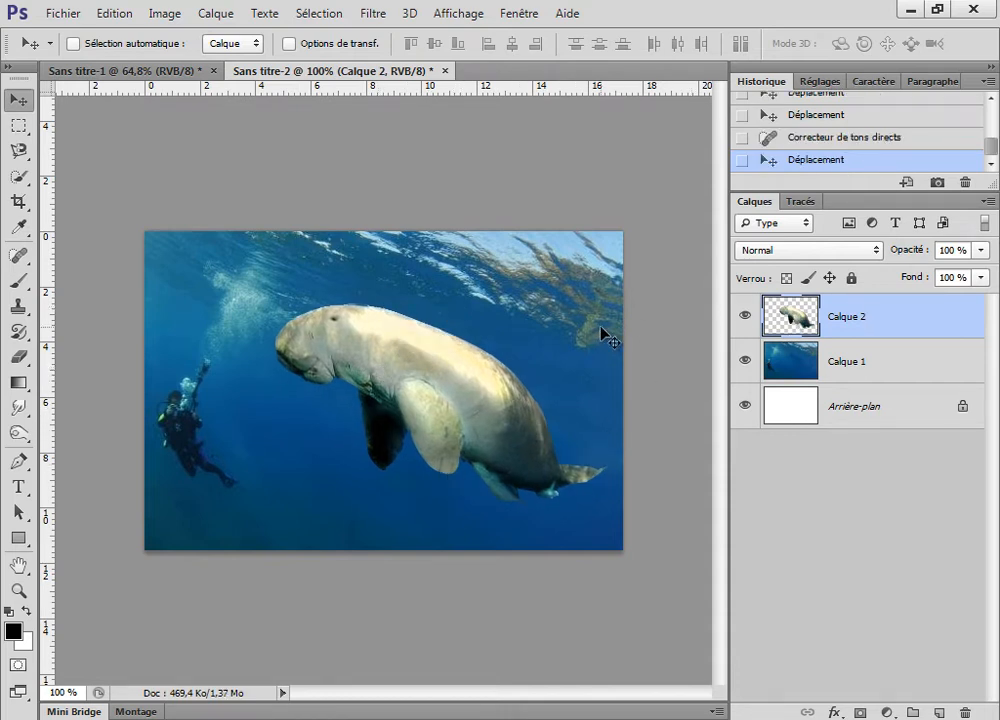
Step: Go back to the spot-healing history state, undoing the last move, and mark that state as the History Brush source
left_click(810, 137)
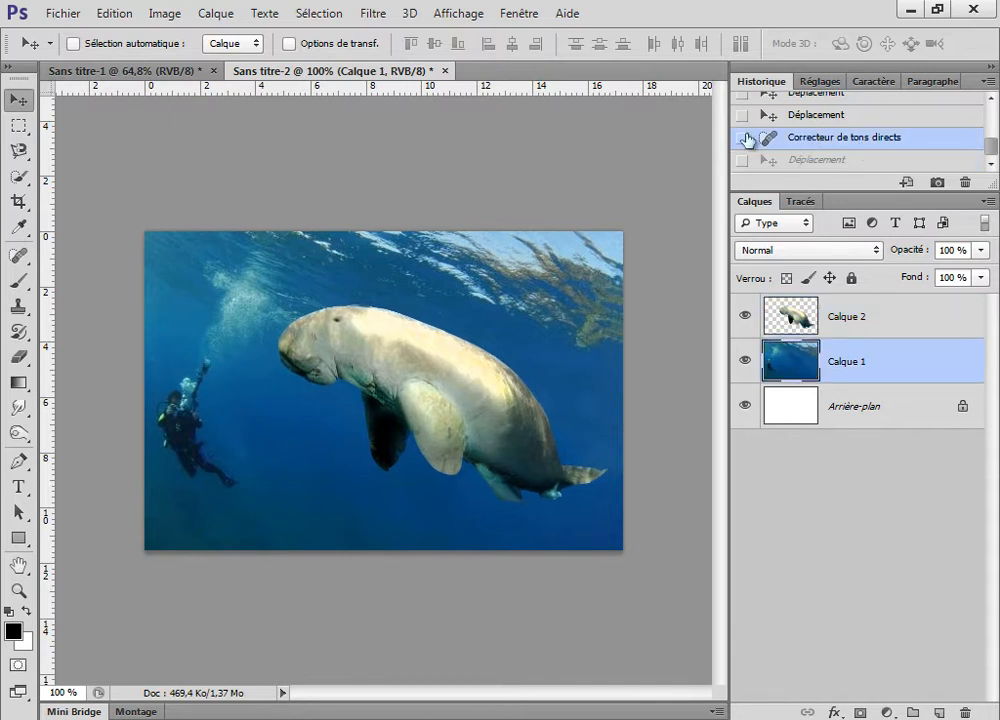
left_click(776, 116)
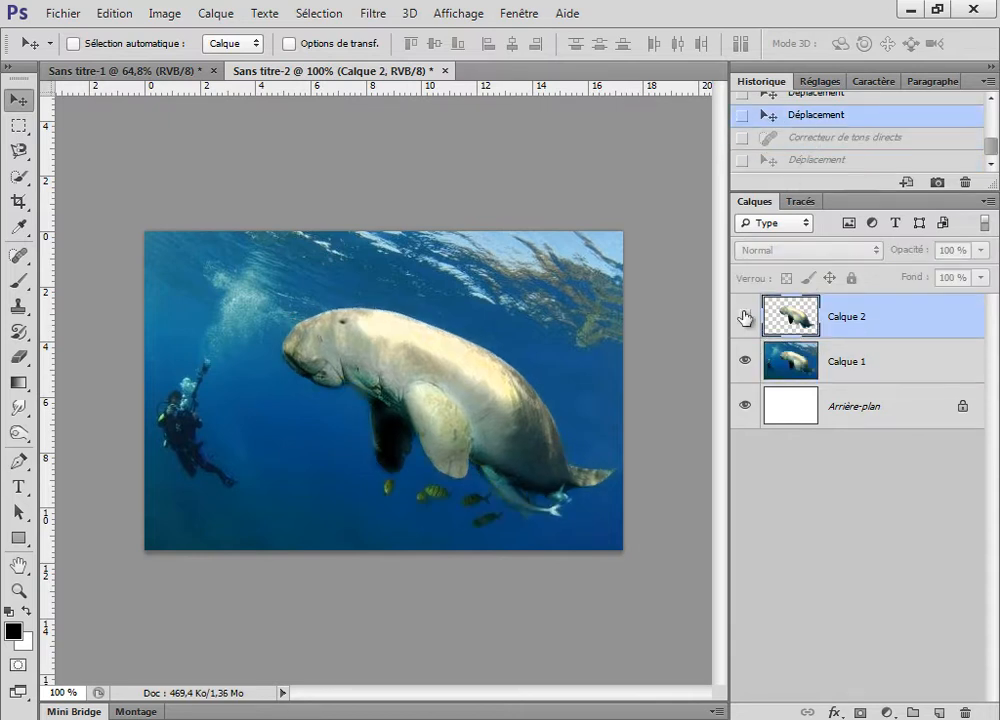
left_click(808, 139)
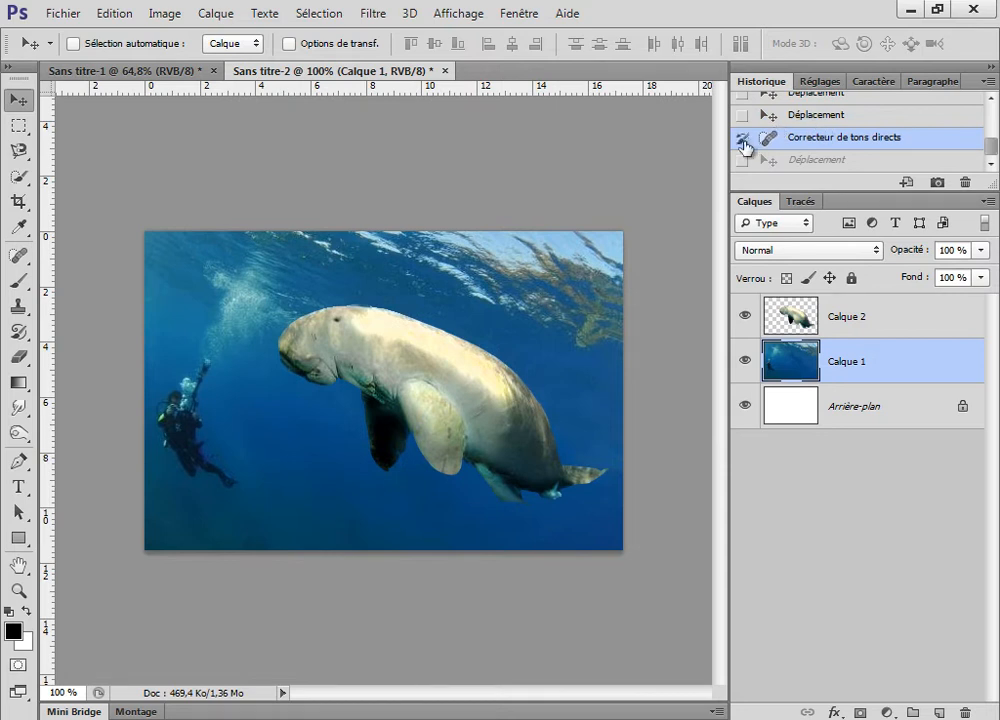
Step: Set the History Brush source to the move state just before the spot healing, and hide Calque 2
left_click(742, 116)
left_click(744, 316)
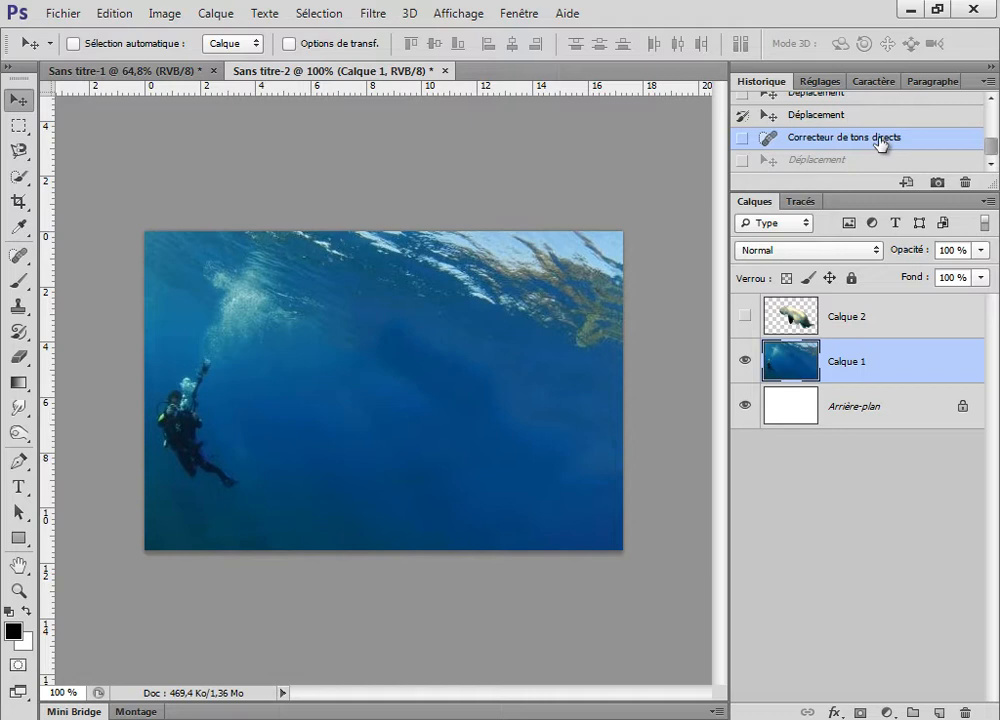
left_click(742, 117)
Step: Select the whole canvas, and delete that selection state from the history
key("ctrl+a")
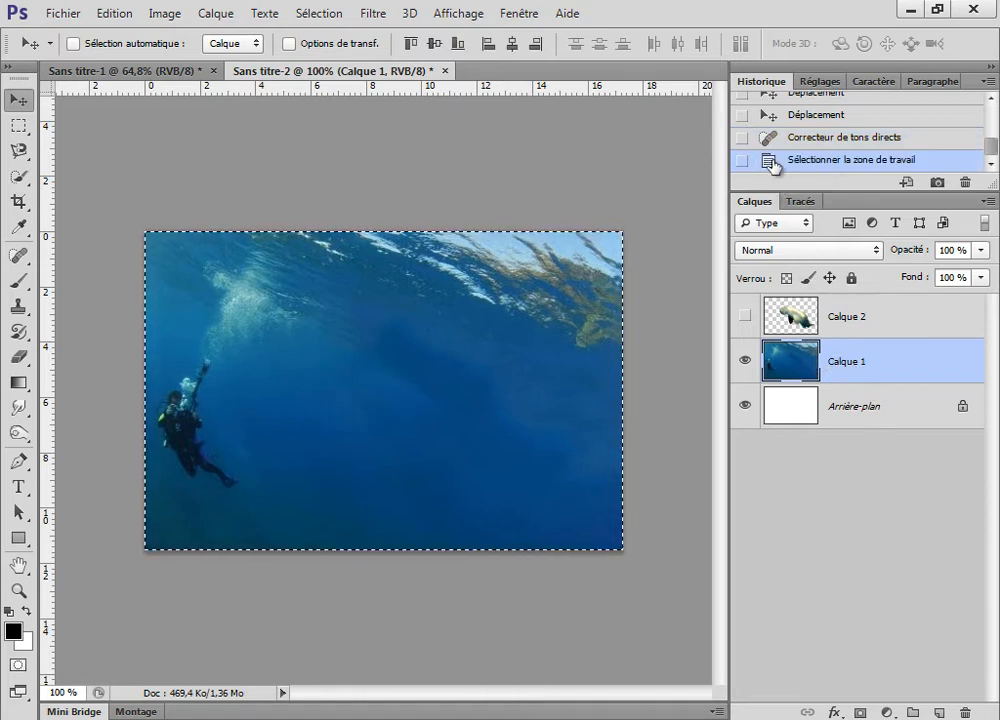
left_click_drag(797, 163, 882, 150)
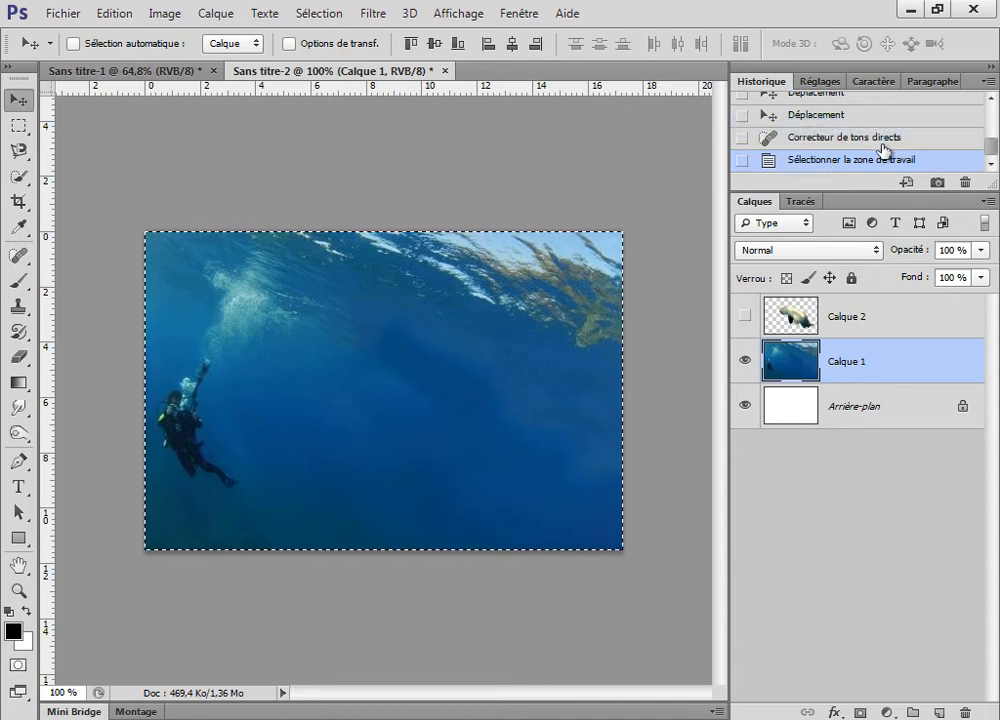
left_click(965, 182)
left_click(400, 179)
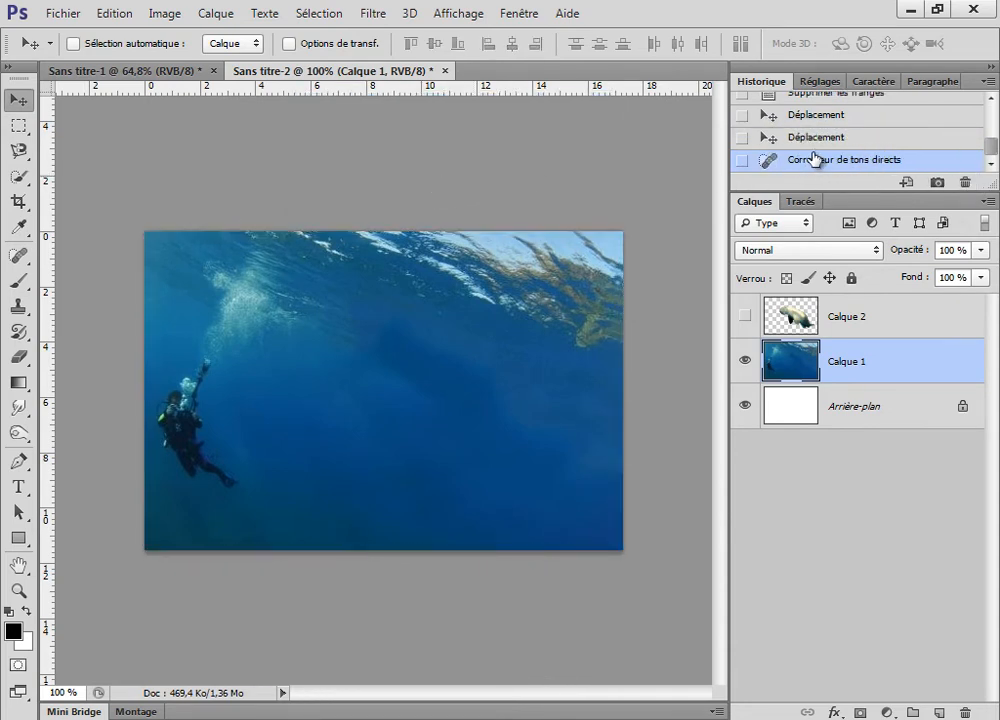
Step: Set the History Brush source to the last Densité + state, before the first Lasso magnétique state
scroll(815, 147, "up", 10)
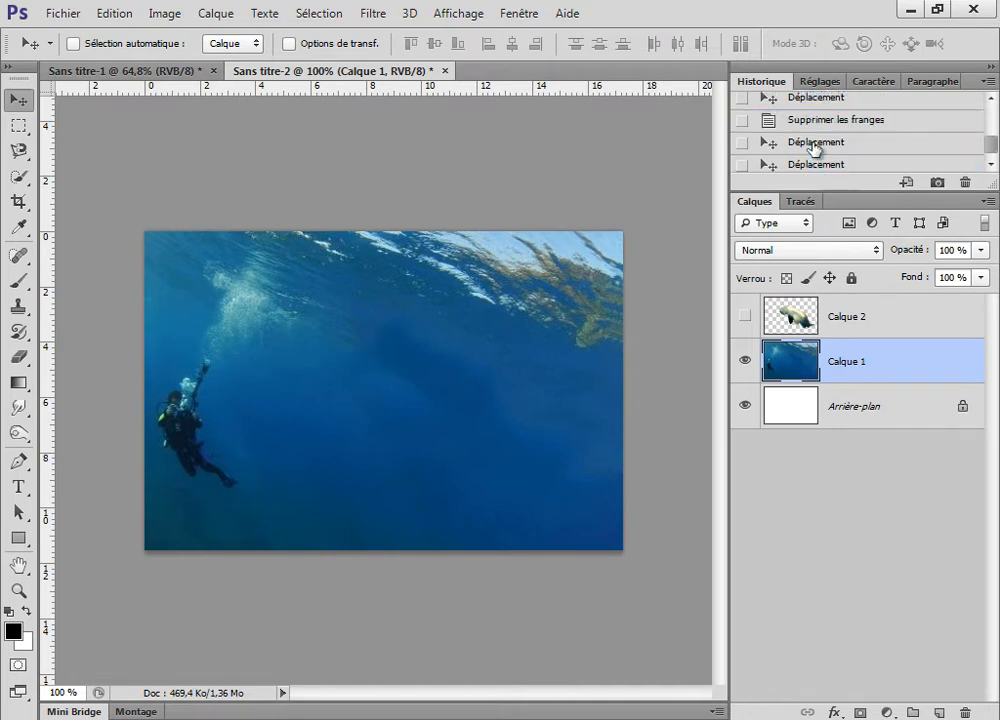
scroll(812, 152, "down", 3)
scroll(772, 148, "up", 4)
left_click(741, 160)
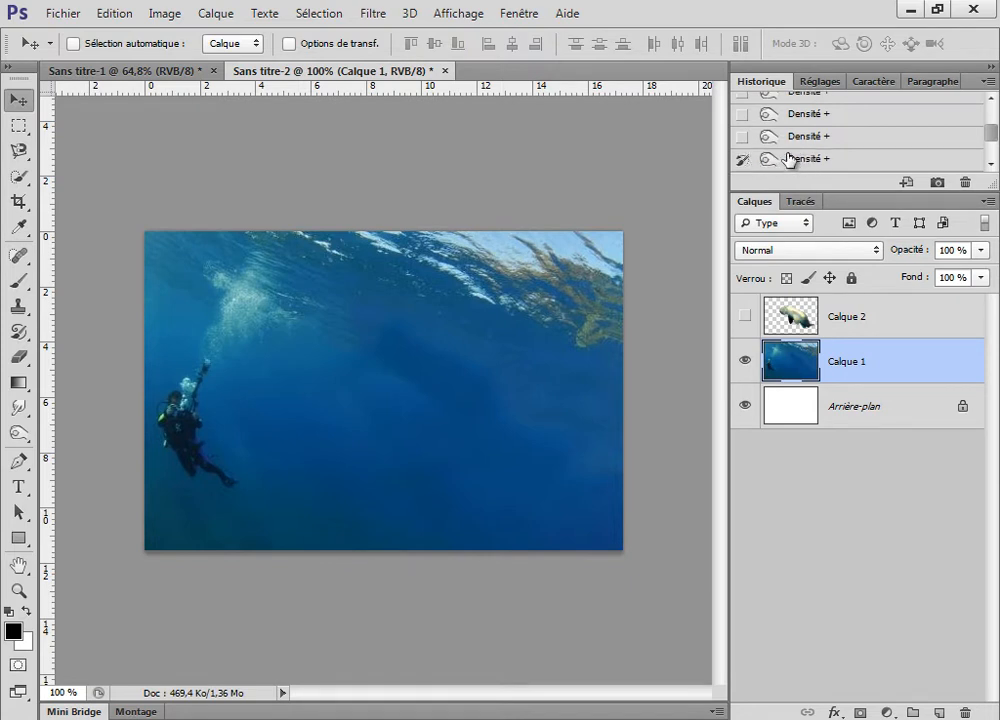
scroll(850, 161, "down", 4)
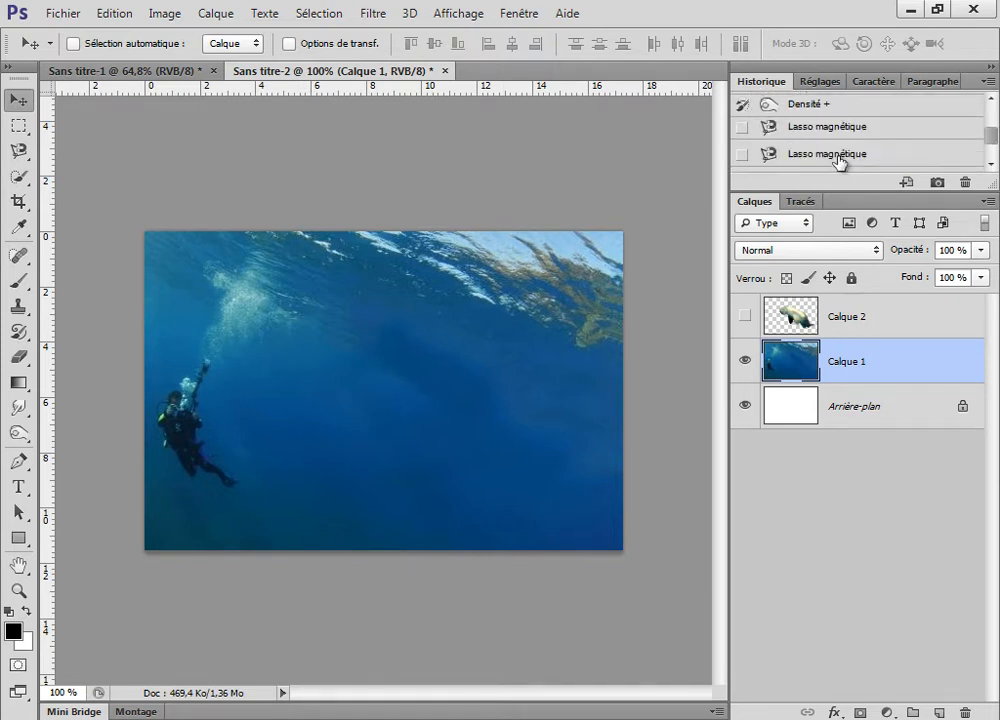
scroll(812, 156, "up", 3)
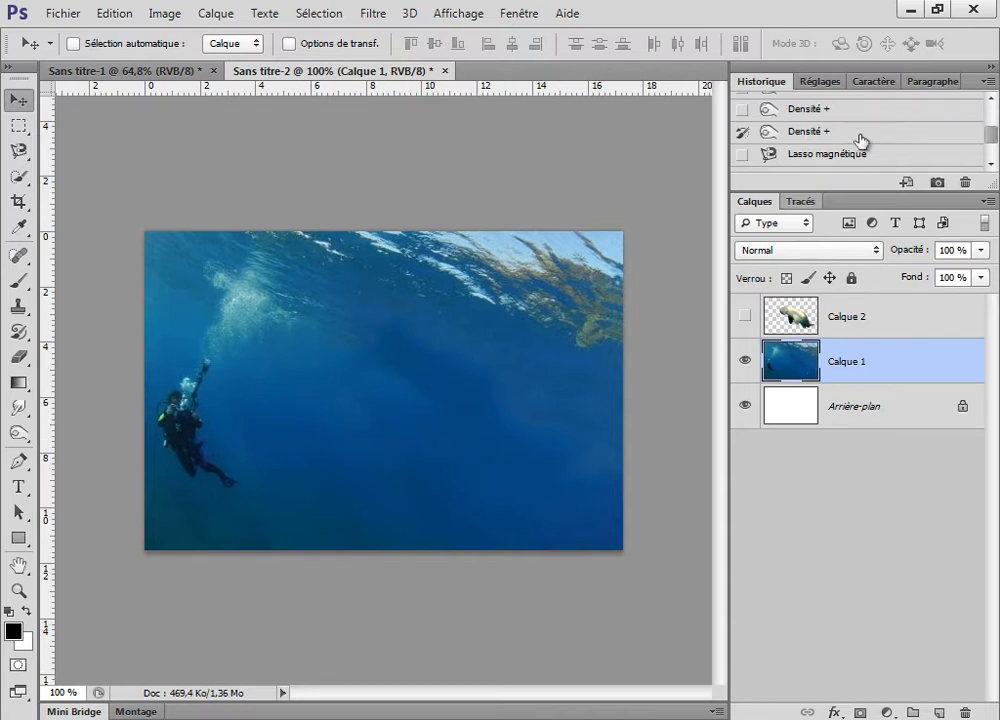
scroll(868, 141, "down", 5)
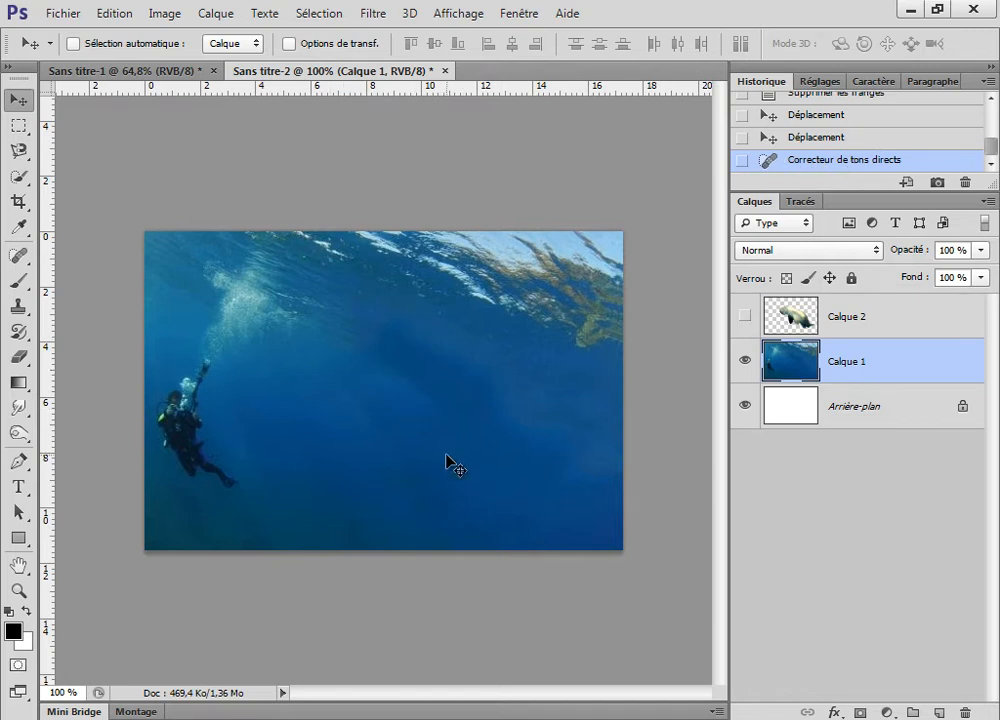
Step: Paint the dugong area back onto Calque 1 with the Art History Brush, using the Etroit moyen style
left_click(14, 335)
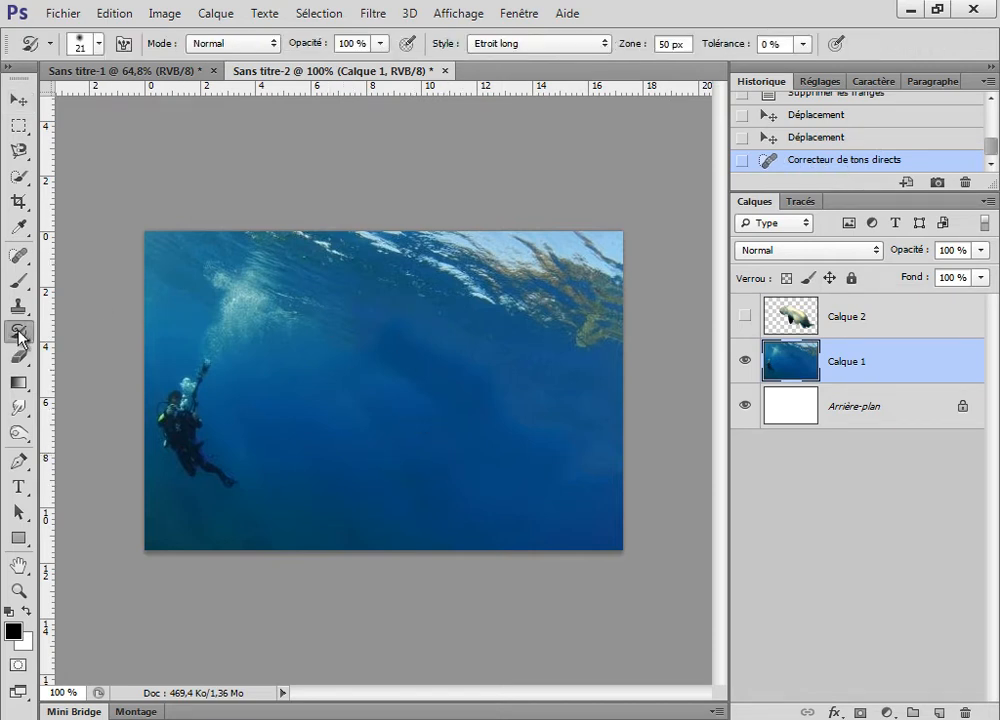
left_click(548, 45)
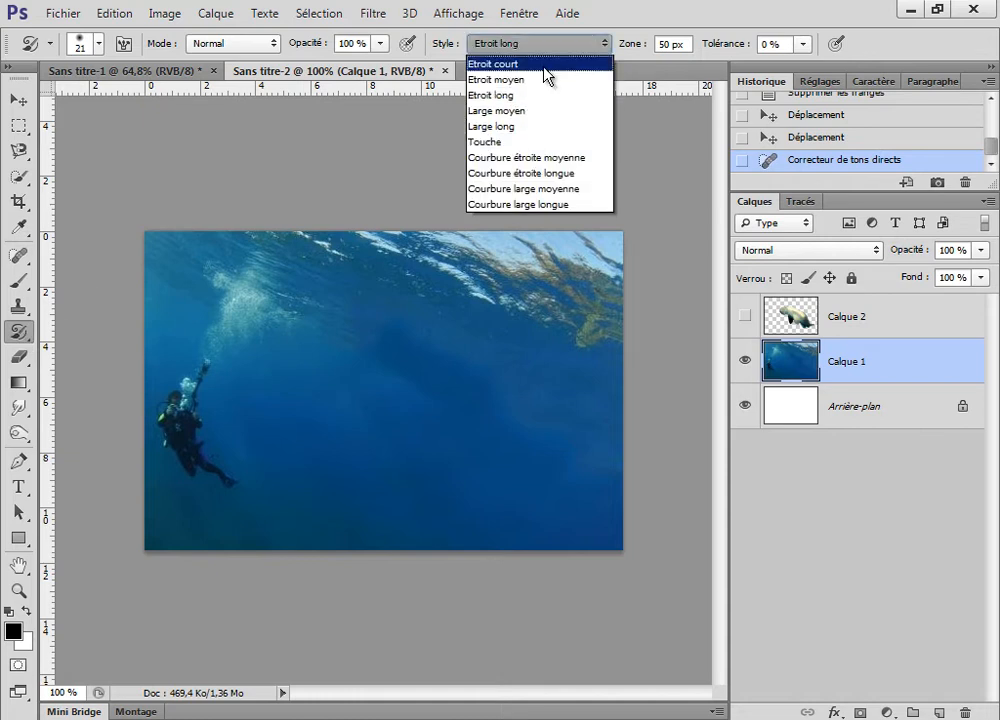
left_click(490, 79)
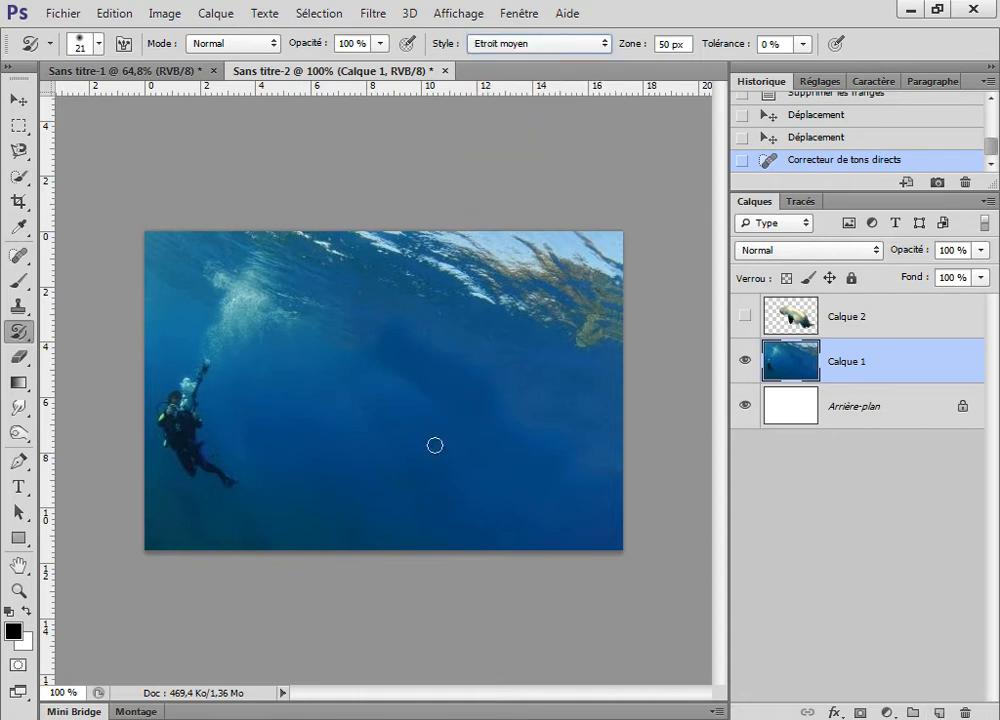
mouse_move(431, 420)
left_mouse_down()
mouse_move(385, 406)
mouse_move(359, 352)
mouse_move(337, 459)
mouse_move(408, 458)
mouse_move(322, 376)
mouse_move(321, 324)
mouse_move(357, 386)
mouse_move(429, 364)
mouse_move(445, 401)
mouse_move(483, 430)
mouse_move(504, 396)
mouse_move(479, 471)
mouse_move(525, 438)
mouse_move(525, 473)
mouse_move(560, 456)
left_mouse_up()
Step: Switch the Art History Brush to the Etroit court style and size 5, and repaint the dugong and fish on Calque 1
left_click(579, 45)
left_click(565, 68)
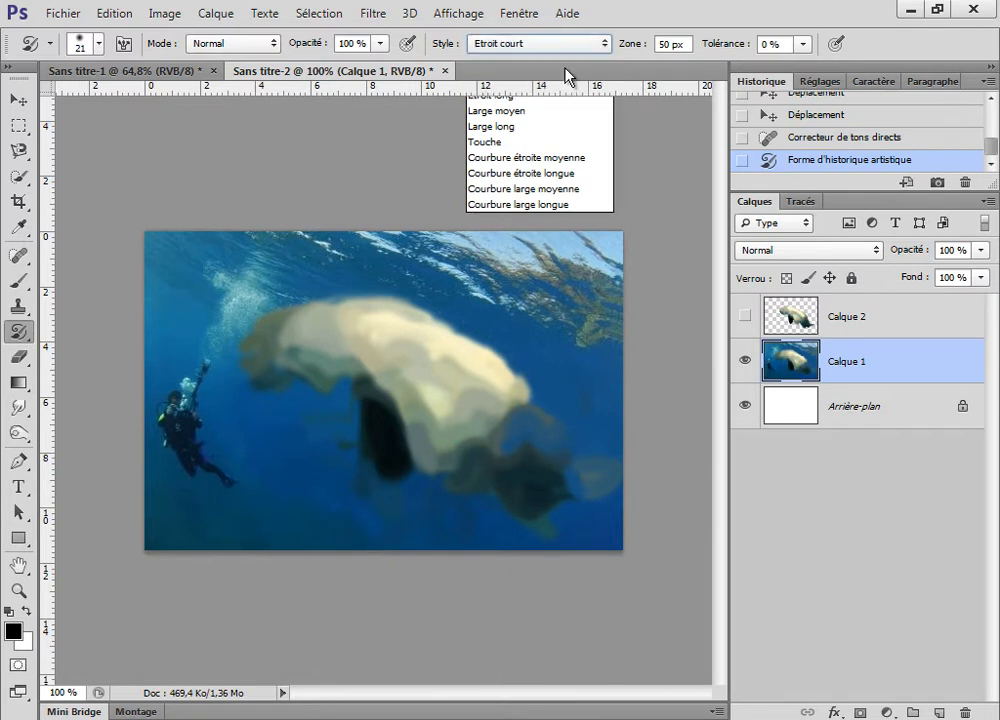
right_click(507, 315)
left_click_drag(550, 364, 535, 361)
mouse_move(430, 397)
left_mouse_down()
mouse_move(403, 363)
mouse_move(321, 333)
mouse_move(264, 368)
mouse_move(270, 330)
mouse_move(340, 315)
mouse_move(475, 390)
mouse_move(430, 360)
mouse_move(560, 470)
mouse_move(520, 500)
mouse_move(531, 524)
mouse_move(470, 420)
mouse_move(338, 458)
left_mouse_up()
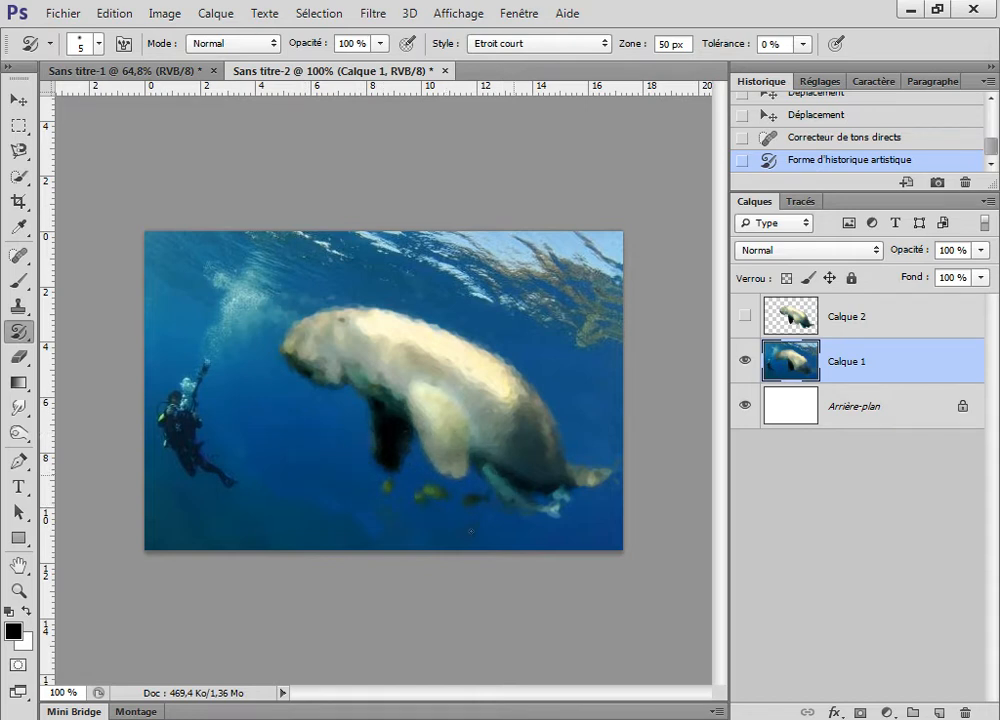
left_click_drag(330, 315, 480, 378)
left_click_drag(534, 468, 567, 366)
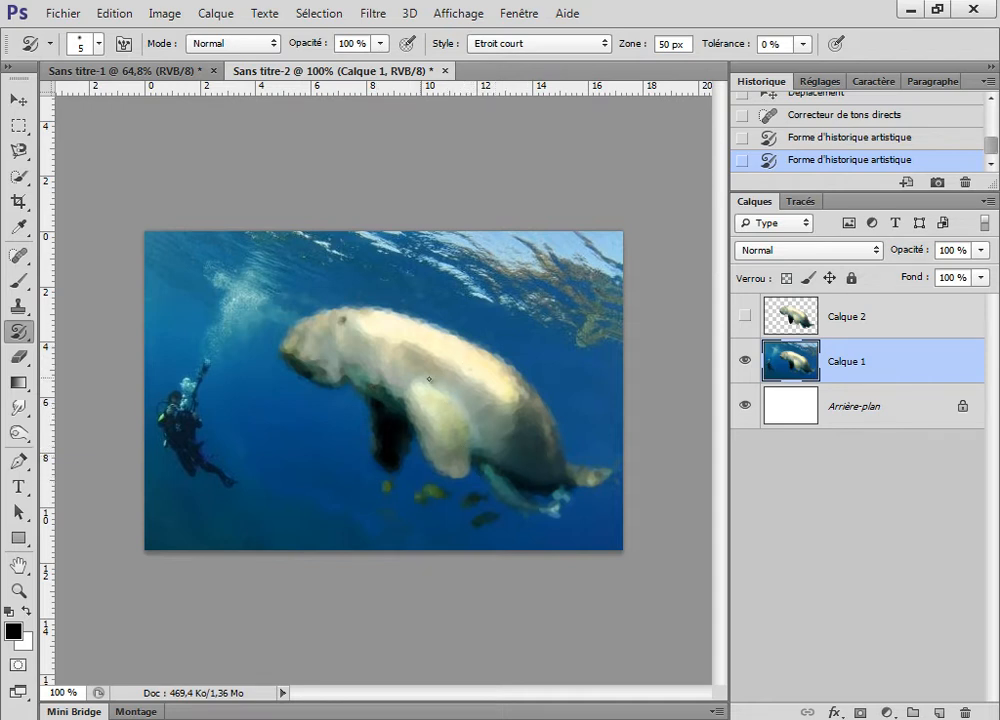
Step: Return to the spot-healing history state, show and select Calque 2, and switch to the Move tool
left_click(826, 116)
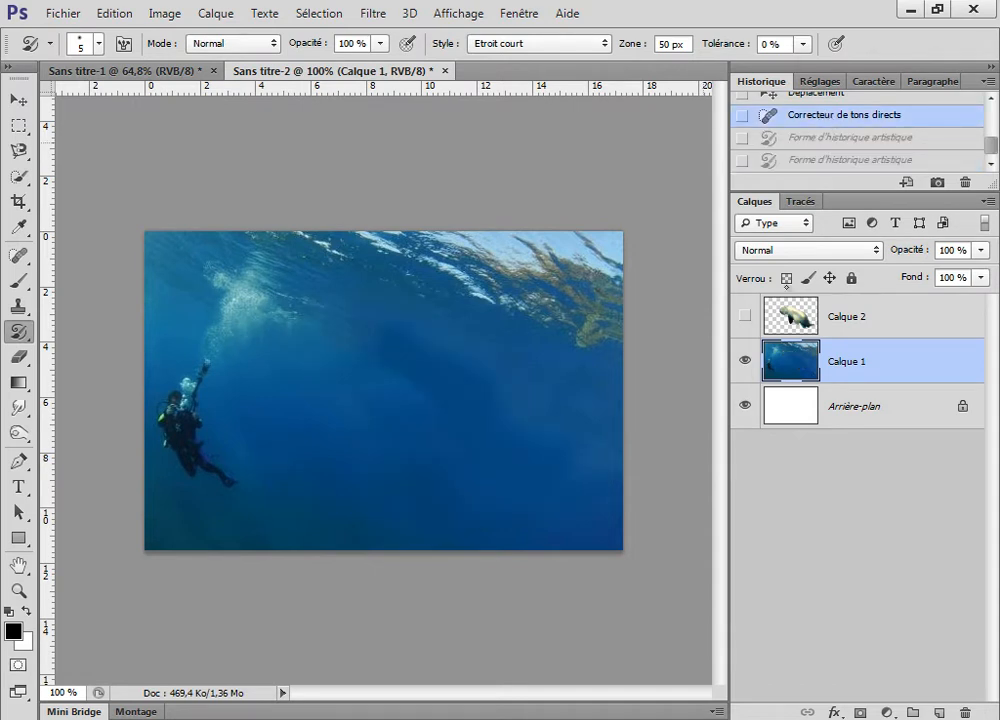
left_click(872, 317)
left_click(744, 316)
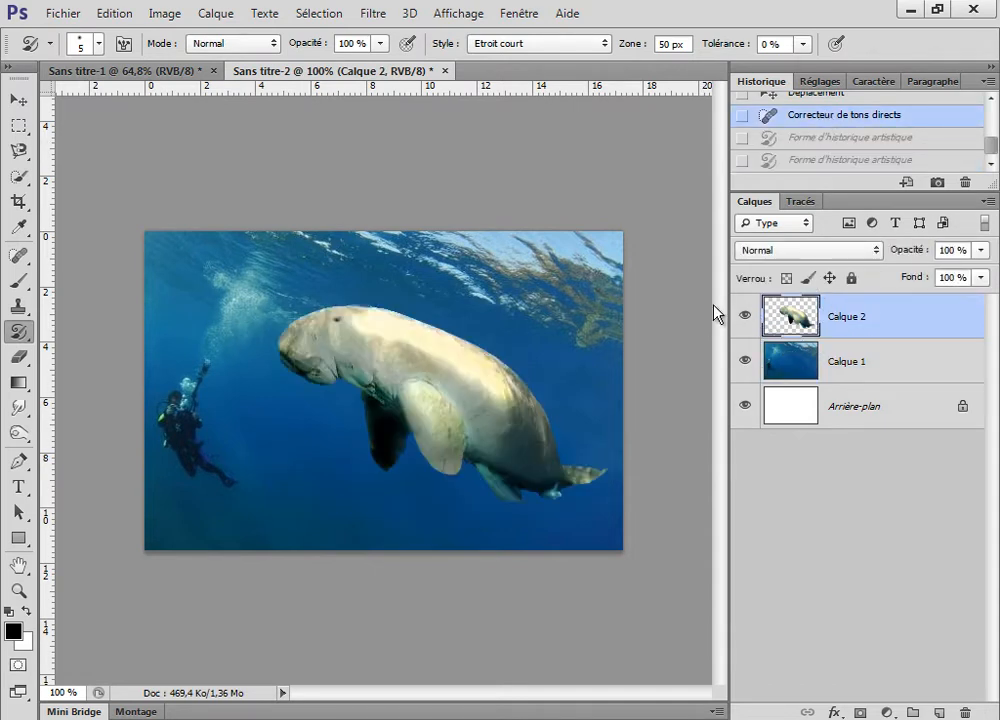
left_click(18, 100)
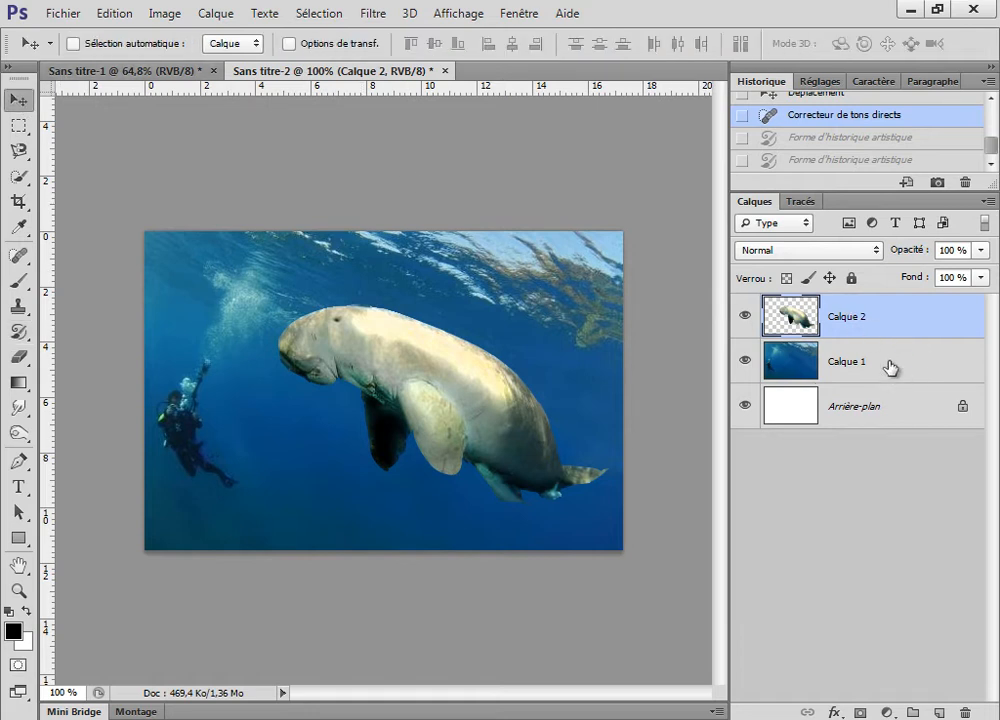
Step: Move Calque 1 above Calque 2 and clip it to the dugong layer
left_click_drag(880, 362, 872, 315)
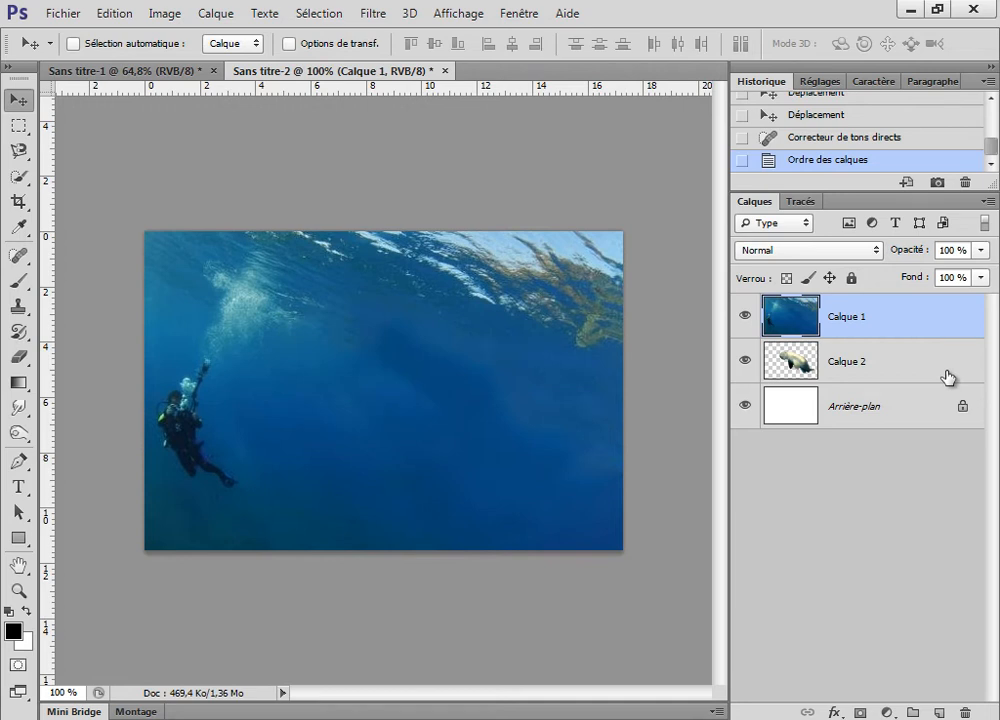
left_click(845, 333, "alt")
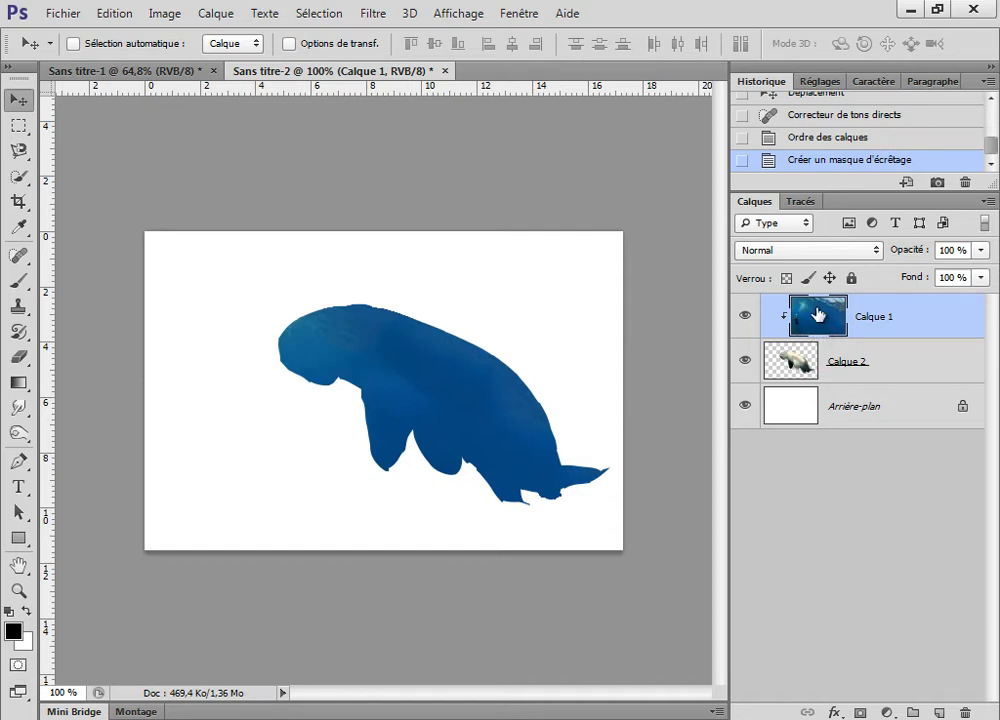
Step: Preview a Gaussian blur with a 2.4-pixel radius on Calque 2, and cancel it
left_click(790, 360)
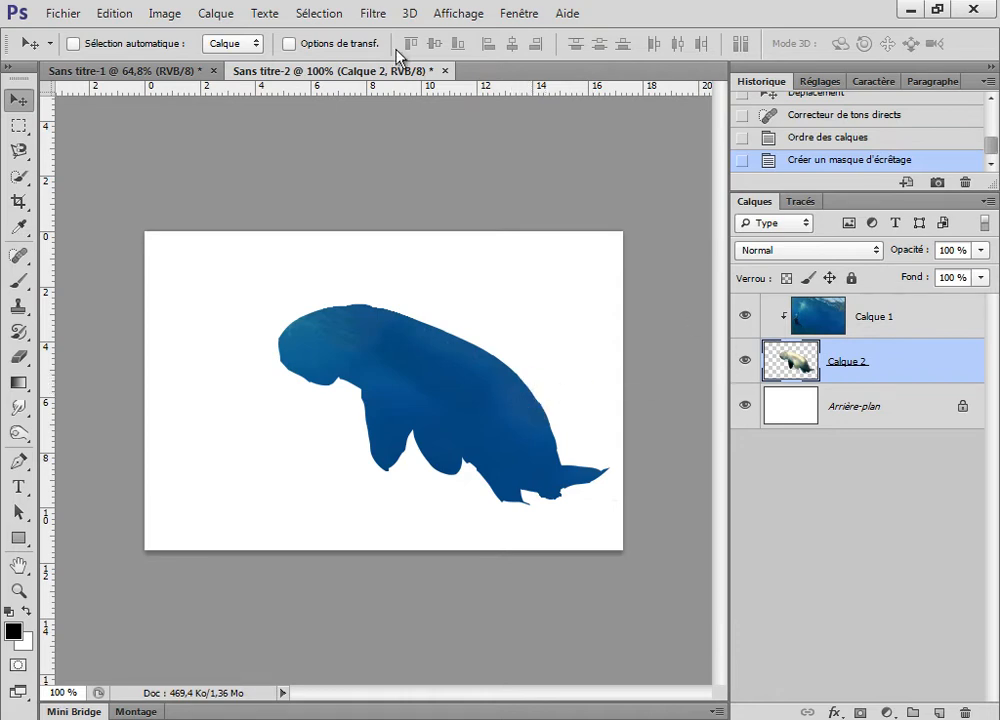
left_click(336, 16)
mouse_move(373, 13)
mouse_move(465, 196)
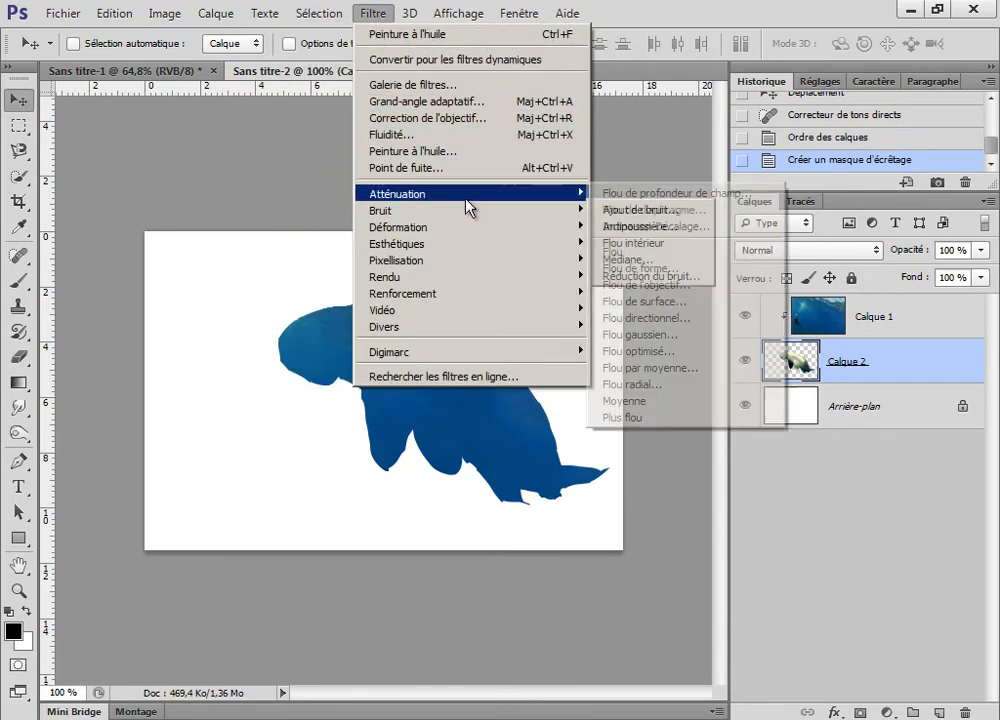
left_click(704, 336)
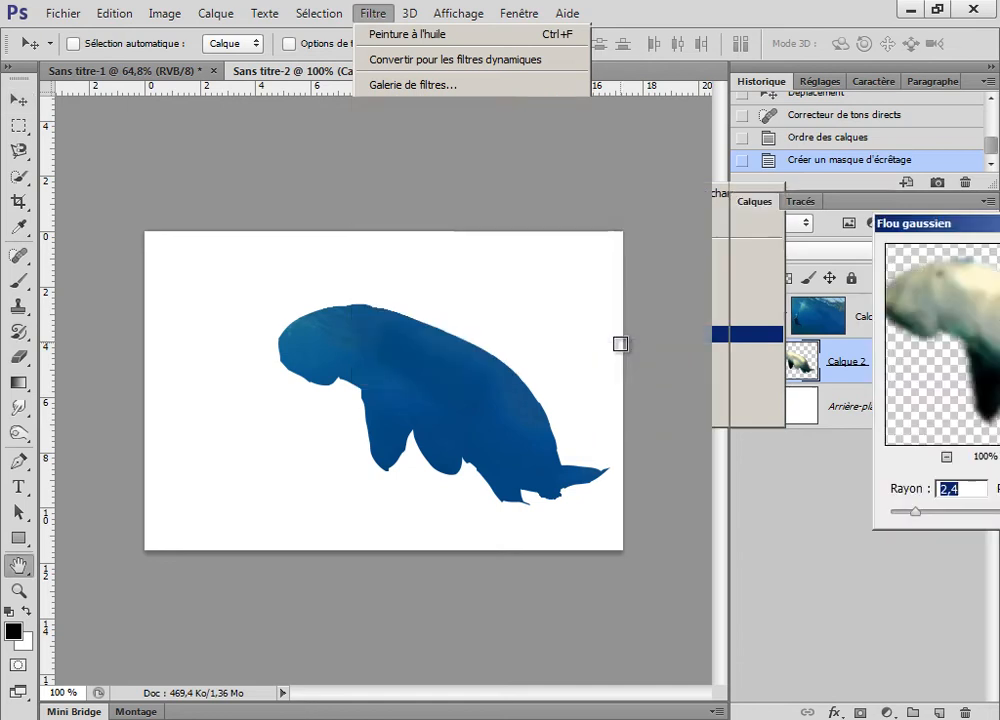
left_click_drag(932, 229, 603, 313)
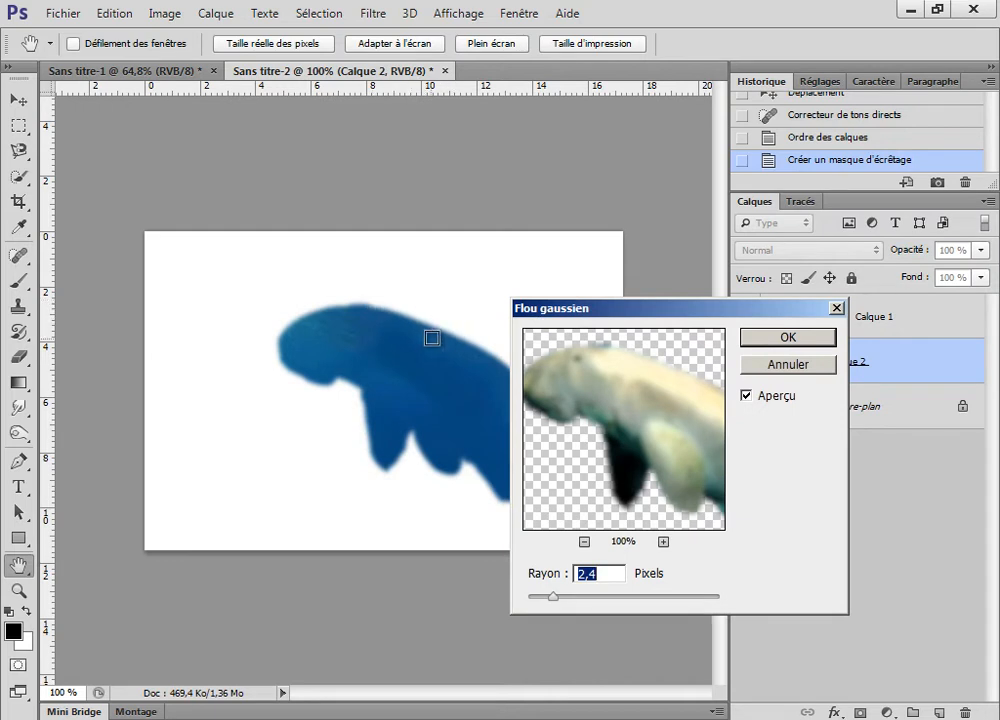
left_click(763, 358)
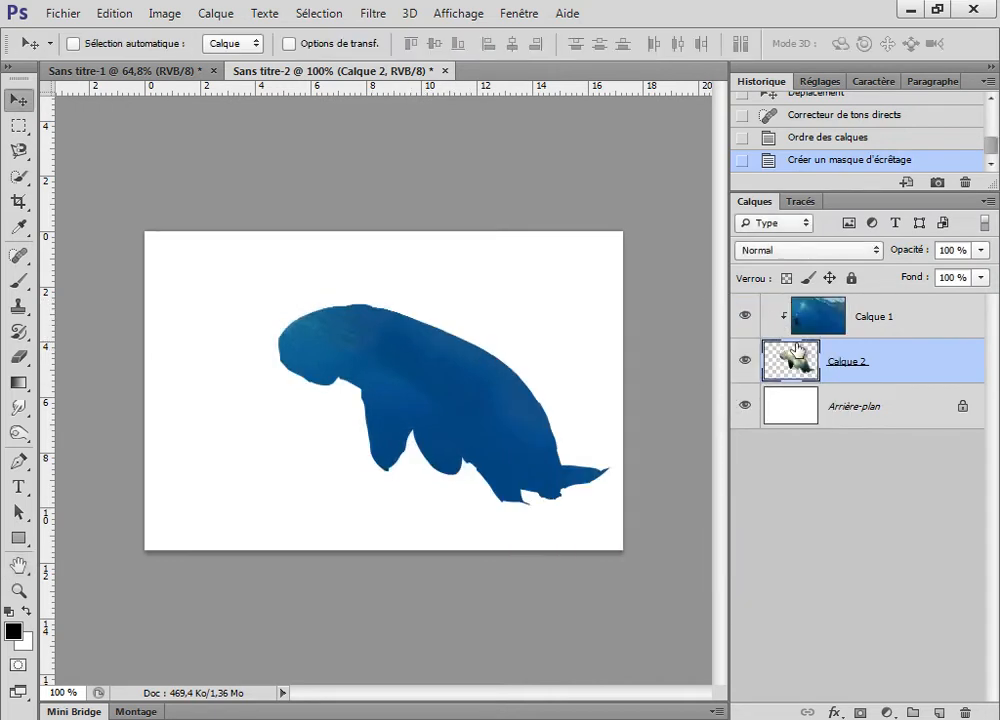
Step: Release the clipping mask on Calque 1 and put Calque 2 back above it
left_click(873, 333, "alt")
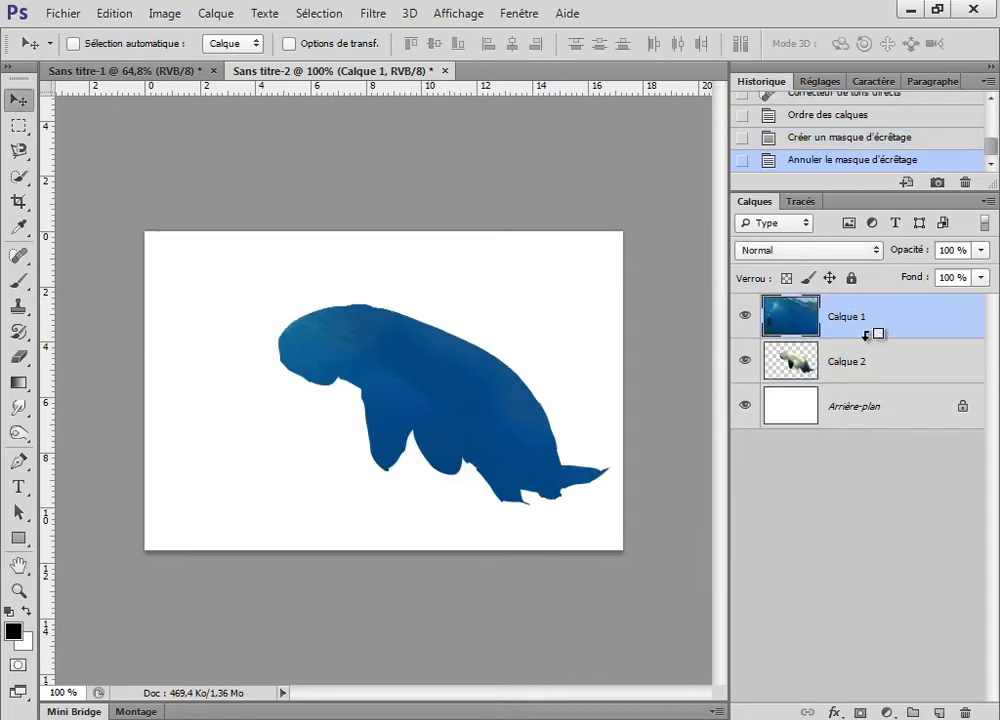
left_click_drag(838, 348, 865, 298)
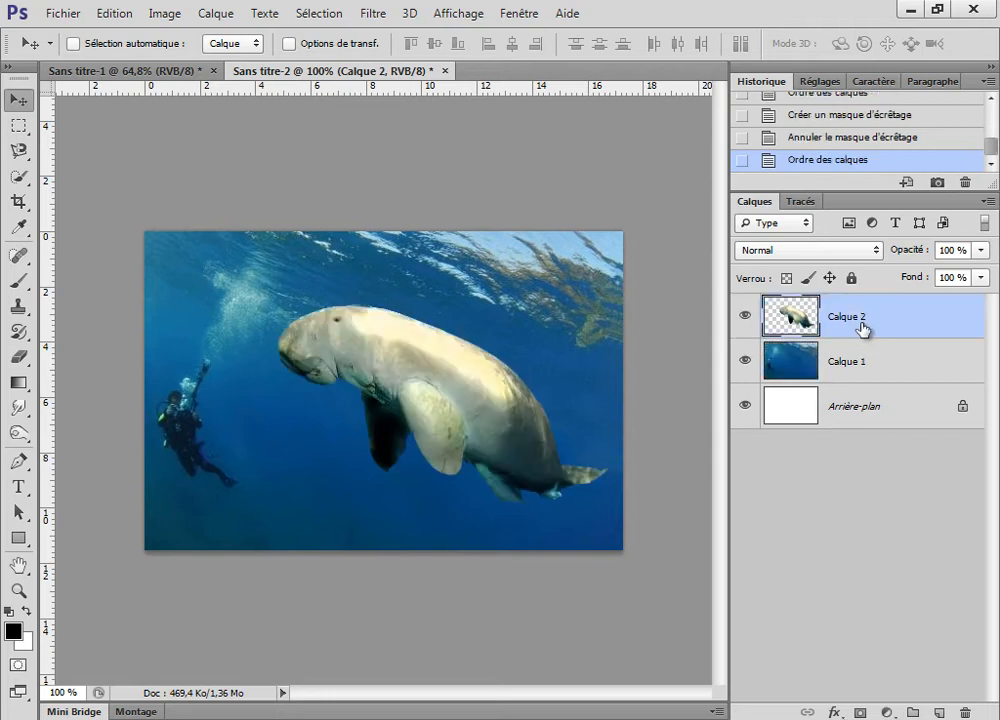
Step: Duplicate Calque 2, and duplicate both dugong layers together
key("ctrl+j")
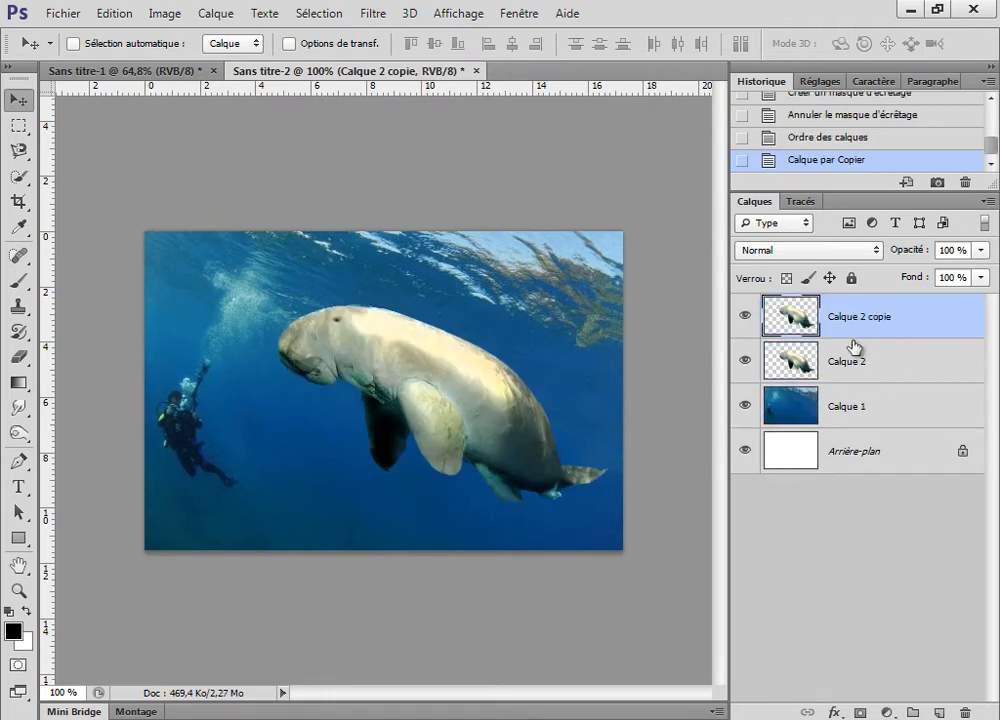
left_click(885, 368)
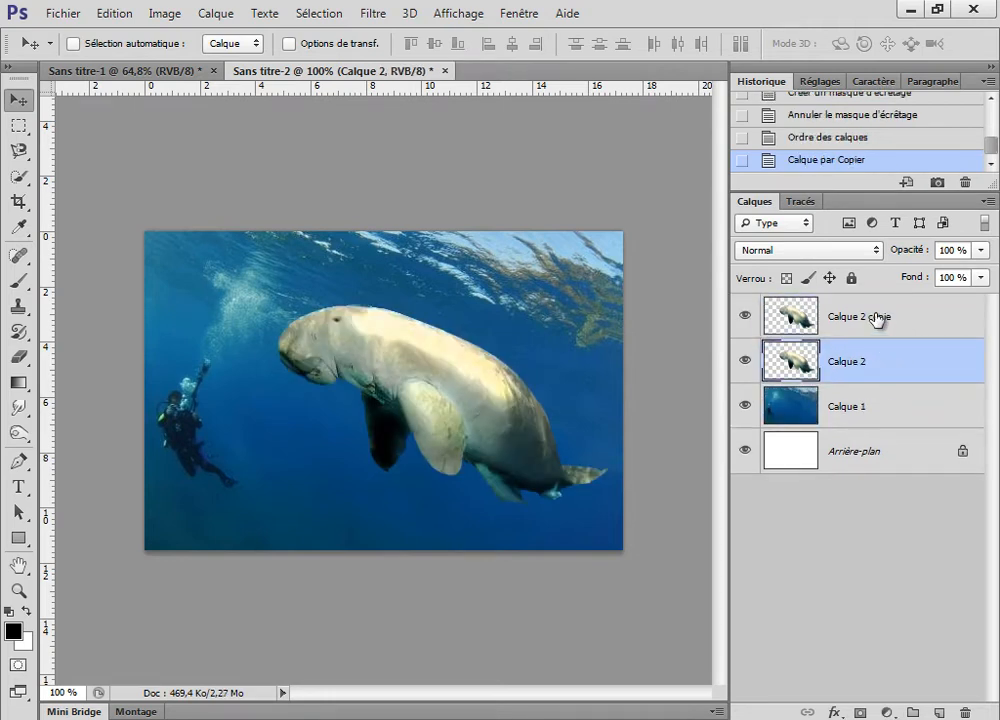
left_click(877, 318, "shift")
key("ctrl+j")
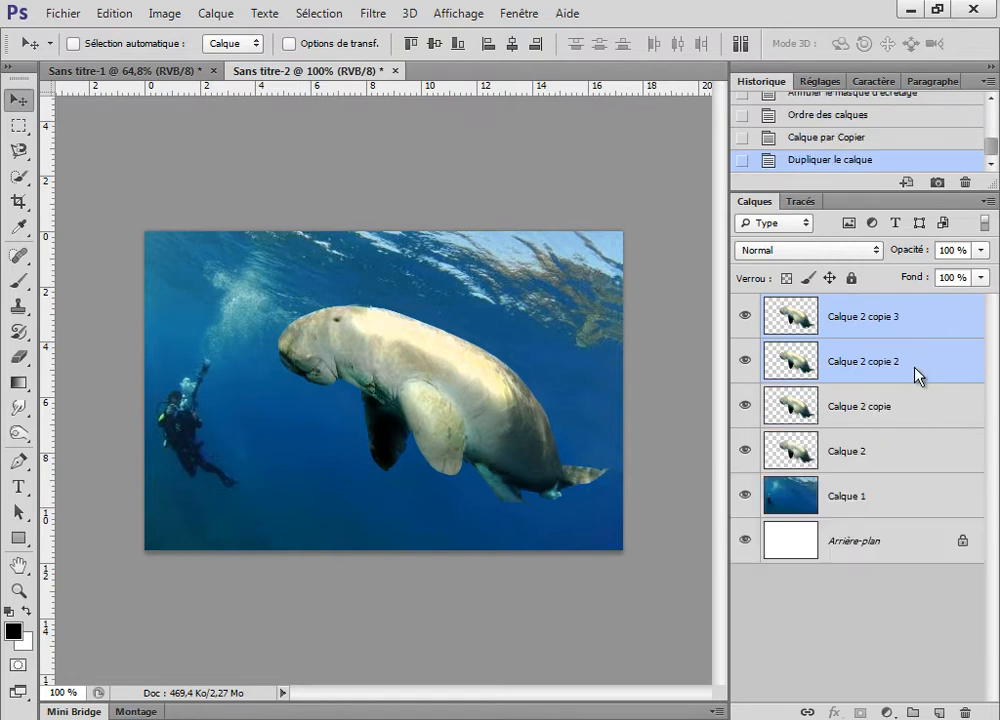
Step: Move the dugong on the topmost copy, Calque 2 copie 3, about 0.7 cm right and 2 cm up
left_click(859, 348)
left_click(857, 316)
left_click_drag(469, 346, 482, 296)
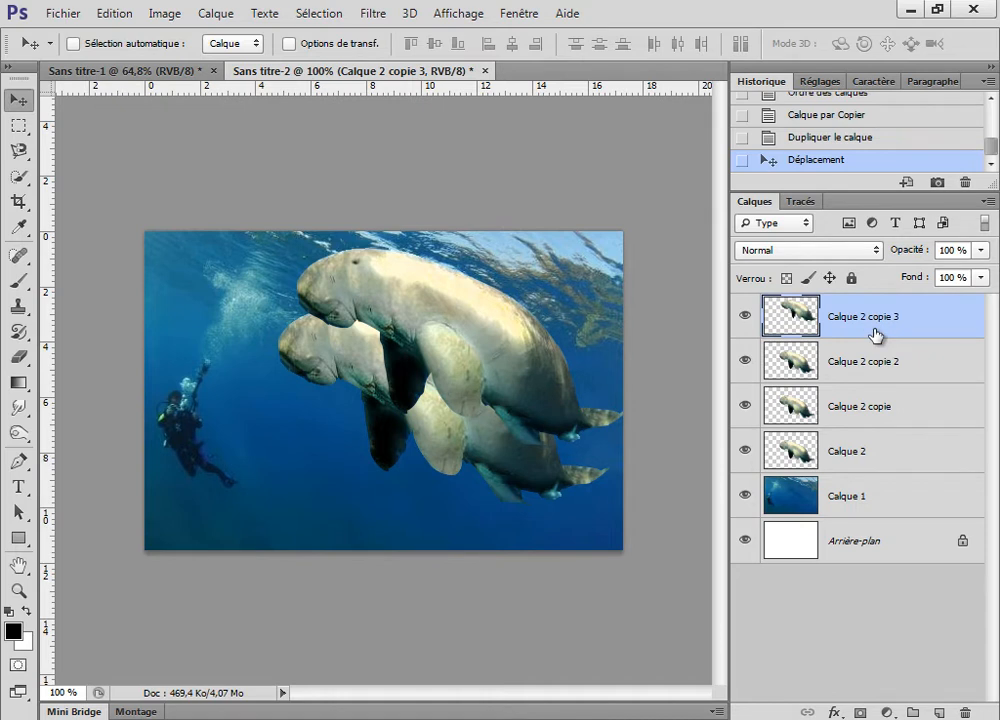
Step: Merge the topmost copy with the layer below, and move the merged layer about 0.5 cm right
key("ctrl+e")
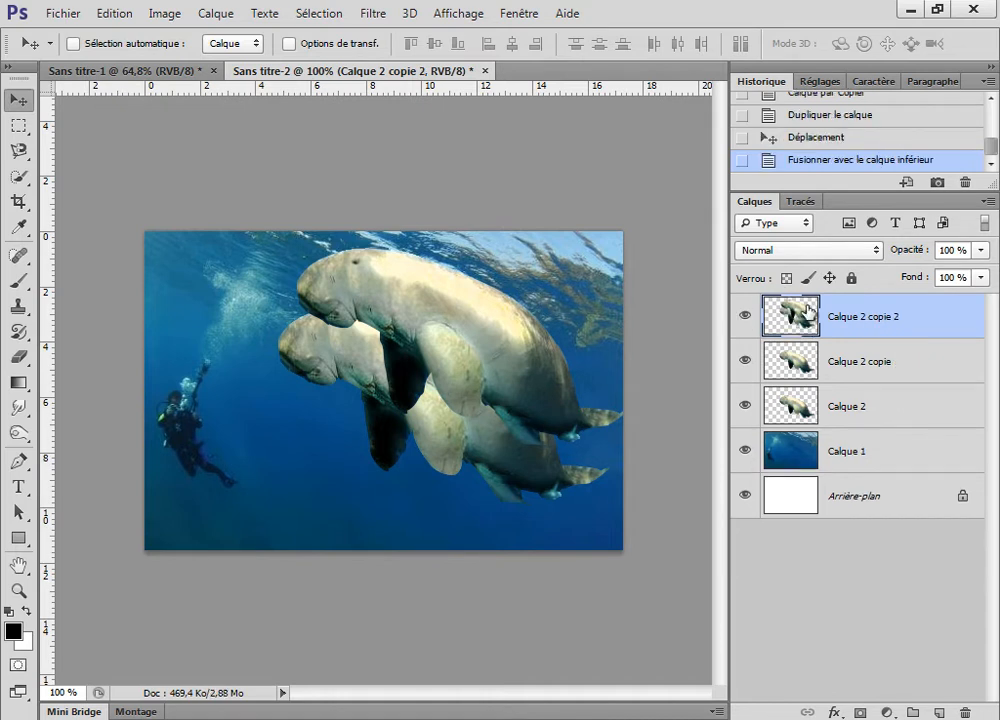
mouse_move(490, 341)
left_mouse_down()
mouse_move(430, 385)
mouse_move(495, 328)
mouse_move(500, 366)
mouse_move(366, 357)
mouse_move(399, 360)
mouse_move(504, 320)
mouse_move(485, 361)
left_mouse_up()
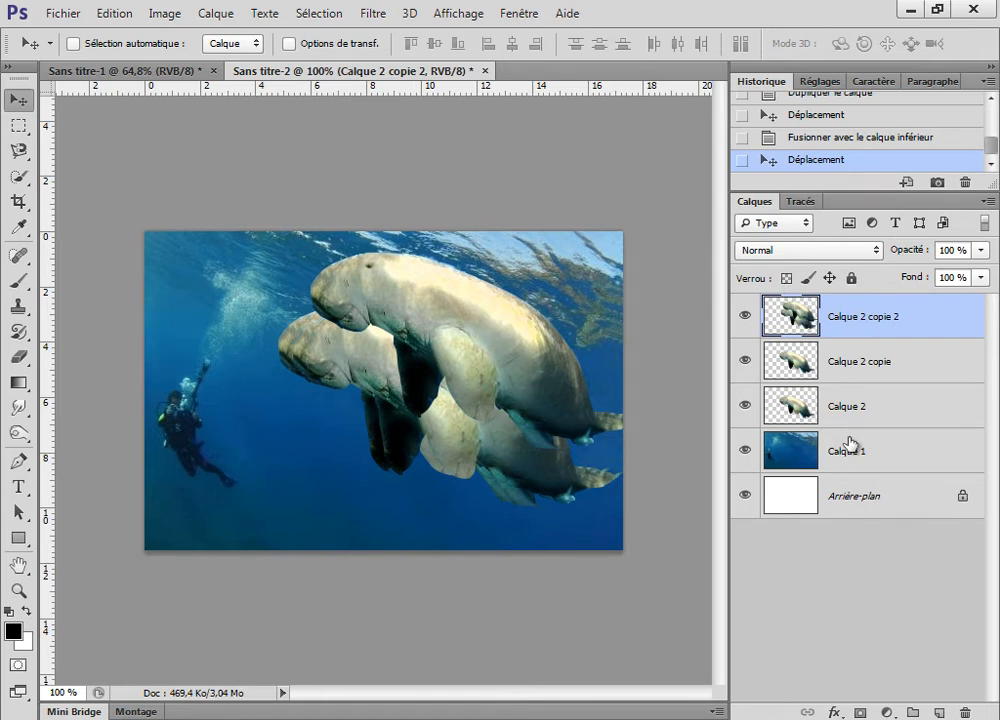
Step: Stamp all visible layers into a new top layer, try moving it, and undo the move
key("ctrl+shift+alt+e")
left_click_drag(522, 319, 503, 360)
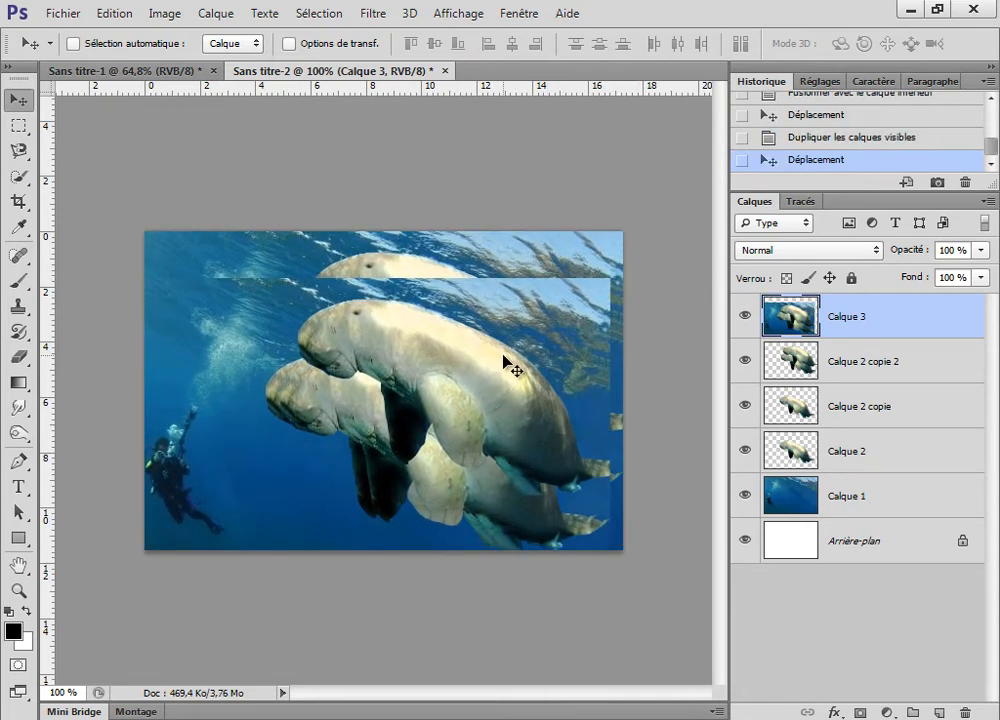
key("ctrl+z")
Step: Try a series of blend modes on Calque 3, including Densité couleur - and Couleur plus foncée
left_click(776, 251)
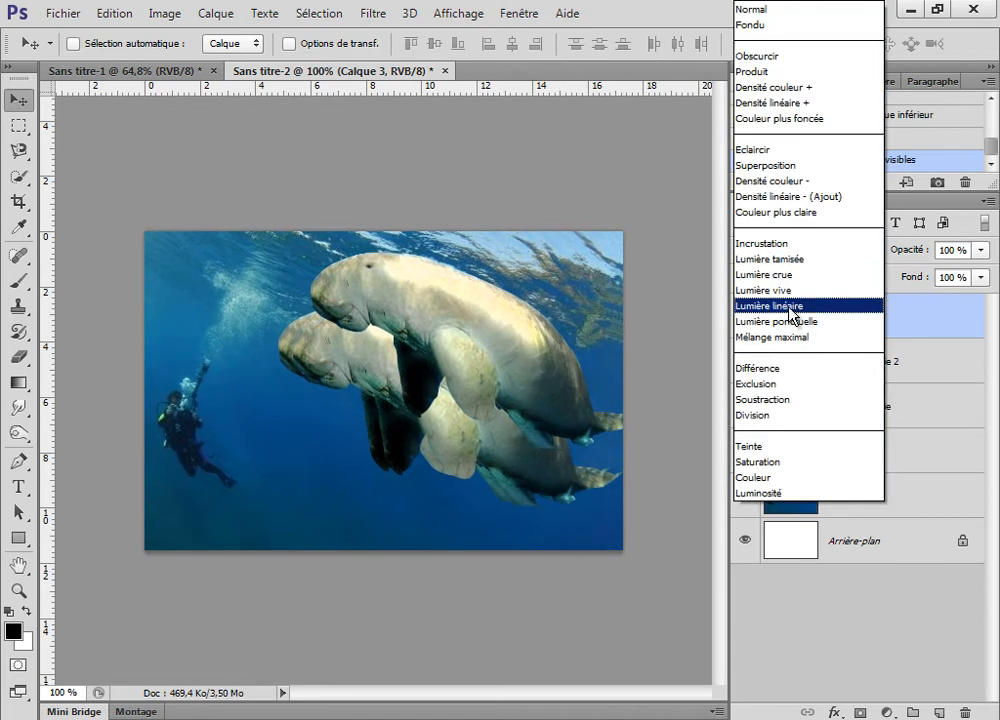
left_click(895, 271)
key("Down")
key("Down")
key("Up")
key("Up")
key("Up")
key("Up")
key("Up")
key("Up")
key("Up")
key("Up")
key("Up")
key("Up")
key("Up")
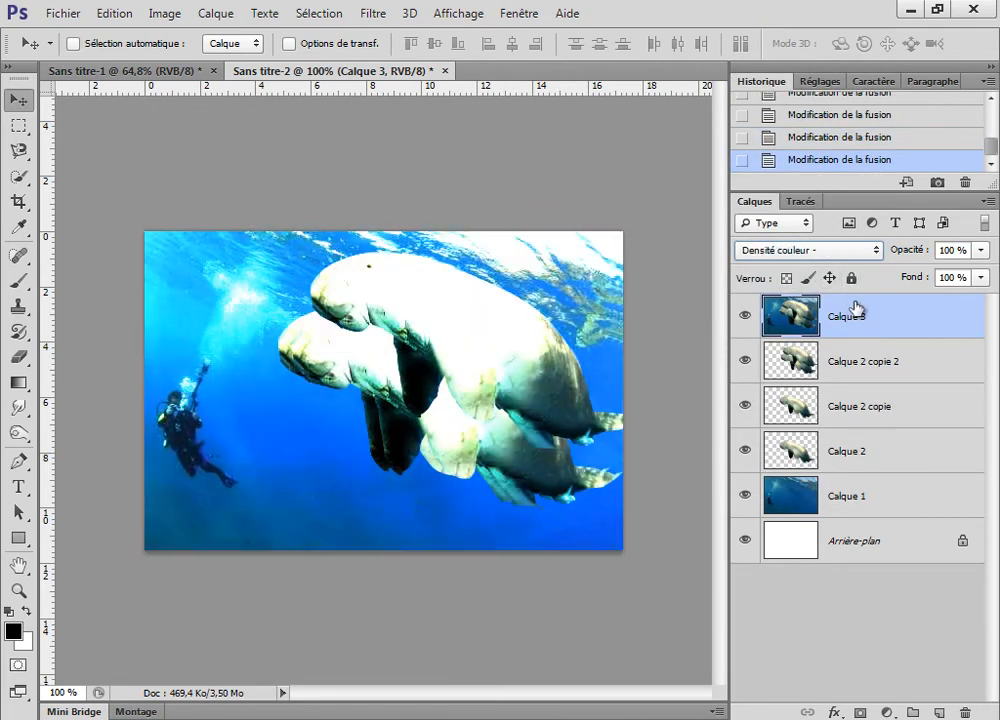
key("Down")
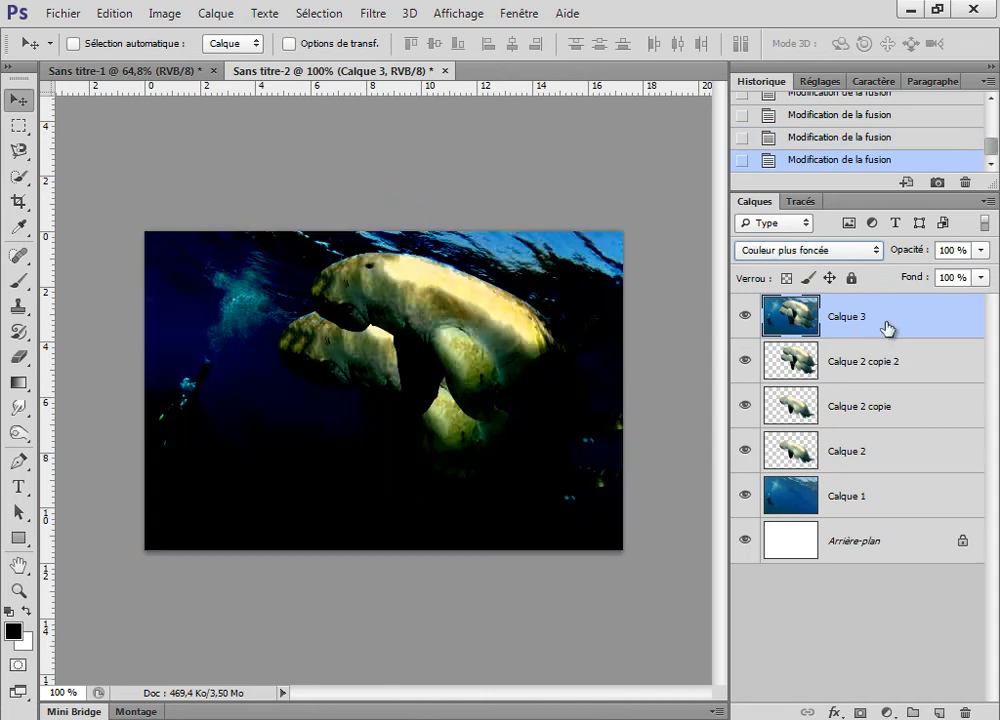
Step: Set the blend mode of Calque 3 back to Normal and delete the layer
left_click(826, 251)
left_click(772, 10)
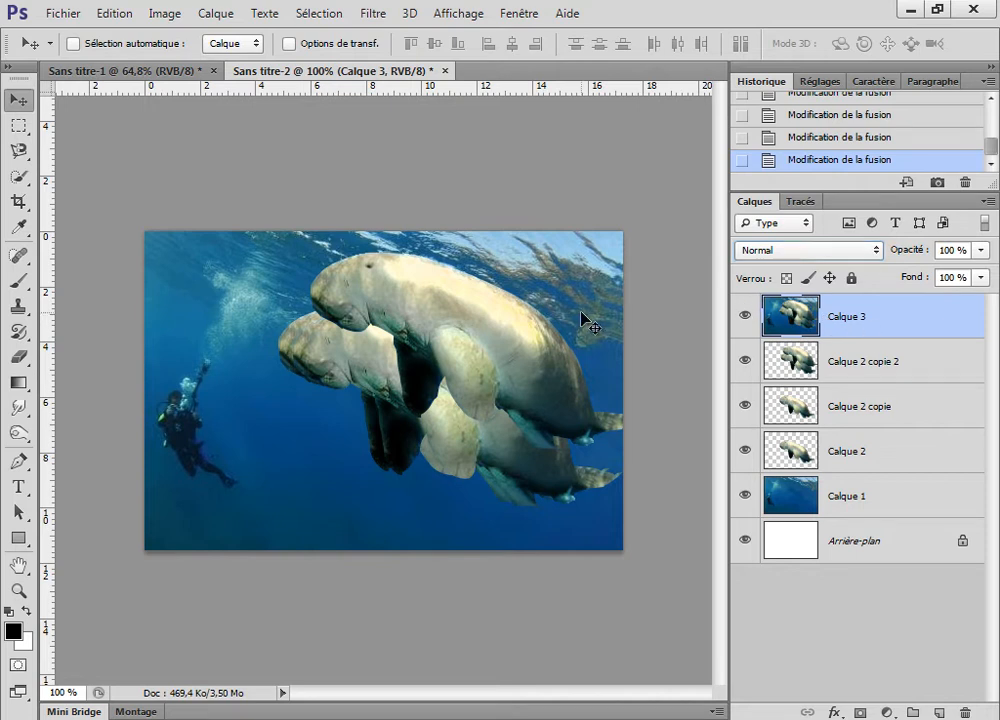
key("Delete")
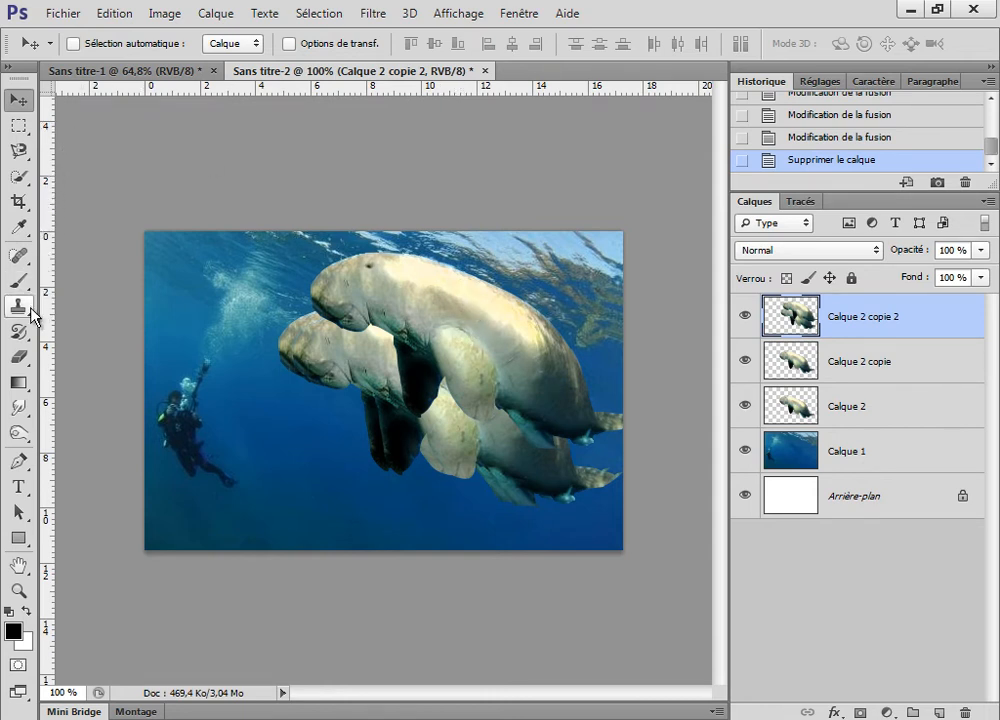
Step: Smudge the upper dugong's jaw and snout on Calque 2 copie 2 with the soft 40 px brush at 100 % intensity
left_click(18, 407)
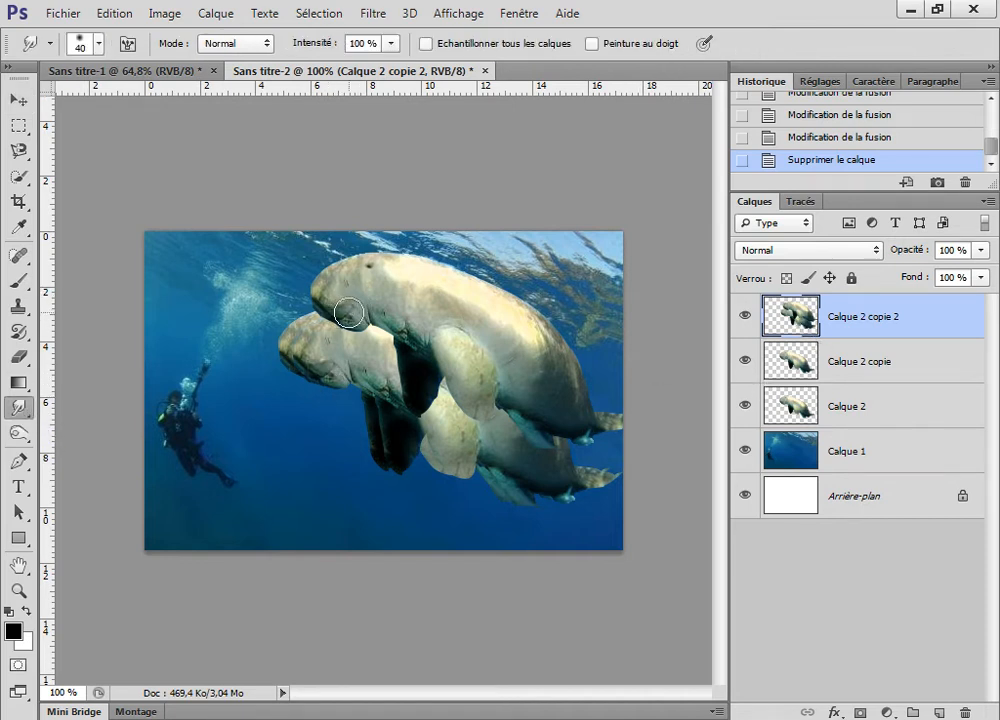
mouse_move(380, 325)
left_mouse_down()
mouse_move(397, 346)
mouse_move(338, 350)
left_mouse_up()
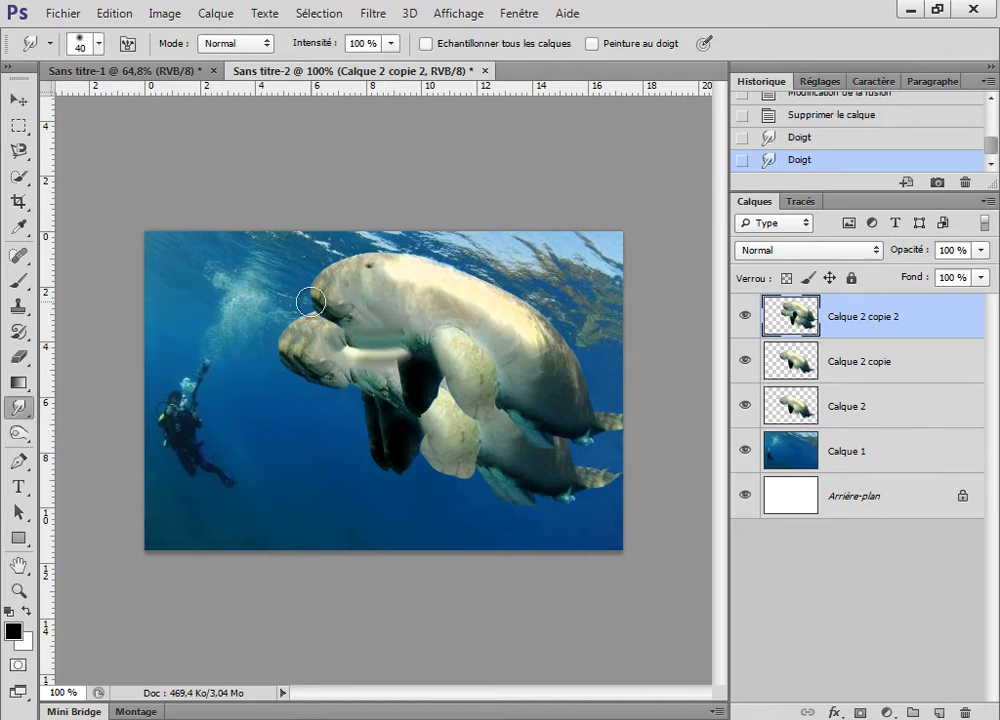
left_click_drag(300, 282, 280, 265)
Step: Set the Smudge intensity to 80 %, and smear the upper dugong's head downward and its back outward
left_click_drag(390, 48, 357, 74)
type("80")
key("Return")
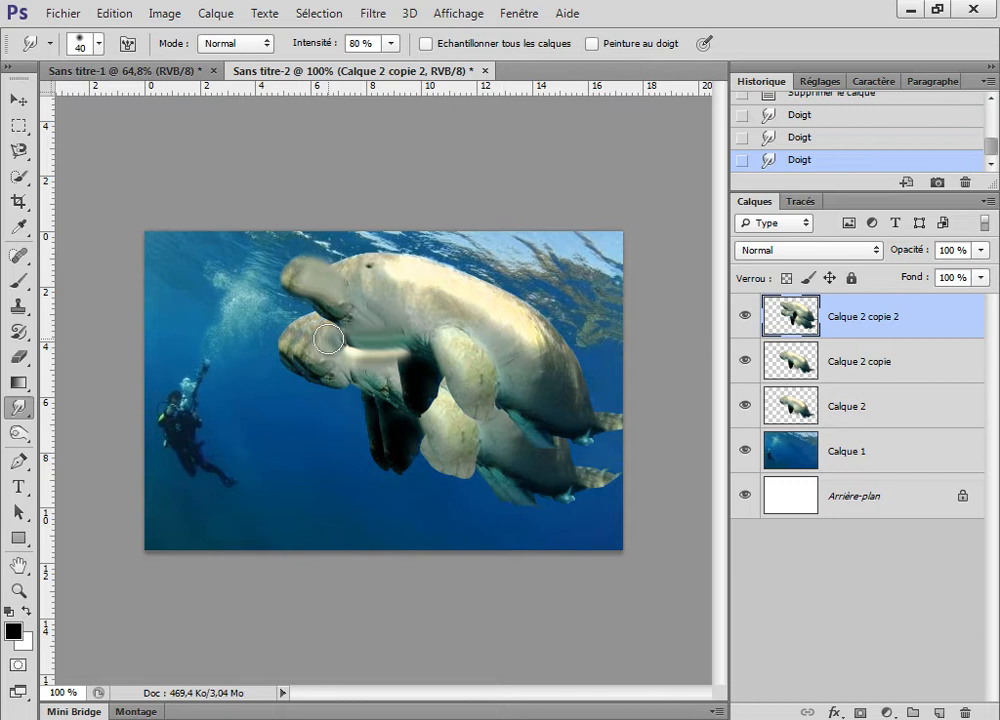
mouse_move(331, 307)
left_mouse_down()
mouse_move(329, 387)
mouse_move(292, 421)
left_mouse_up()
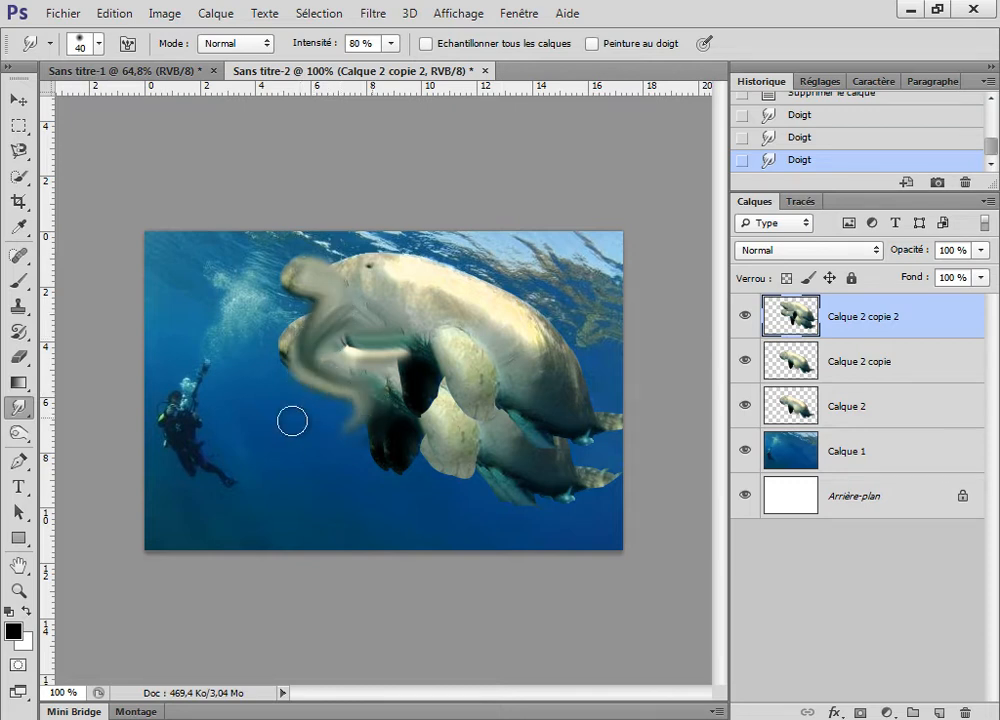
mouse_move(491, 308)
left_mouse_down()
mouse_move(524, 290)
mouse_move(596, 309)
mouse_move(584, 266)
mouse_move(554, 264)
mouse_move(576, 325)
mouse_move(561, 305)
mouse_move(589, 332)
mouse_move(587, 292)
left_mouse_up()
Step: Switch the Smudge tool to a hard round brush and smear several strokes across the upper dugong's body
right_click(585, 294)
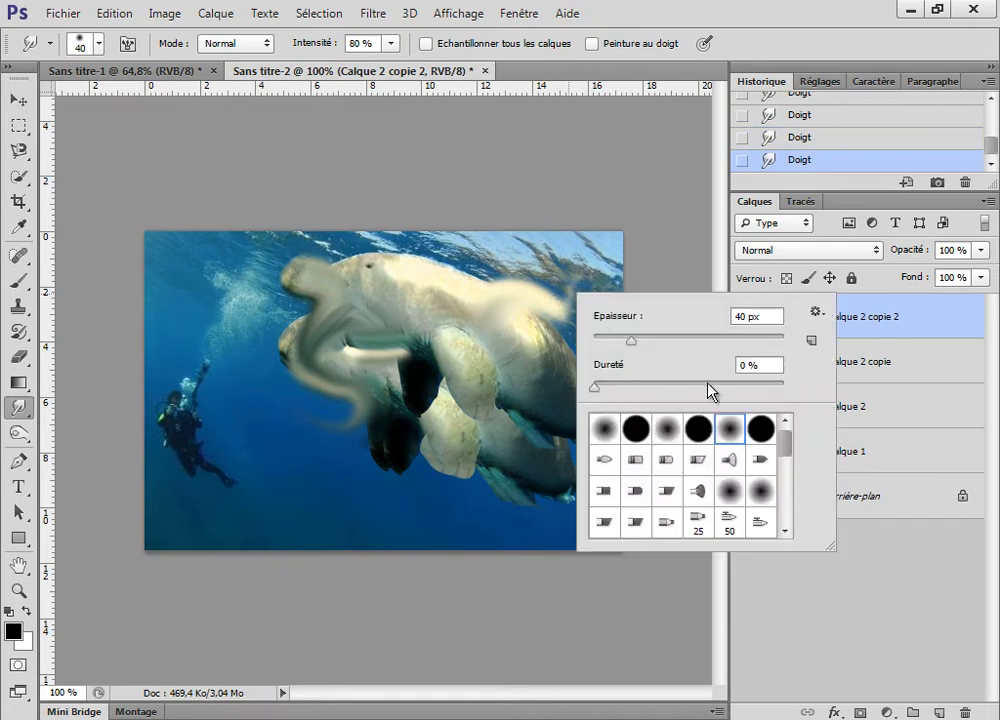
left_click(767, 428)
mouse_move(509, 295)
left_mouse_down()
mouse_move(529, 290)
mouse_move(587, 350)
mouse_move(525, 465)
mouse_move(415, 408)
mouse_move(346, 353)
mouse_move(391, 458)
mouse_move(585, 296)
left_mouse_up()
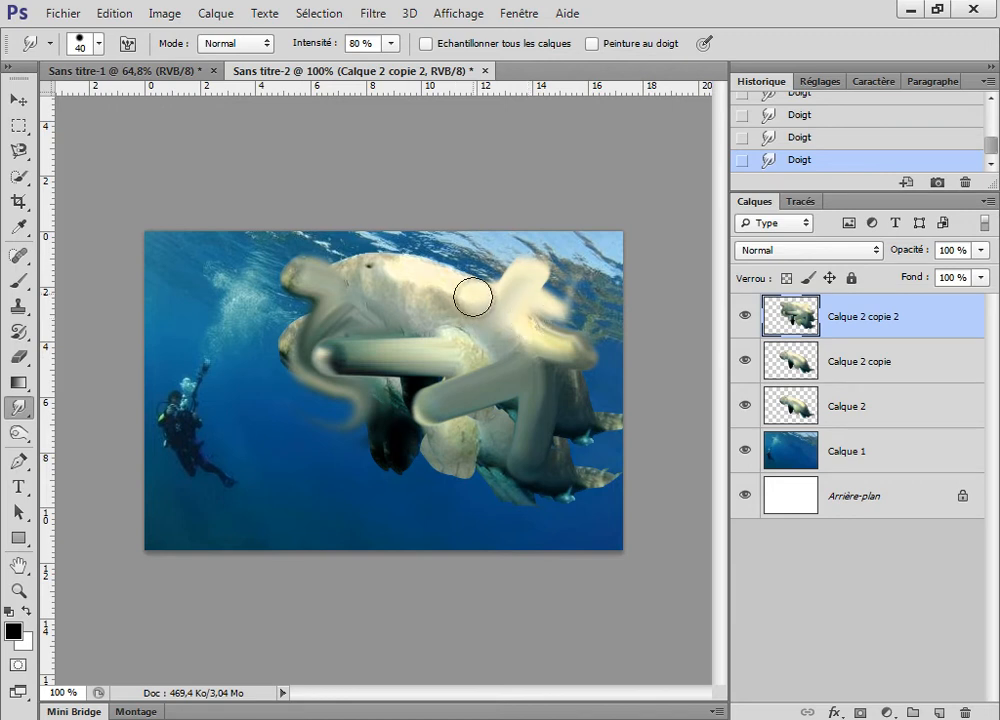
Step: Distort the dugong on Calque 2 copie 2 in the Liquify filter with the Bloat, Forward Warp and Twirl tools, and apply it
left_click(373, 13)
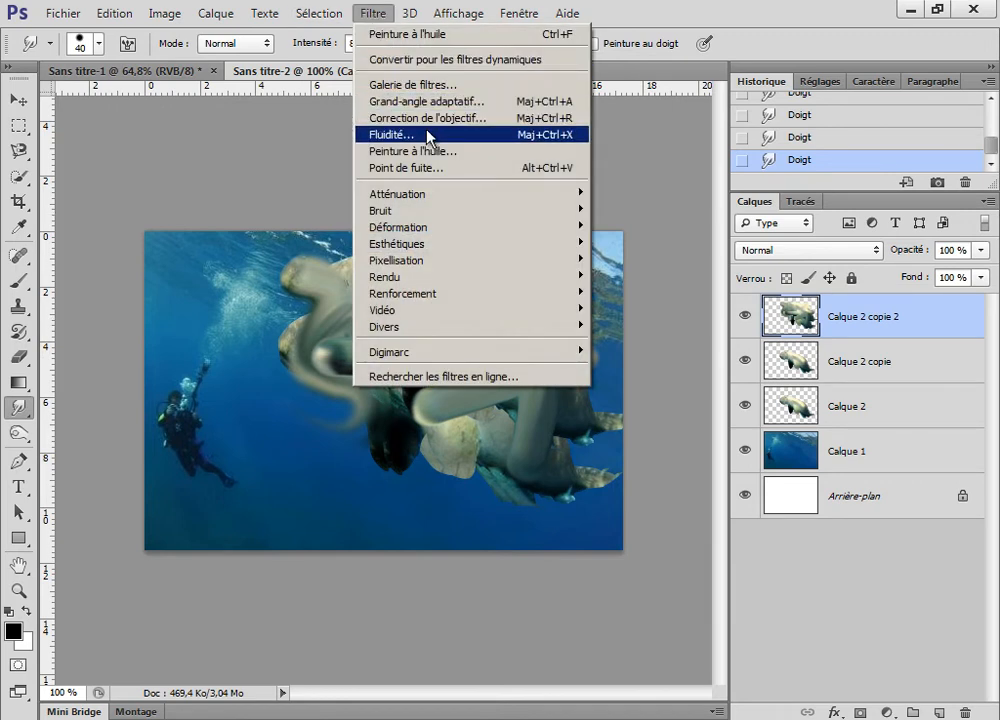
key("shift+ctrl+x")
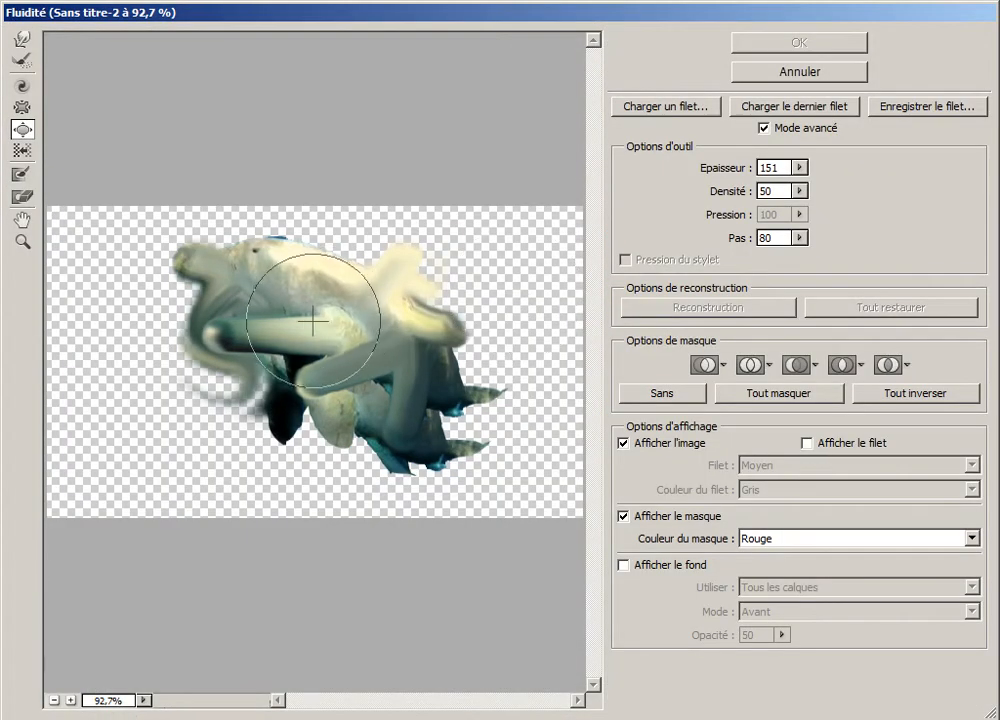
mouse_move(340, 326)
left_mouse_down()
mouse_move(302, 283)
mouse_move(327, 361)
mouse_move(269, 296)
left_mouse_up()
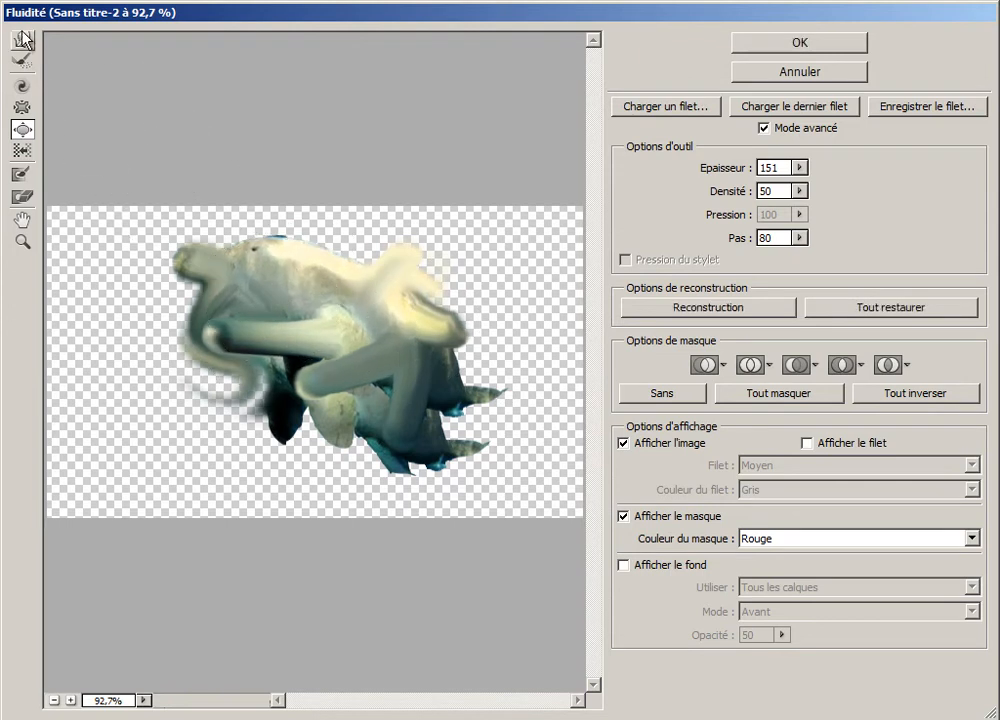
left_click(23, 41)
left_click_drag(240, 245, 466, 262)
key("alt")
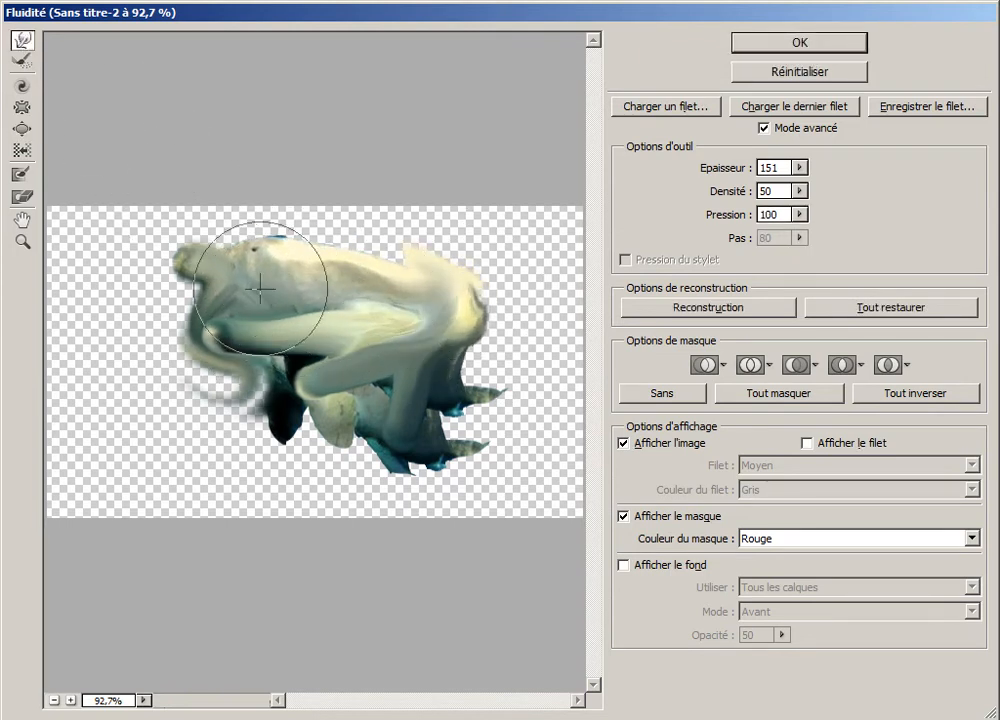
left_click_drag(408, 319, 375, 283)
mouse_move(400, 324)
left_mouse_down()
mouse_move(449, 349)
mouse_move(392, 272)
mouse_move(342, 326)
mouse_move(317, 297)
mouse_move(346, 320)
mouse_move(324, 311)
mouse_move(339, 314)
mouse_move(342, 296)
mouse_move(327, 302)
mouse_move(335, 290)
mouse_move(323, 325)
mouse_move(341, 330)
mouse_move(331, 330)
mouse_move(345, 323)
mouse_move(352, 297)
mouse_move(340, 293)
mouse_move(329, 303)
mouse_move(344, 310)
mouse_move(338, 303)
mouse_move(480, 335)
mouse_move(409, 282)
mouse_move(375, 316)
mouse_move(418, 323)
mouse_move(452, 296)
left_mouse_up()
left_click(22, 86)
left_click(808, 44)
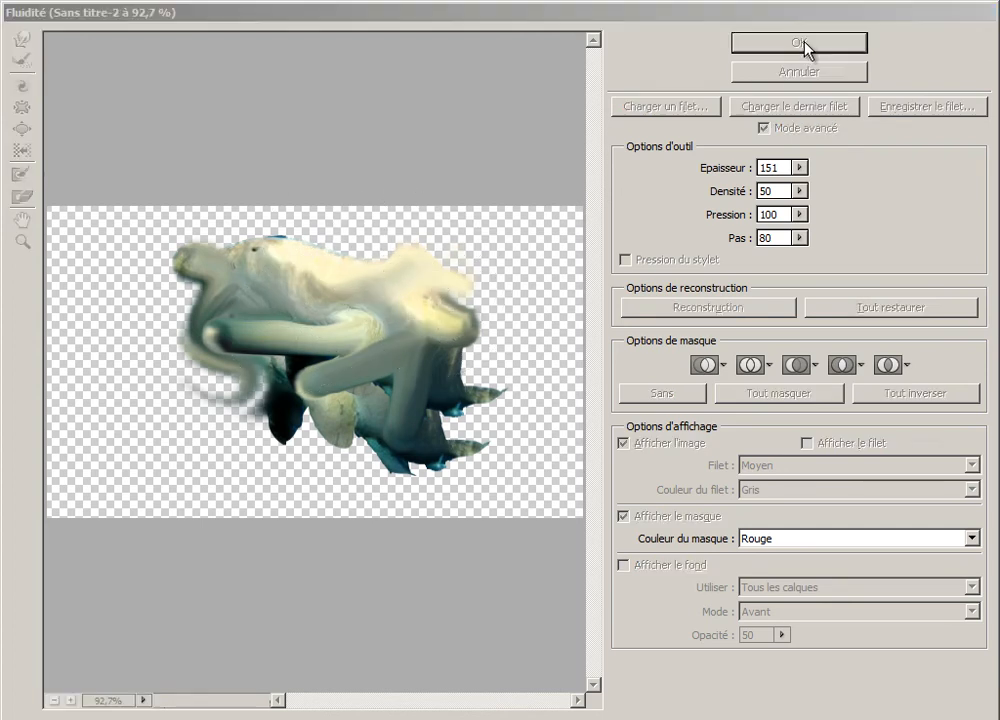
Step: On a new layer, fill a thin black bar about 15 cm long across the dugong and draw a similar white bar below it
key("ctrl+shift+alt+n")
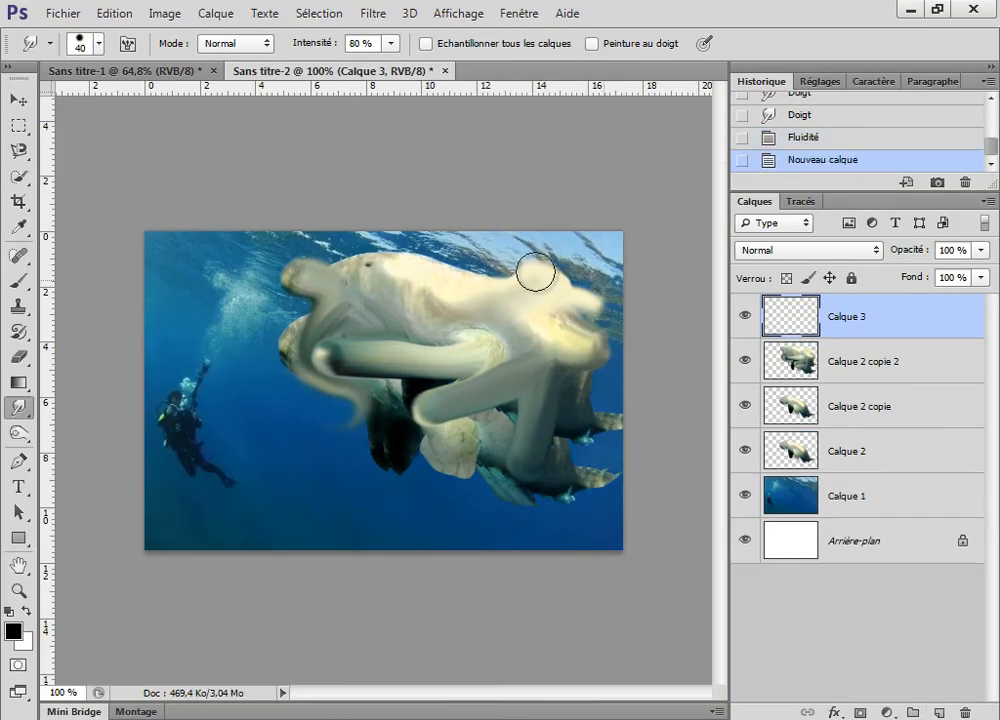
left_click(18, 125)
left_click_drag(186, 336, 604, 343)
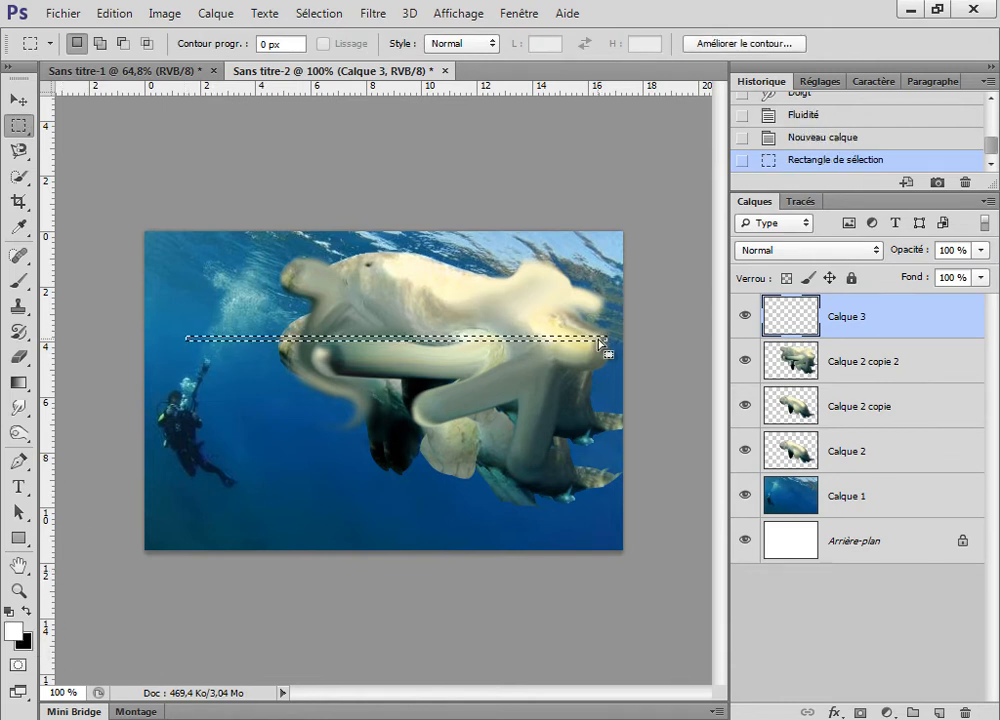
key("alt+BackSpace")
key("x")
key("ctrl+d")
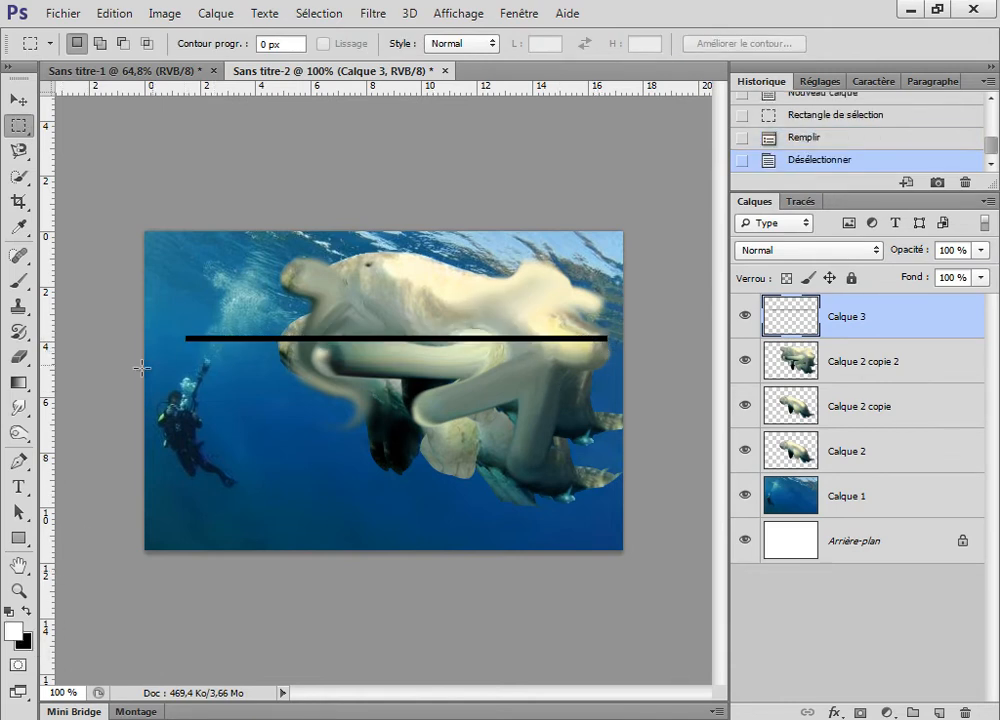
left_click(18, 538)
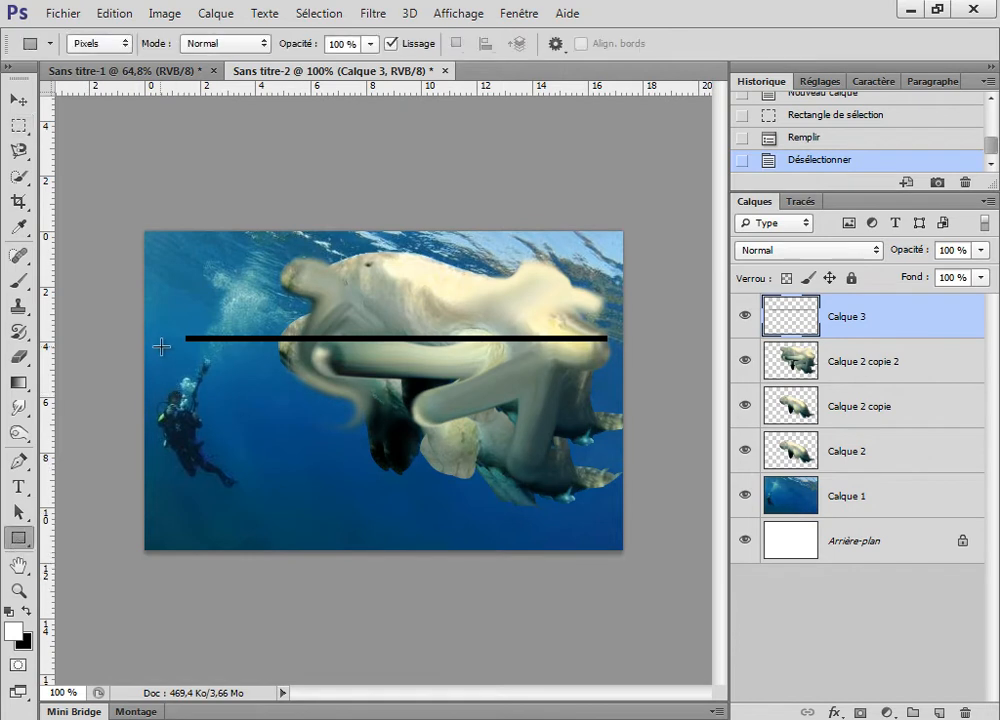
left_click_drag(201, 377, 613, 381)
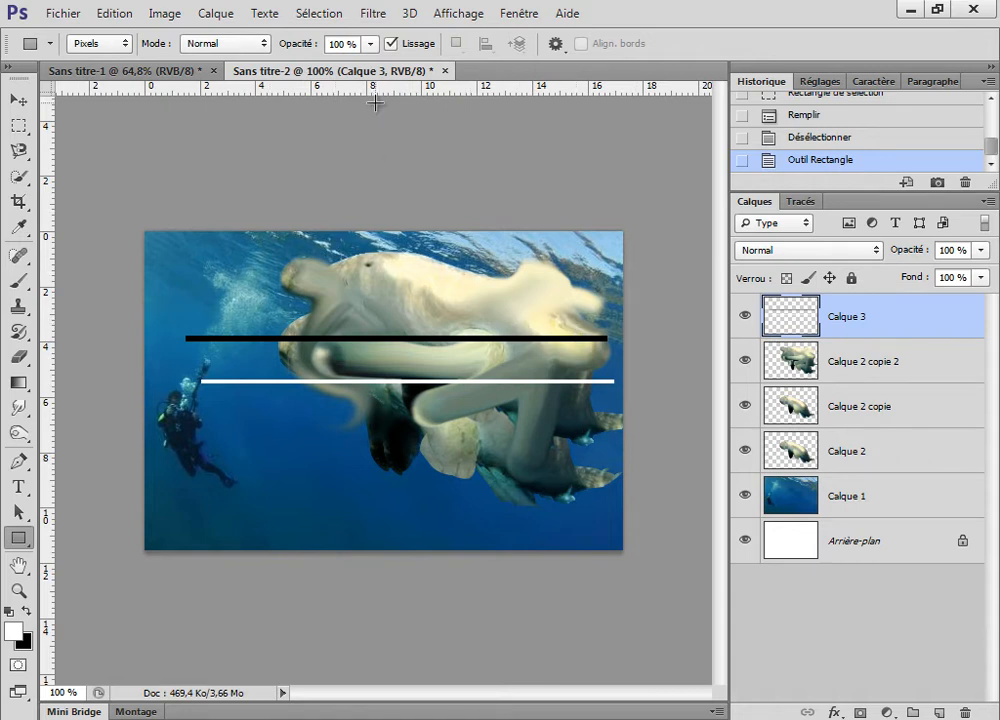
Step: Twirl the two bars on Calque 3 in two places with the Liquify filter, and apply the distortion
left_click(380, 14)
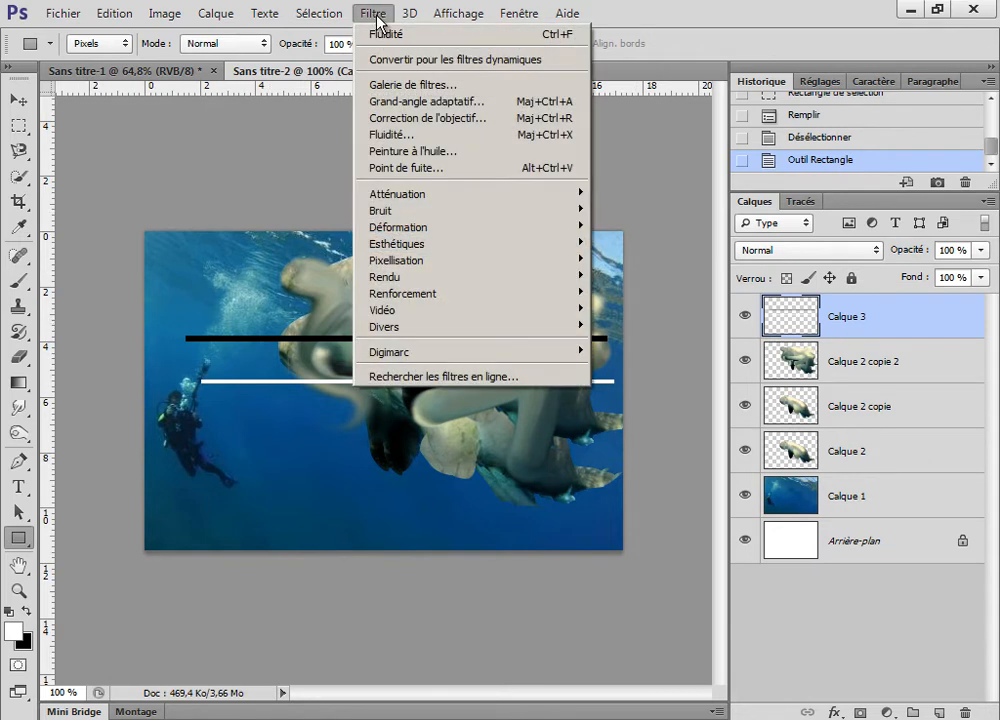
left_click(428, 145)
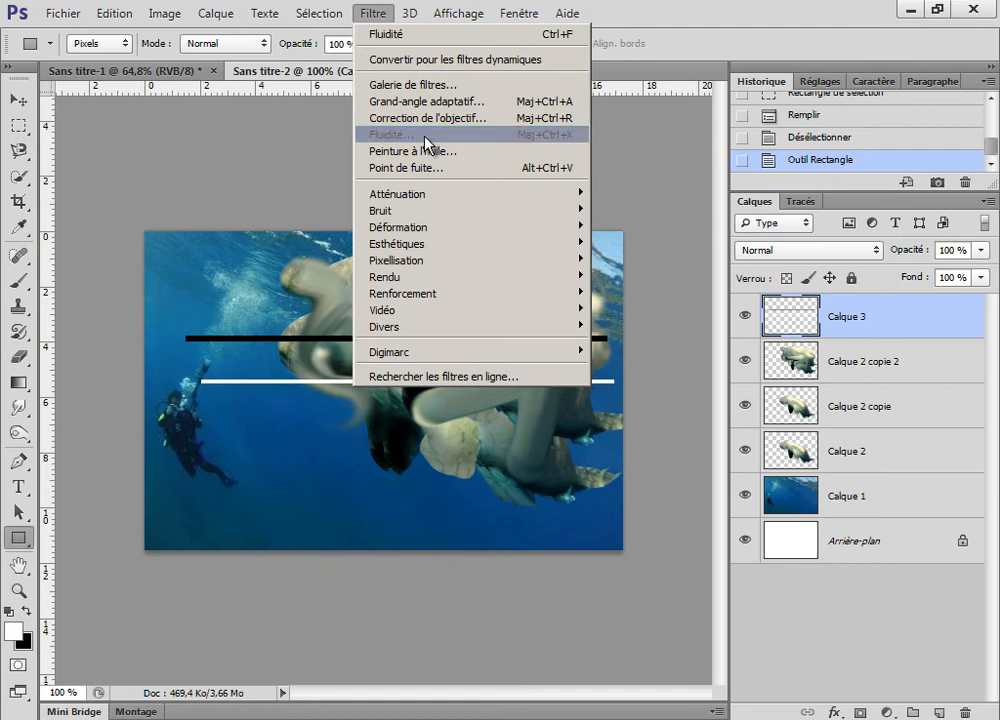
mouse_move(397, 299)
left_mouse_down()
mouse_move(424, 312)
mouse_move(412, 305)
left_mouse_up()
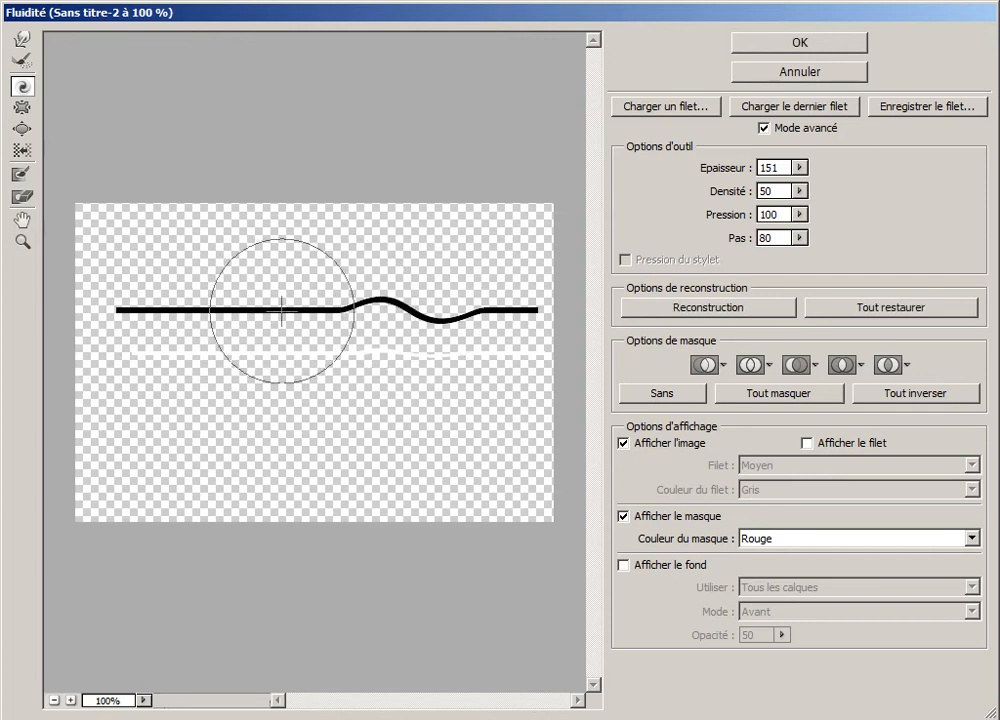
left_click_drag(275, 310, 275, 310)
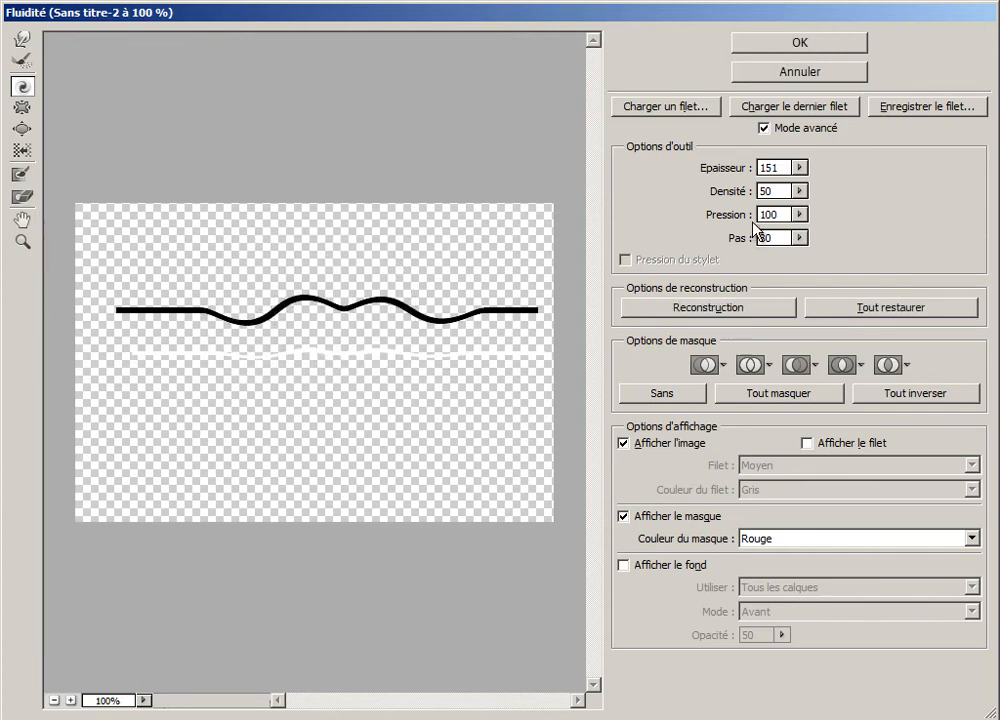
left_click(799, 40)
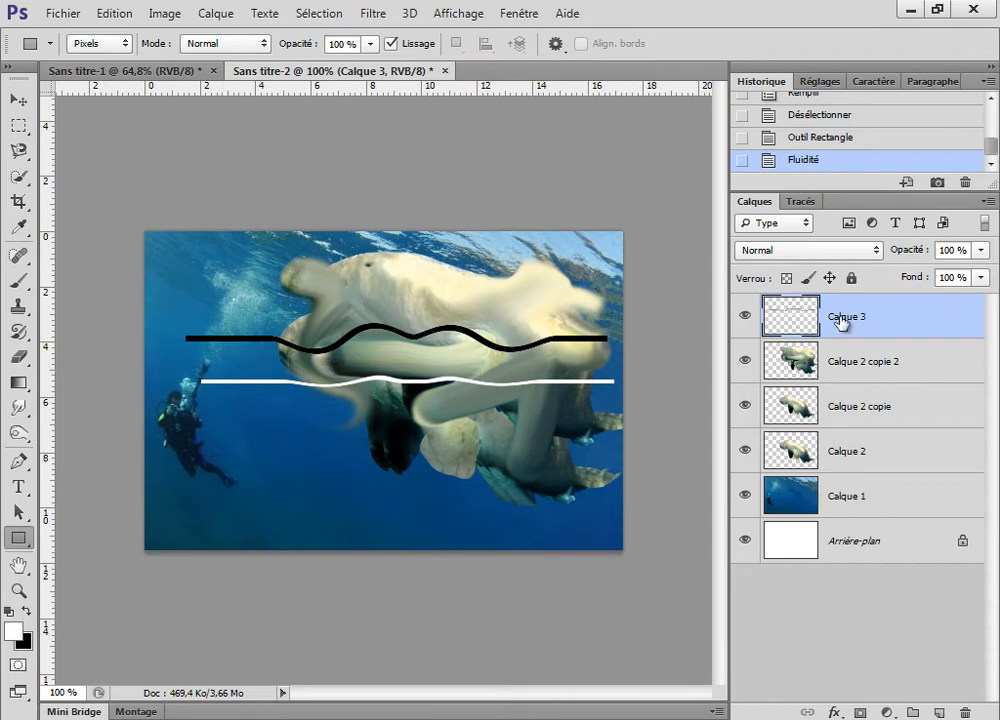
Step: Delete the three topmost layers, Calque 3, Calque 2 copie 2 and Calque 2 copie
key("Delete")
key("Delete")
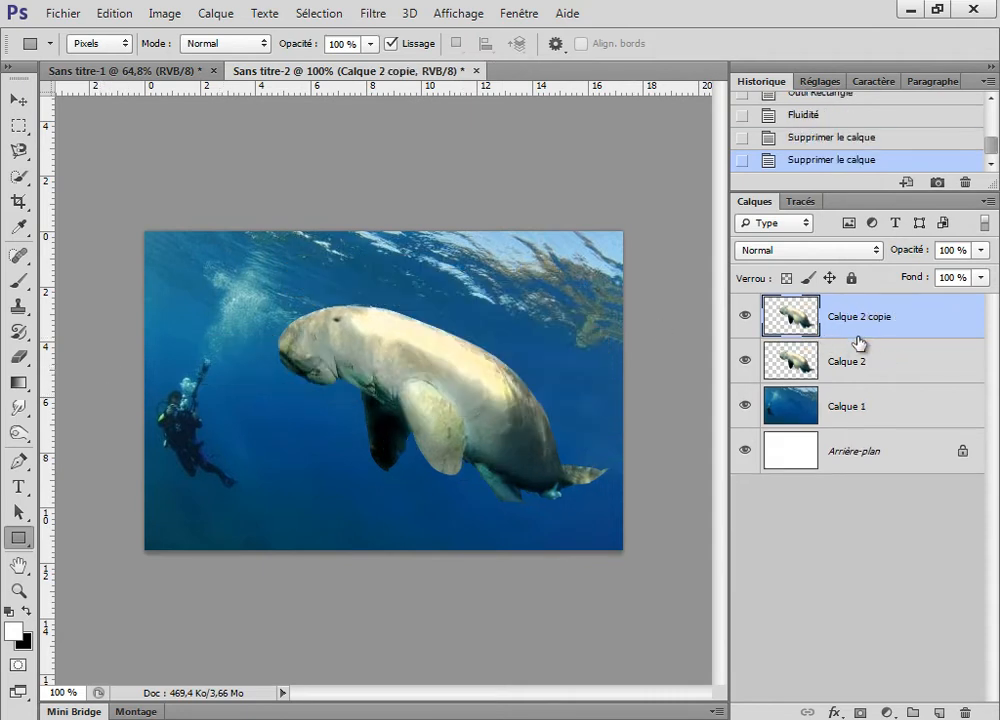
key("Delete")
Step: Puppet-warp the dugong on Calque 2, pinning its head and body, raising the tail and pulling the dark flipper forward
left_click(18, 100)
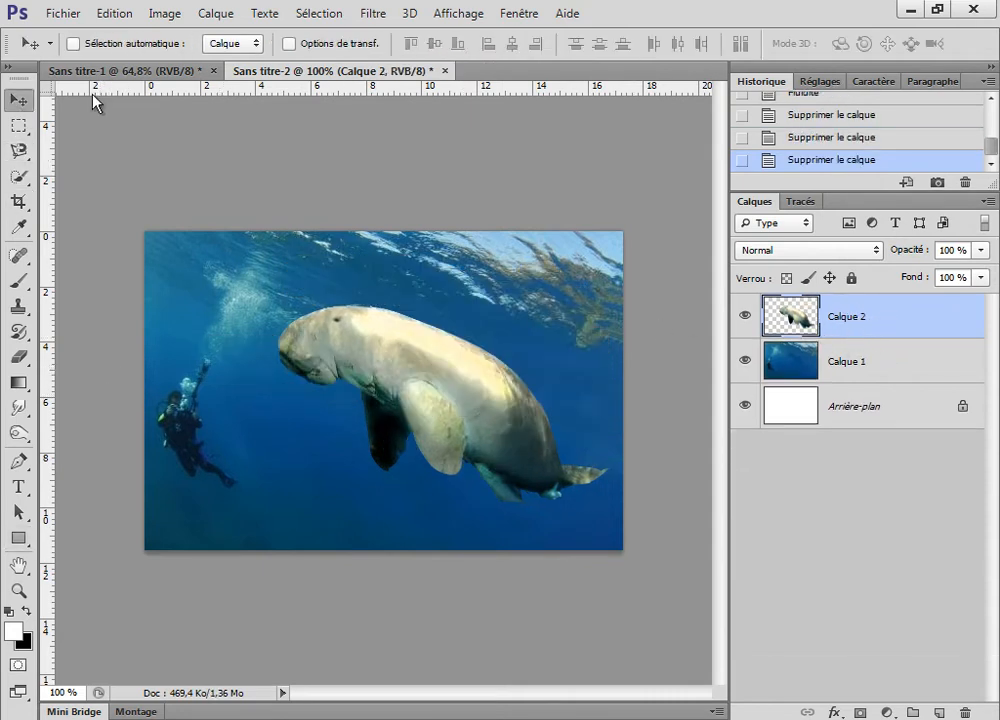
left_click(118, 14)
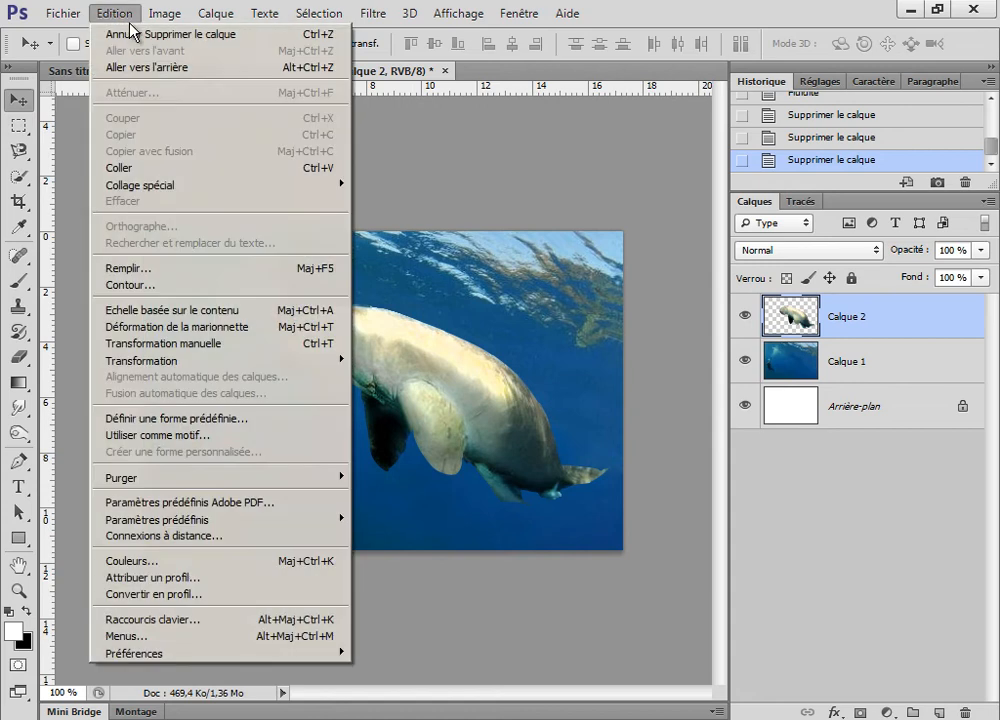
left_click(272, 333)
left_click(318, 339)
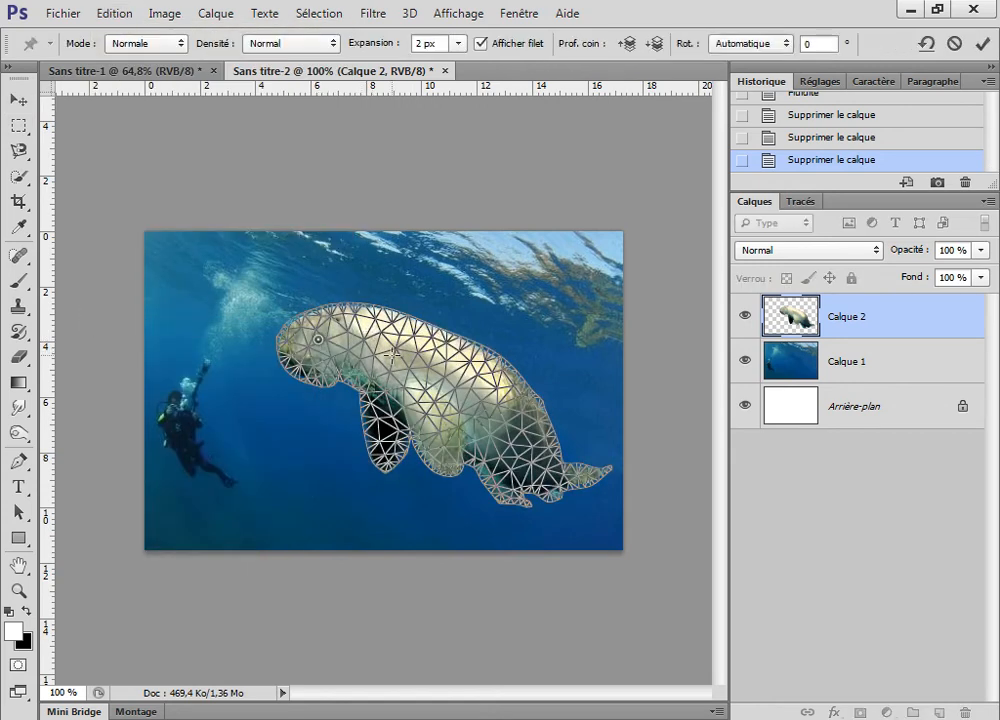
left_click_drag(518, 456, 516, 316)
left_click_drag(430, 463, 314, 410)
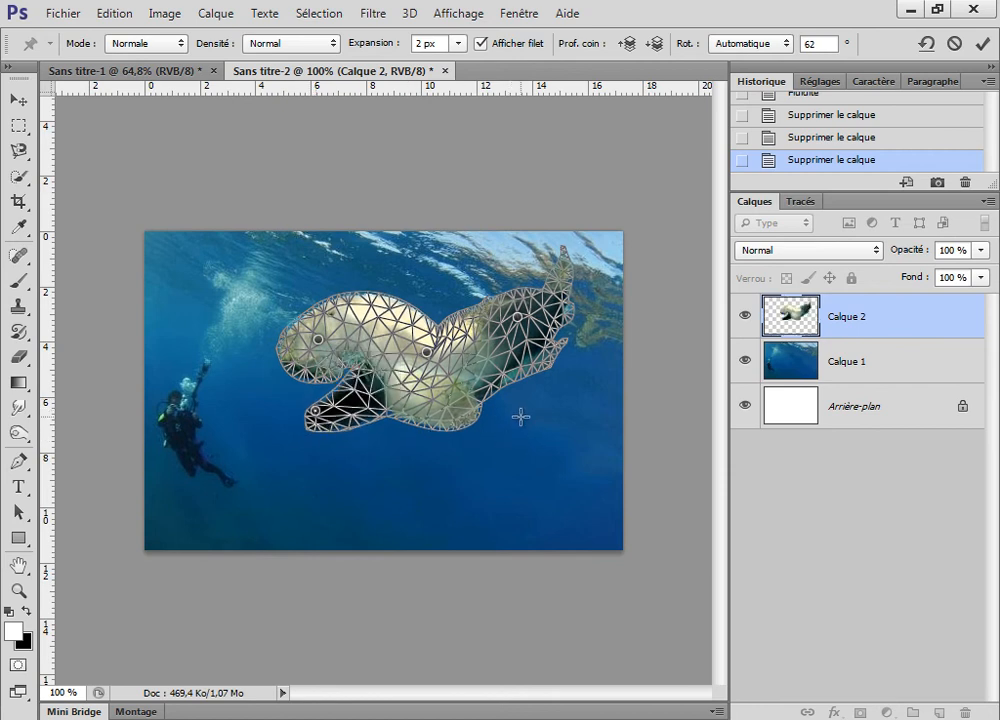
key("Return")
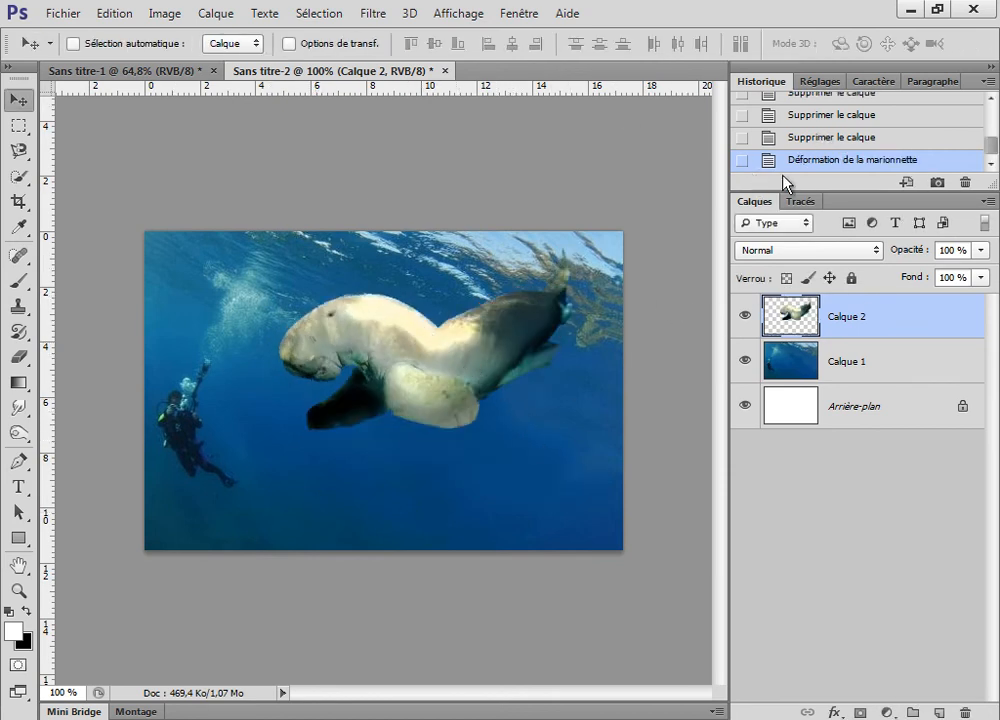
Step: Revert the dugong to the history state before the puppet warp, and review where the Puppet Warp command is found
left_click(836, 140)
left_click(113, 14)
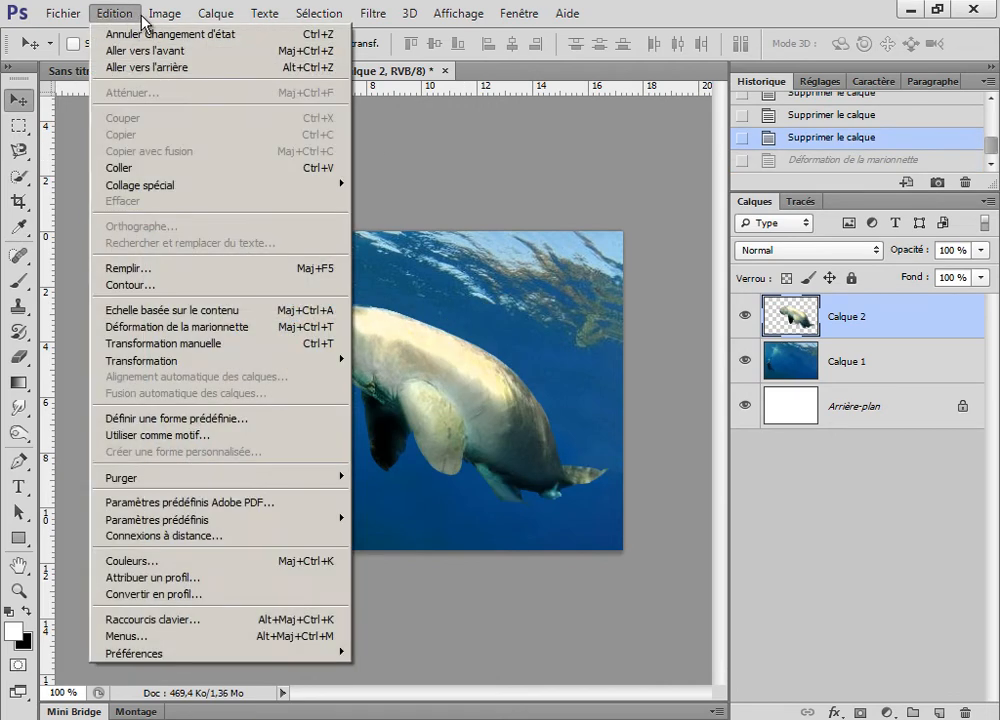
mouse_move(106, 15)
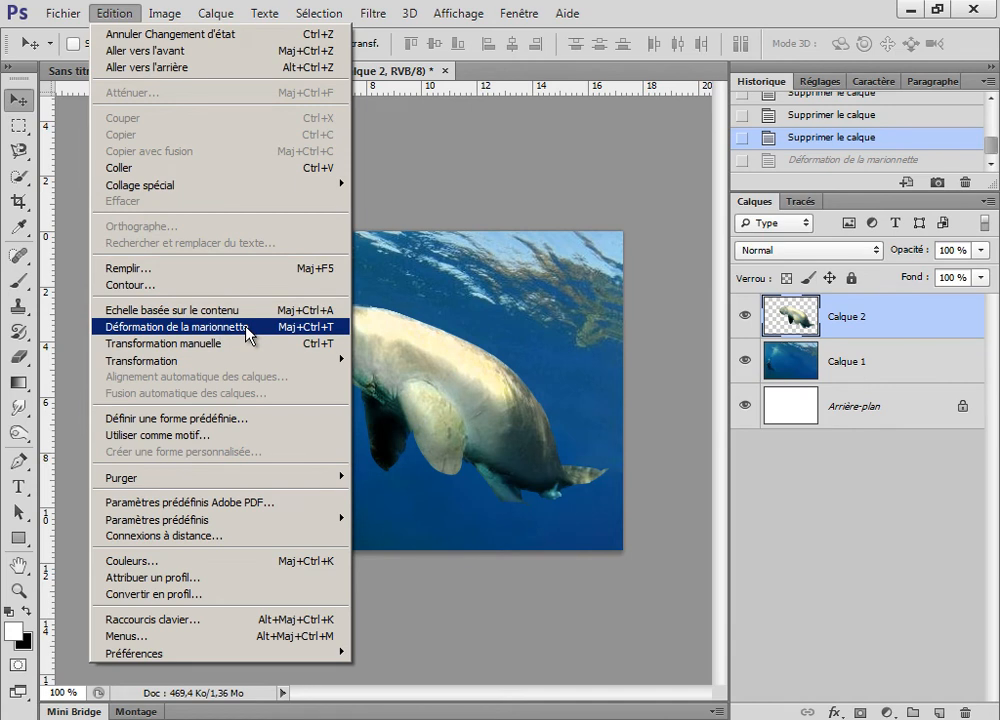
left_click(622, 235)
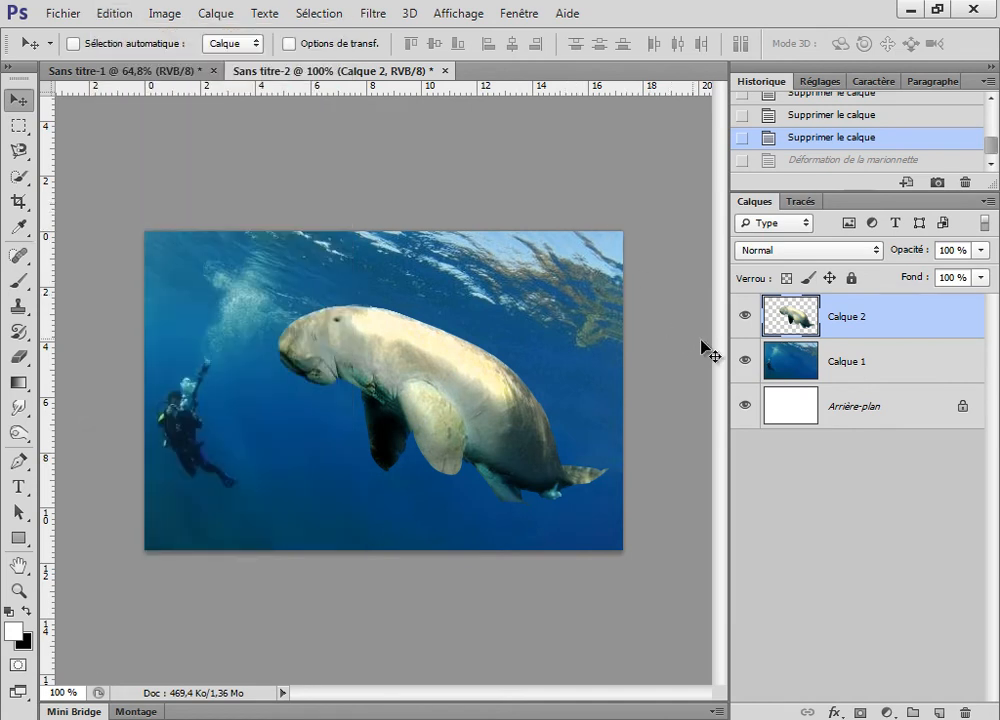
Step: Merge the dugong layer Calque 2 down into Calque 1
left_click(110, 14)
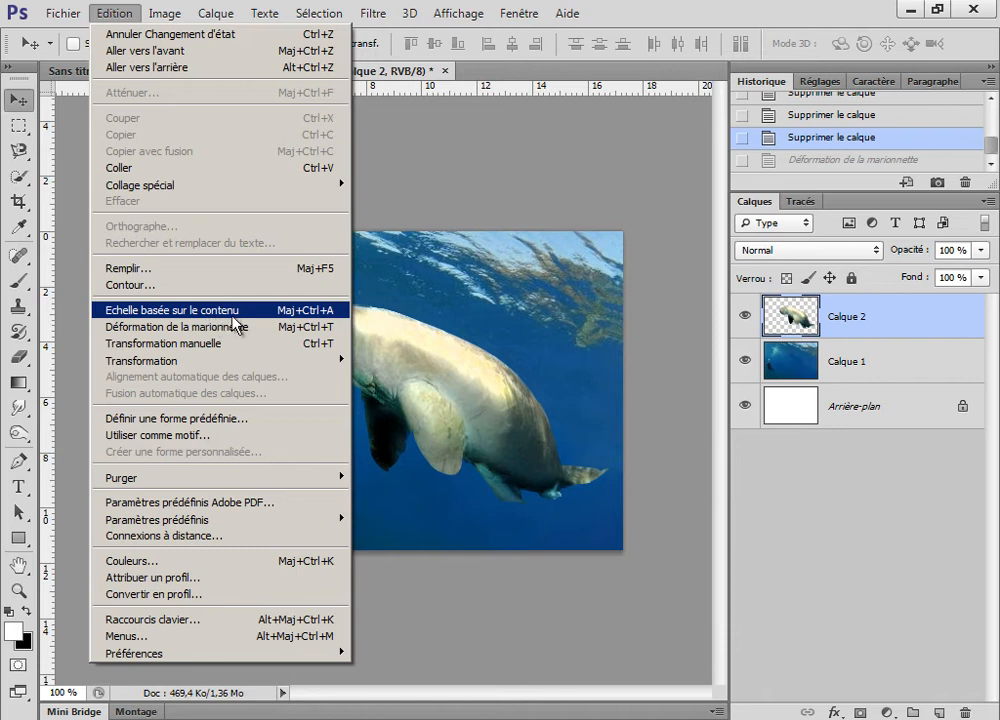
left_click(899, 354)
left_click(898, 323)
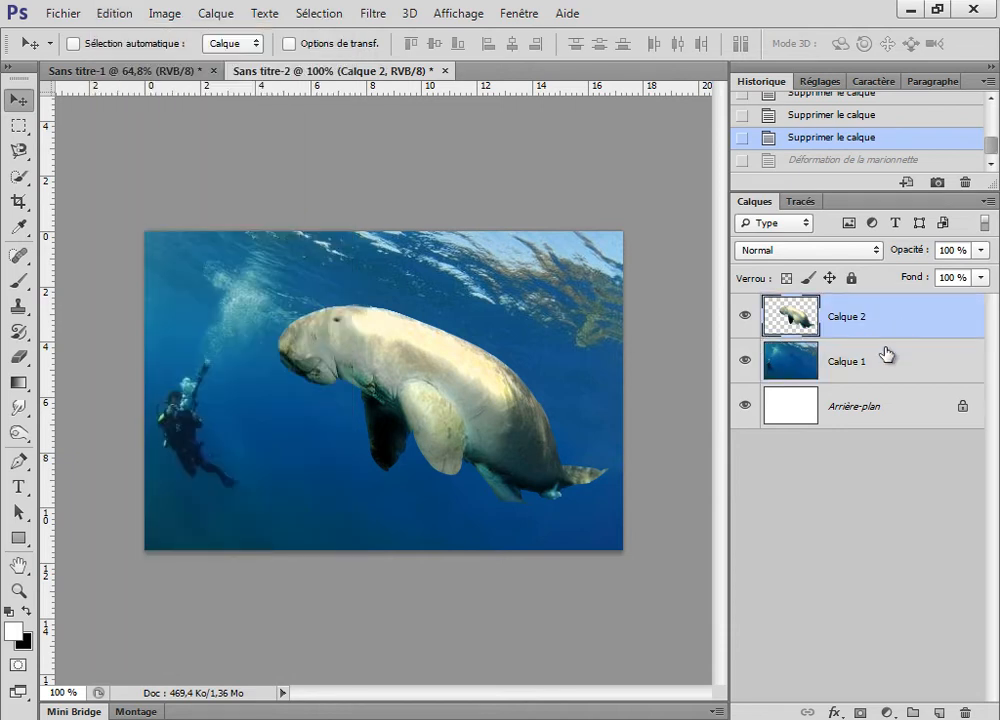
key("ctrl+e")
Step: Try a content-aware scale on the merged layer, and revert to the history state before the merge
left_click(114, 13)
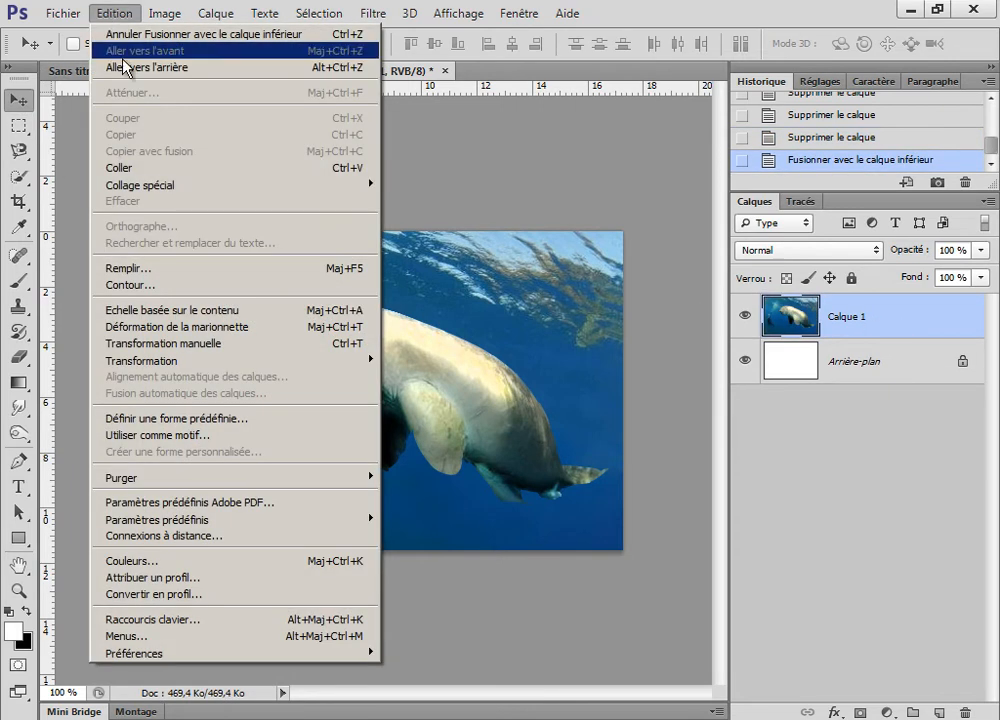
left_click(226, 312)
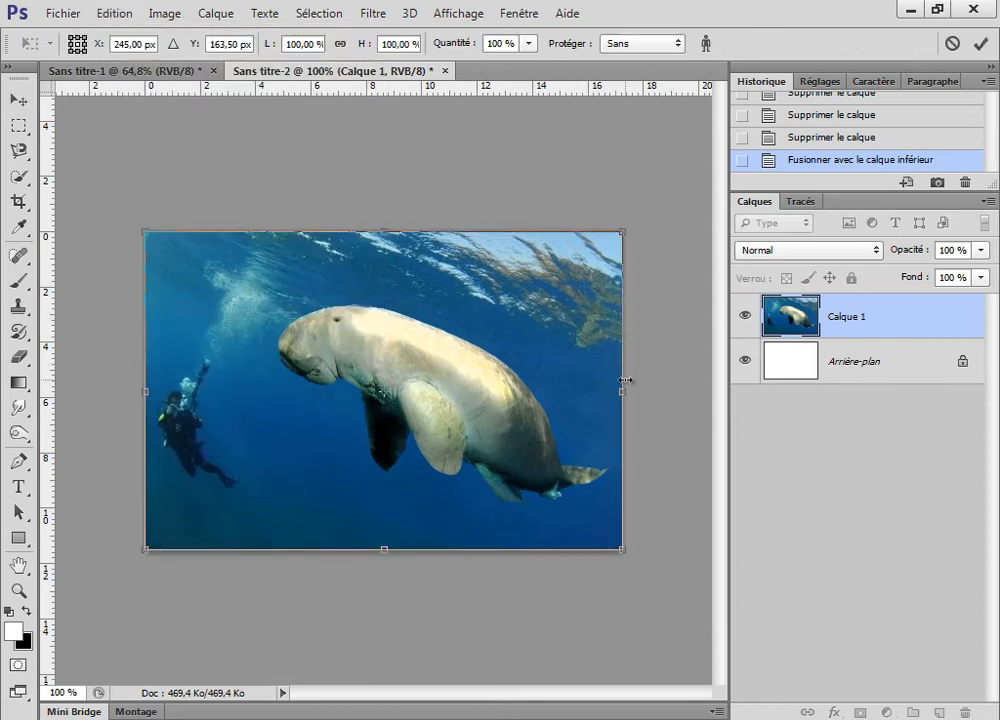
left_click_drag(620, 392, 621, 362)
key("Return")
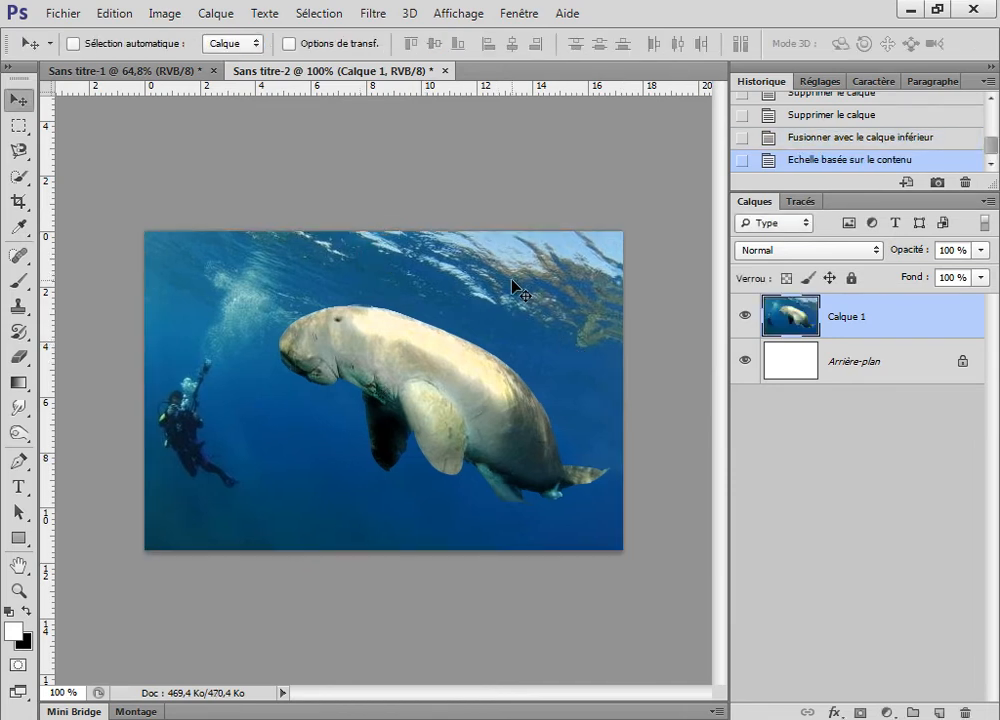
left_click(828, 138)
left_click(822, 116)
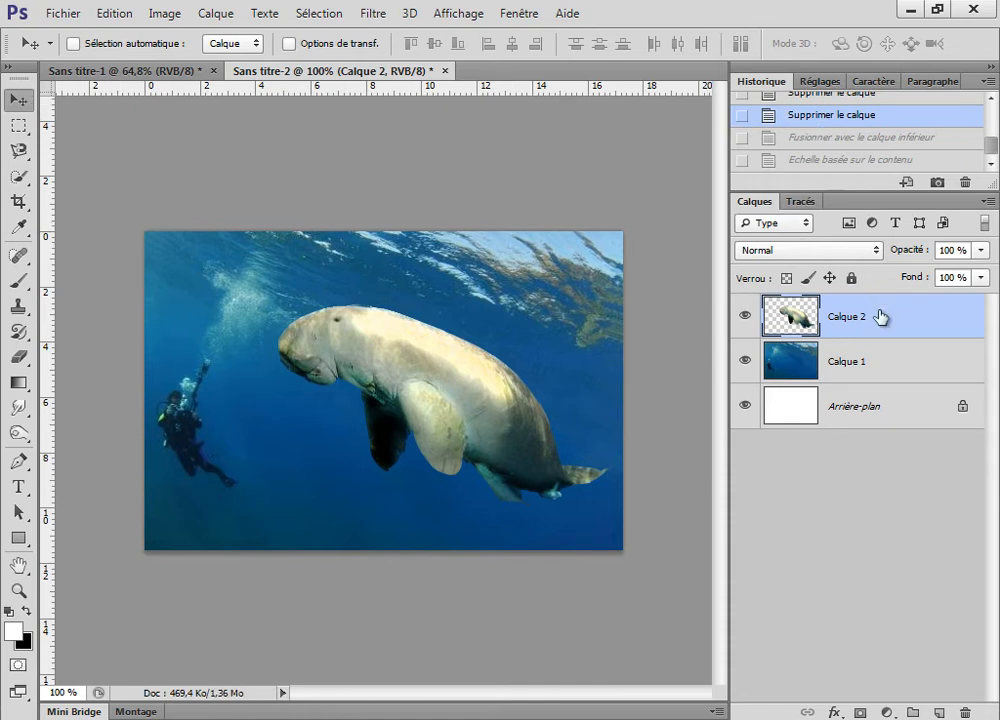
Step: Add a drop shadow (Ombre portée) layer style to Calque 2, keeping the dugong in view
left_click(832, 698)
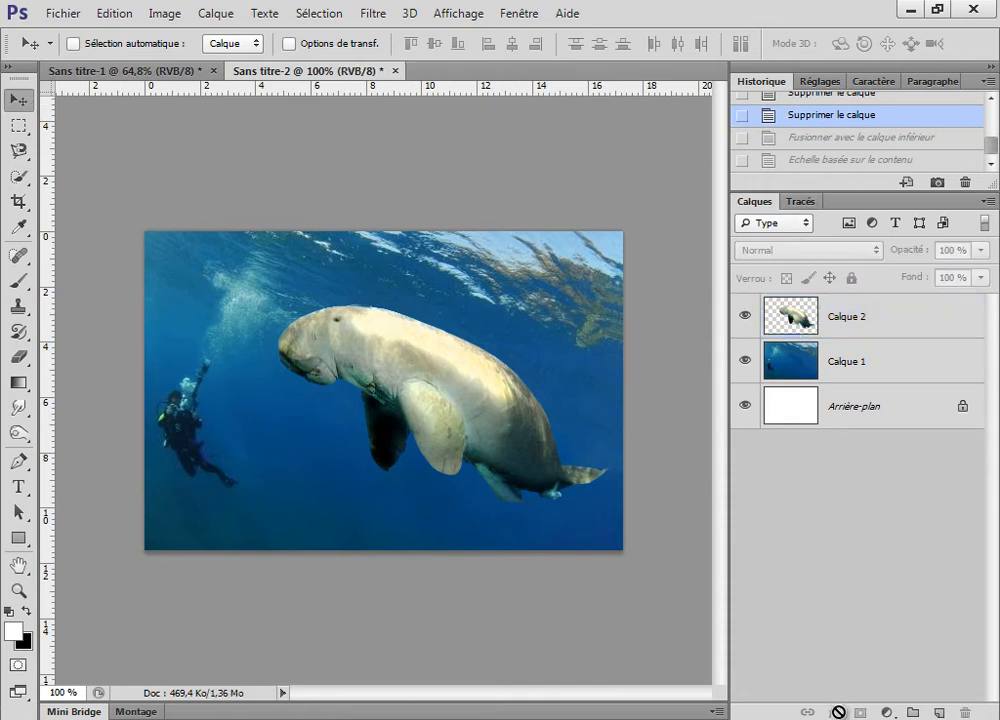
left_click(855, 328)
left_click(836, 710)
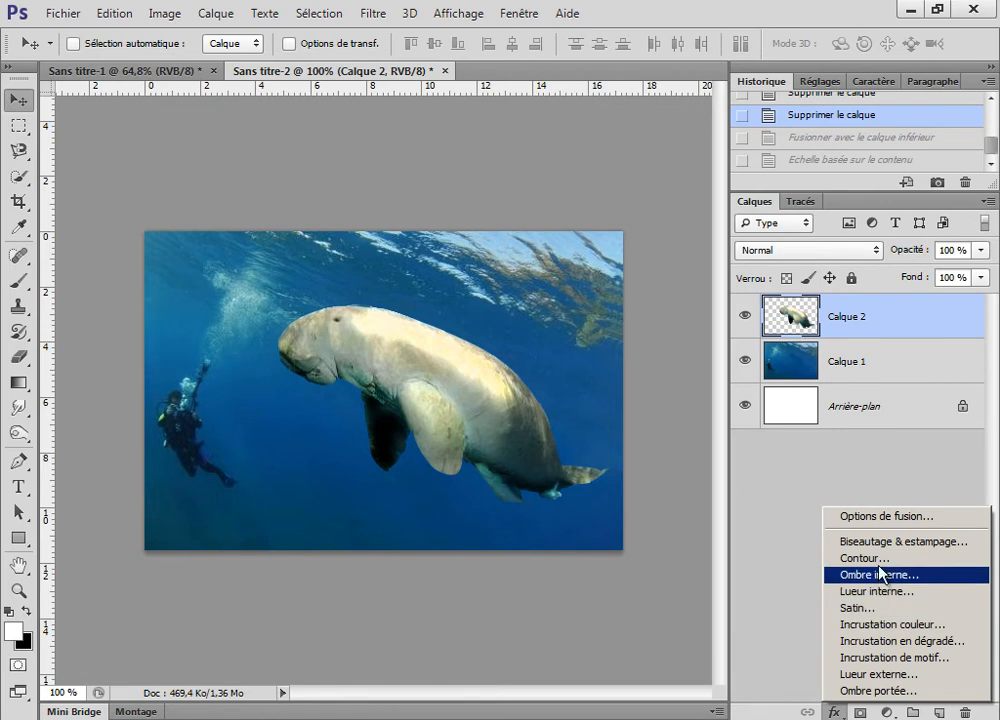
left_click(906, 690)
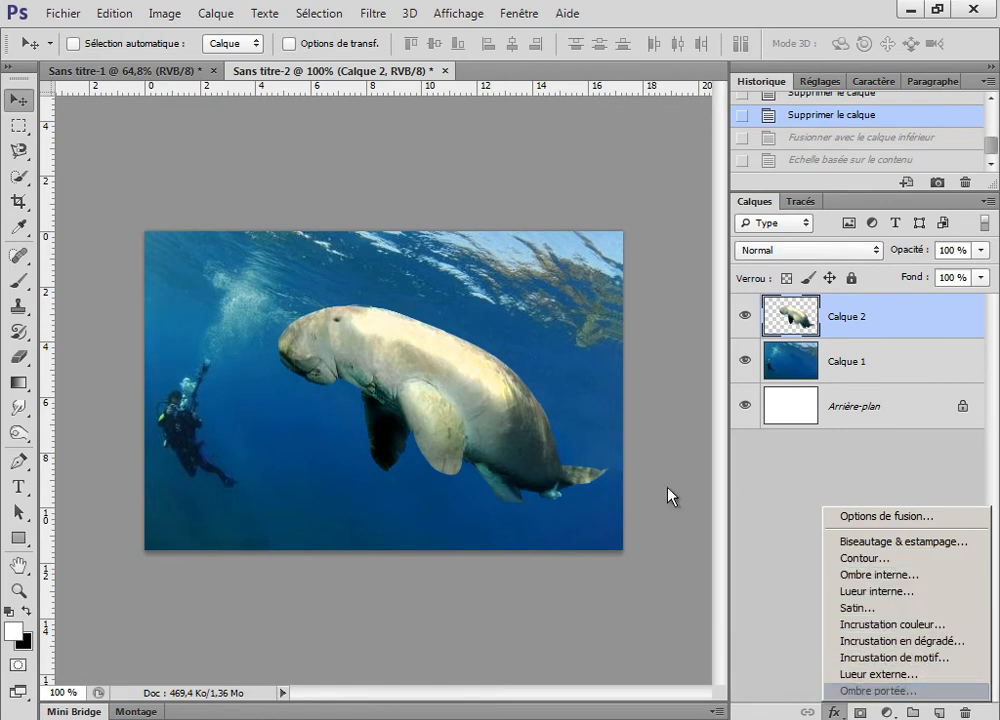
left_click_drag(606, 423, 640, 229)
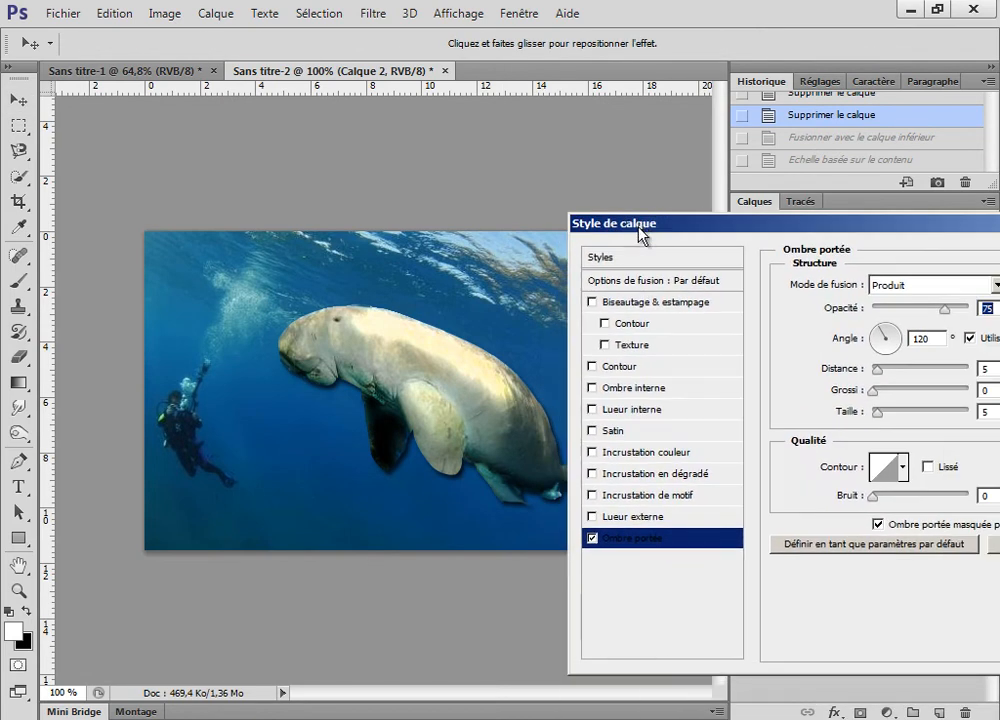
Step: Enable Biseautage & estampage on the dugong with angle and elevation at 80° and the dark-tone opacity at 73%
left_click(627, 303)
left_click_drag(719, 227, 545, 170)
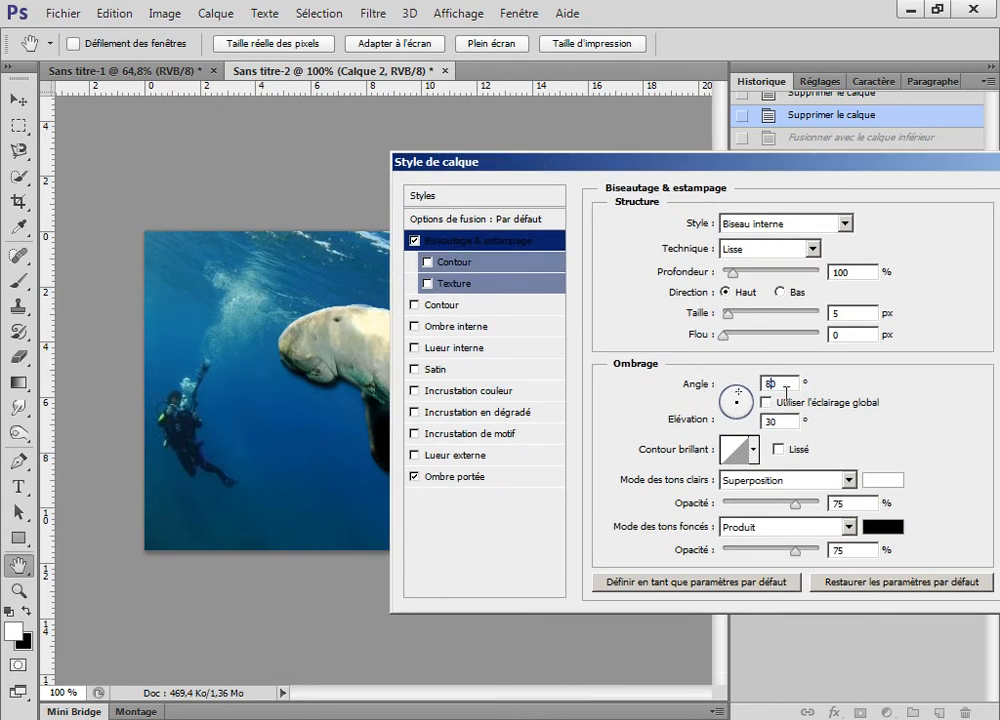
key("Tab")
type("80")
left_click_drag(567, 176, 699, 180)
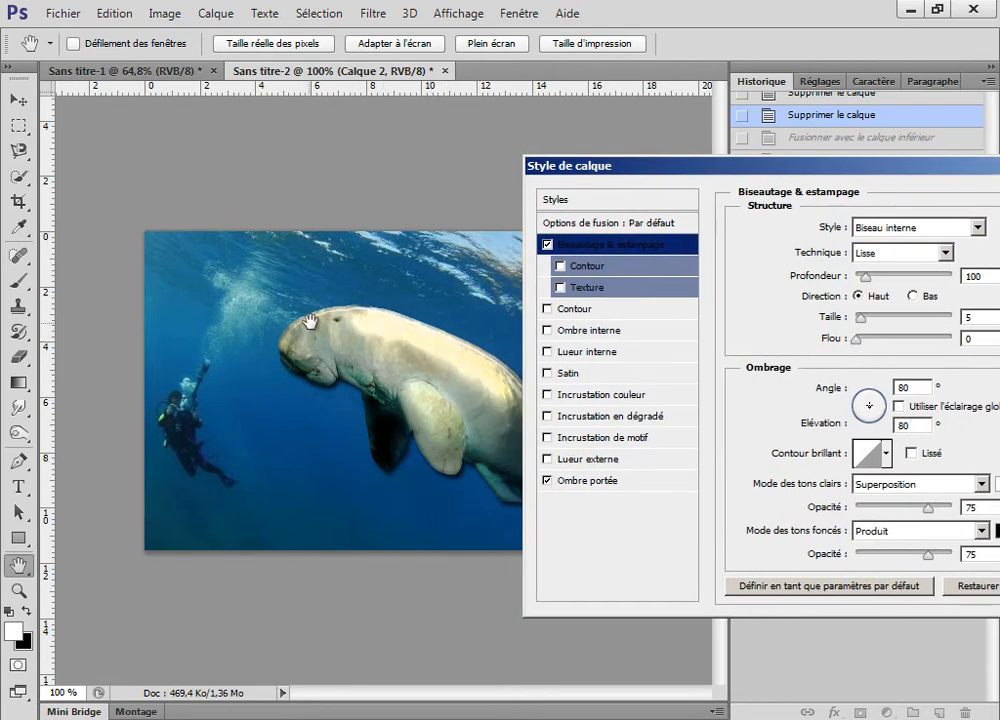
left_click_drag(577, 173, 542, 160)
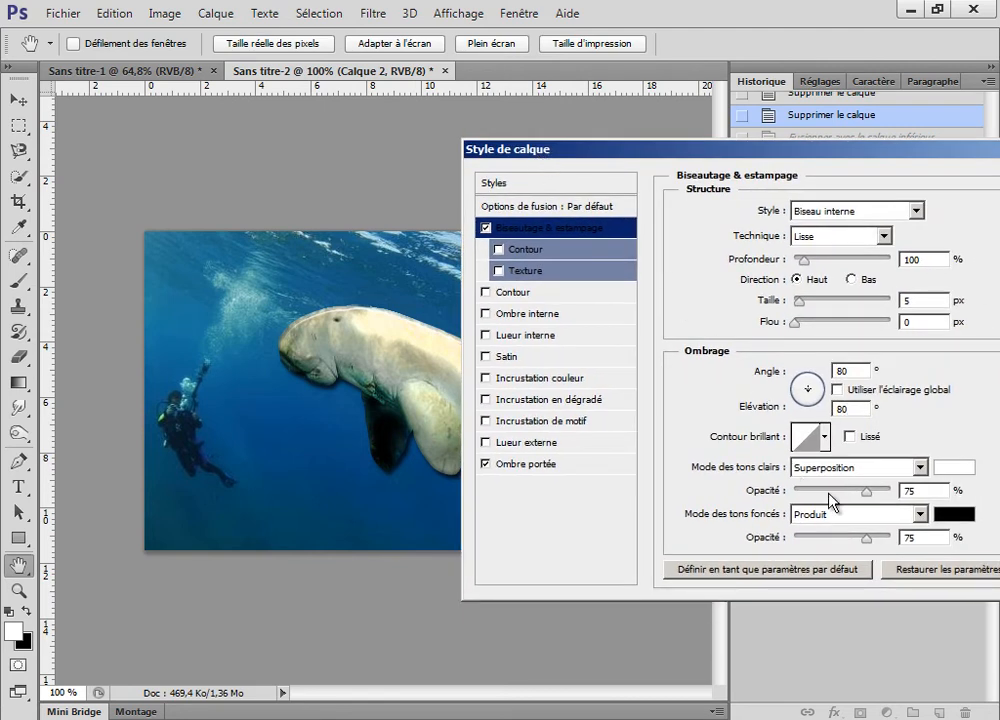
left_click_drag(813, 540, 869, 524)
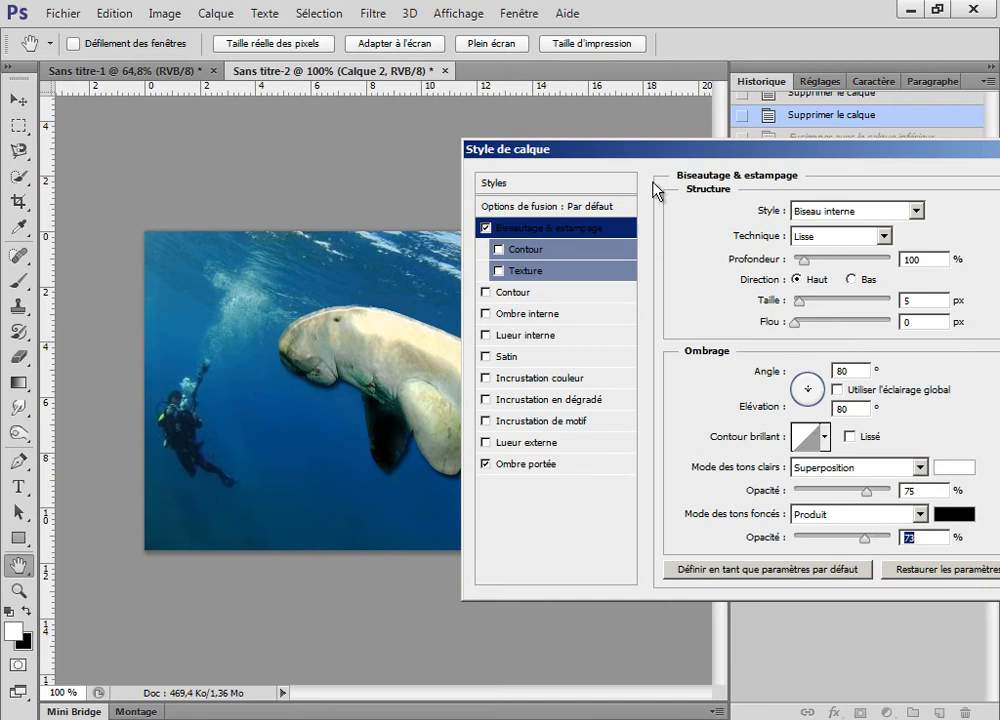
Step: Shift the bevel's light direction to an angle of 171° and an elevation of 21°
left_click_drag(655, 157, 734, 169)
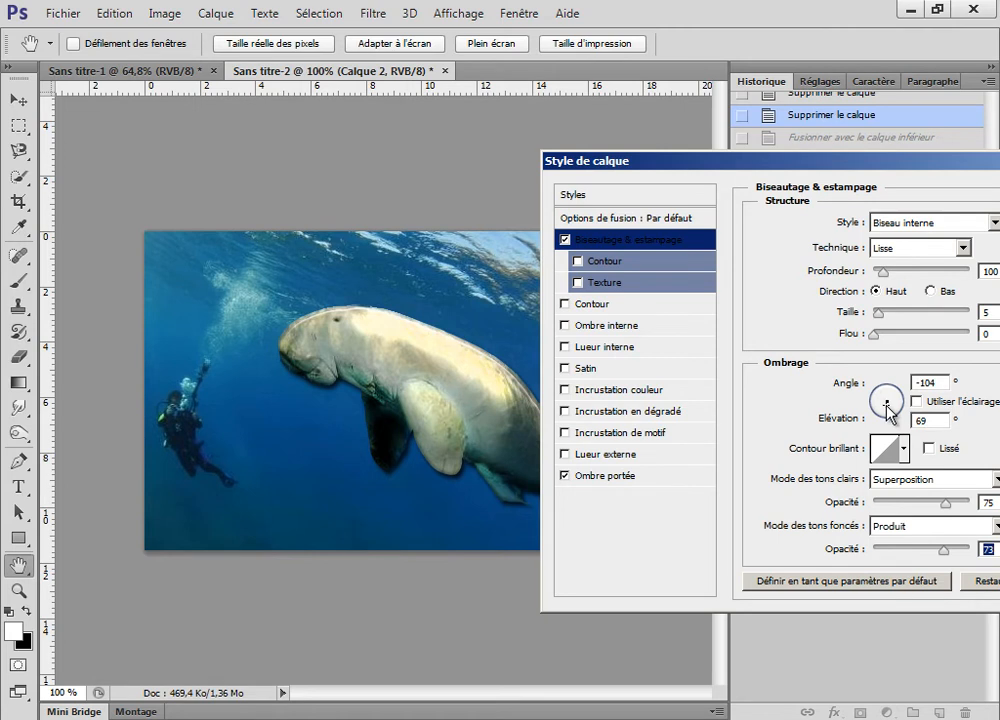
left_click(886, 405)
left_click(886, 405)
mouse_move(770, 165)
left_mouse_down()
mouse_move(904, 174)
mouse_move(769, 166)
left_mouse_up()
mouse_move(872, 406)
left_mouse_down()
mouse_move(882, 404)
mouse_move(874, 405)
left_mouse_up()
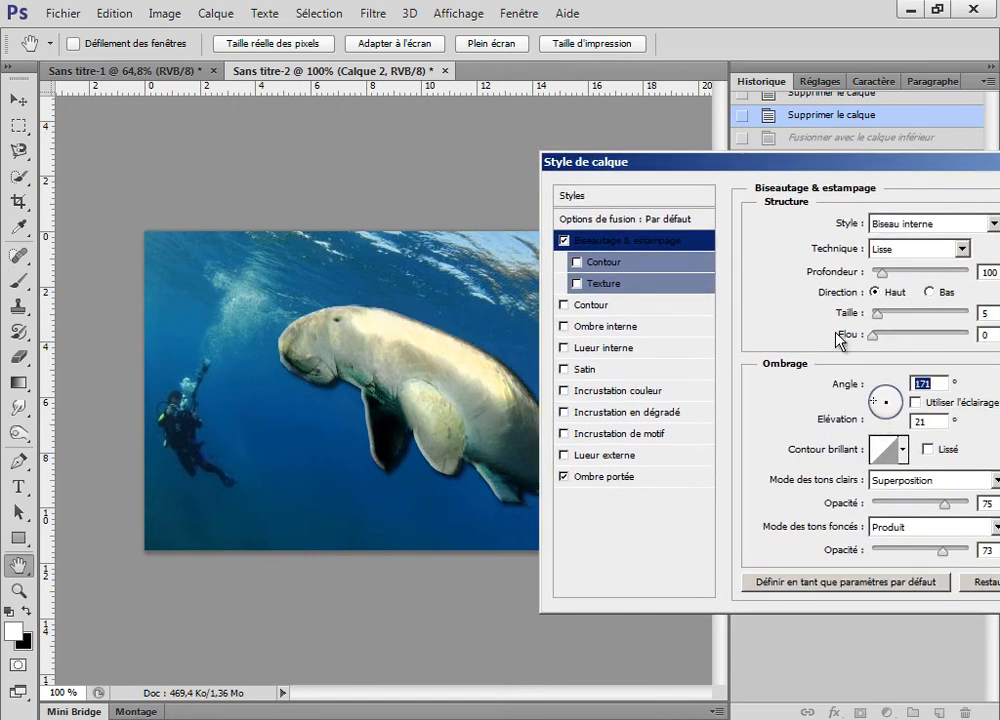
Step: Try the Estampage oreiller bevel style with angle and elevation at 80°, and cancel the layer style changes
left_click_drag(728, 160, 556, 179)
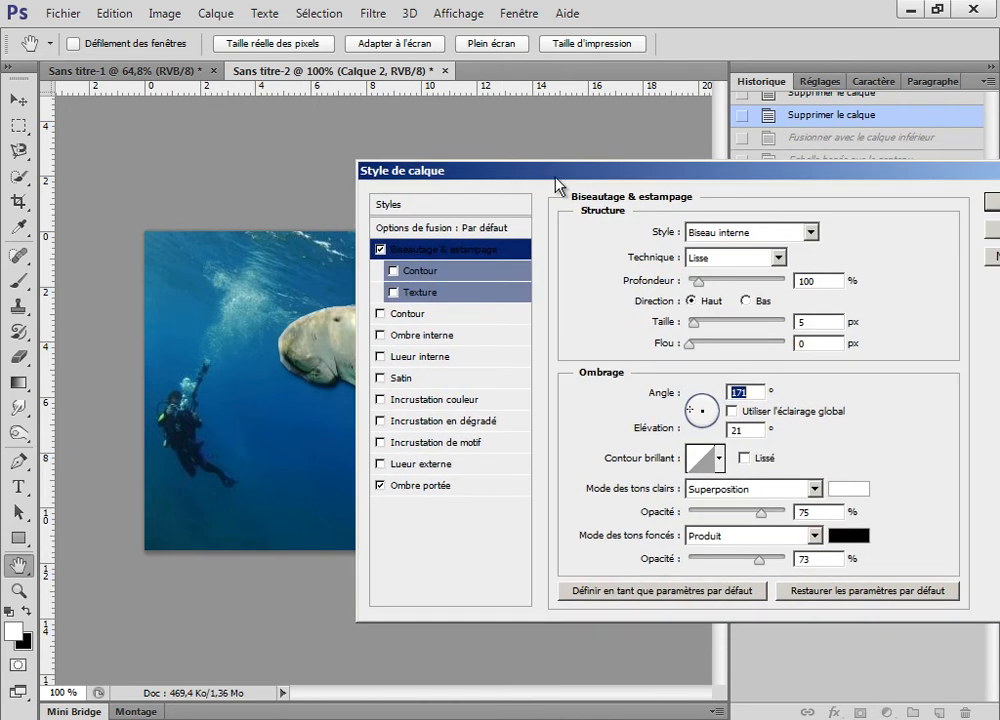
left_click_drag(876, 195, 610, 176)
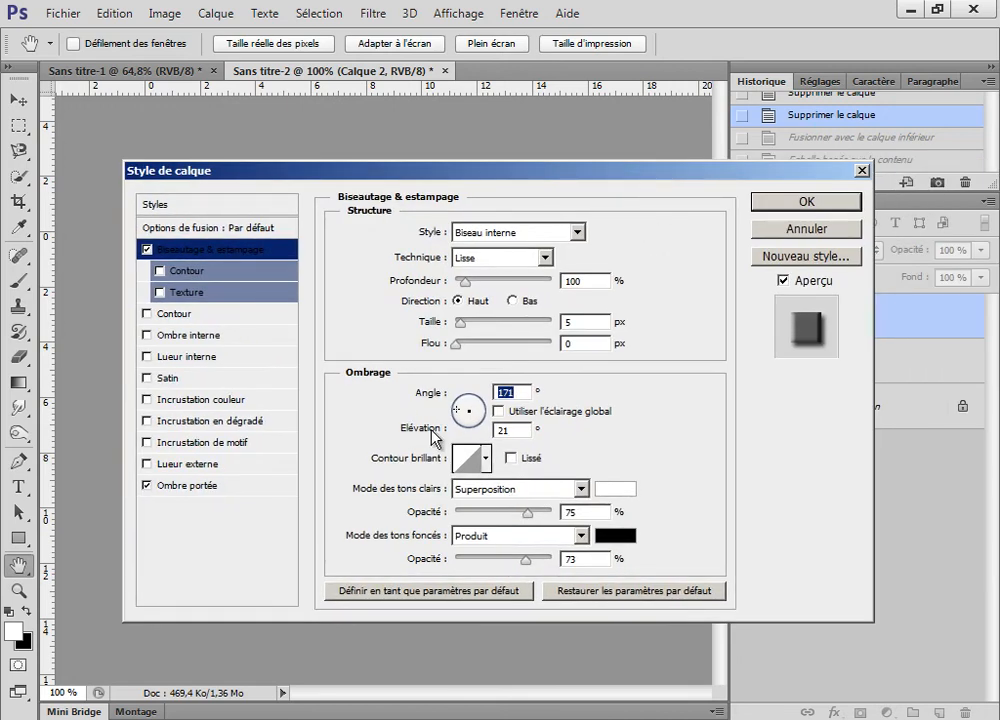
left_click(560, 232)
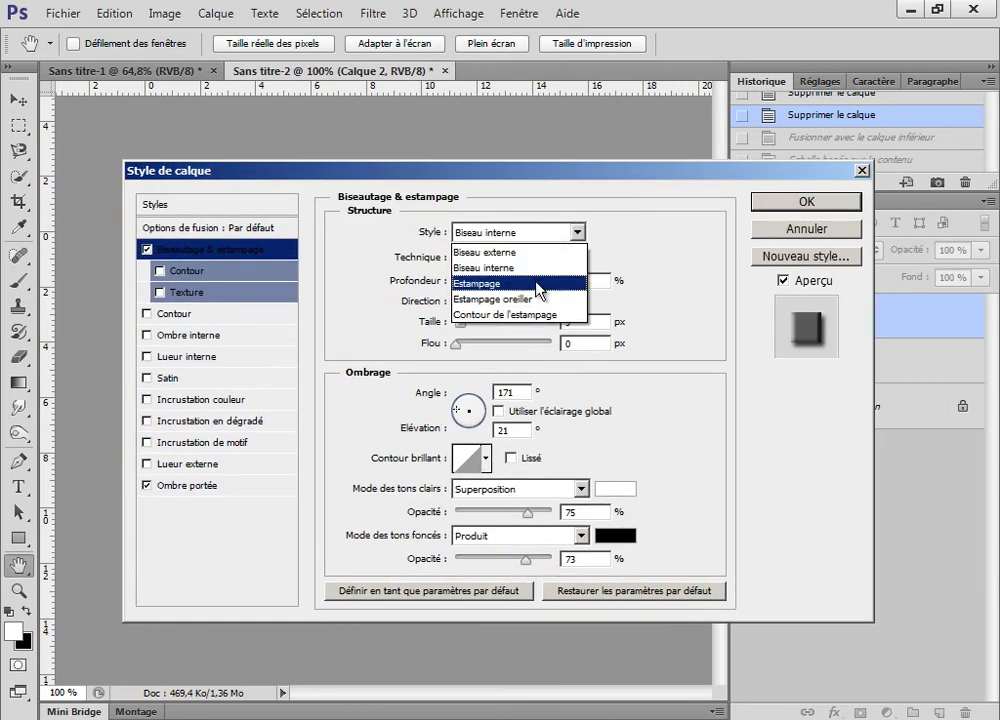
left_click(520, 297)
left_click_drag(482, 182, 933, 151)
mouse_move(905, 378)
left_mouse_down()
mouse_move(926, 379)
mouse_move(918, 365)
left_mouse_up()
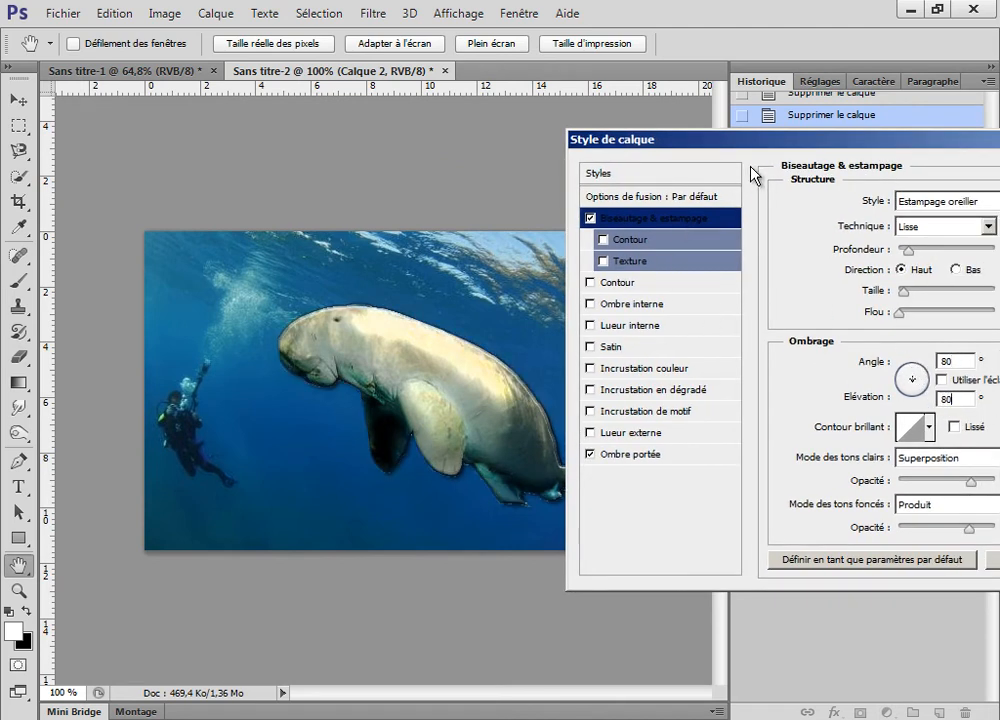
left_click_drag(749, 150, 386, 151)
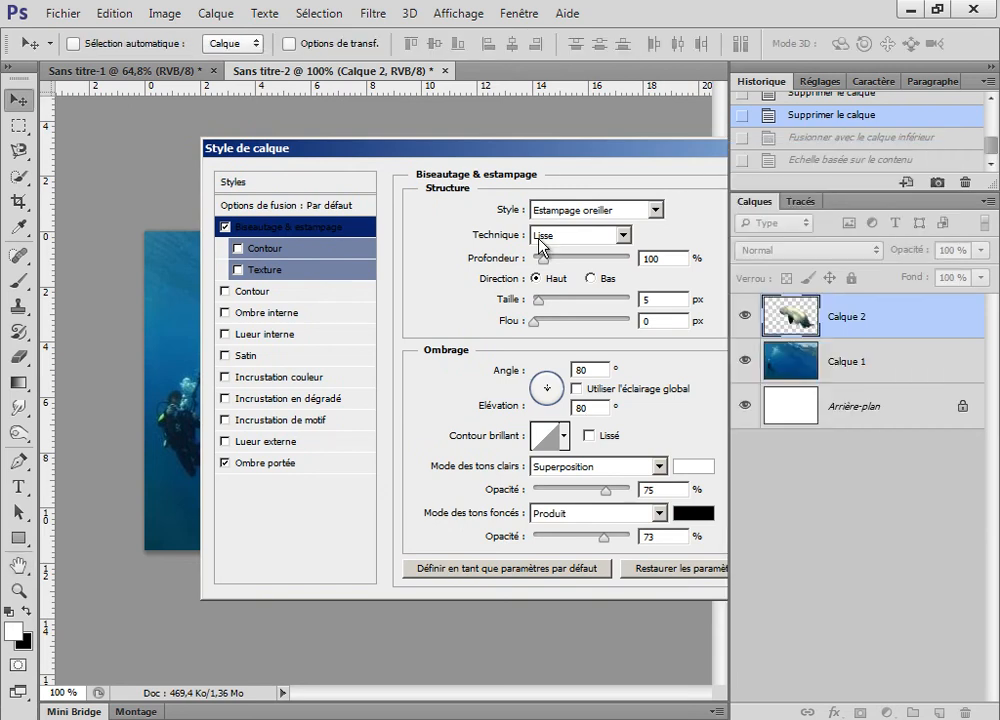
key("Escape")
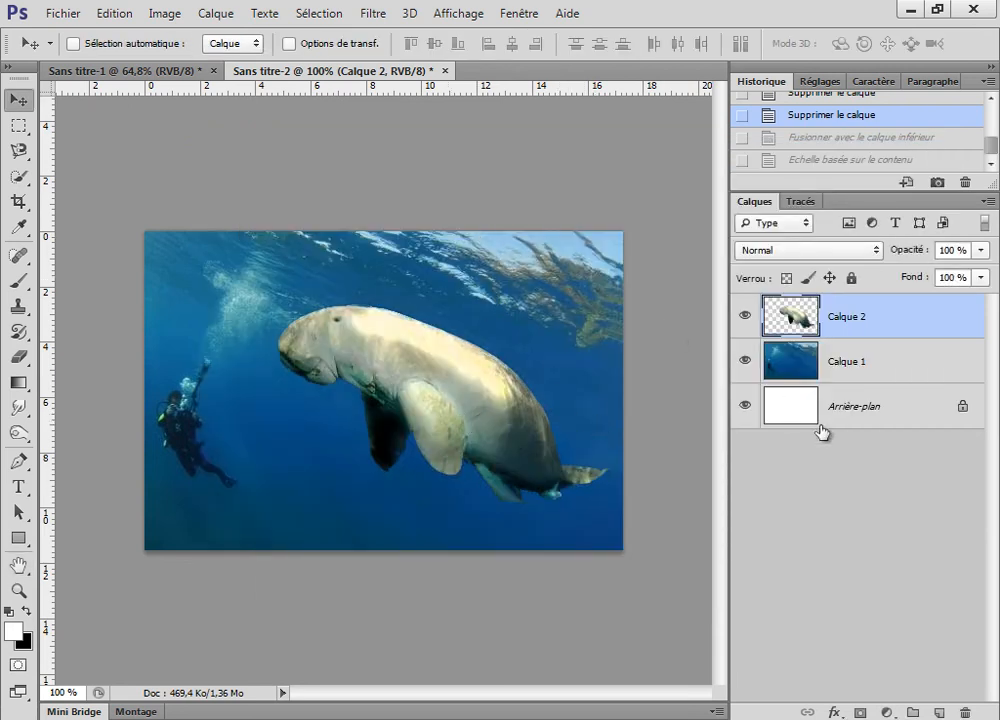
Step: Add a 3 px black exterior stroke (Contour) to the dugong on Calque 2
left_click(834, 712)
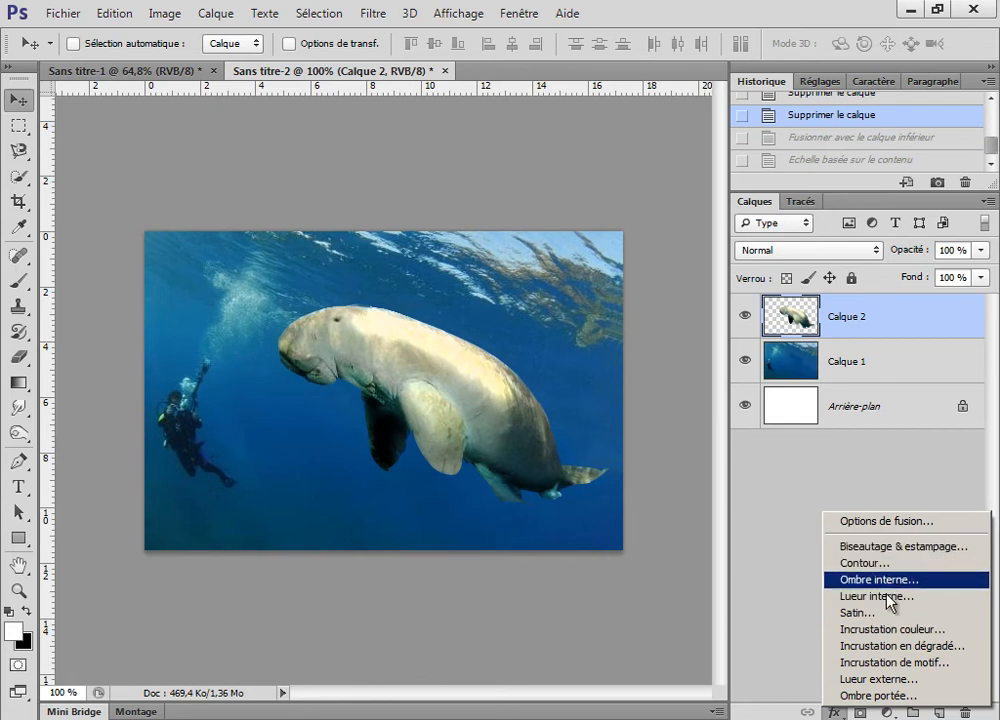
left_click(846, 563)
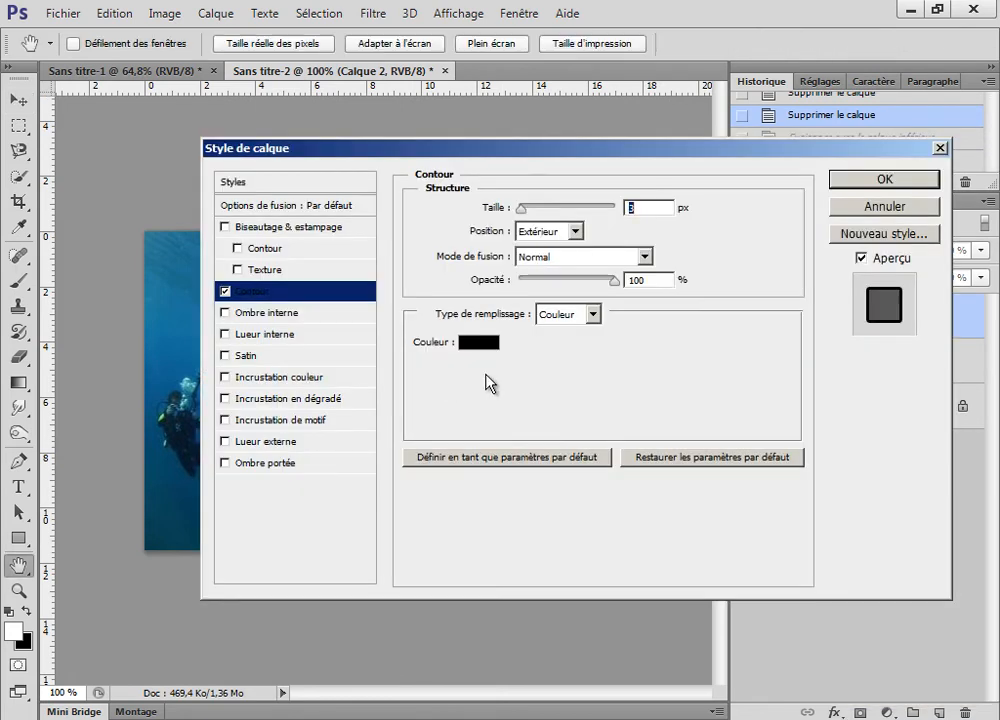
left_click_drag(468, 152, 795, 193)
key("Return")
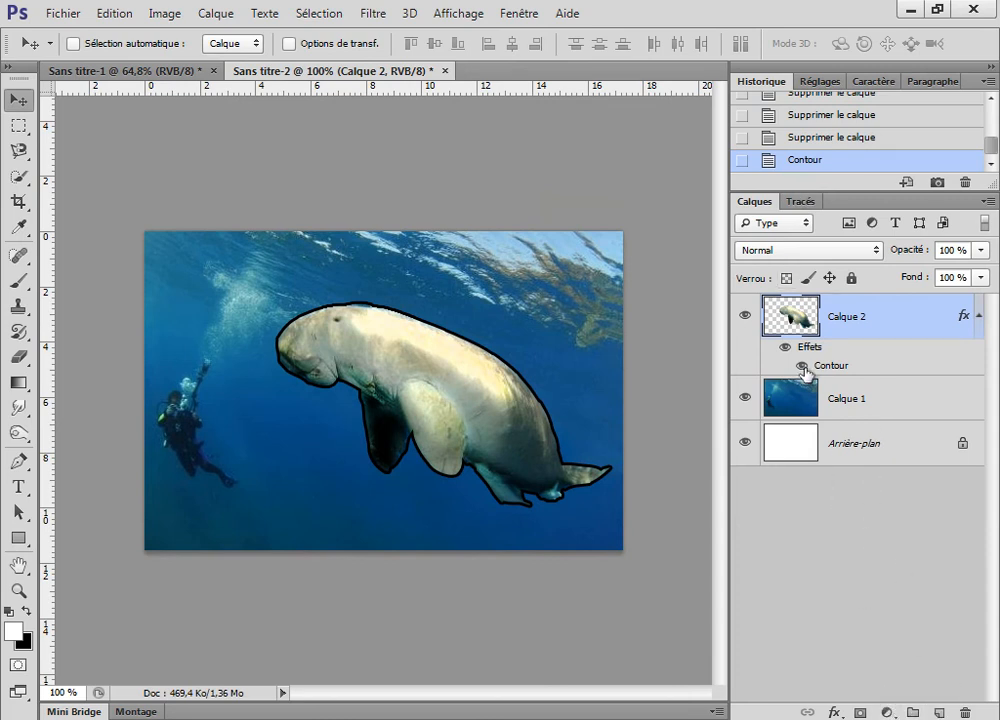
Step: Review the list of layer styles and delete the effects from Calque 2
left_click(834, 712)
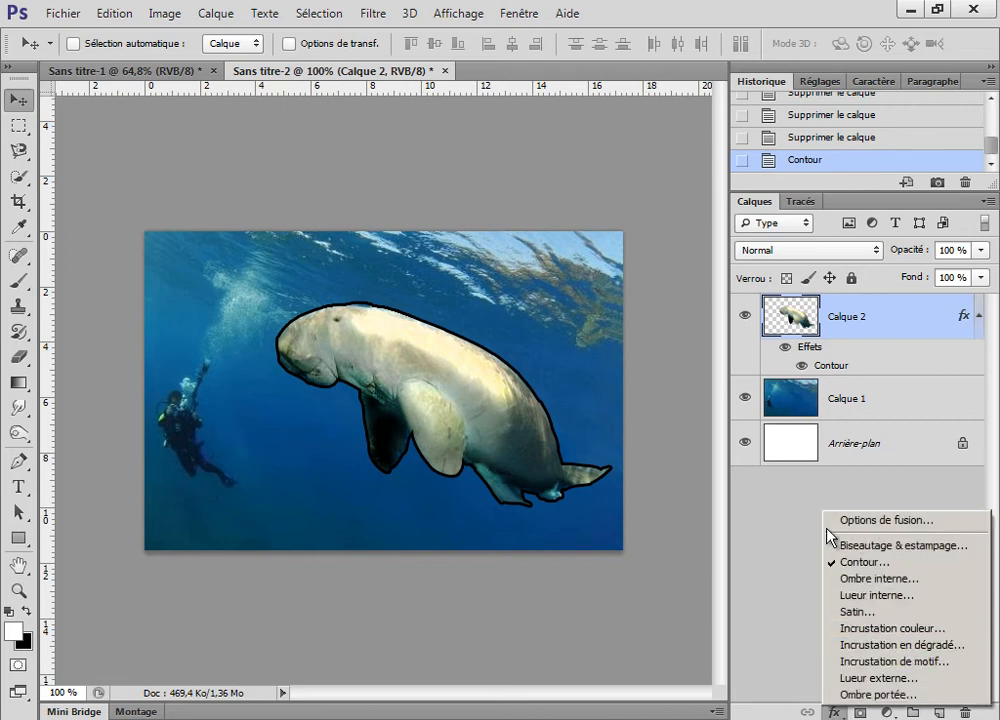
left_click(803, 318)
left_click_drag(818, 348, 953, 654)
left_click_drag(969, 711, 966, 712)
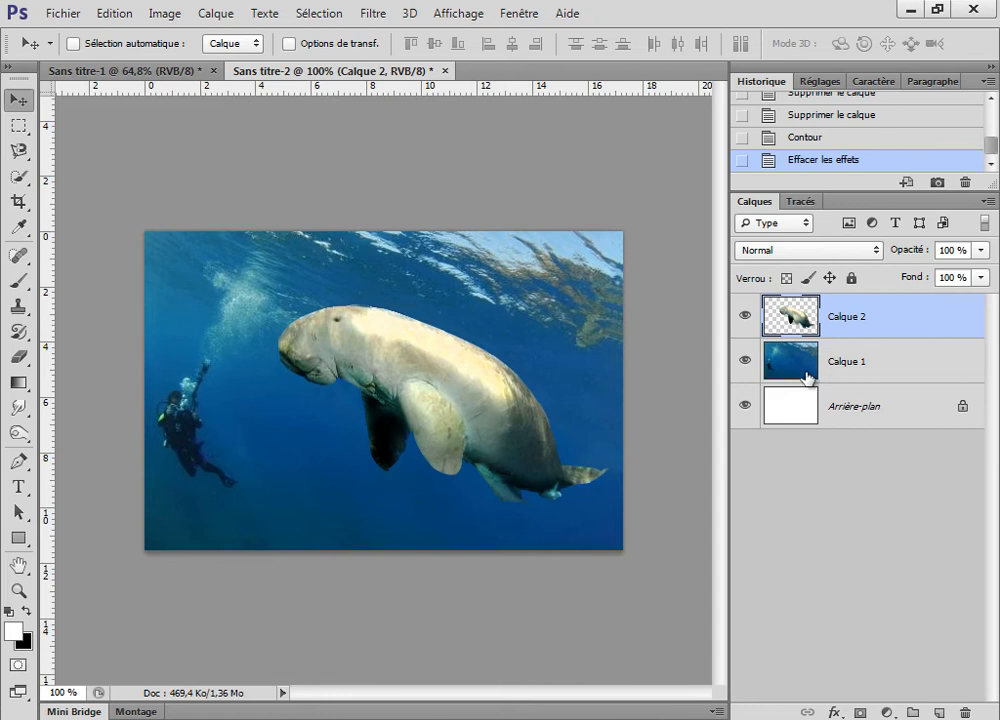
Step: Add a gradient map adjustment layer above Calque 2 using the violet-to-orange gradient preset
left_click(886, 712)
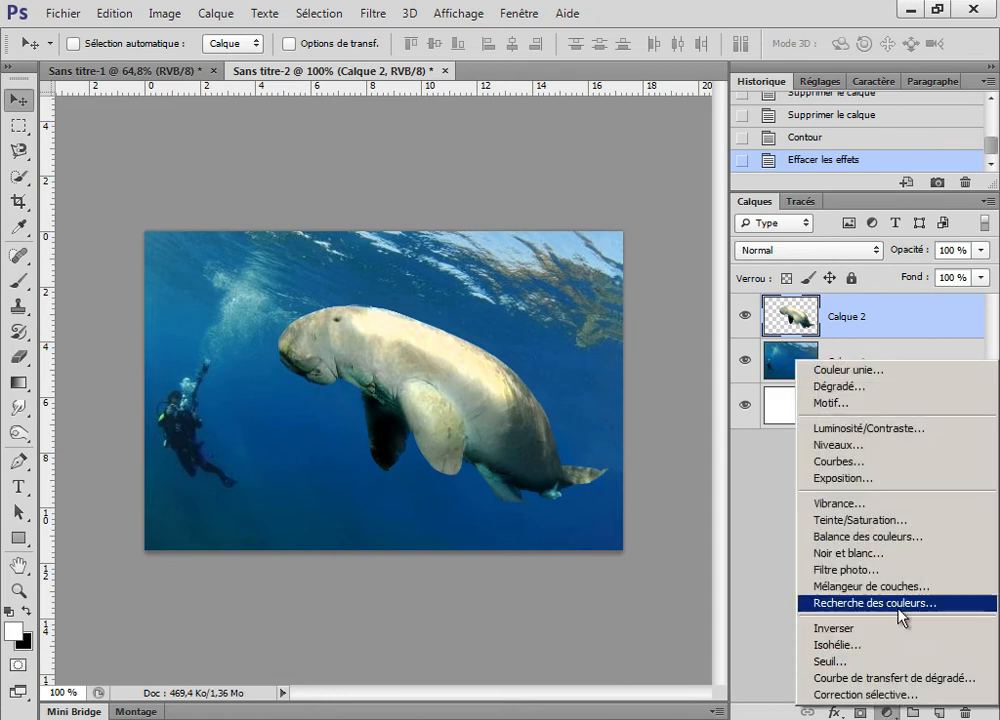
left_click(901, 679)
left_click(648, 318)
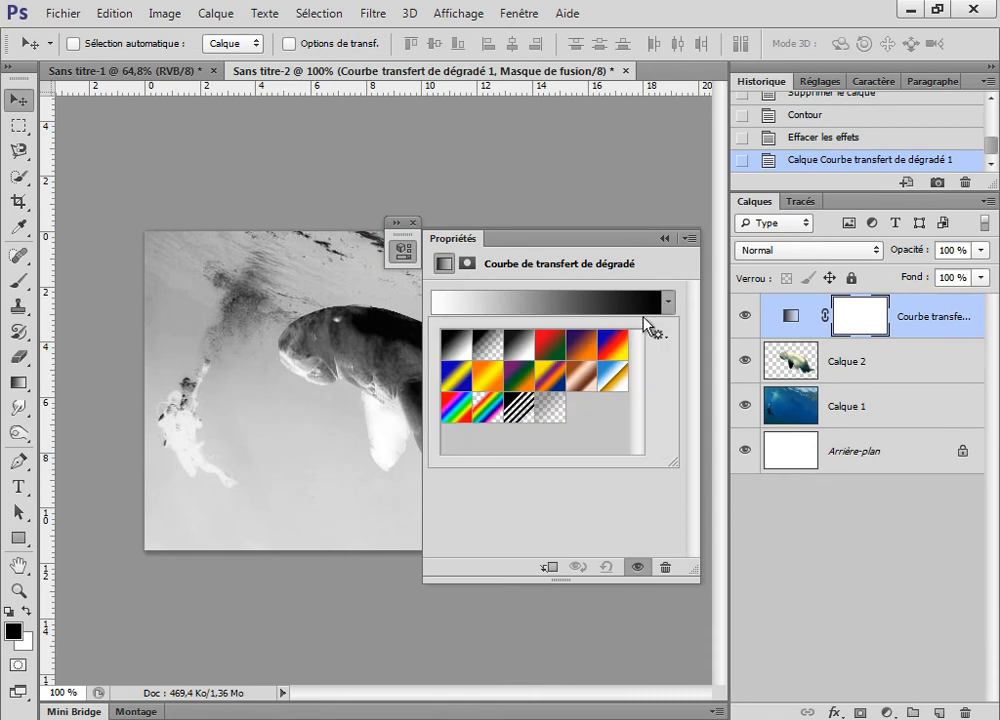
left_click(584, 350)
left_click_drag(553, 244, 579, 290)
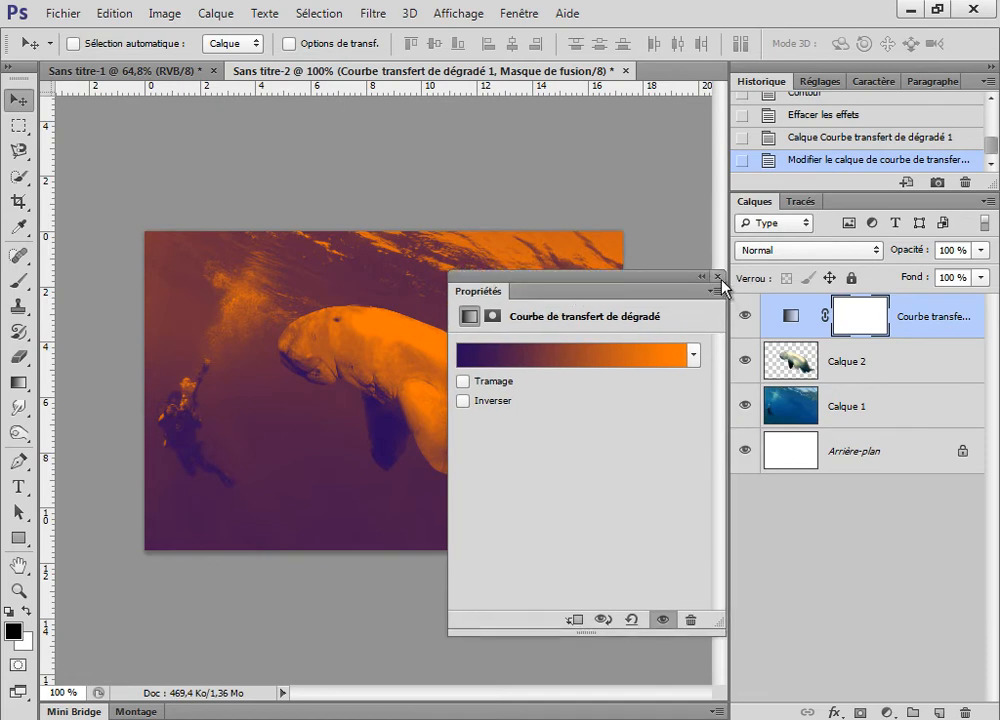
left_click(717, 276)
Step: Delete the gradient map layer, restore it from the history, and set its blend mode to Incrustation
left_click_drag(917, 318, 965, 712)
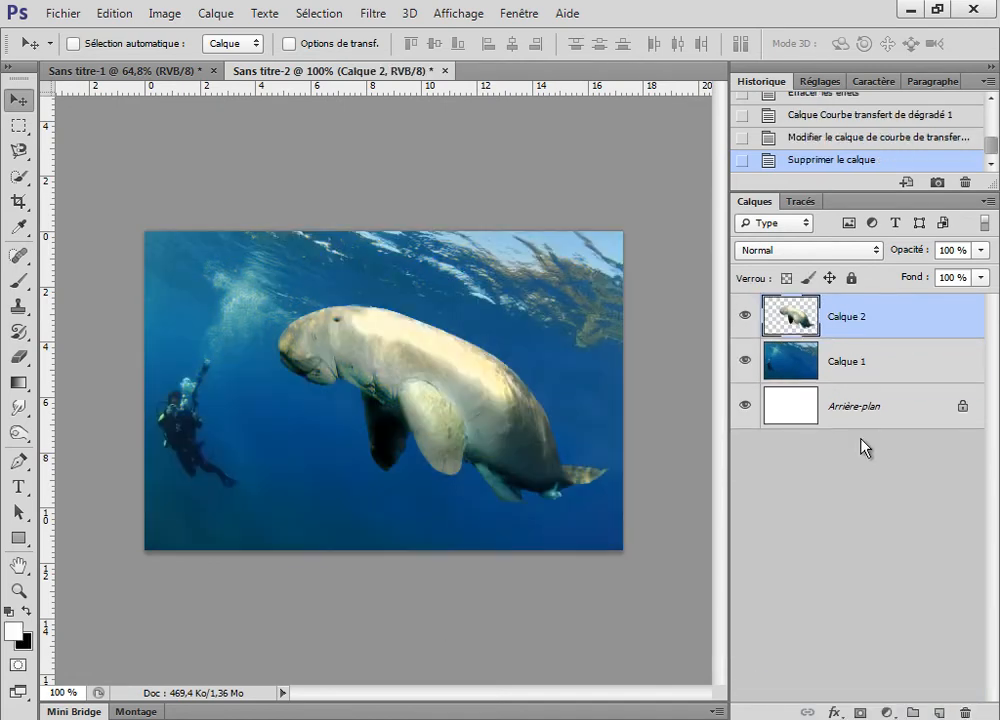
left_click(818, 137)
left_click(795, 250)
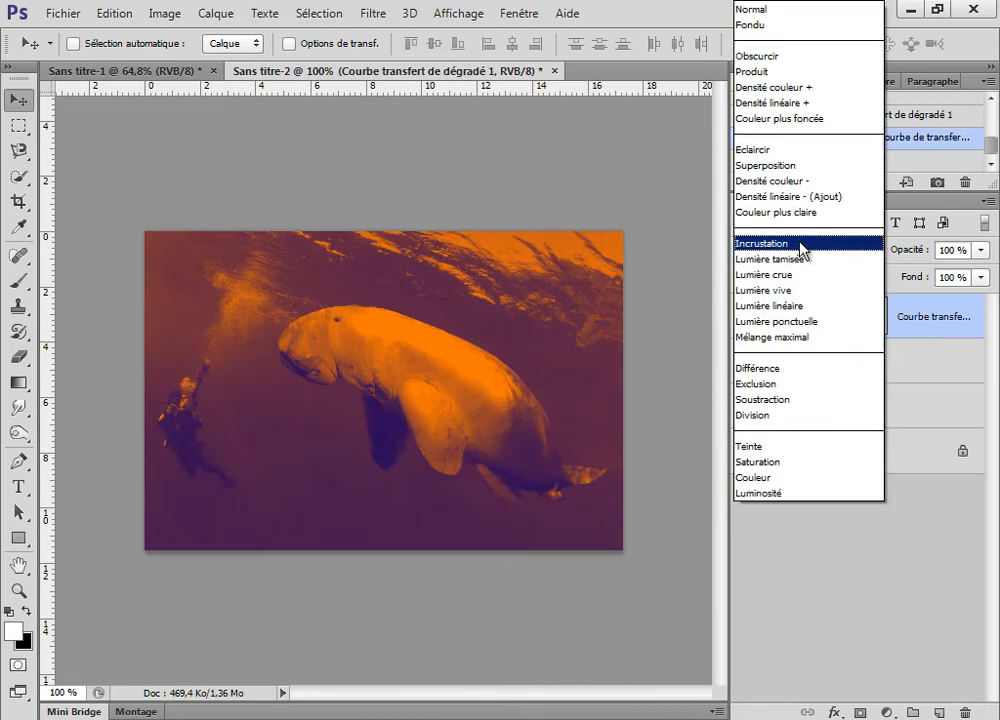
left_click(745, 245)
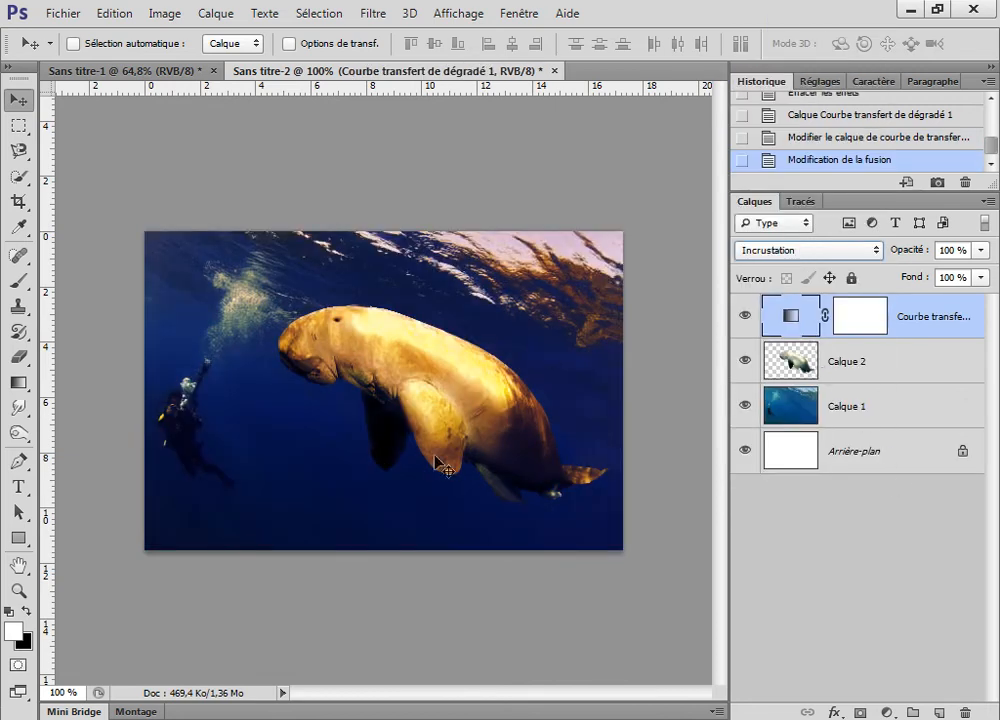
Step: Cycle the gradient map layer through neighbouring blend modes, ending on Densité linéaire - (Ajout)
left_click(872, 252)
left_click(822, 245)
key("Down")
key("Down")
key("Down")
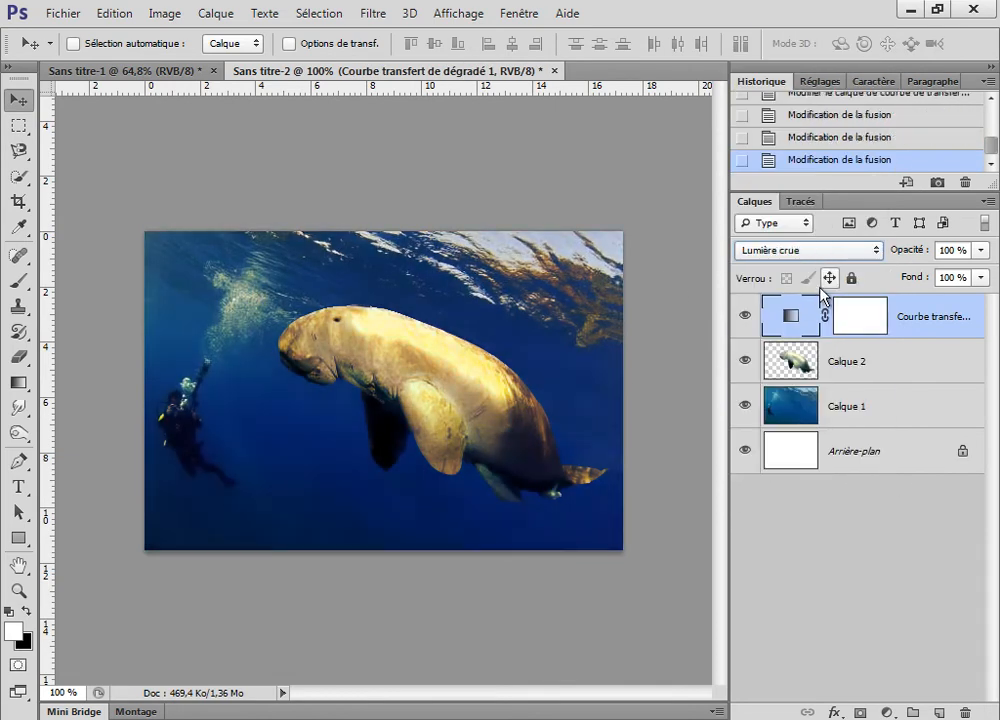
key("Down")
key("Down")
key("Up")
key("Up")
key("Up")
key("Up")
key("Up")
key("Up")
key("Up")
key("Up")
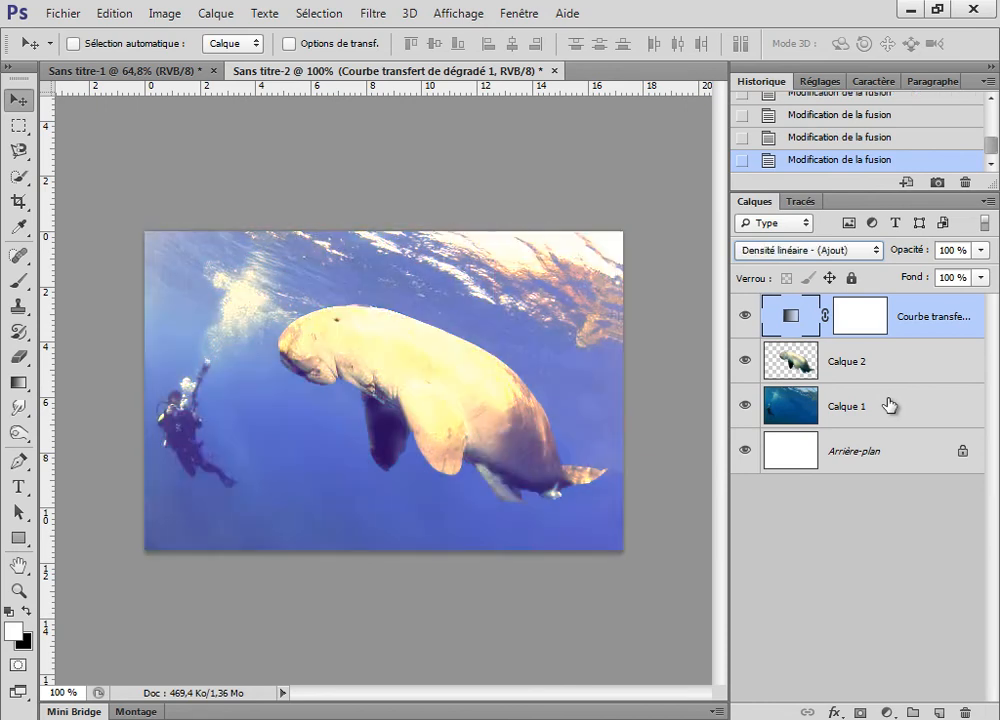
Step: Cycle the gradient map layer back through the preceding blend modes, ending on Superposition
key("Up")
key("Up")
key("Down")
key("Up")
key("Up")
key("Up")
key("Up")
key("Up")
key("Up")
key("Up")
key("Up")
Step: Delete the gradient map adjustment layer and add a new empty layer above Calque 2
left_click(846, 328)
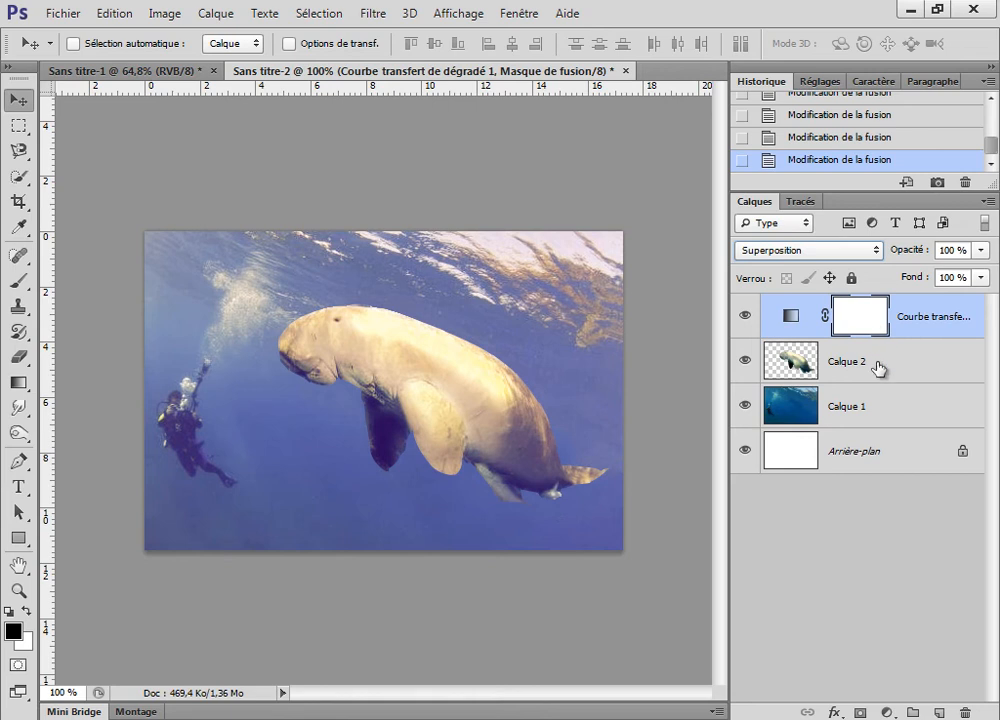
left_click(897, 355)
left_click_drag(902, 316, 965, 712)
left_click(935, 712)
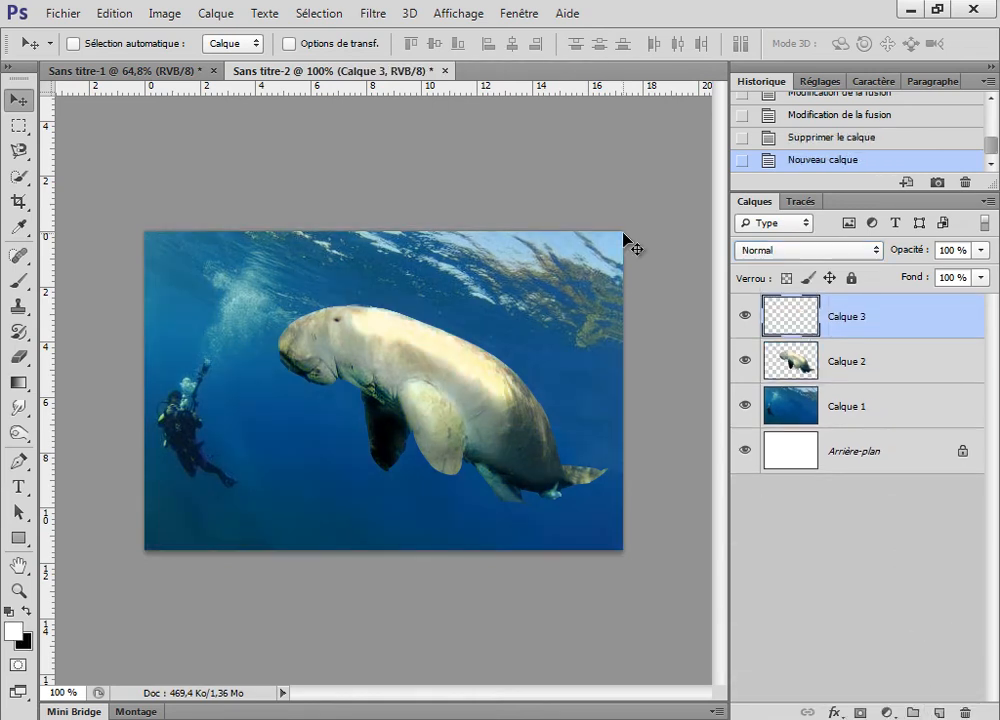
Step: Set up the Gradient tool with the violet-to-orange preset and the Différence mode
left_click(19, 384)
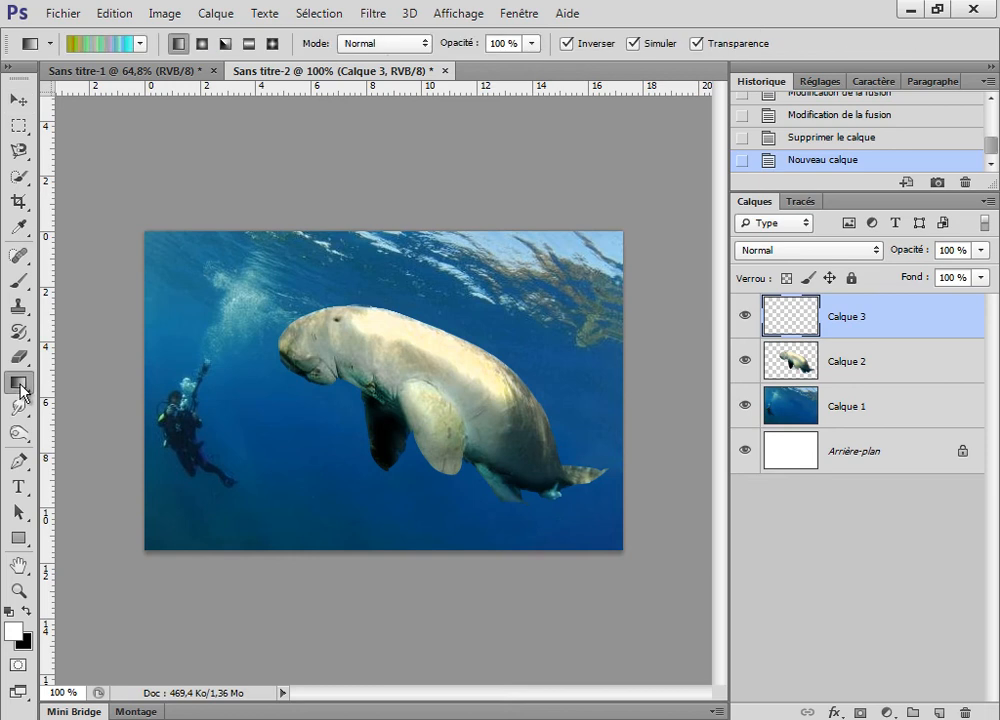
left_click(140, 44)
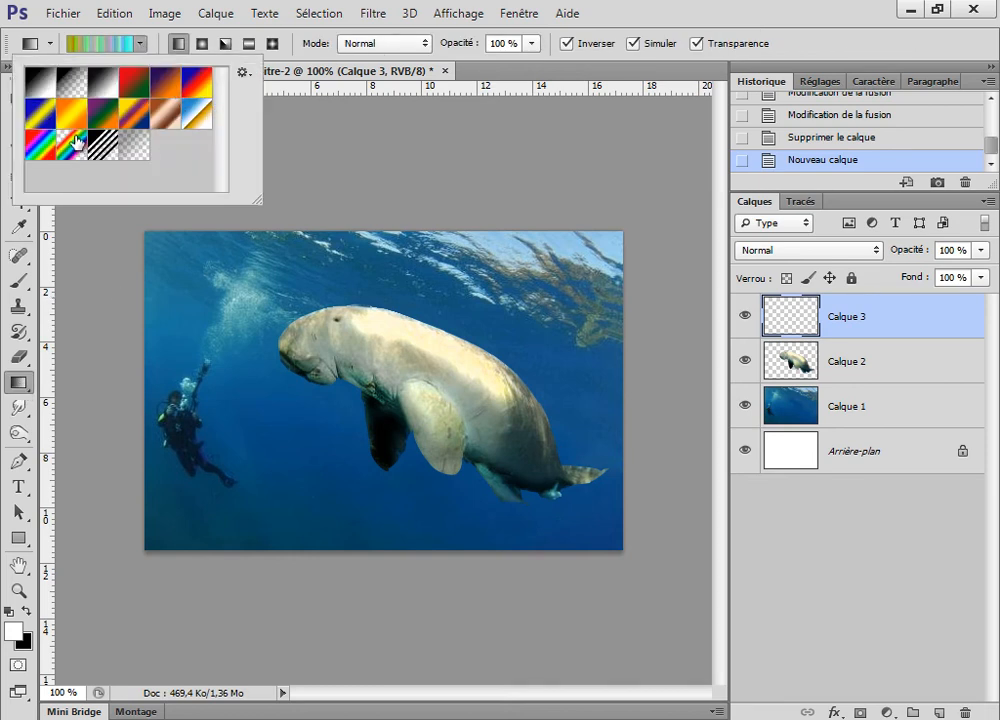
left_click(133, 93)
left_click(152, 80)
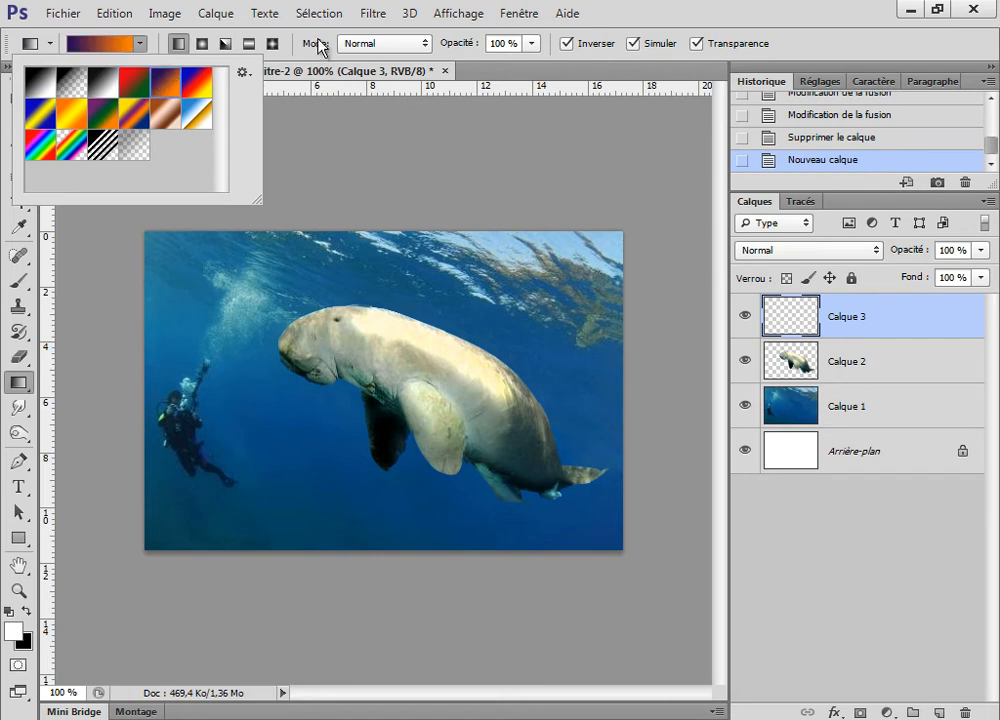
left_click(385, 43)
left_click(398, 440)
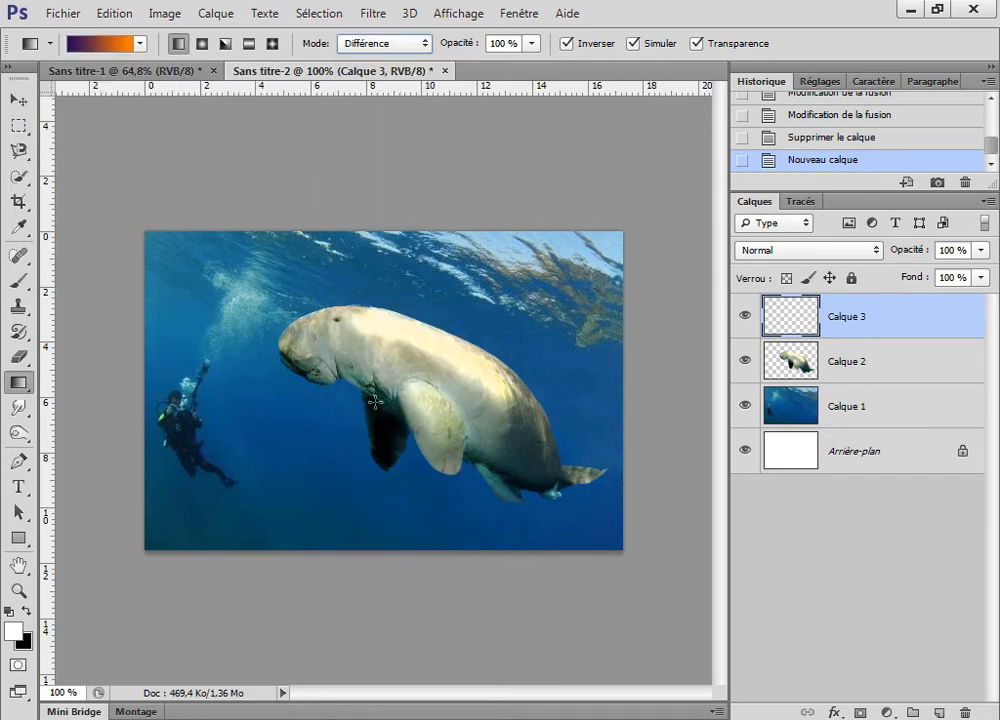
Step: Fill Calque 3 with overlapping gradients in varied directions, starting with linear ones and switching to radial, to build an abstract colour pattern
left_click_drag(362, 371, 437, 400)
left_click_drag(543, 344, 335, 380)
left_click(202, 43)
left_click_drag(286, 263, 433, 408)
left_click_drag(437, 273, 591, 442)
left_click_drag(598, 451, 550, 64)
left_click_drag(388, 368, 458, 531)
left_click_drag(362, 513, 250, 200)
left_click_drag(371, 430, 437, 469)
left_click_drag(691, 358, 560, 473)
left_click_drag(415, 281, 556, 481)
left_click_drag(270, 364, 310, 495)
left_click_drag(385, 500, 412, 338)
left_click_drag(335, 272, 368, 538)
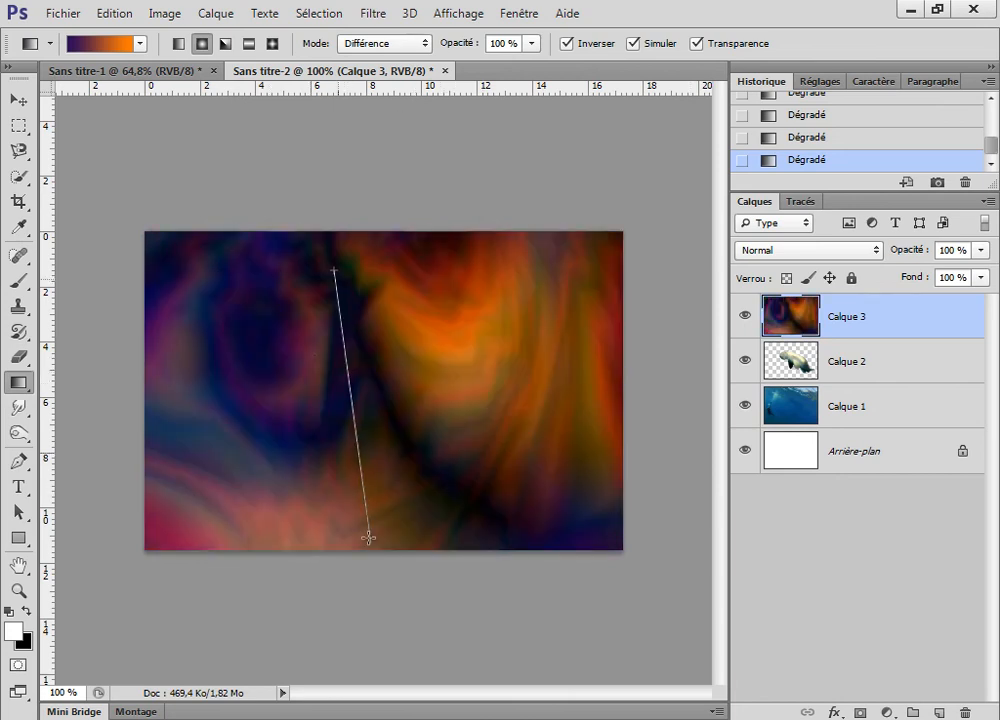
left_click_drag(277, 341, 386, 346)
left_click_drag(185, 316, 288, 145)
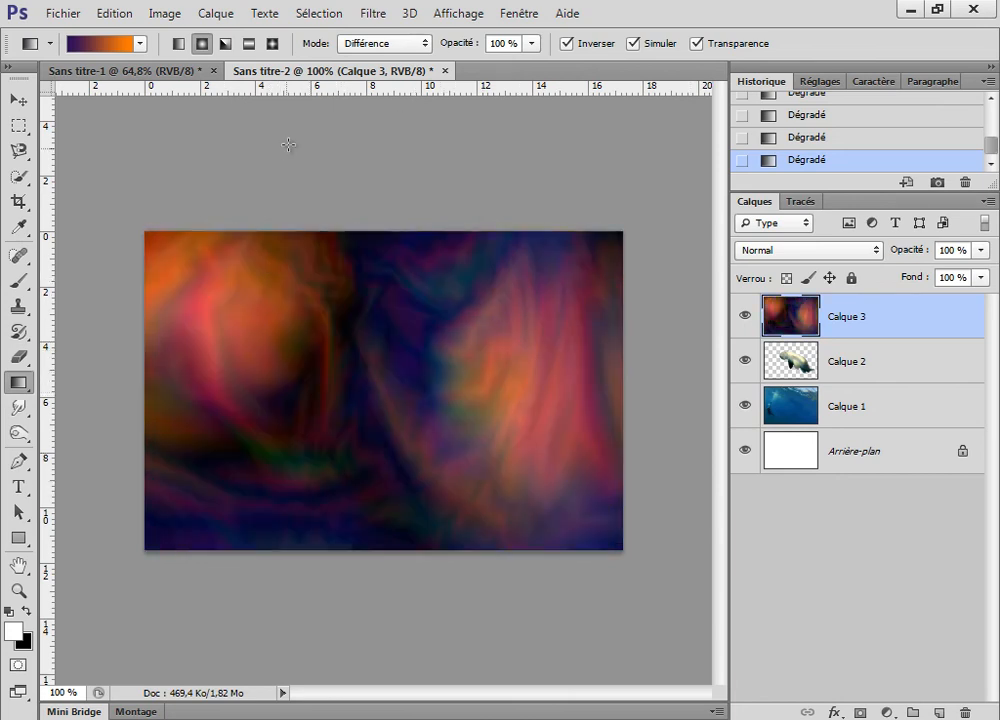
Step: Invert the colours of Calque 3 and set its blend mode to Incrustation
key("ctrl+i")
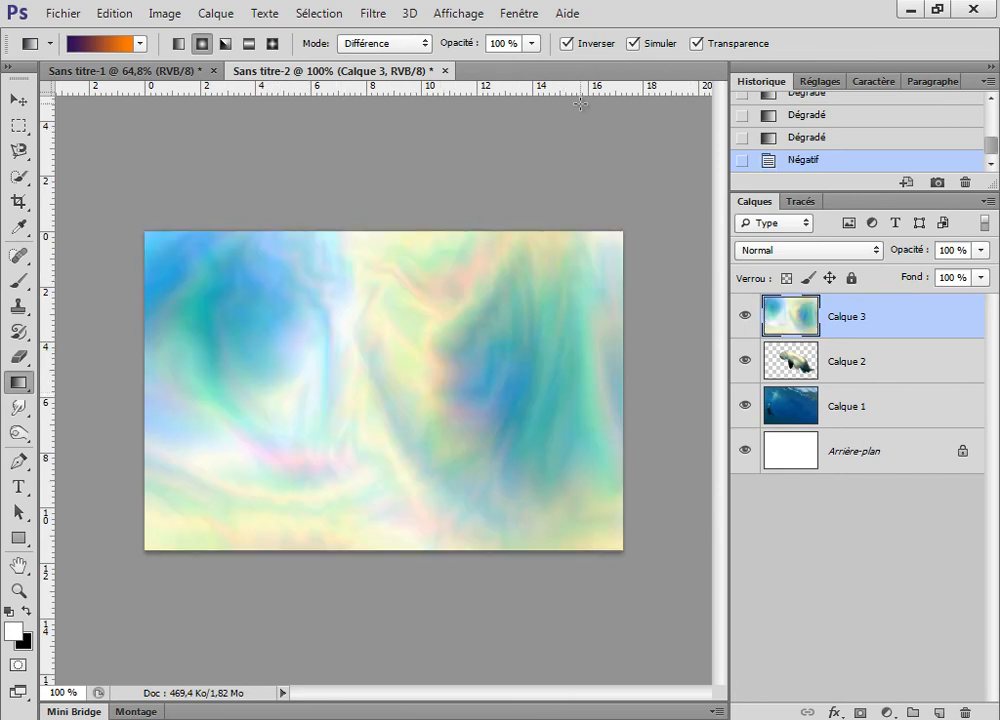
left_click(778, 249)
left_click(790, 247)
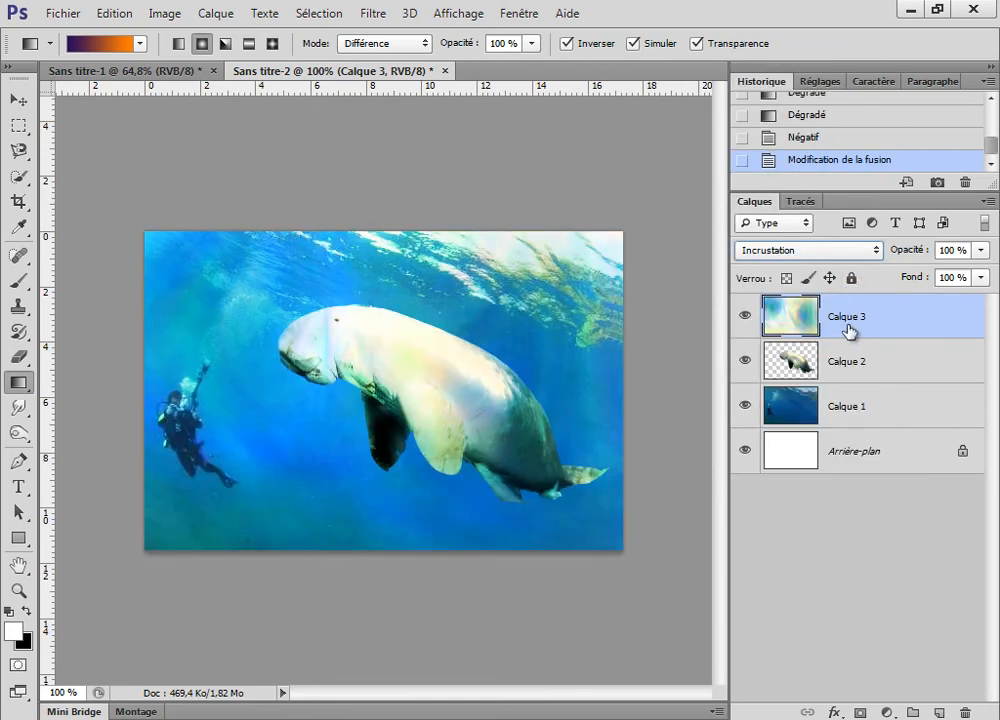
Step: Step Calque 3 through the blend modes that follow Incrustation, ending on Division
key("Down")
key("Down")
key("Up")
key("Down")
key("Down")
key("Down")
key("Down")
key("Down")
key("Down")
key("Down")
key("Down")
key("Down")
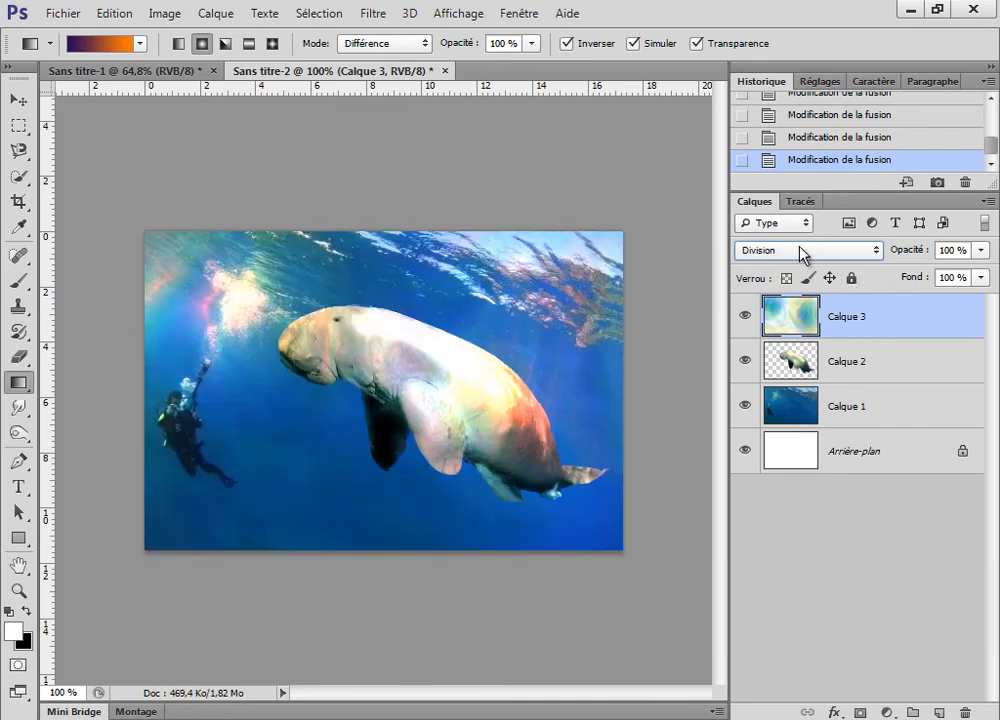
Step: Set Calque 3's blend mode to Superposition and step through the following modes as far as Incrustation
left_click(804, 254)
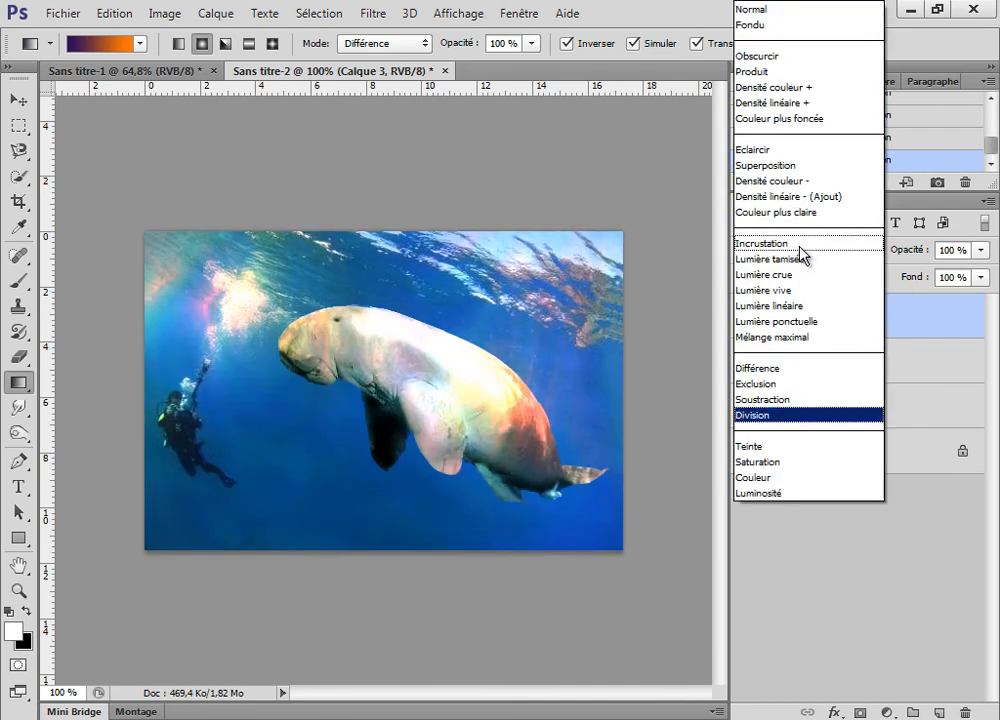
left_click(800, 166)
key("Down")
key("Down")
key("Down")
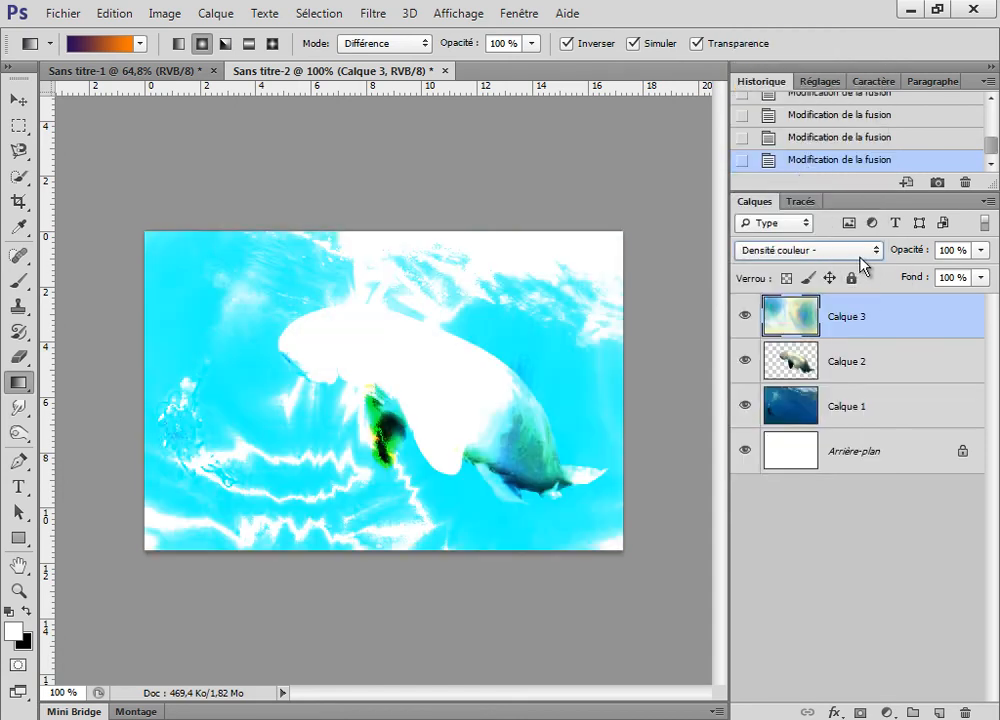
key("Down")
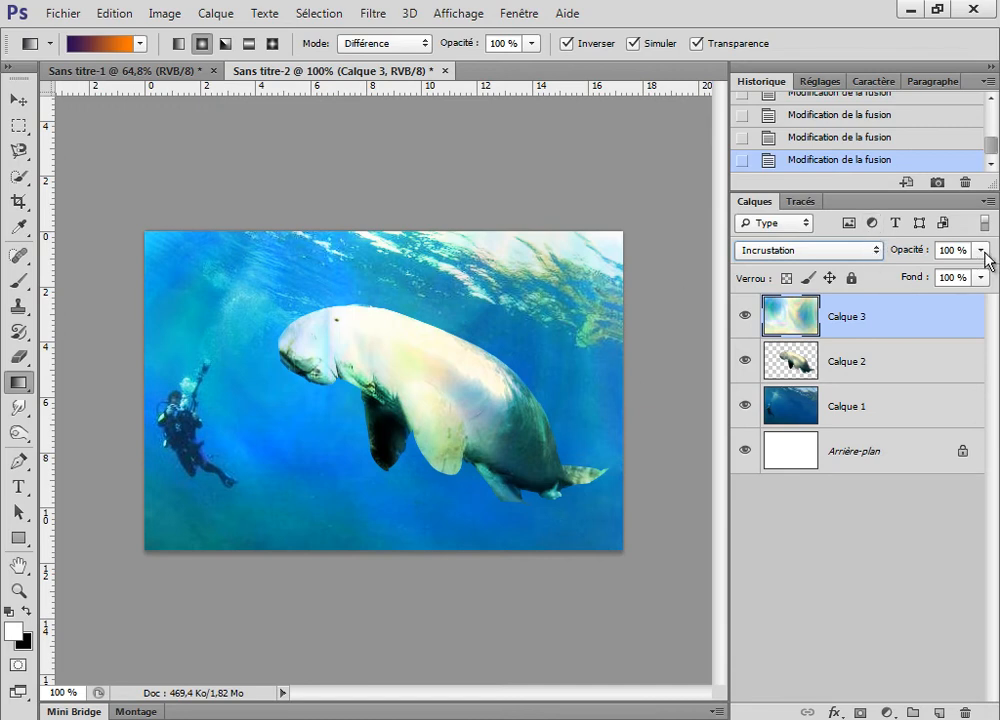
Step: Lower Calque 3's opacity to 71% and try the Densité linéaire - (Ajout) and Couleur plus claire blend modes
left_click(983, 251)
mouse_move(938, 277)
left_mouse_down()
mouse_move(967, 275)
mouse_move(940, 271)
mouse_move(956, 275)
left_mouse_up()
left_click(850, 251)
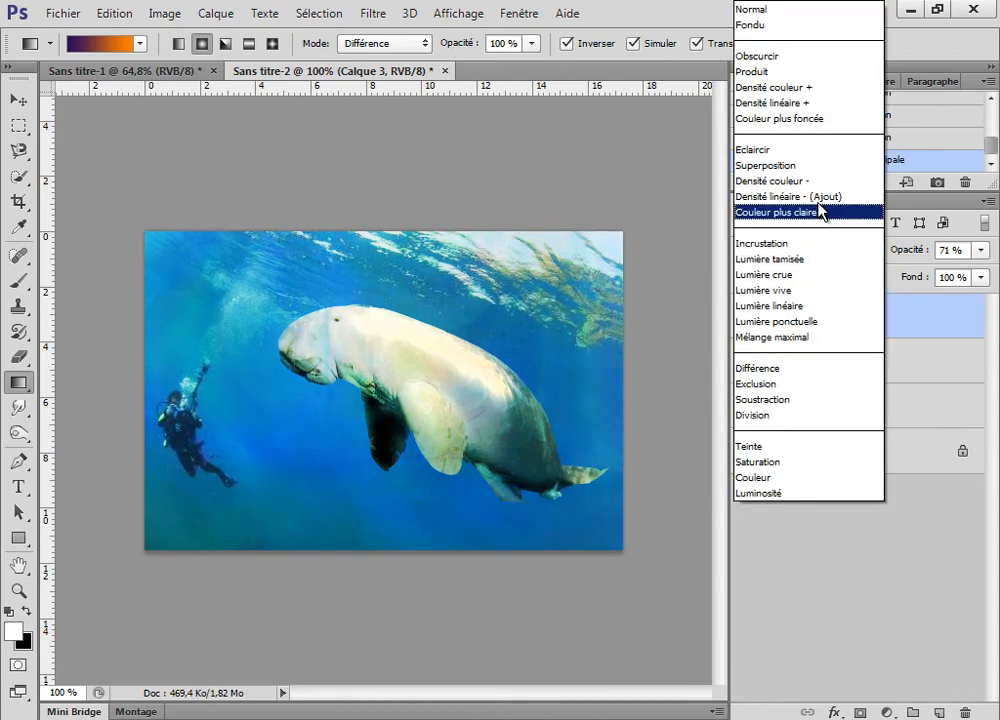
left_click(812, 197)
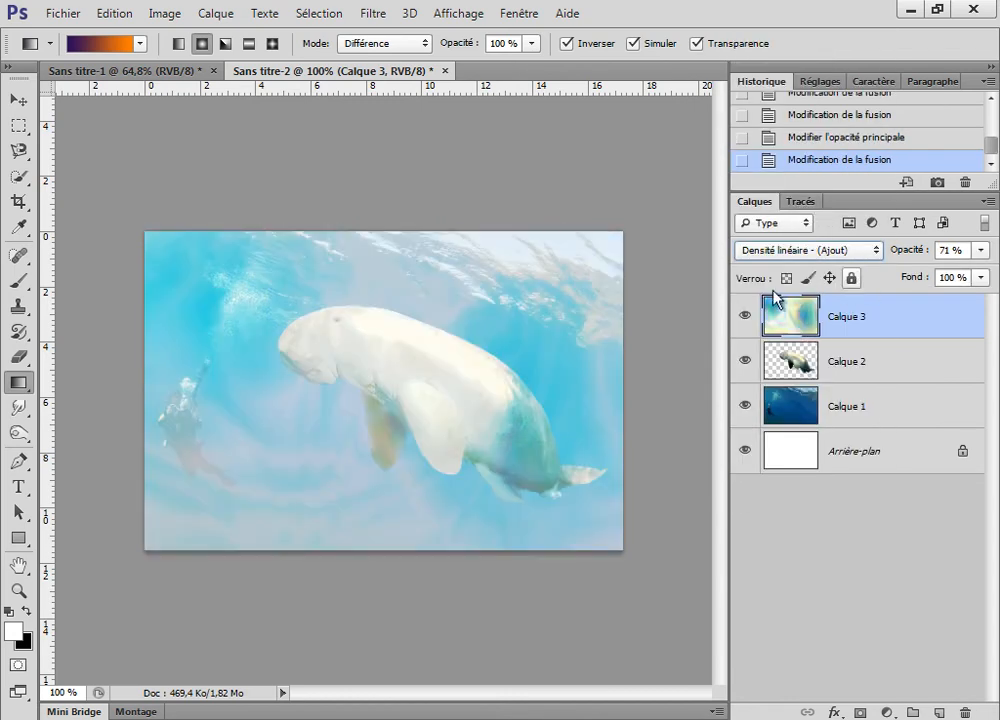
left_click(788, 252)
left_click(829, 212)
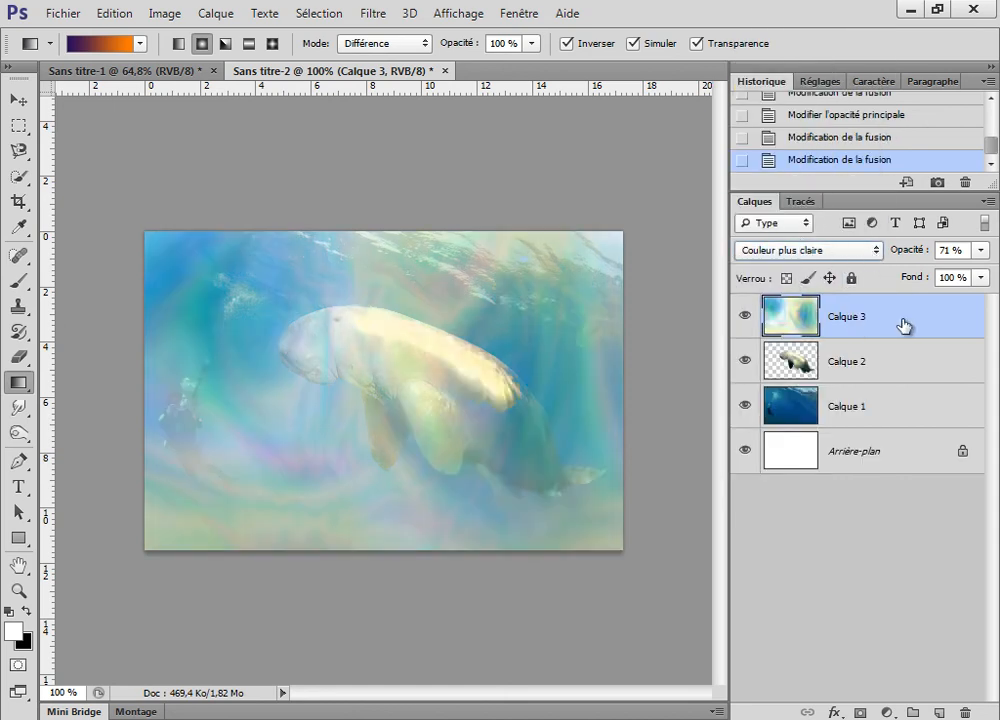
Step: Delete the gradient-filled Calque 3 and activate the Move tool
left_click_drag(806, 306, 965, 712)
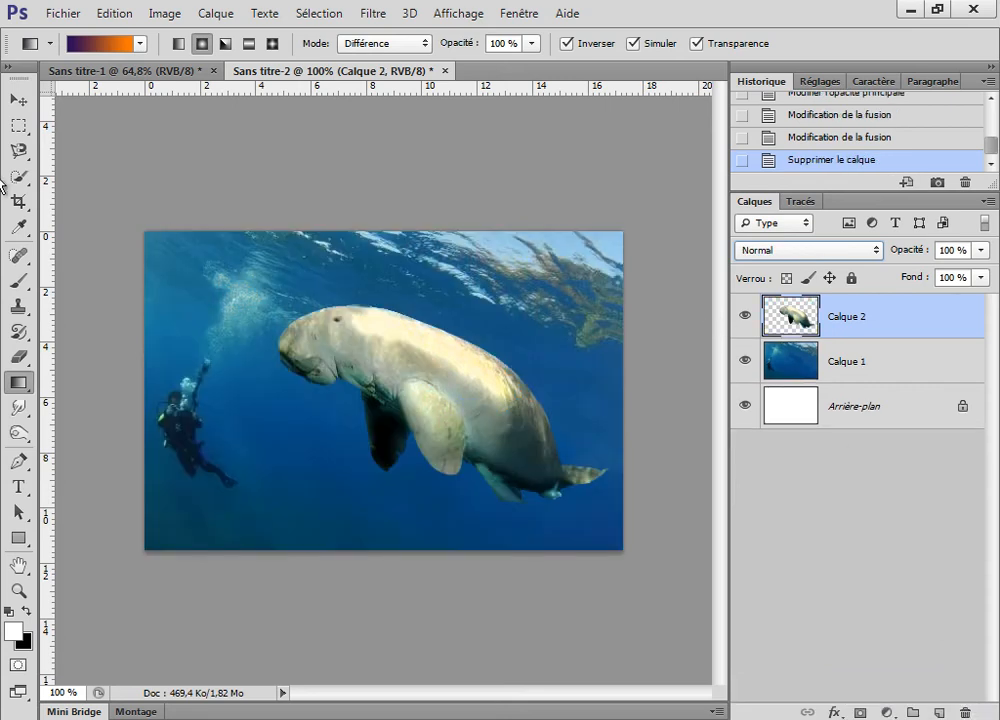
left_click(20, 101)
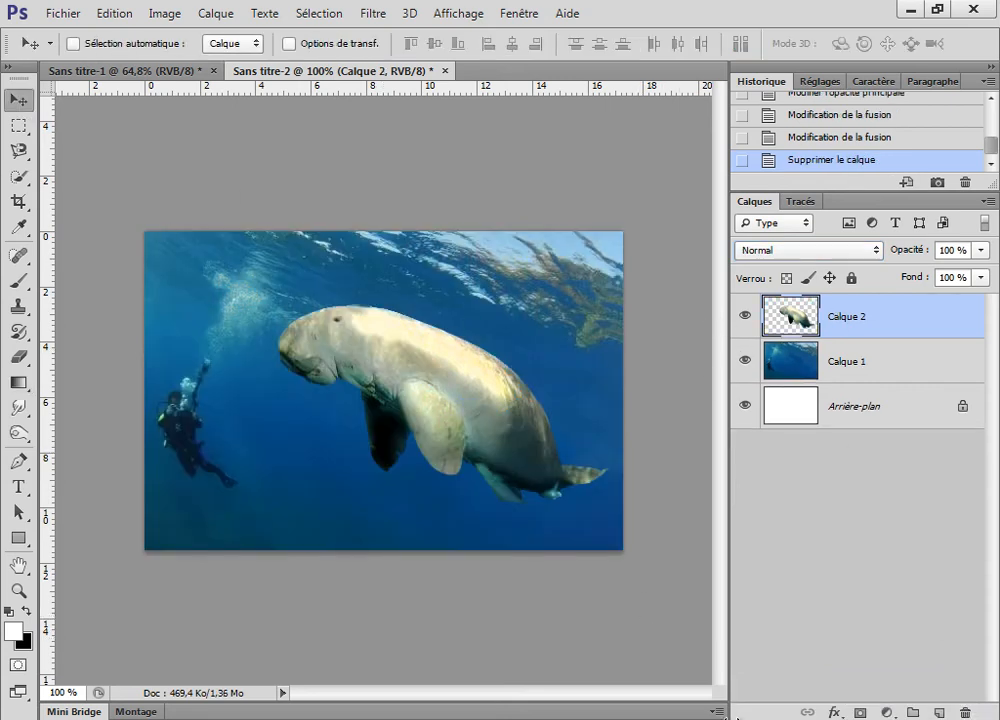
Step: Copy the lens flare image from the web browser and paste it into the Photoshop document as a new layer
key("alt+Tab")
left_click(295, 13)
right_click(387, 270)
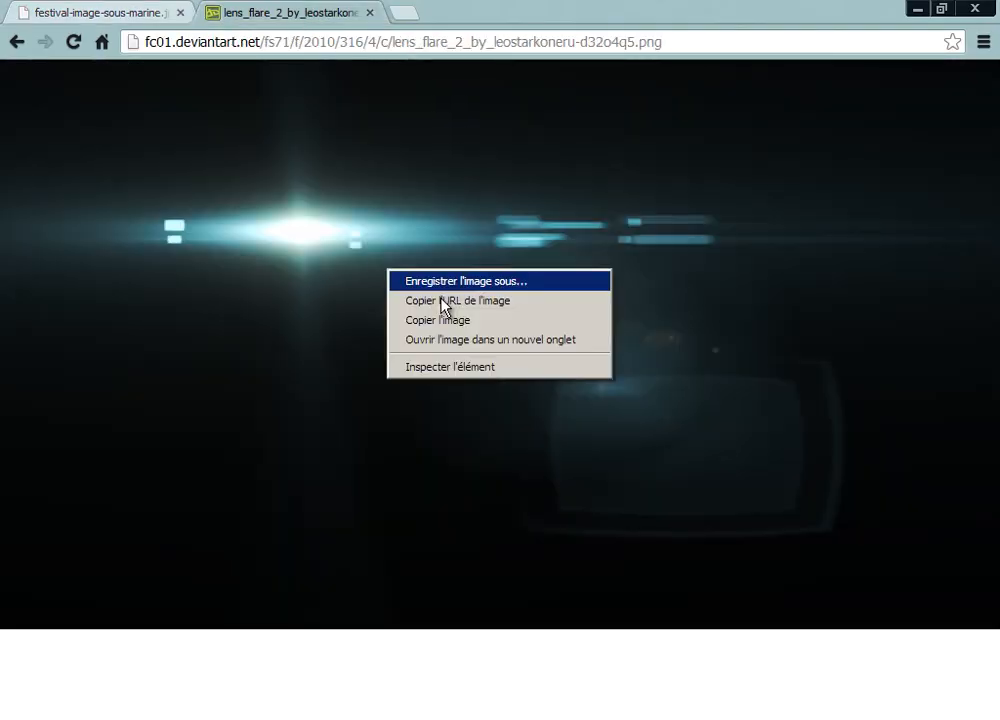
left_click(465, 320)
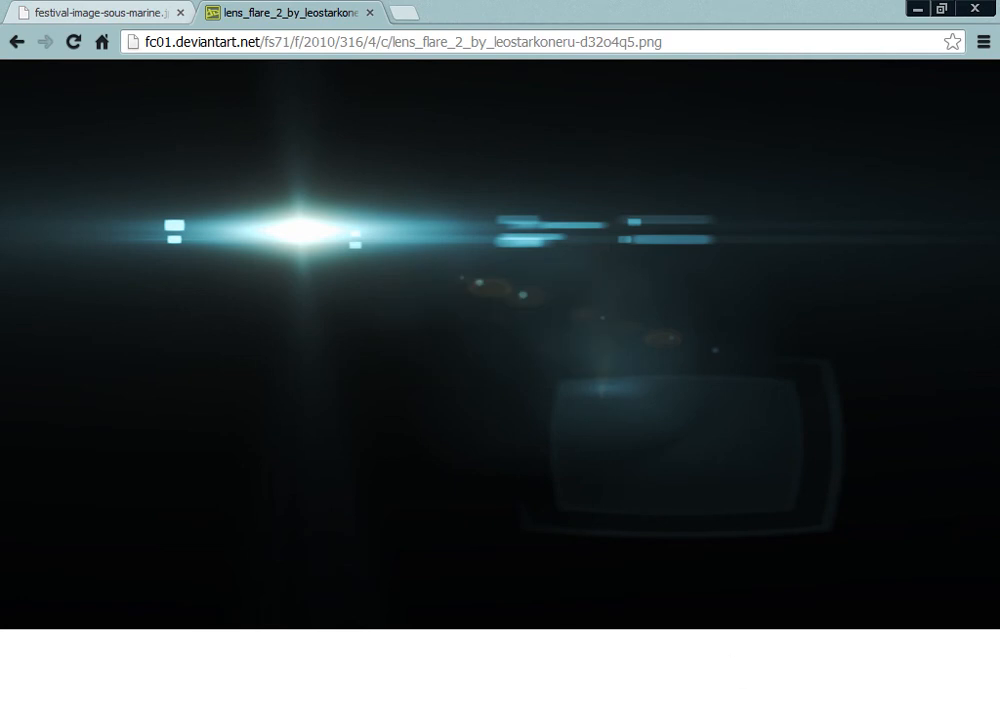
key("alt+Tab")
key("ctrl+v")
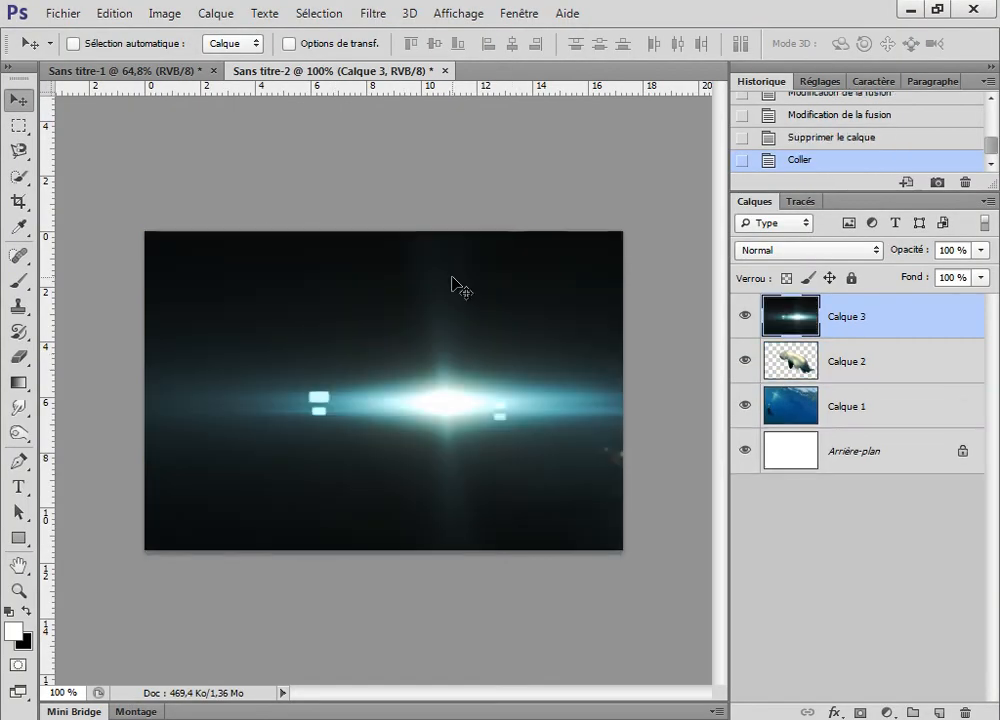
Step: Shift the pasted lens flare up and darken its background with Levels, setting the black input level to 22
left_click_drag(516, 448, 433, 372)
key("ctrl+l")
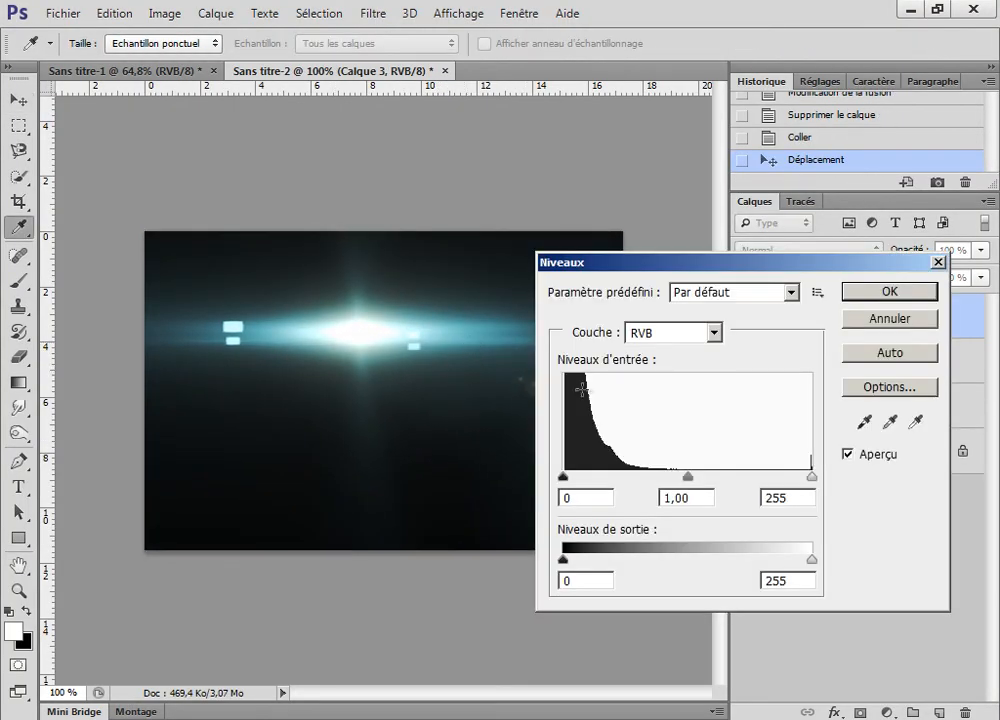
left_click_drag(564, 485, 585, 485)
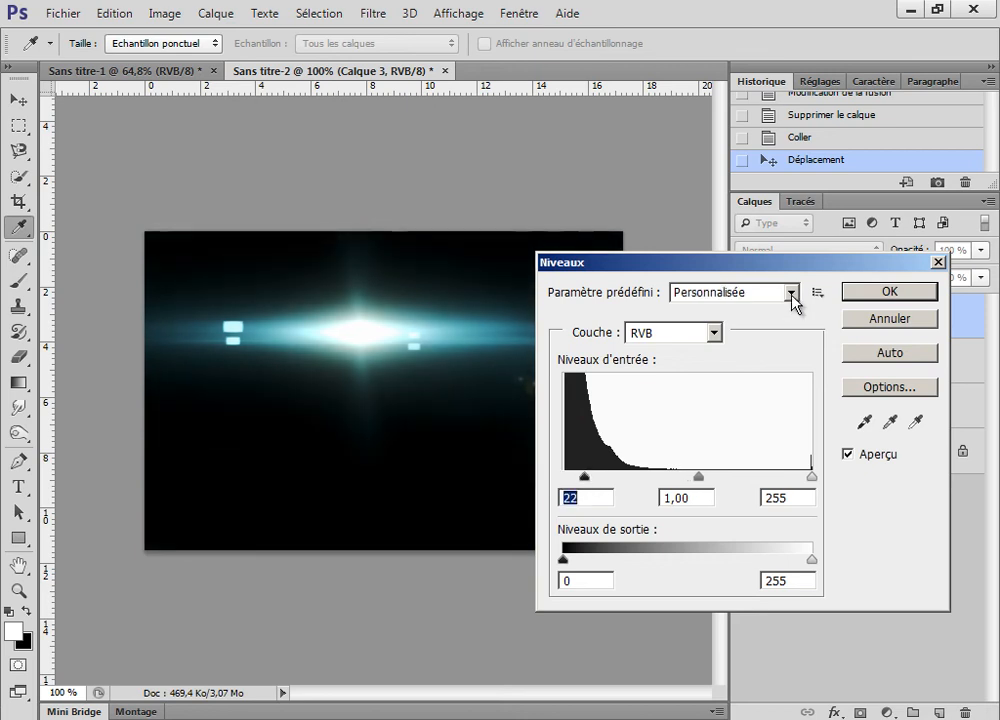
left_click(886, 295)
Step: Set the lens flare layer's blend mode to Superposition and position the flare at the image's upper left, above the diver
left_click_drag(453, 388, 278, 328)
left_click(781, 252)
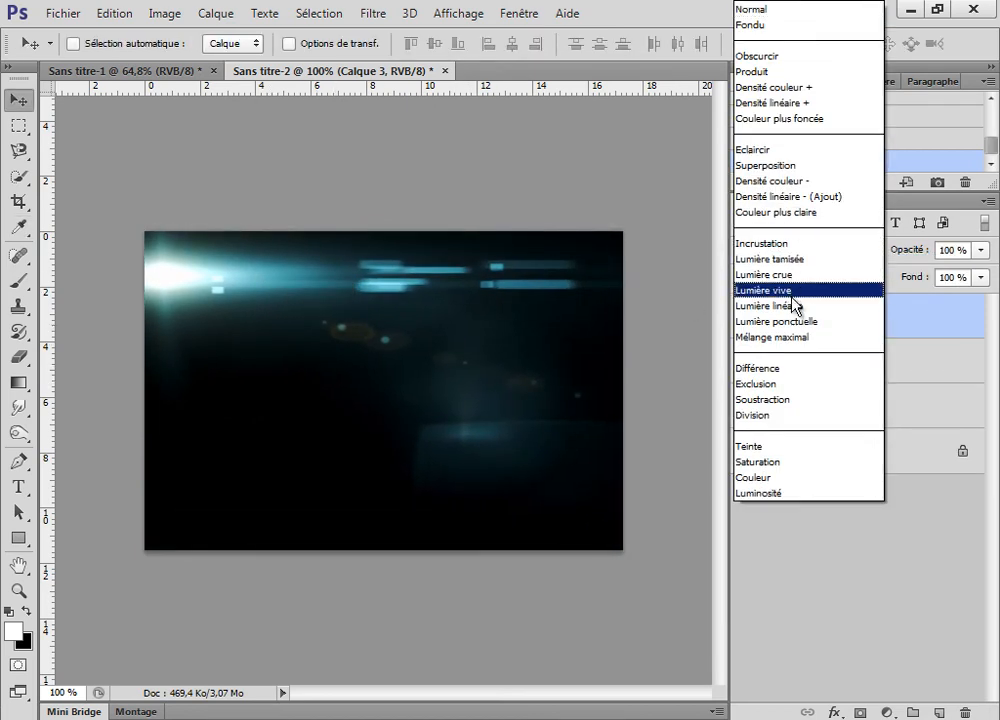
left_click(789, 167)
left_click_drag(263, 321, 283, 452)
left_click_drag(360, 475, 341, 318)
mouse_move(410, 314)
left_mouse_down()
mouse_move(440, 321)
mouse_move(428, 323)
left_mouse_up()
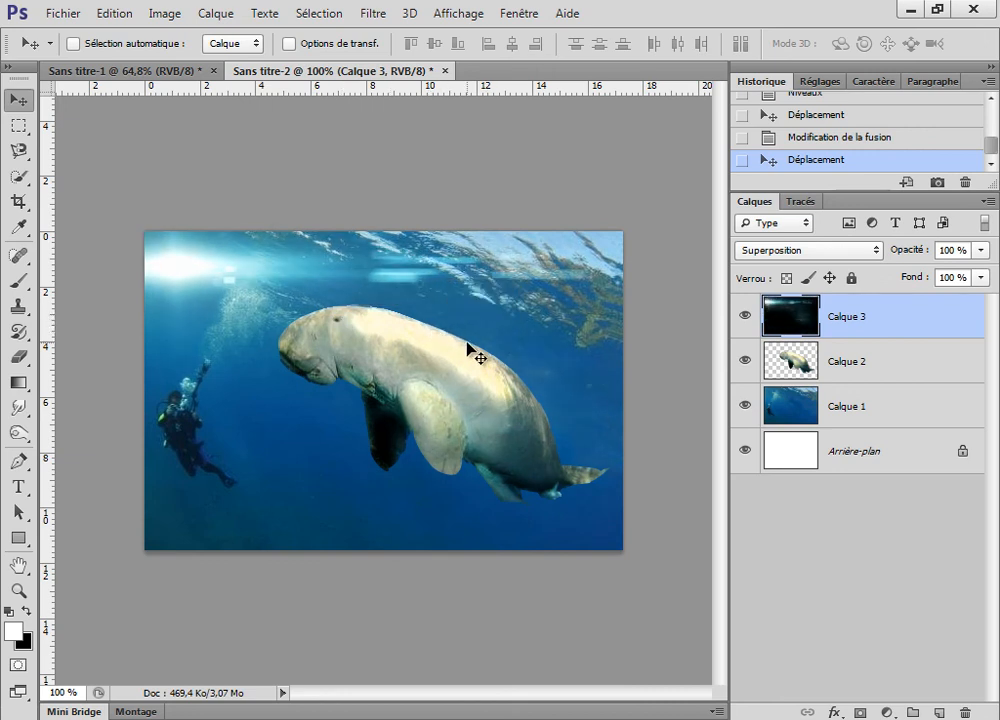
Step: Compare the Eclaircir and Densité couleur - modes on the flare moved towards the dugong's head, and return it to Superposition
left_click(790, 251)
left_click(770, 148)
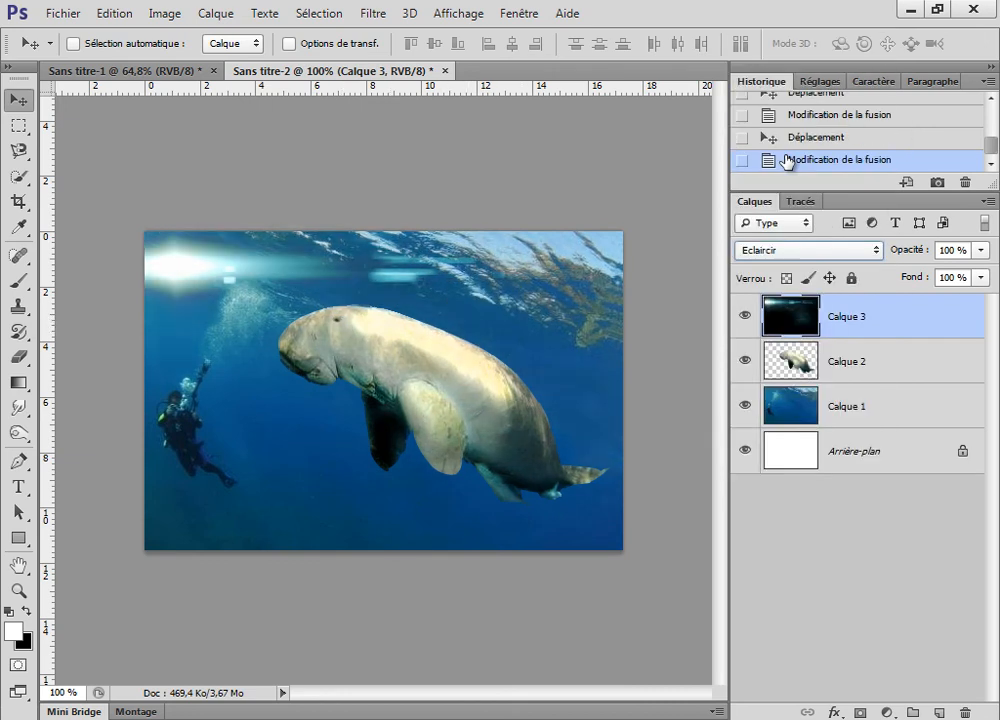
left_click_drag(252, 258, 330, 294)
left_click(776, 250)
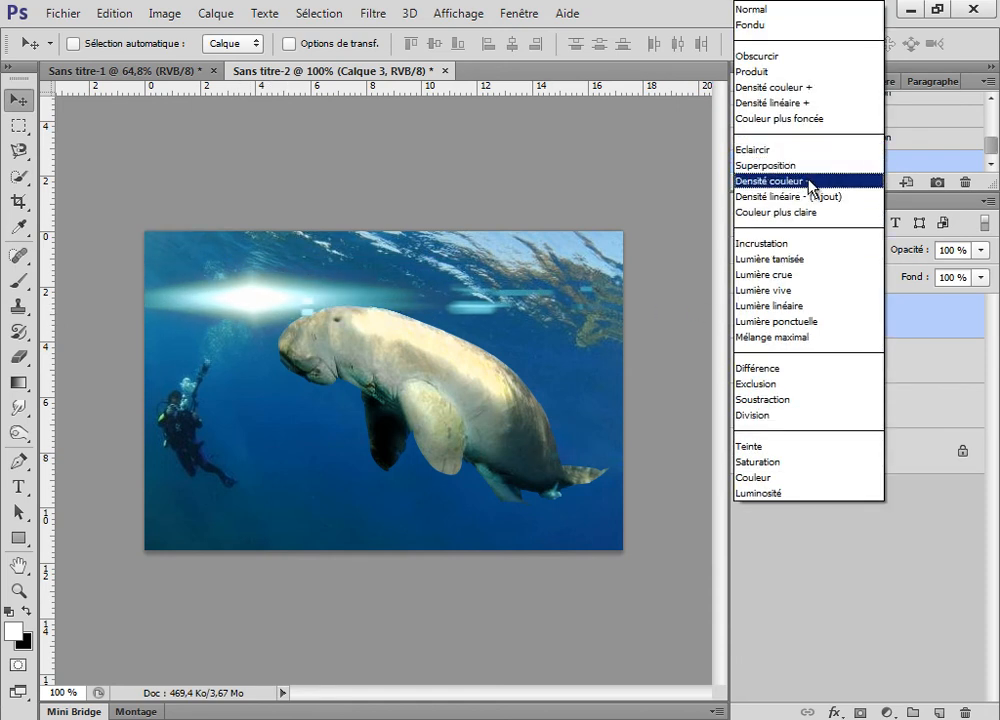
left_click(776, 182)
left_click(776, 250)
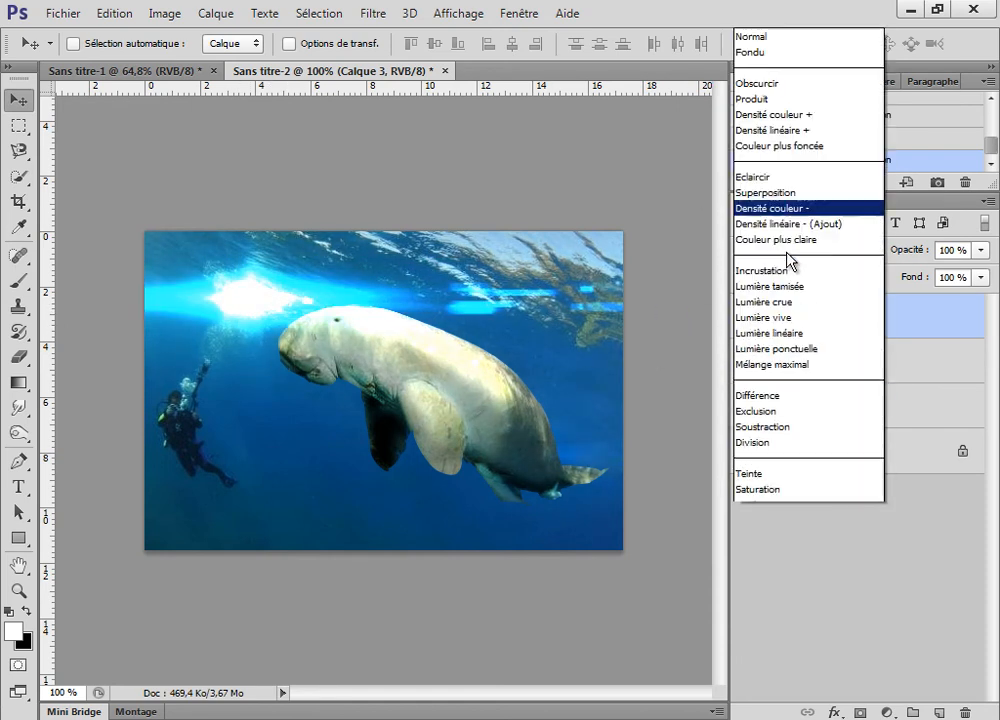
left_click(789, 166)
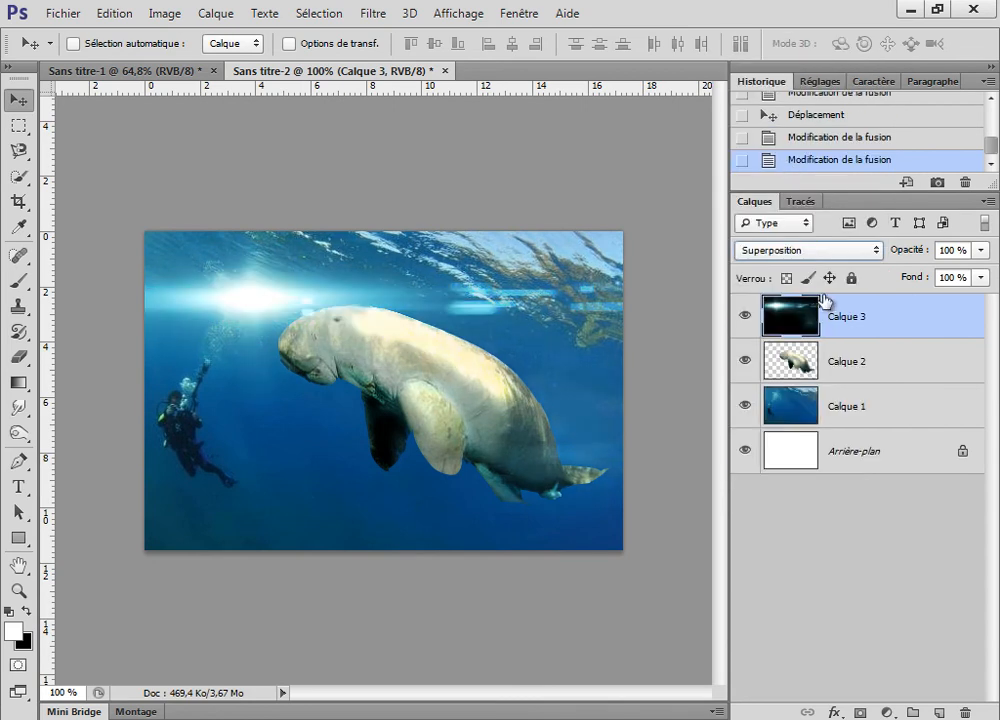
Step: Free-transform the lens flare layer down to about 45.5% of its size and place its glow at the dugong's snout
left_click_drag(402, 334, 338, 412)
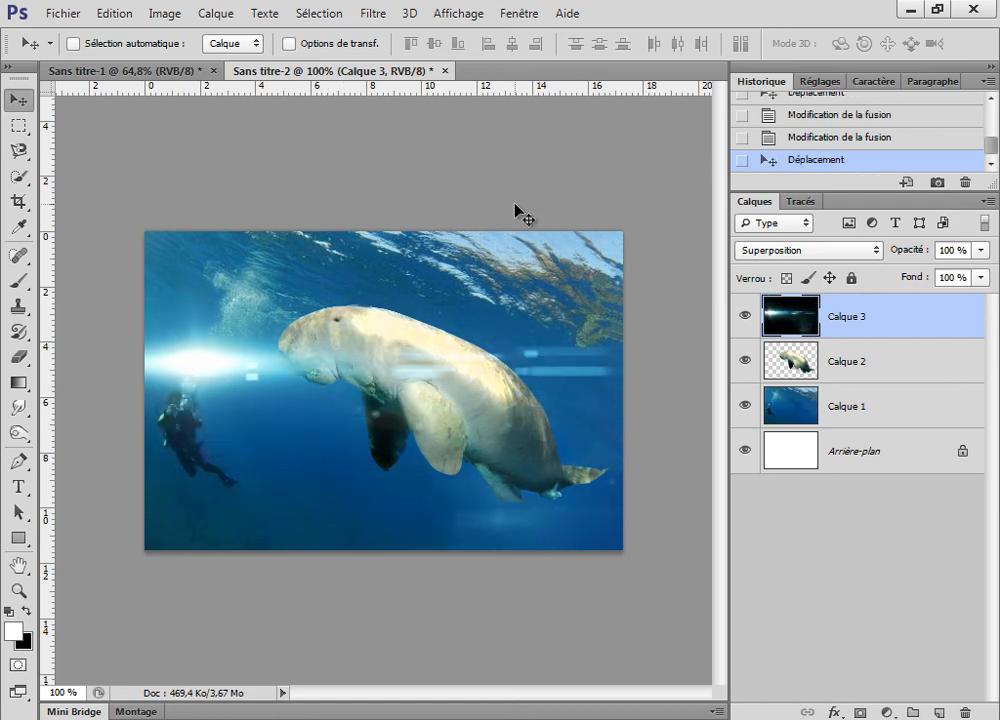
key("ctrl+t")
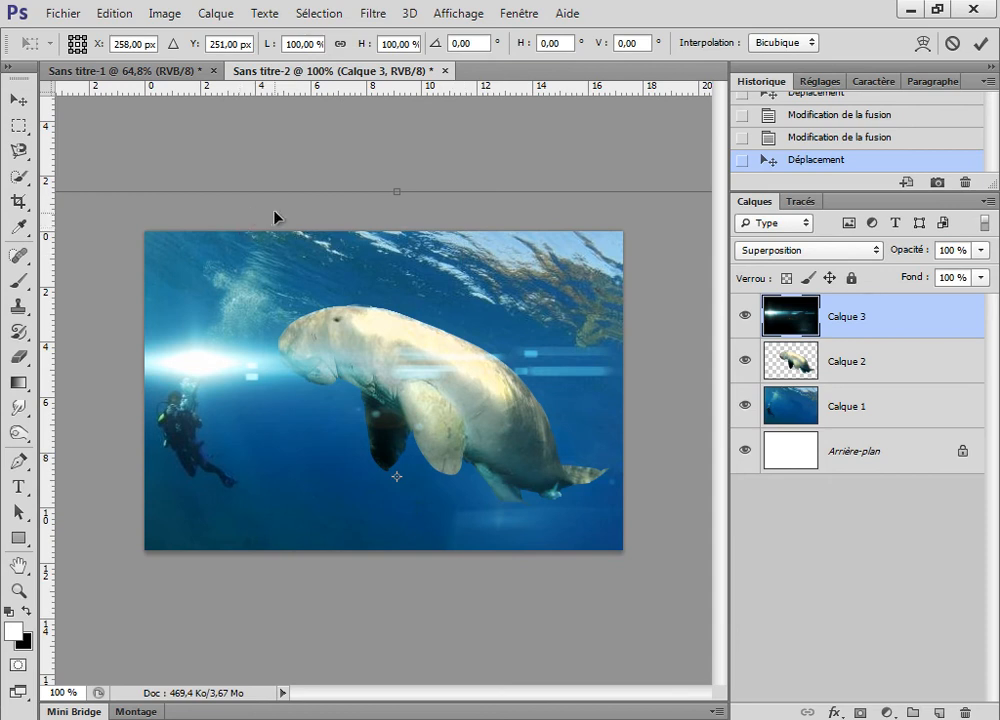
left_click_drag(253, 288, 373, 290)
left_click_drag(266, 318, 184, 303)
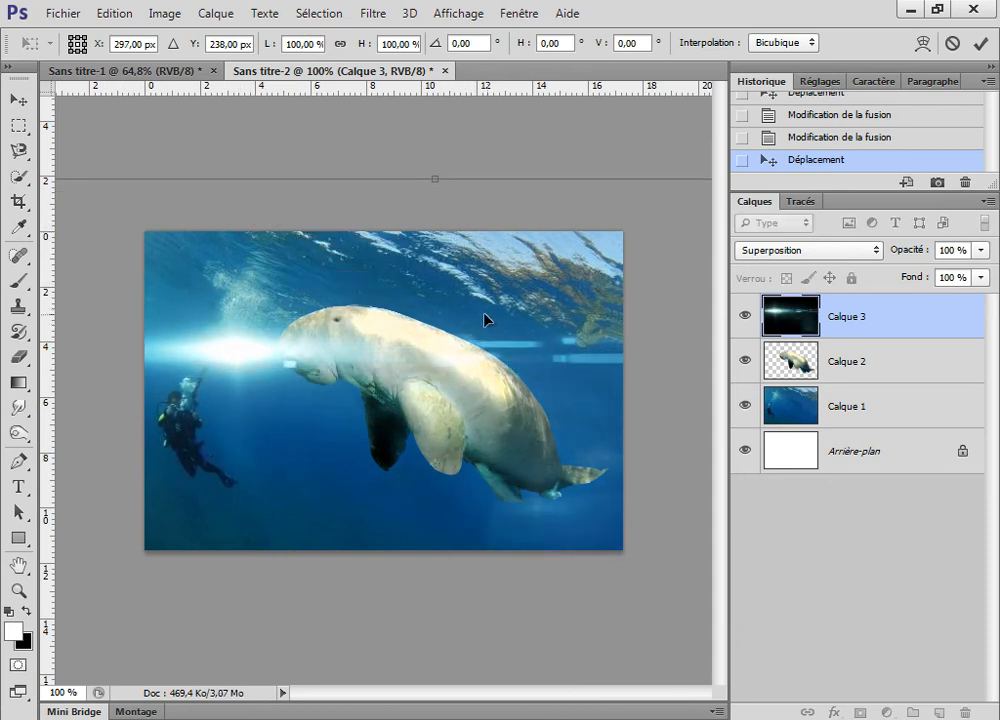
left_click_drag(485, 321, 319, 328)
left_click_drag(576, 315, 549, 290)
left_click_drag(531, 205, 313, 407)
left_click_drag(216, 420, 547, 348)
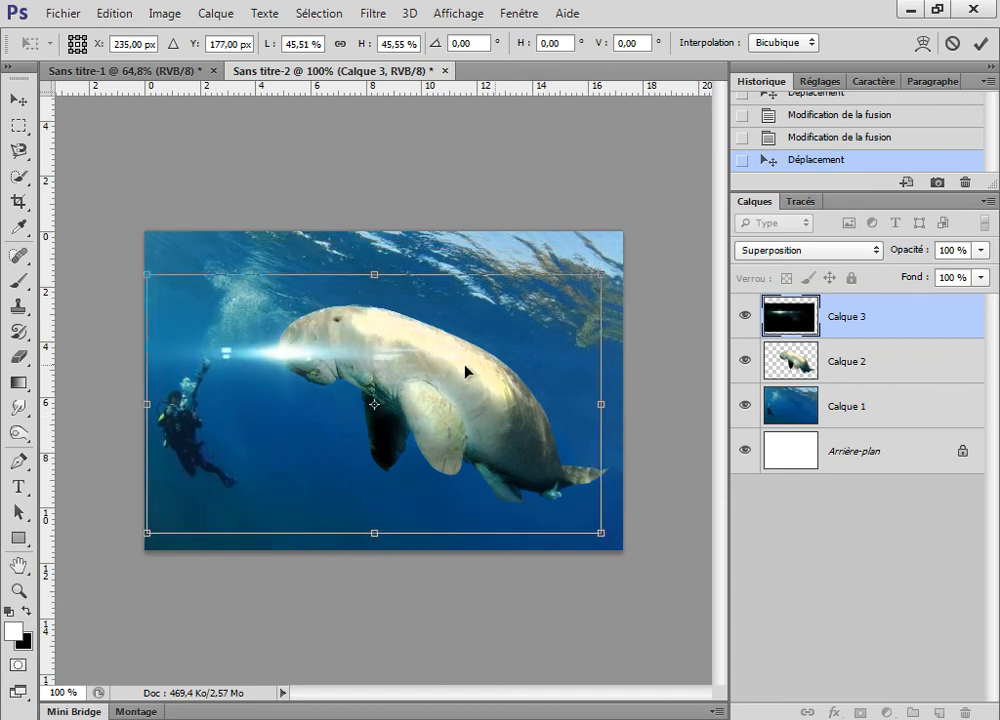
Step: Warp the lens flare layer into a wavy curve, apply the transformation and move the flare to just above the diver
left_click(922, 44)
left_click_drag(300, 364, 315, 451)
left_click_drag(463, 406, 453, 344)
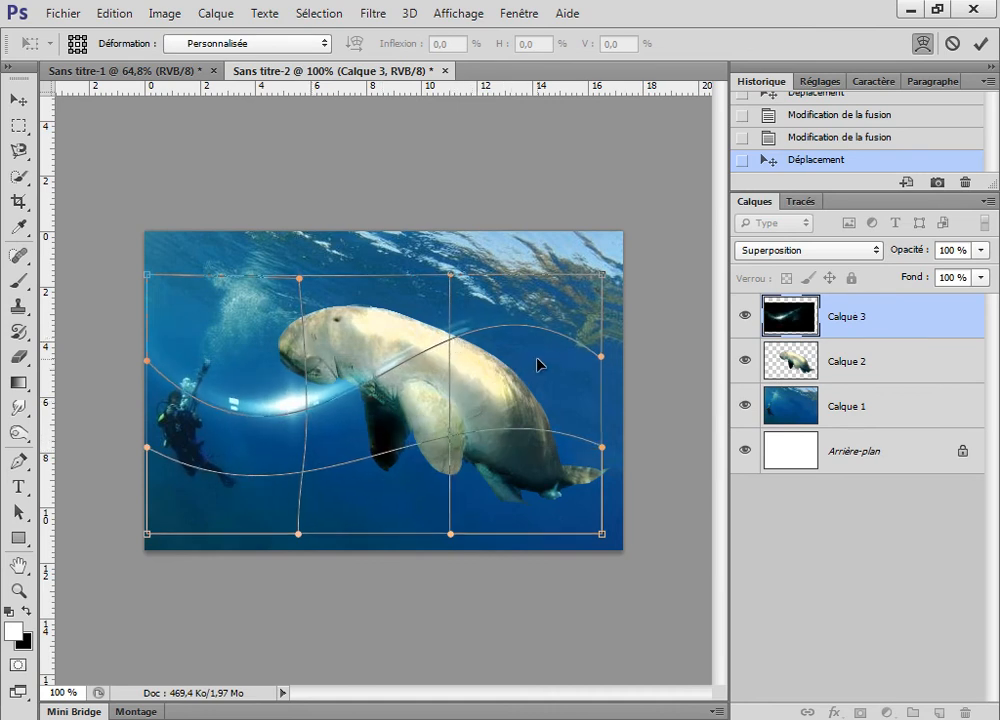
key("Return")
left_click_drag(418, 409, 330, 365)
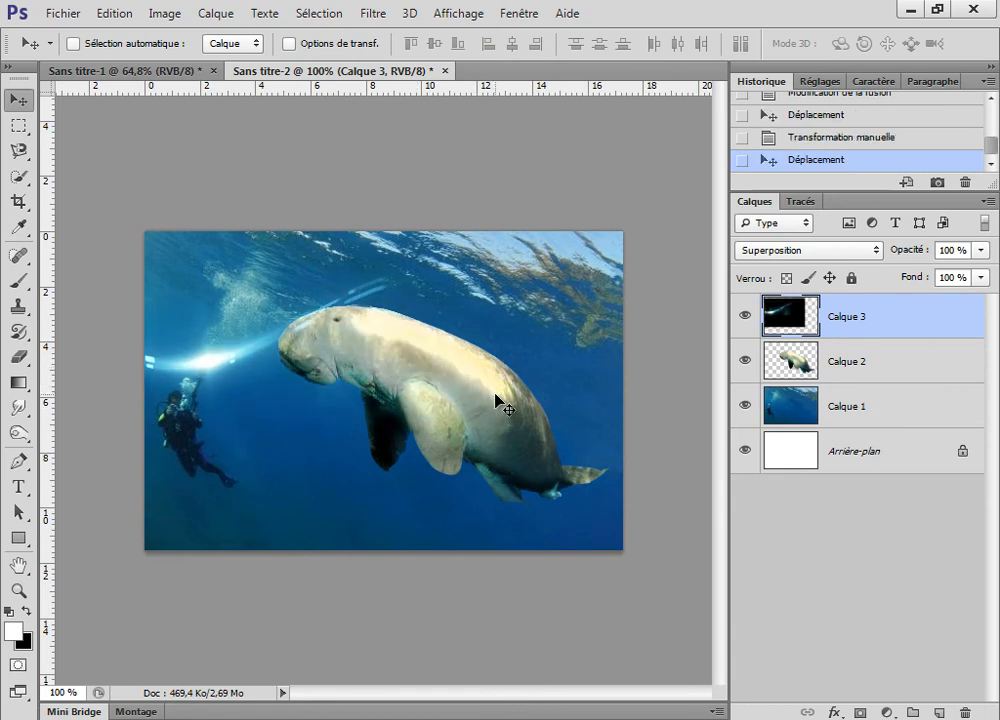
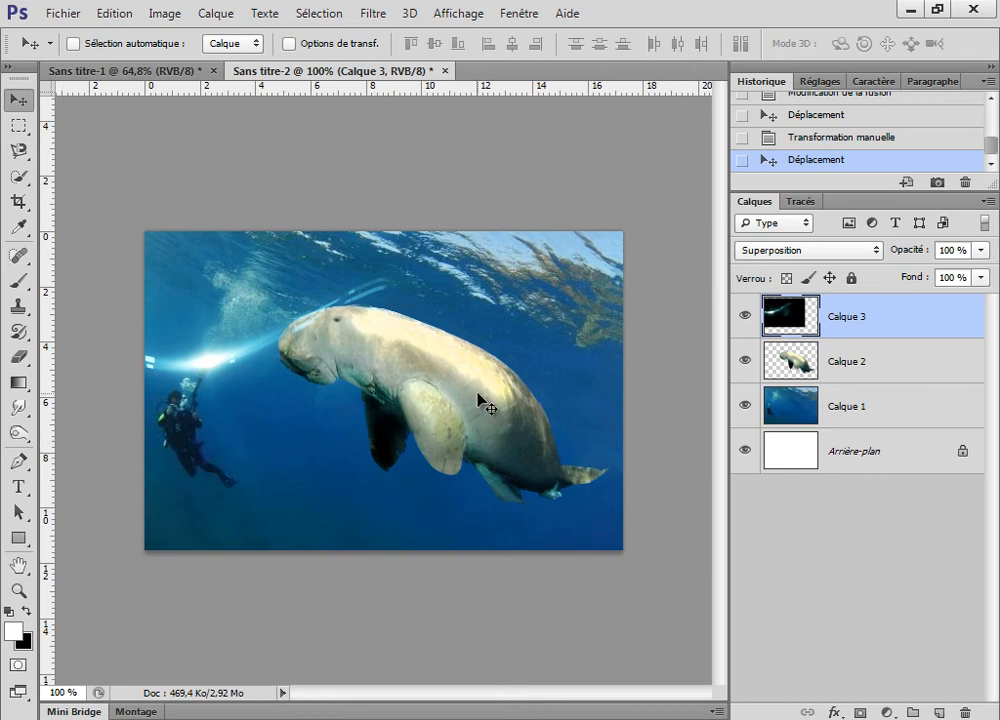
Step: Select the dugong, lens flare and background layers in turn by picking their content directly on the canvas
left_click(534, 450, "ctrl")
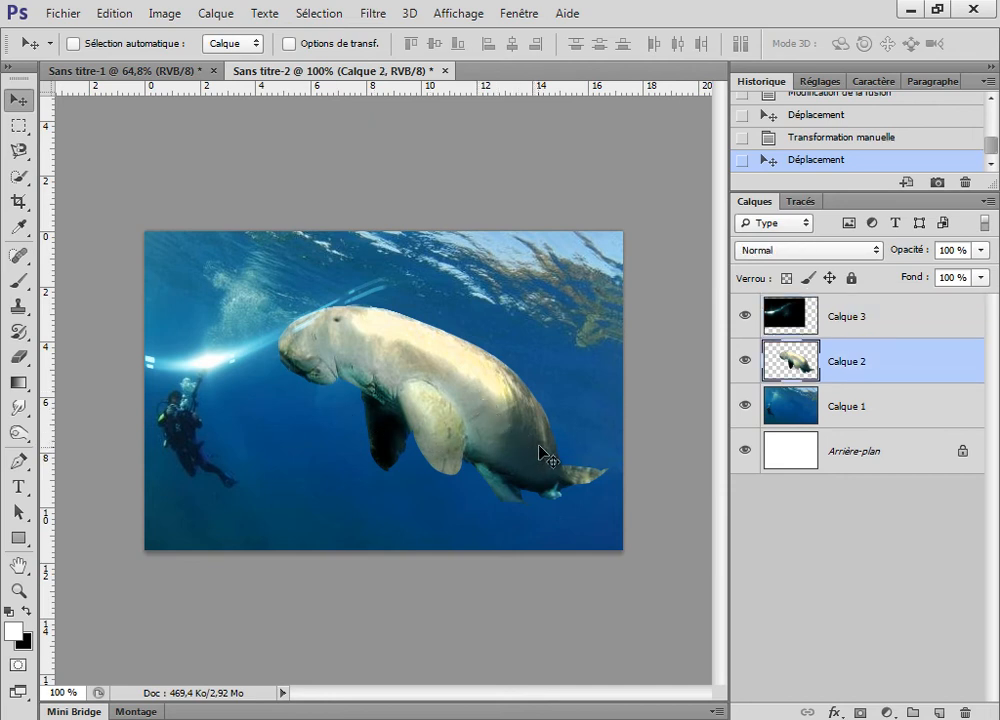
left_click(455, 382, "ctrl")
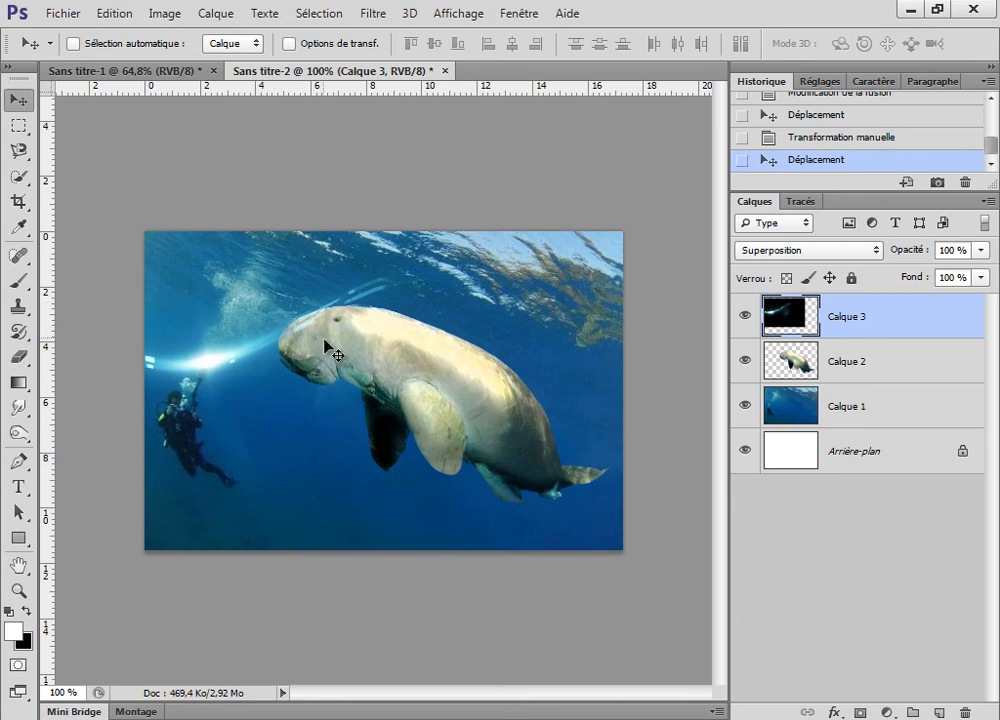
left_click(518, 436, "ctrl")
left_click(584, 512, "ctrl")
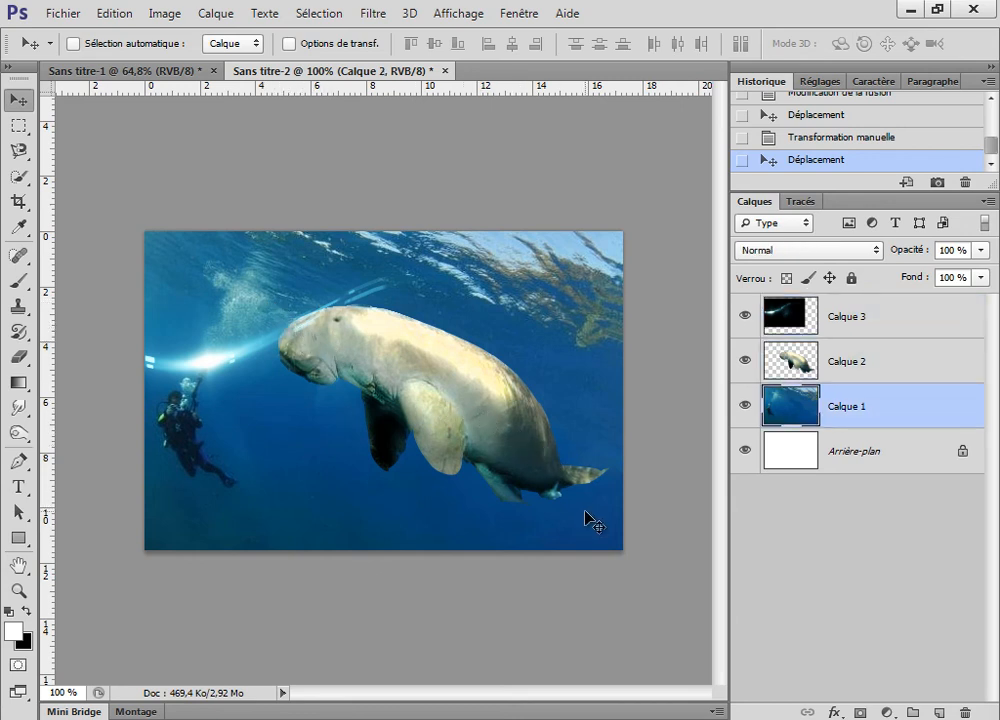
left_click(518, 435, "ctrl")
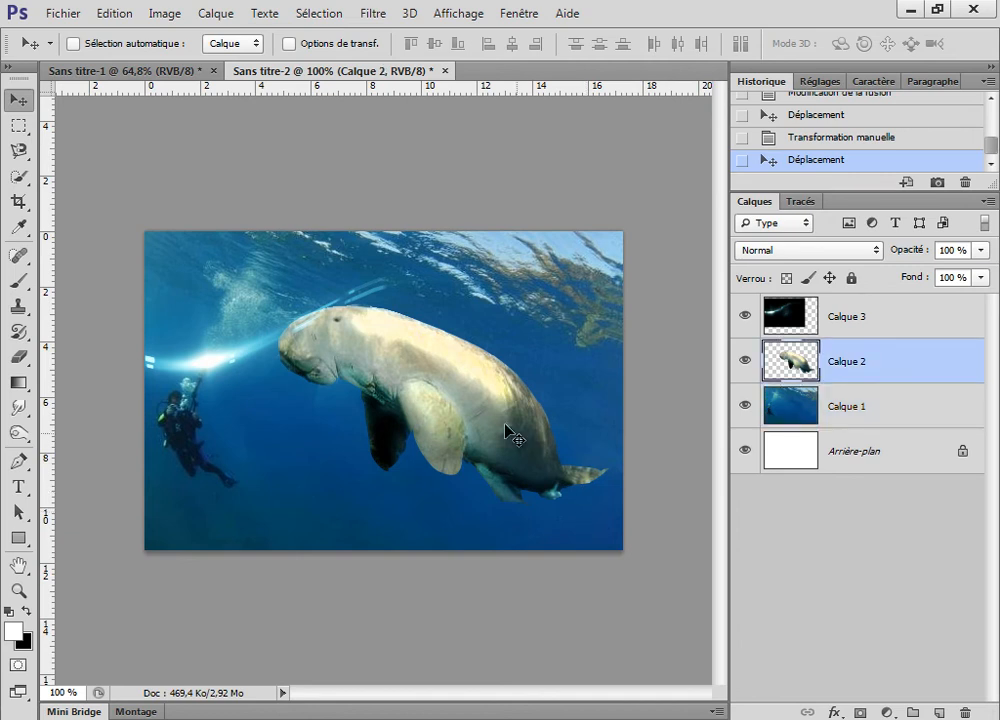
left_click(400, 350, "ctrl")
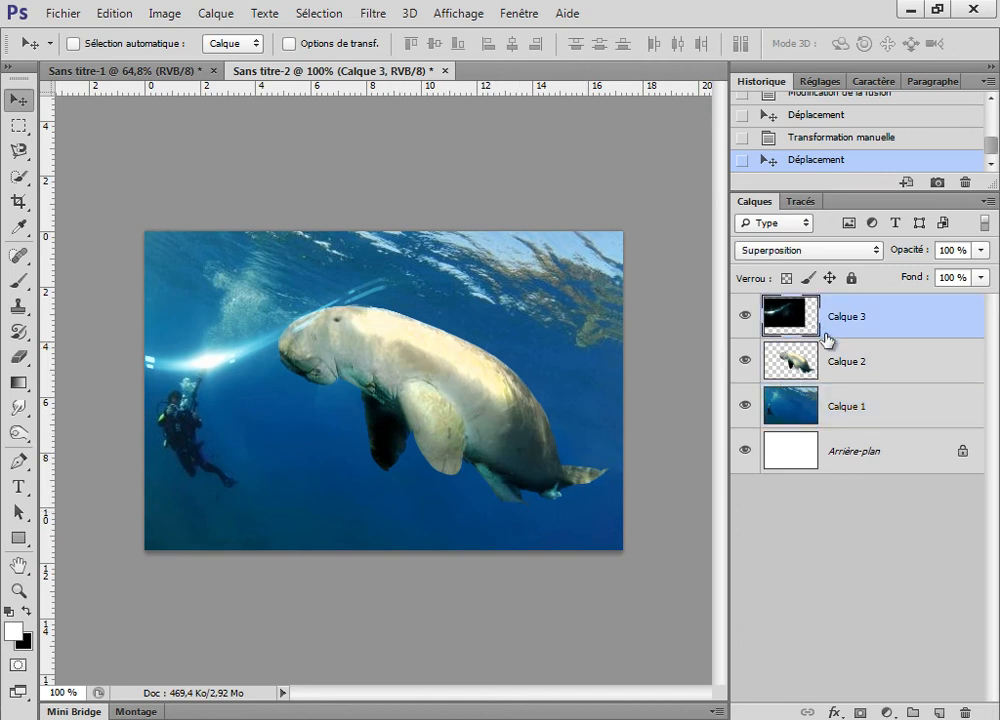
Step: Choose Calque 2 from the layers under the pointer, move the dugong slightly to the right and nudge the lens flare the same way
right_click(362, 348)
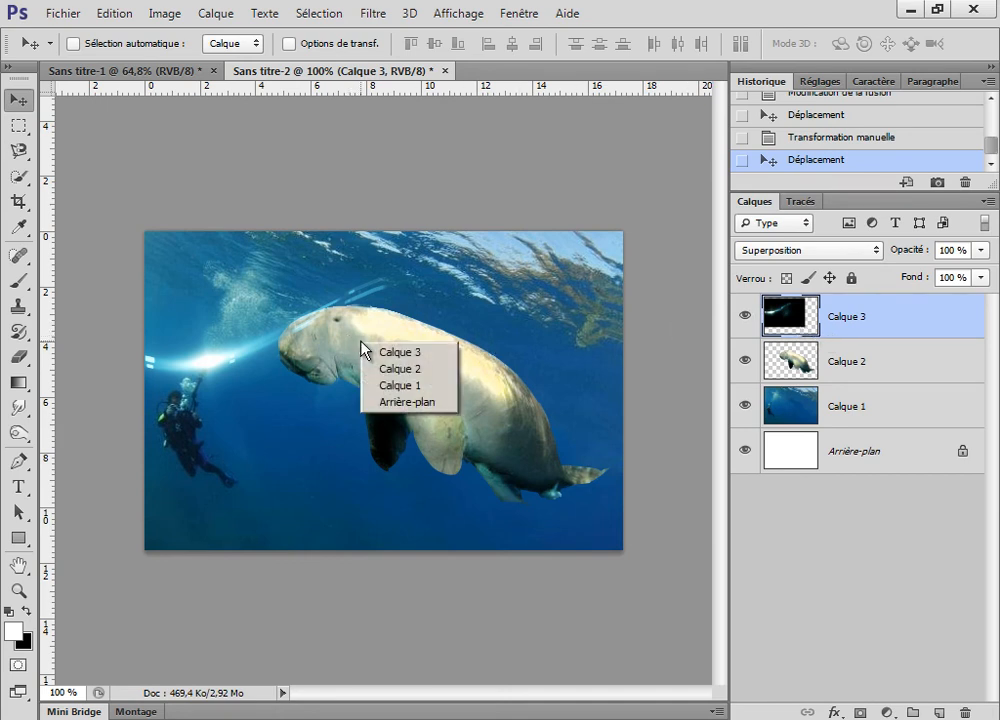
left_click(420, 370)
left_click_drag(453, 358, 411, 366)
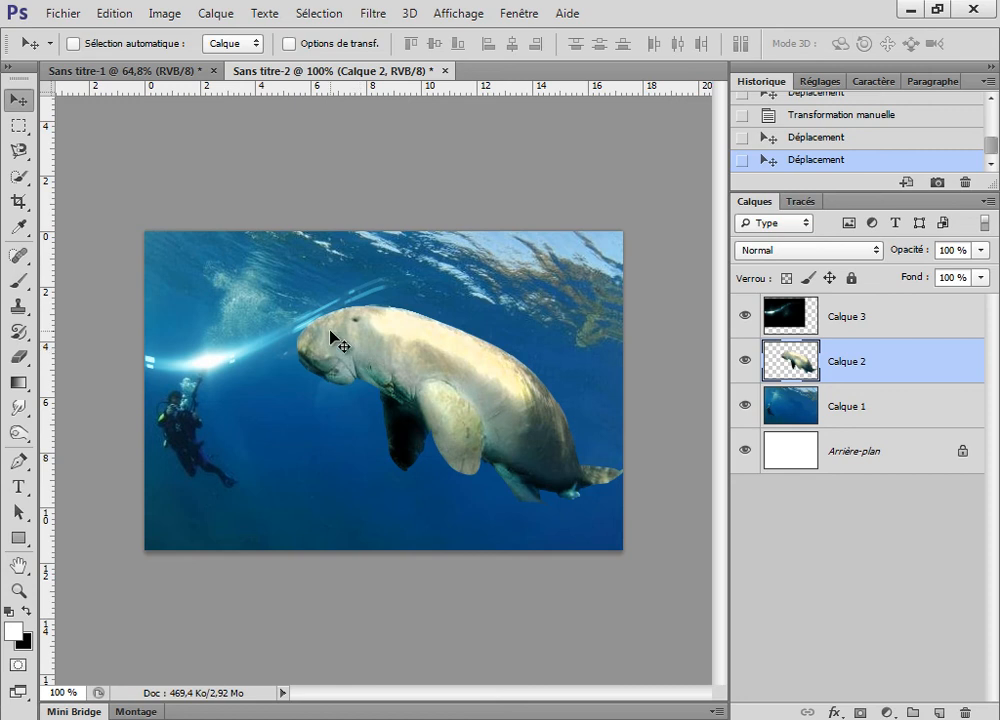
left_click_drag(330, 330, 341, 335)
Step: Choose Calque 1 from the layers under the pointer, try moving the background and undo the move
right_click(341, 336)
left_click(385, 381)
left_click_drag(453, 359, 439, 321)
key("ctrl+z")
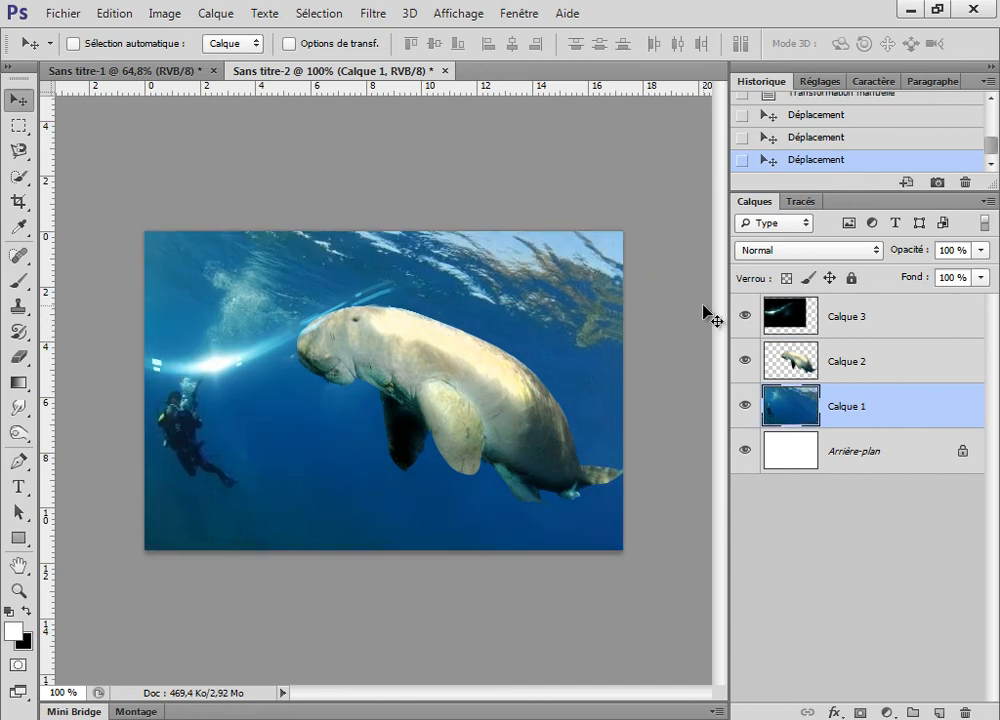
Step: Select the lens flare layer Calque 3 and look through the available filter categories, including Pixellisation and Esthétiques
left_click(878, 319)
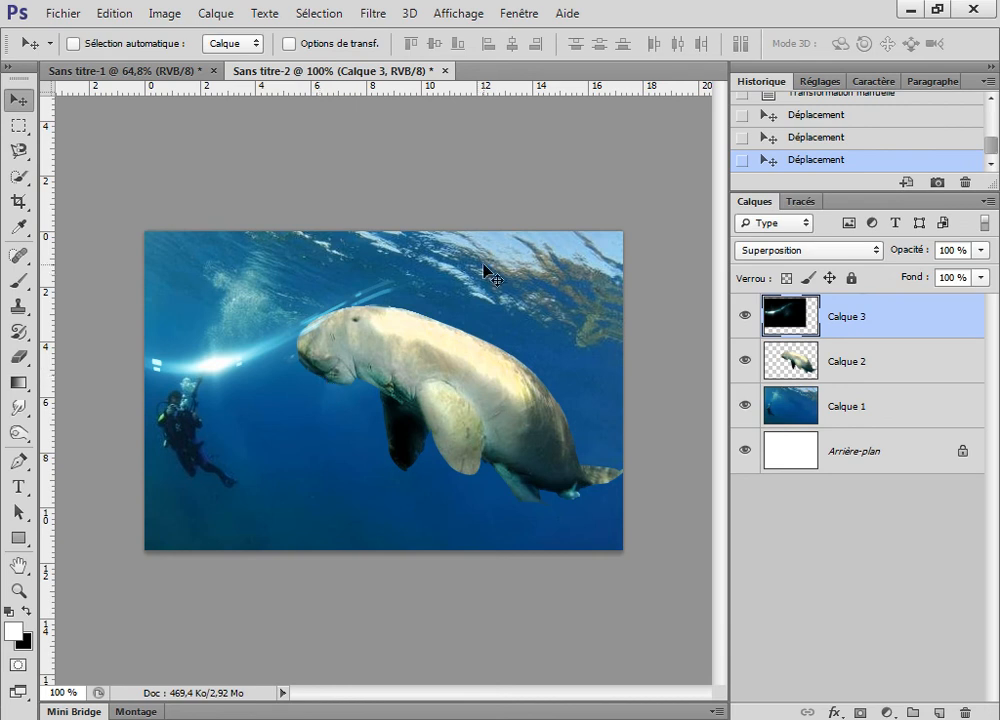
left_click(367, 15)
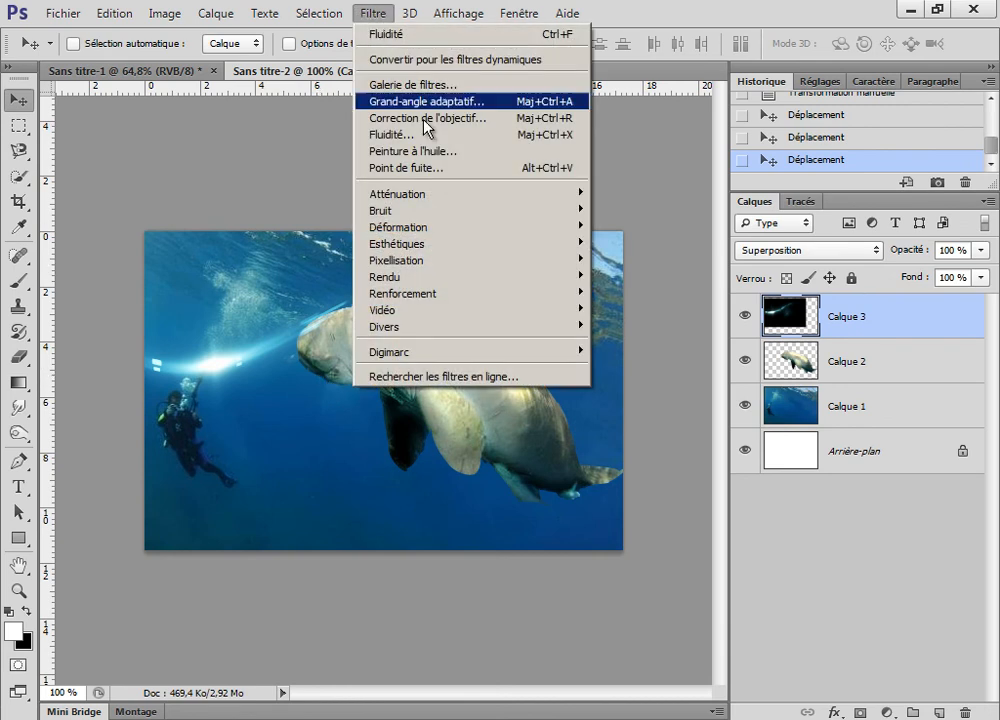
mouse_move(474, 198)
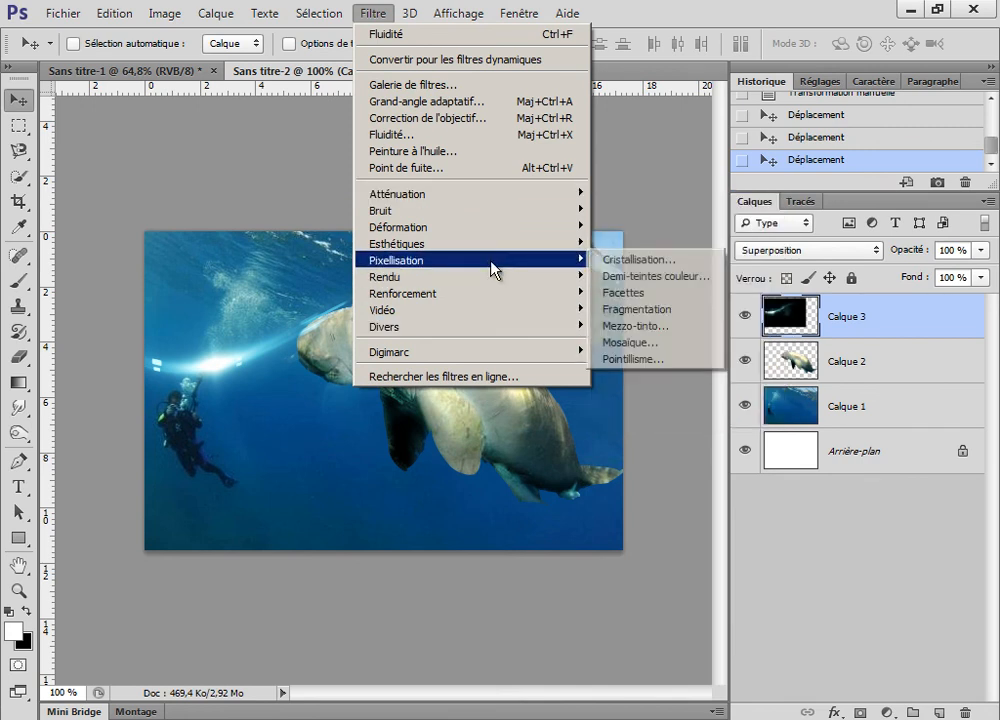
mouse_move(503, 248)
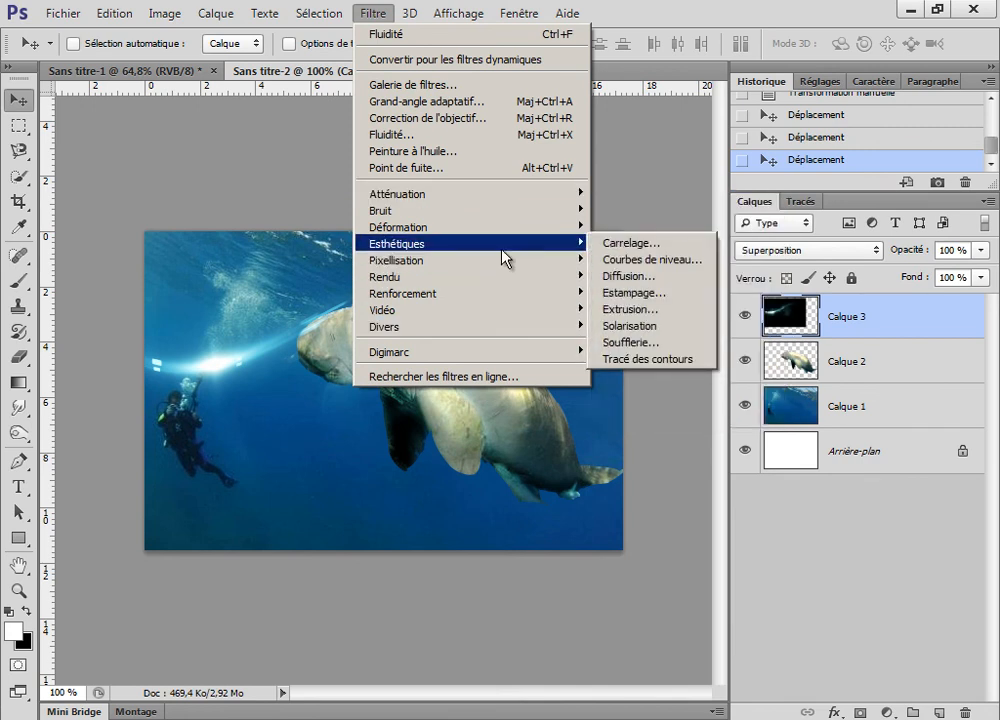
left_click(608, 205)
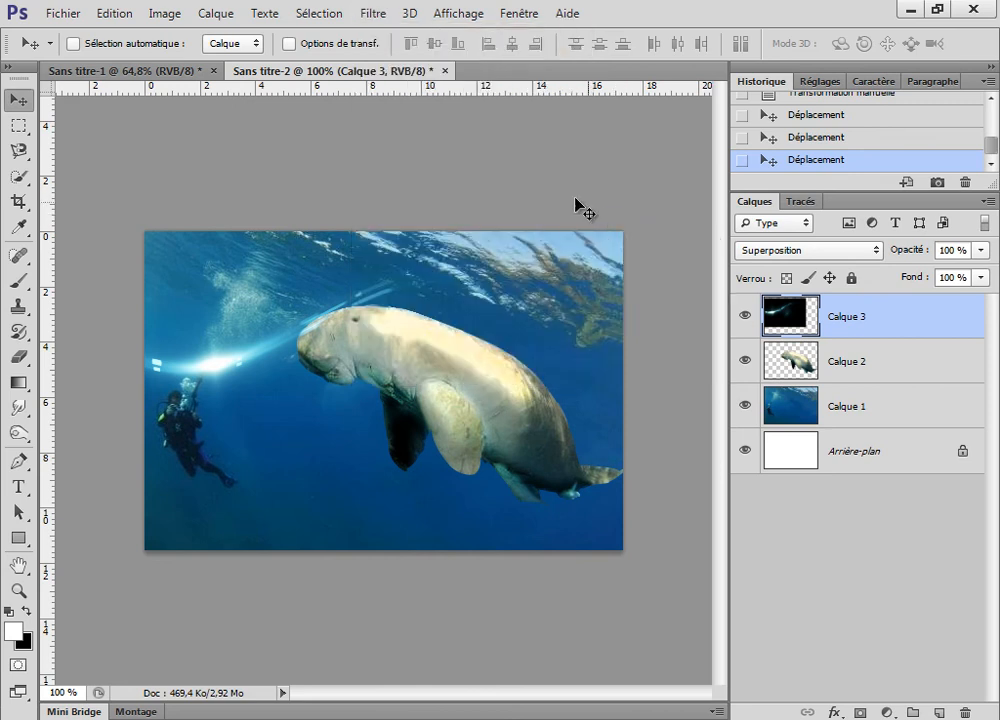
Step: Create a new white document 500 pixels wide and 500 pixels high
left_click(75, 17)
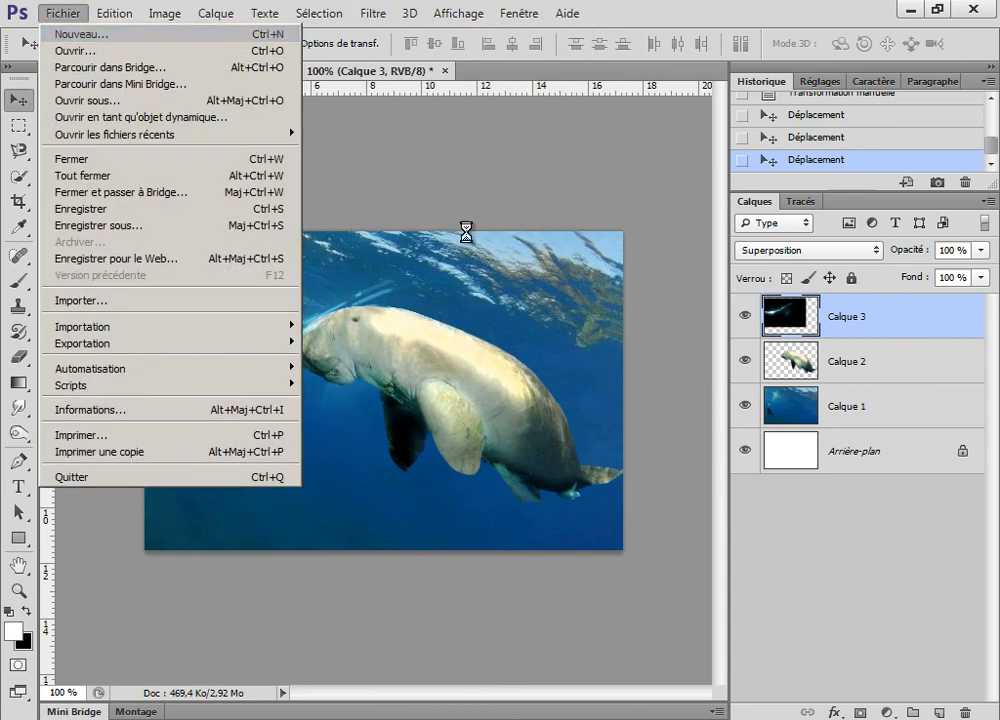
key("ctrl+n")
double_click(336, 375)
type("500")
key("Tab")
key("BackSpace")
key("BackSpace")
key("BackSpace")
type("500")
key("Return")
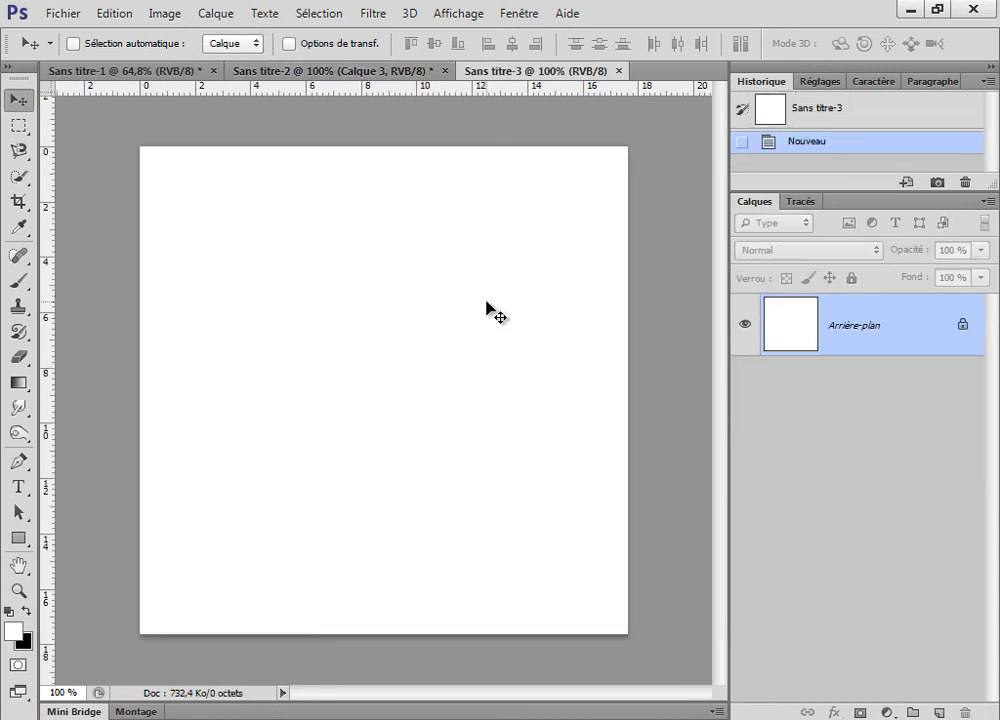
Step: Fill the new document's background with the Nuages render filter
double_click(368, 25)
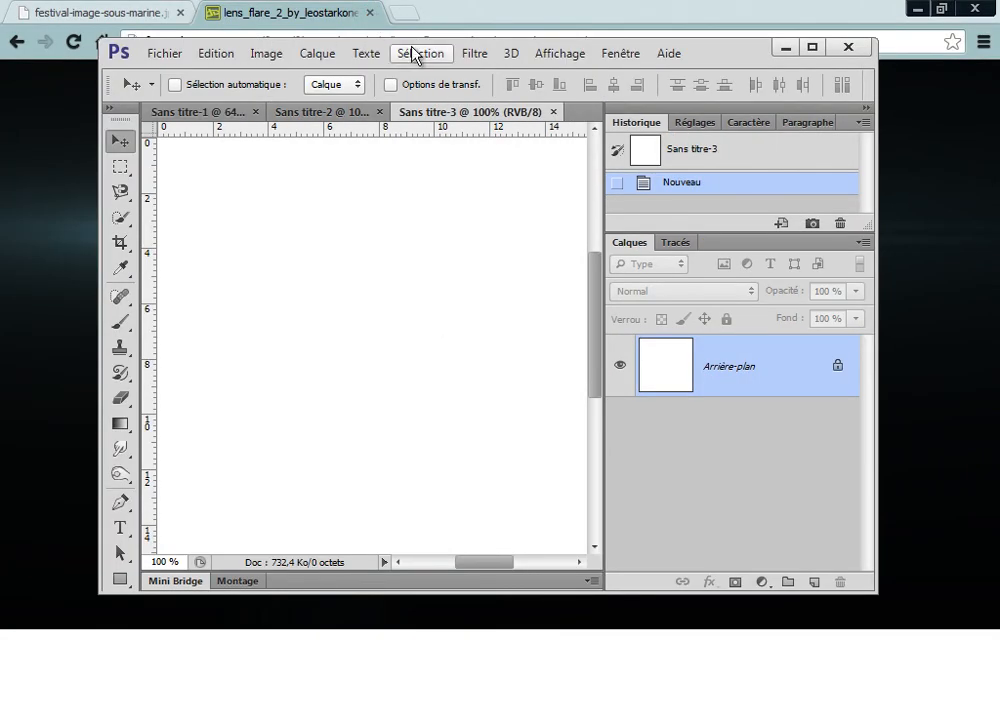
double_click(748, 52)
left_click(372, 13)
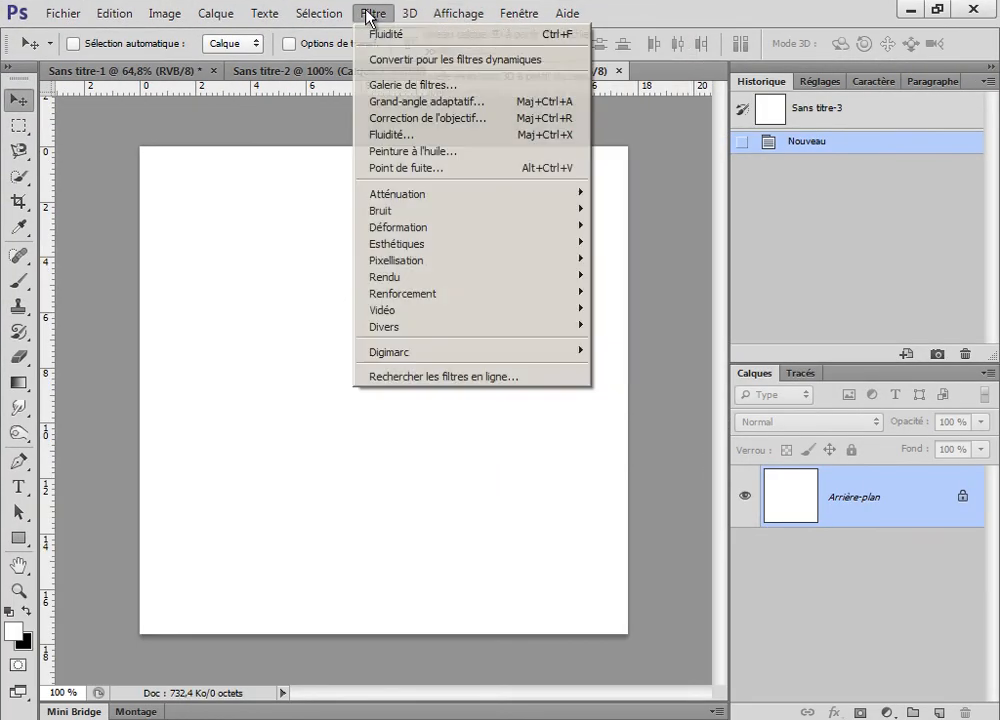
mouse_move(505, 278)
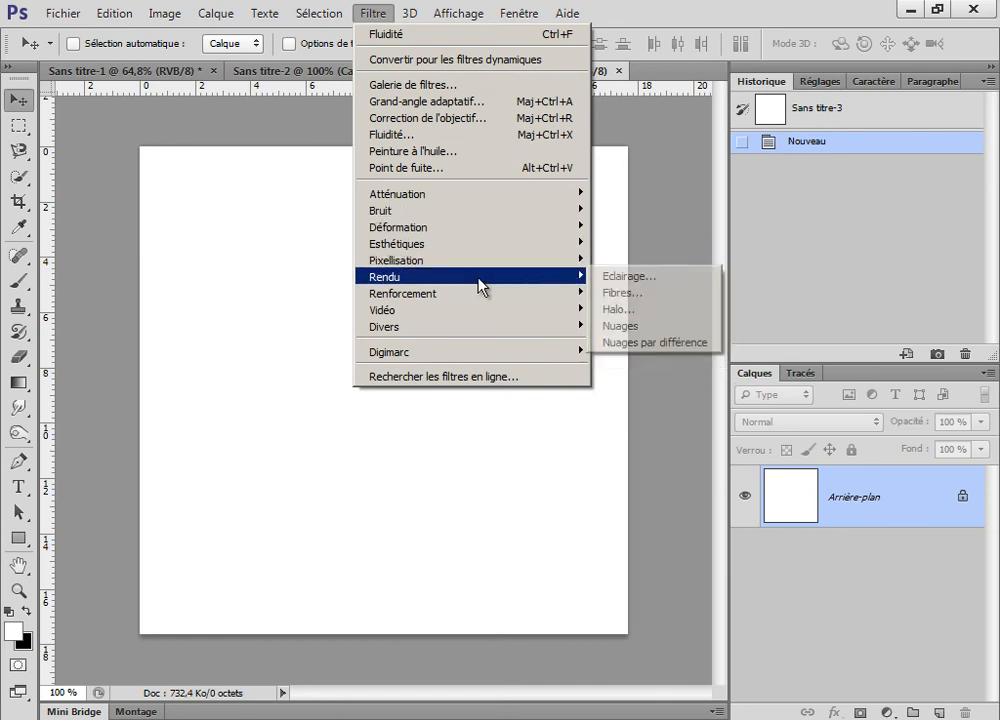
left_click(660, 327)
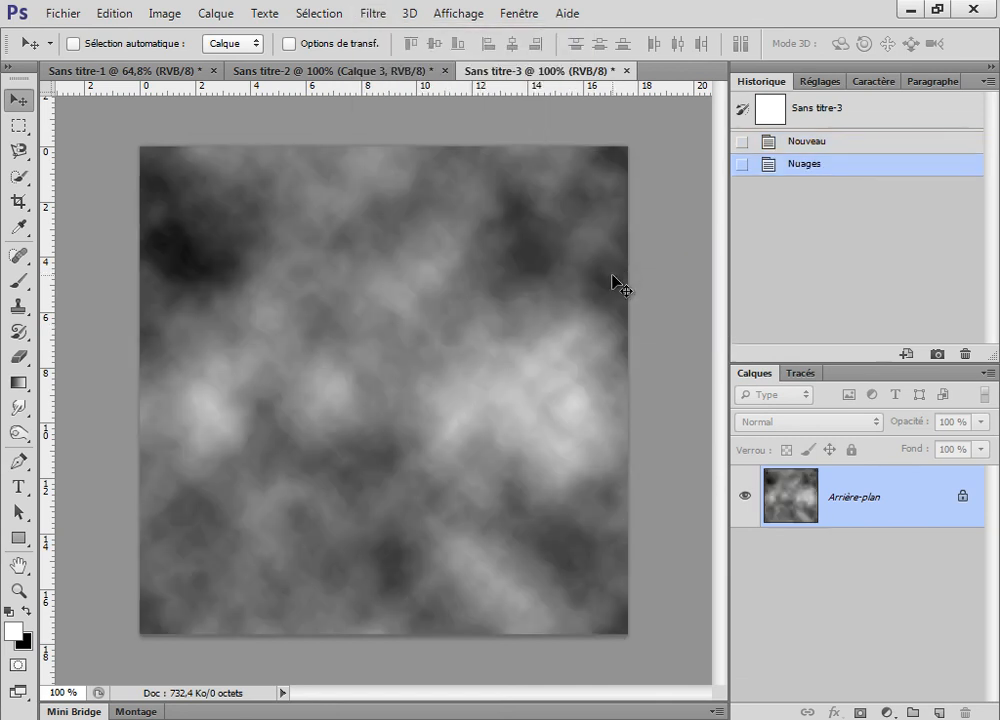
Step: Increase the clouds' contrast with Levels by raising the black input level and lowering the white input level
left_click(356, 16)
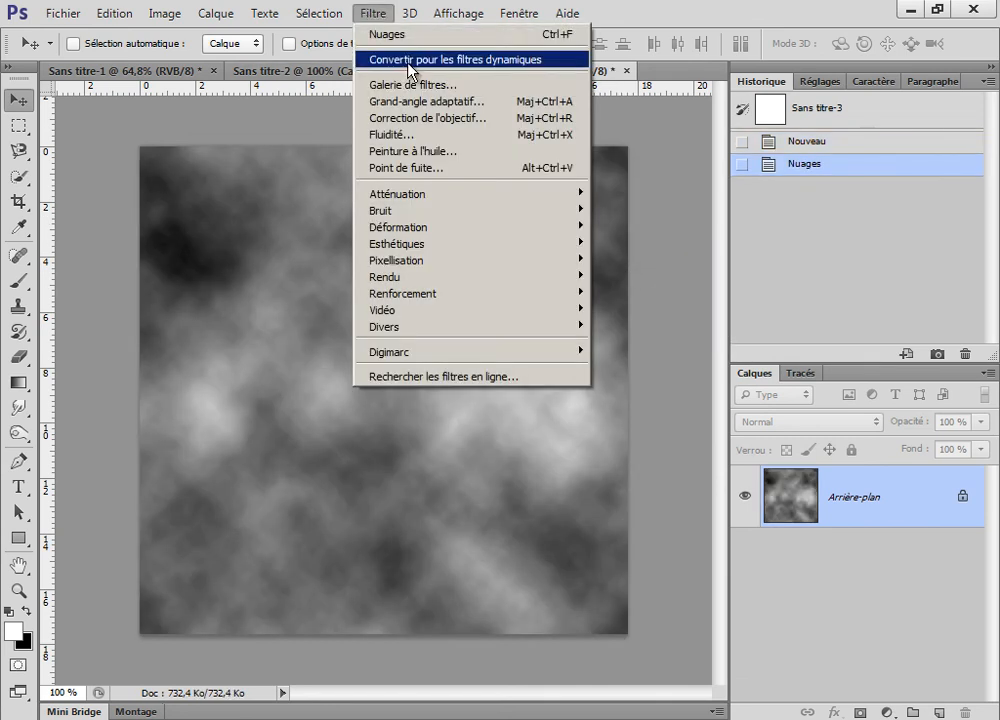
left_click(386, 16)
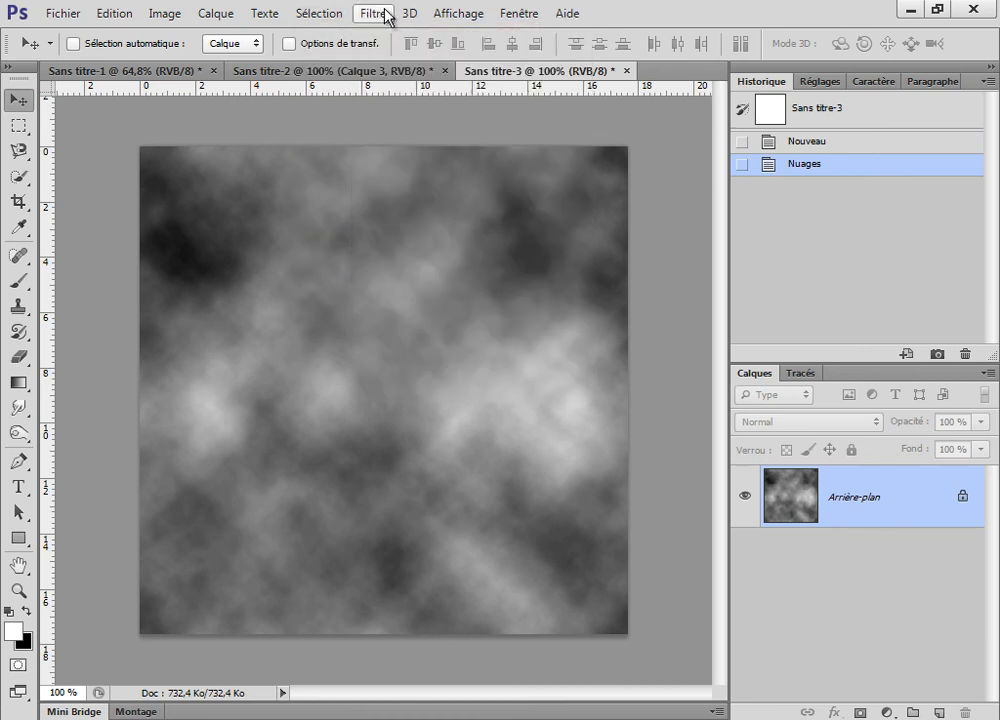
key("ctrl+l")
left_click_drag(811, 477, 760, 477)
left_click_drag(564, 478, 656, 476)
key("Return")
key("v")
Step: Add strong monochromatic noise with uniform distribution to the clouds
left_click(373, 14)
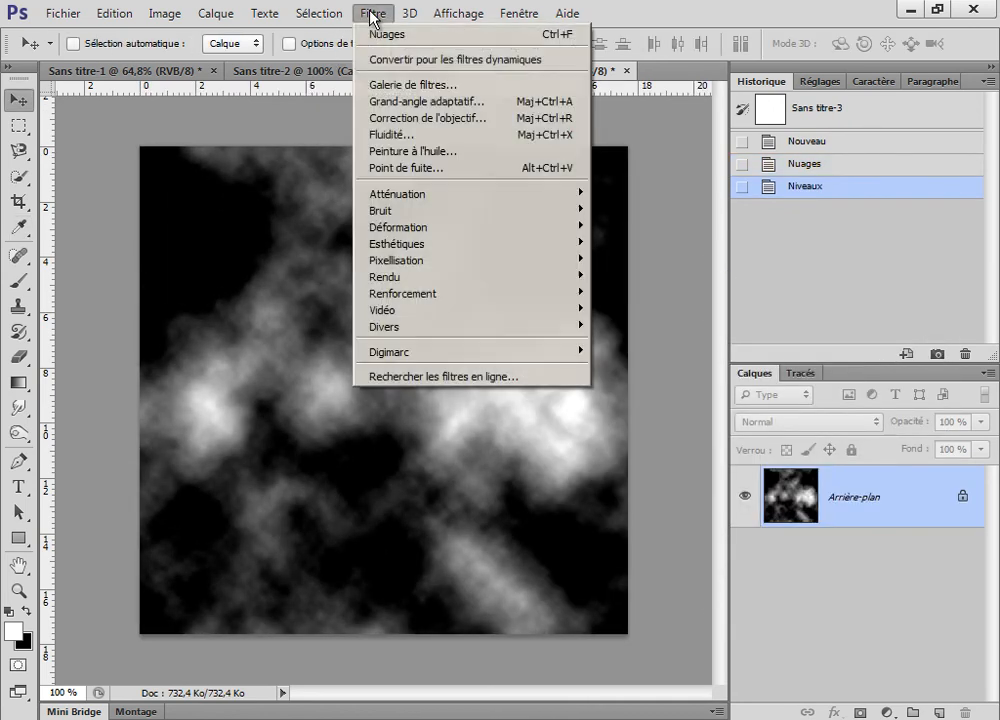
mouse_move(440, 217)
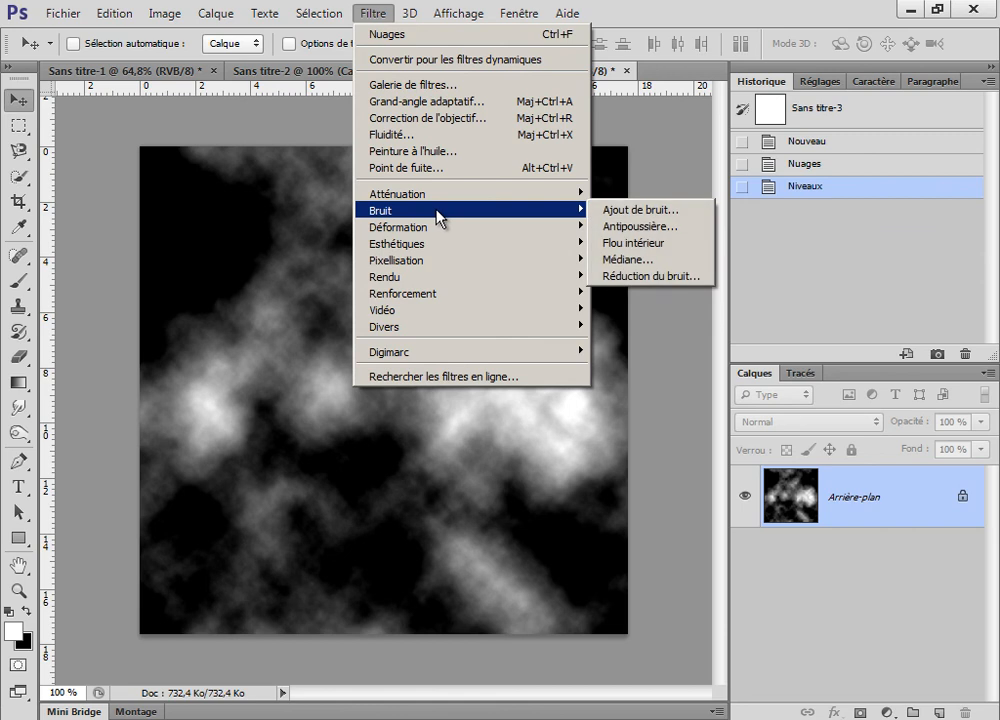
left_click(678, 211)
left_click(395, 496)
left_click(383, 396)
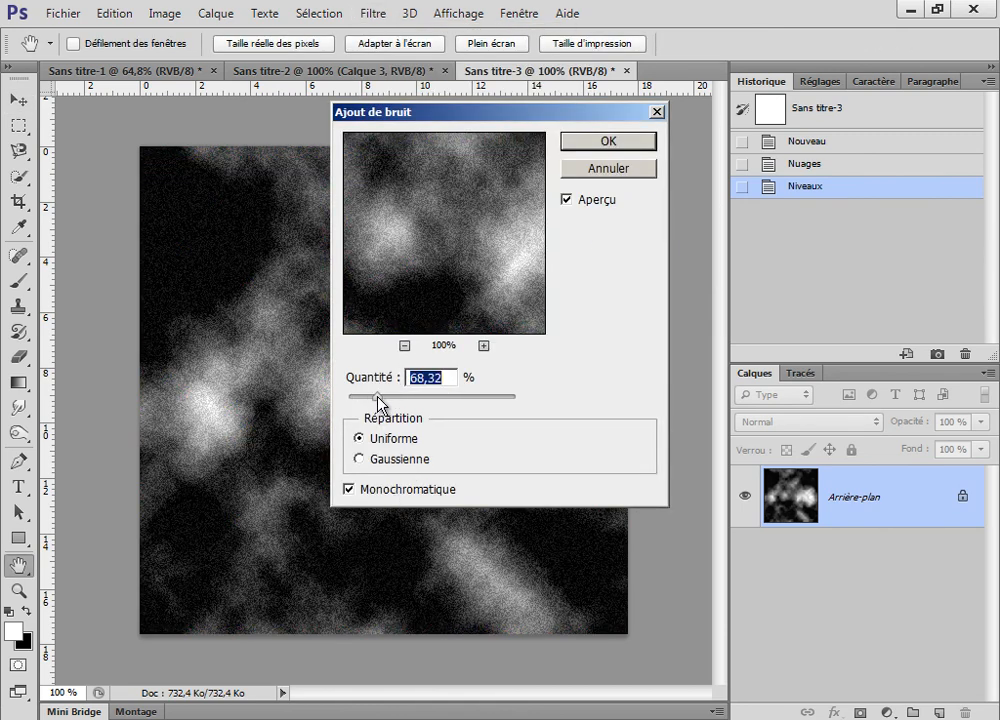
left_click(601, 140)
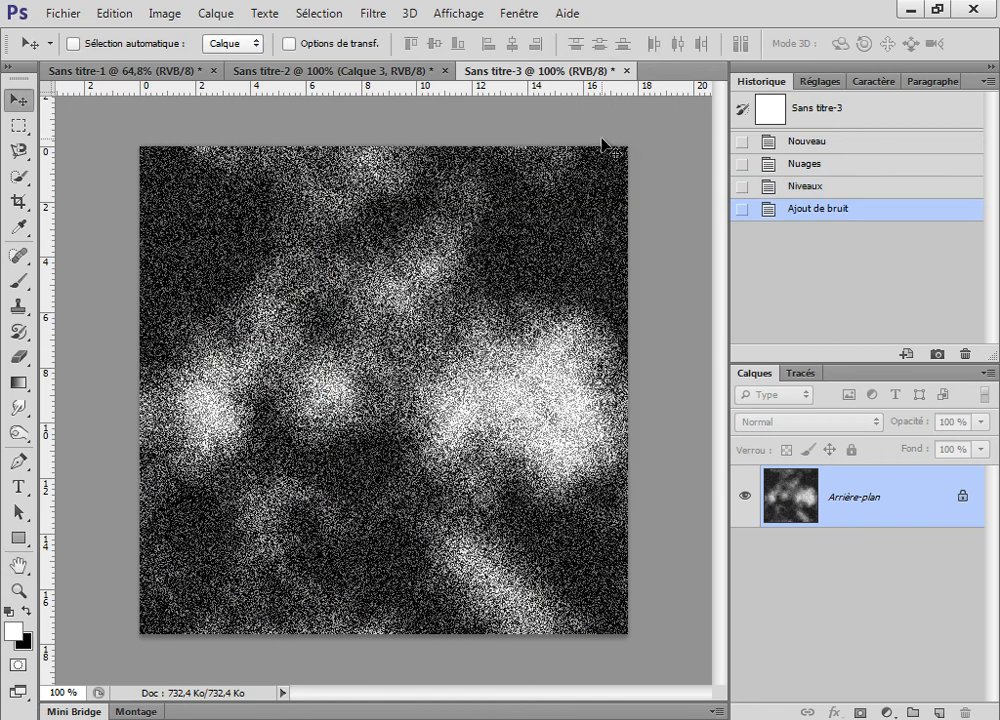
Step: Harden the noisy clouds with Levels, setting the input levels to 147 black, 0,21 midtone and 193 white
key("ctrl+l")
mouse_move(815, 478)
left_mouse_down()
mouse_move(609, 475)
mouse_move(811, 477)
left_mouse_up()
left_click_drag(563, 478, 707, 478)
left_click_drag(815, 480, 748, 475)
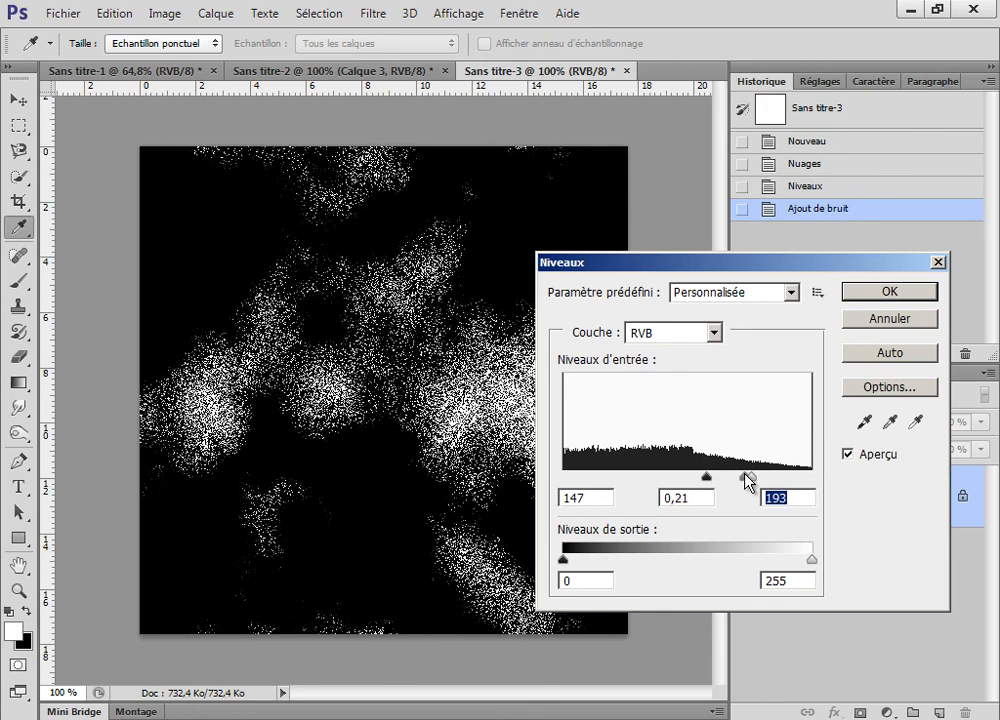
left_click(889, 291)
key("v")
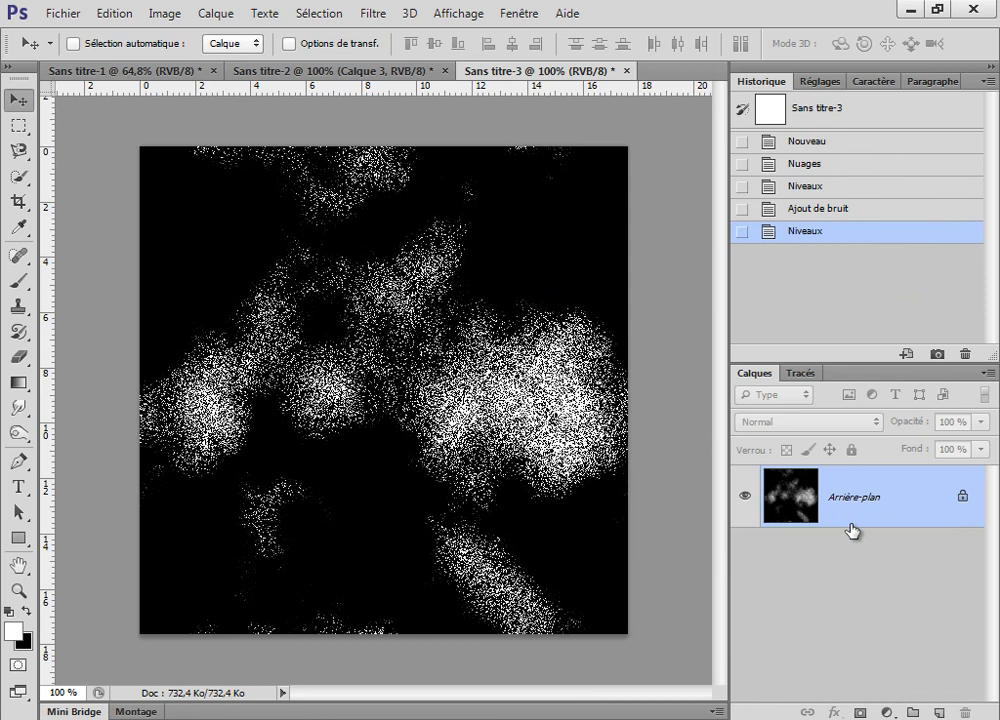
Step: Apply the Soufflerie filter with the Soufflerie effect coming from Droite, and repeat it three more times
left_click(346, 20)
mouse_move(361, 19)
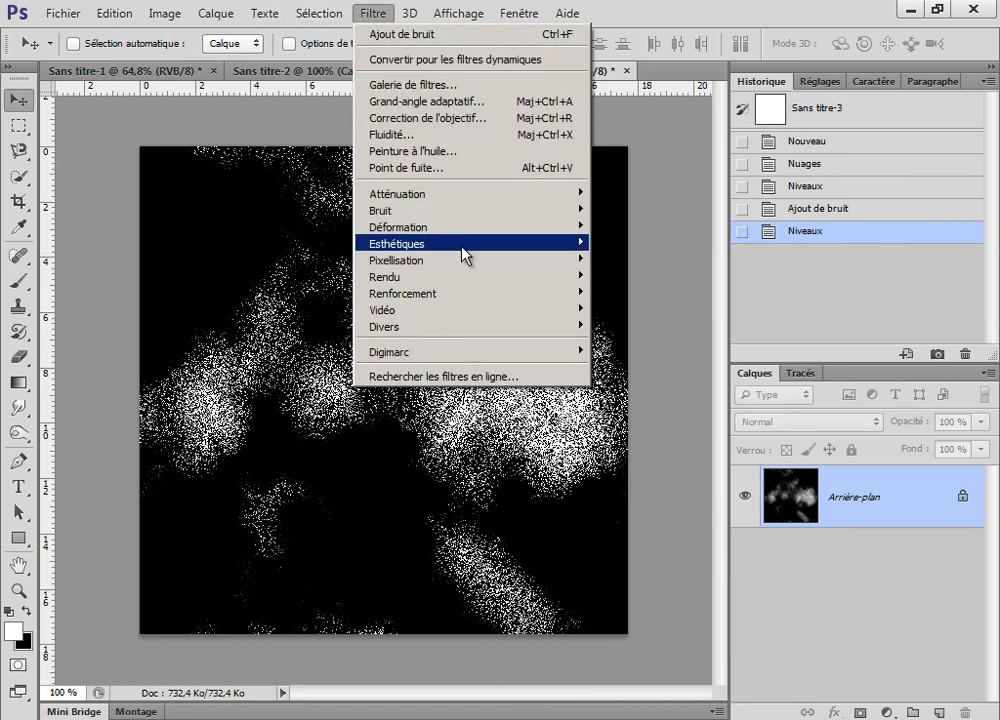
mouse_move(475, 245)
left_click(645, 342)
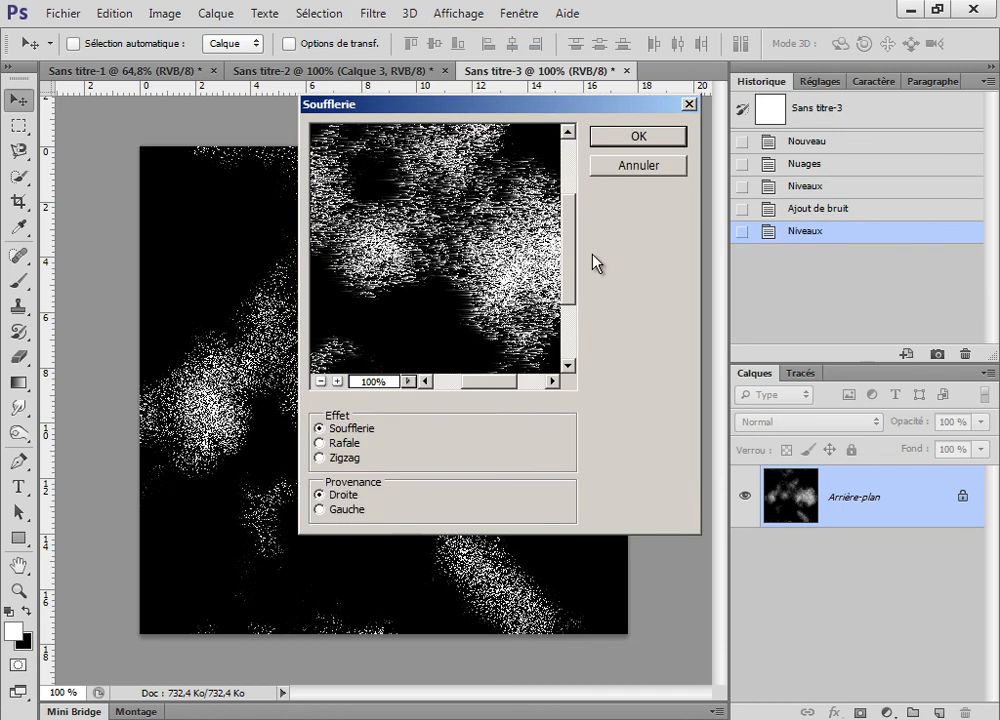
left_click(625, 134)
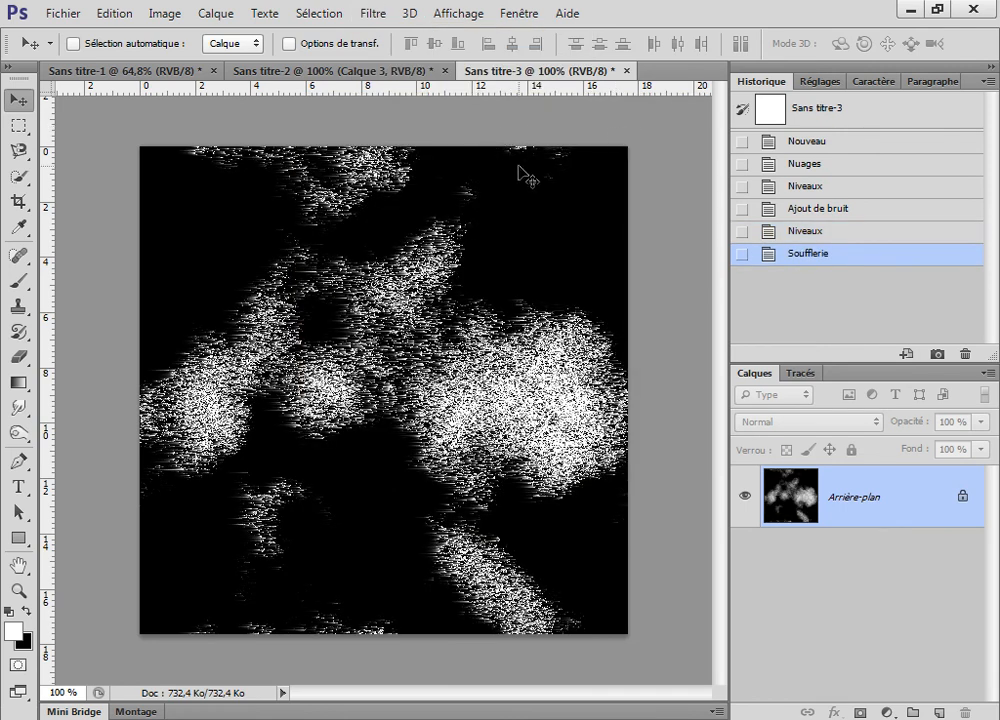
key("ctrl+f")
key("ctrl+f")
key("ctrl+f")
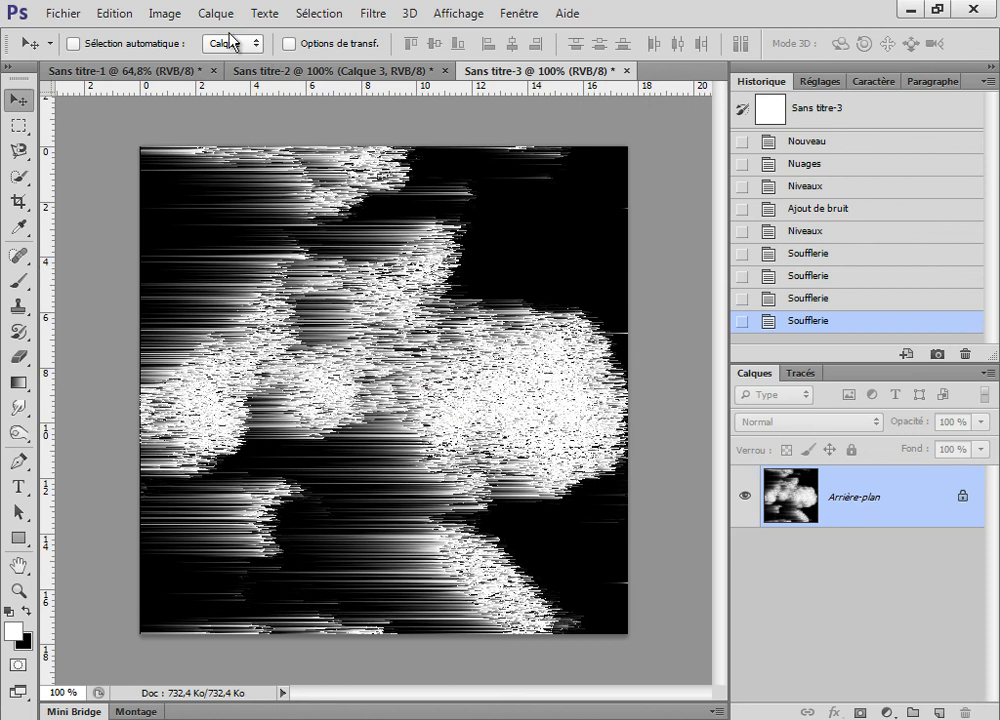
Step: Rotate the streaked cloud image 90° counterclockwise
left_click(374, 14)
mouse_move(500, 252)
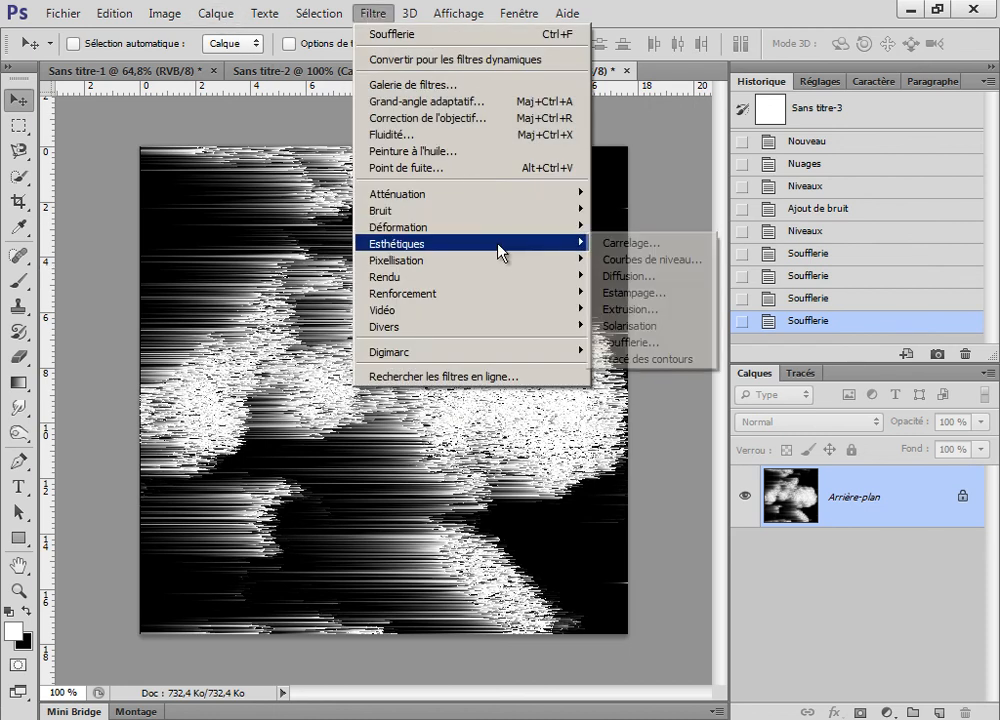
mouse_move(125, 22)
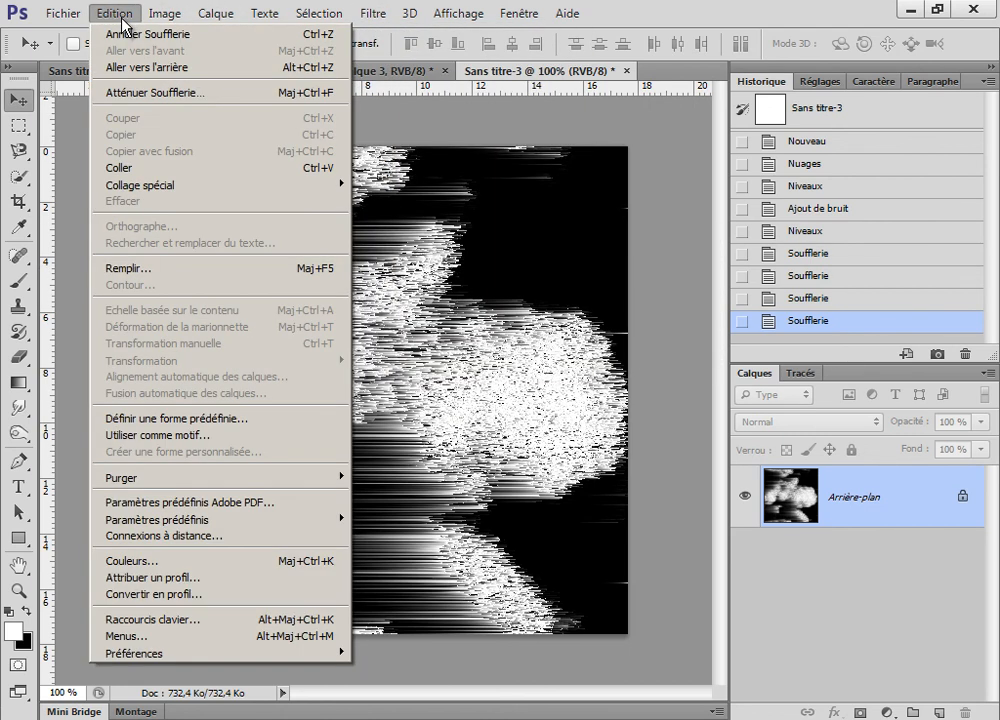
mouse_move(263, 180)
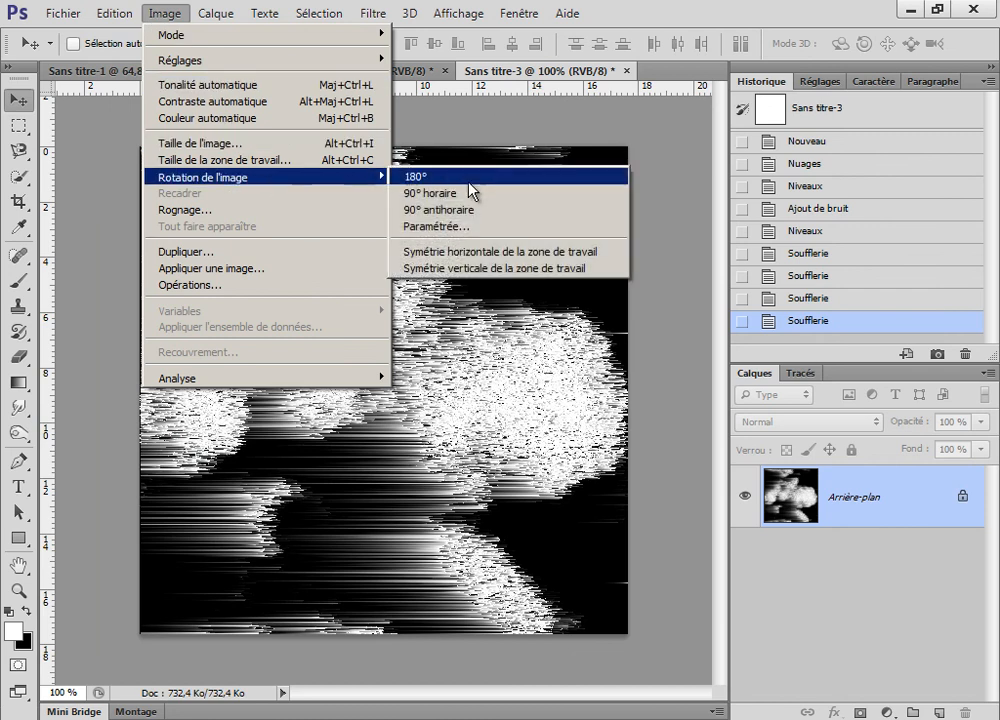
left_click(479, 210)
Step: Apply the Coordonnées polaires filter to wrap the vertical streaks into a circular burst
left_click(373, 13)
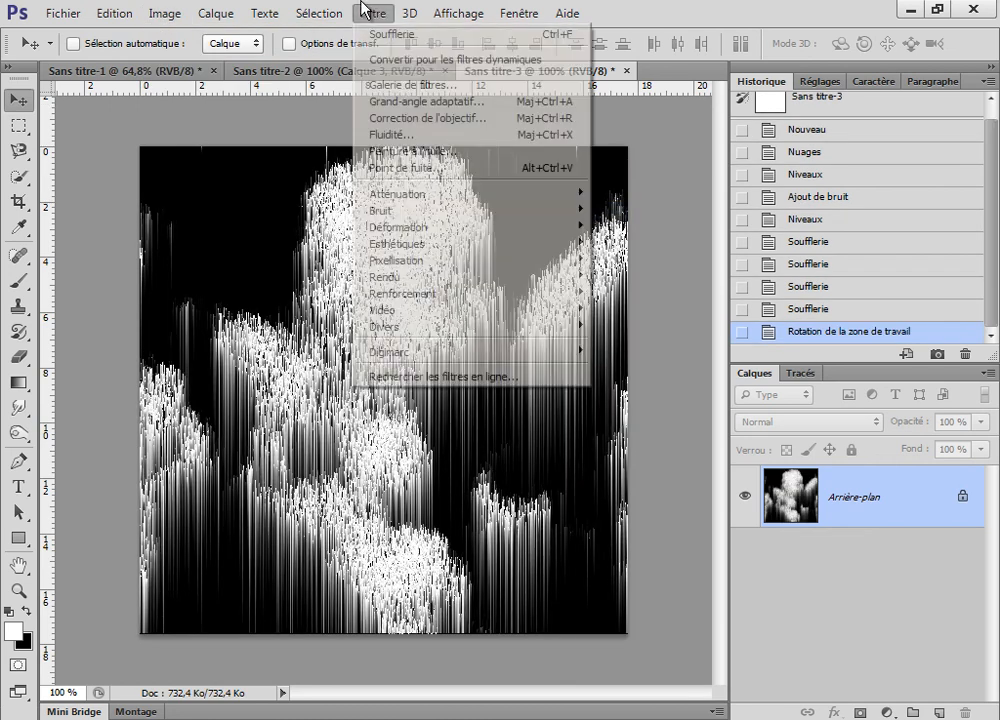
mouse_move(458, 230)
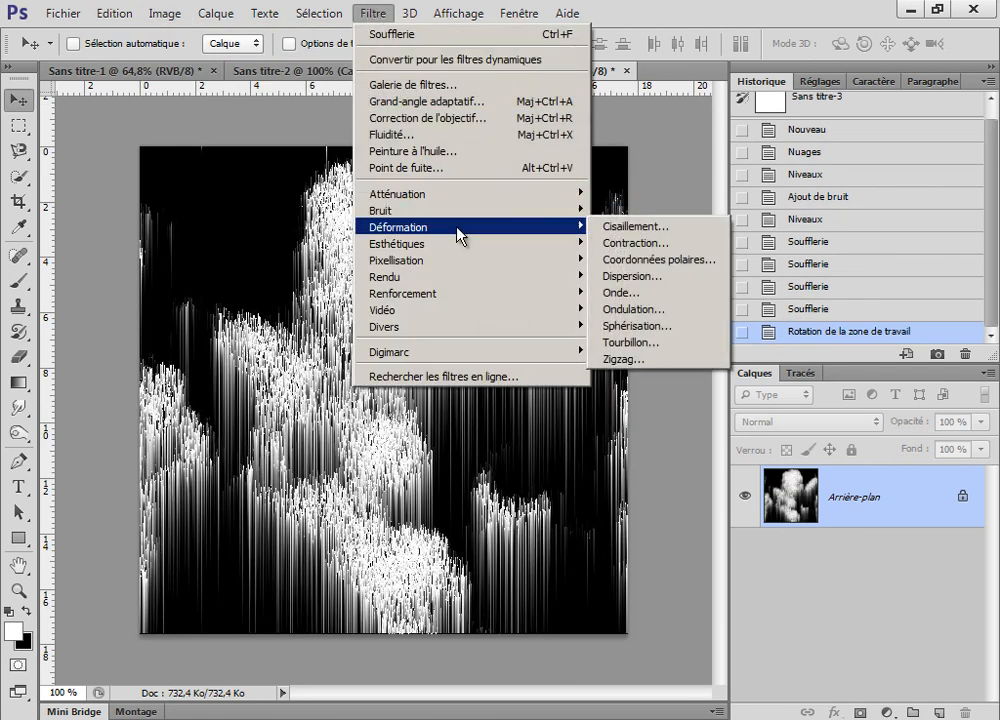
left_click(658, 259)
left_click(905, 205)
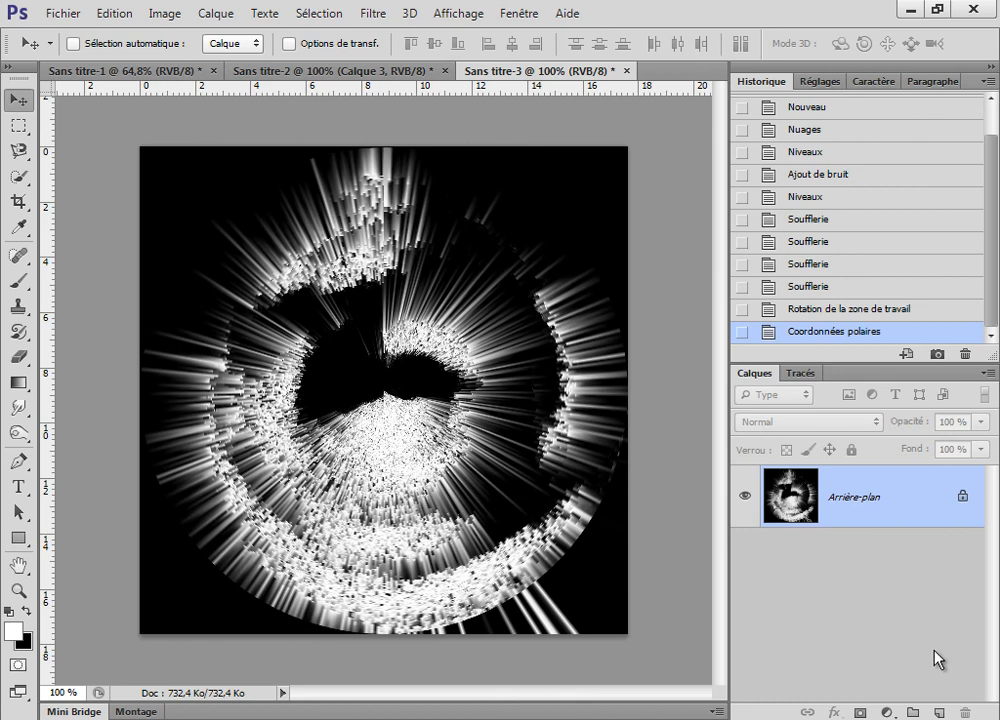
Step: Replace the background layer with an empty layer above a second new layer filled with black
left_click(940, 711)
left_click_drag(800, 545, 965, 712)
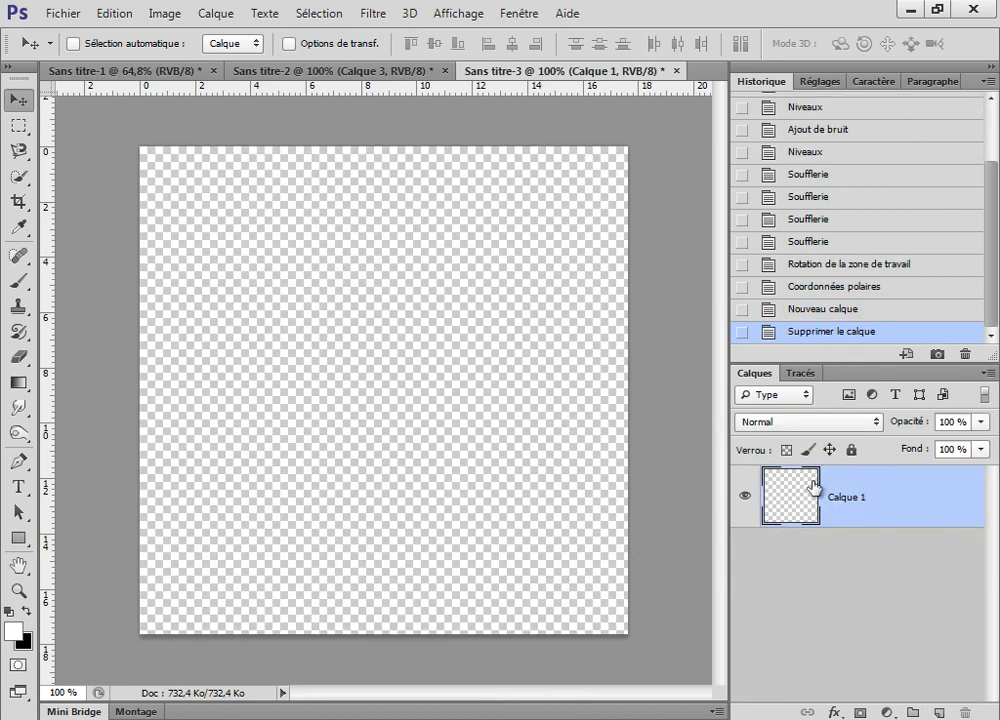
left_click(940, 711)
key("ctrl+BackSpace")
left_click_drag(866, 509, 884, 590)
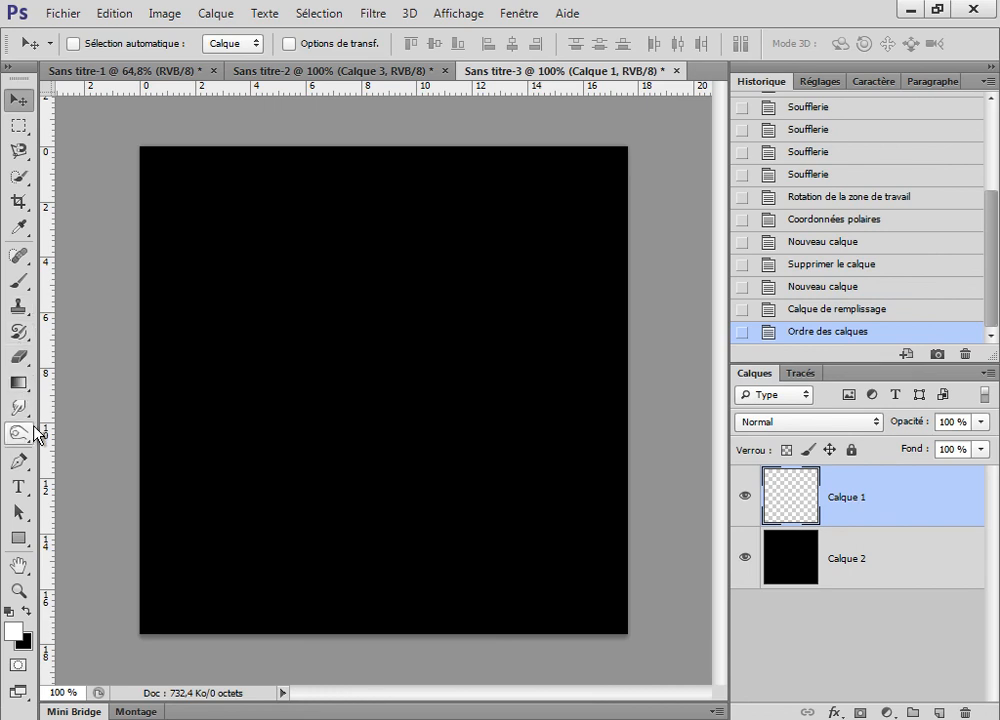
Step: Add the white text MOMIE near the middle of the black canvas
left_click(18, 487)
left_click(314, 367)
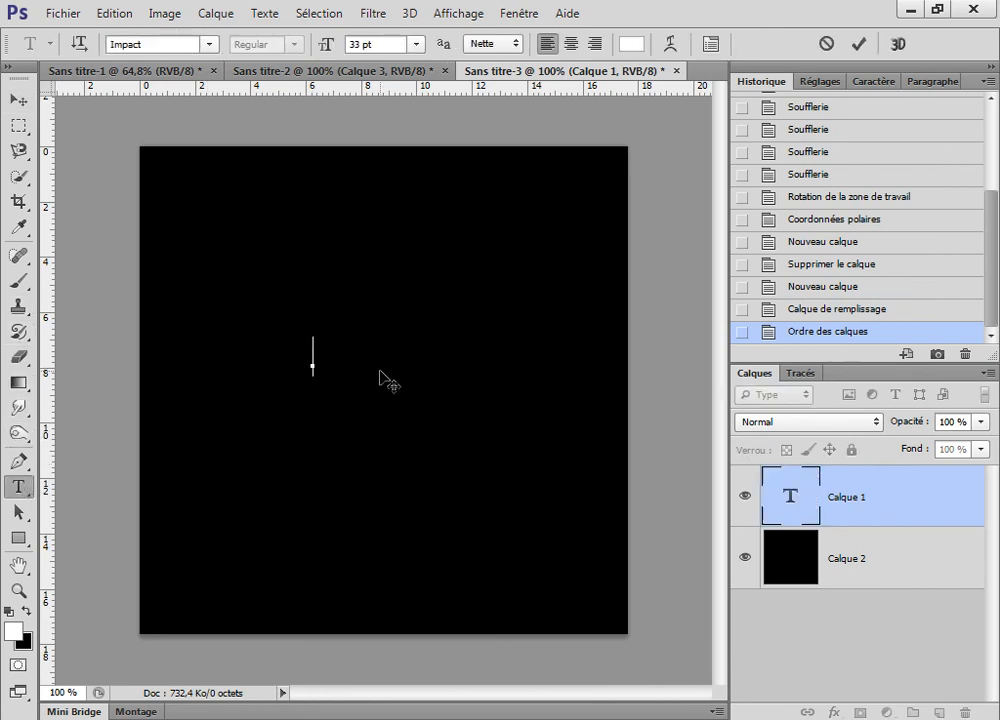
type("MOM")
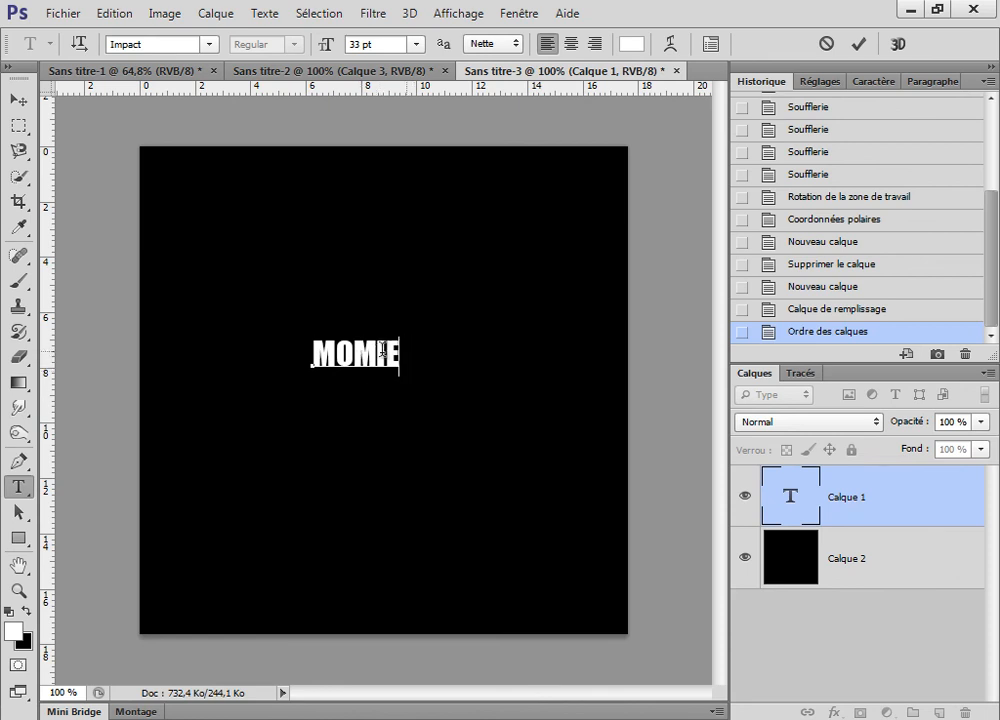
type("IE")
Step: Format the MOMIE text as Lithos Pro at 60 pt with faux bold
double_click(383, 348)
left_click(209, 44)
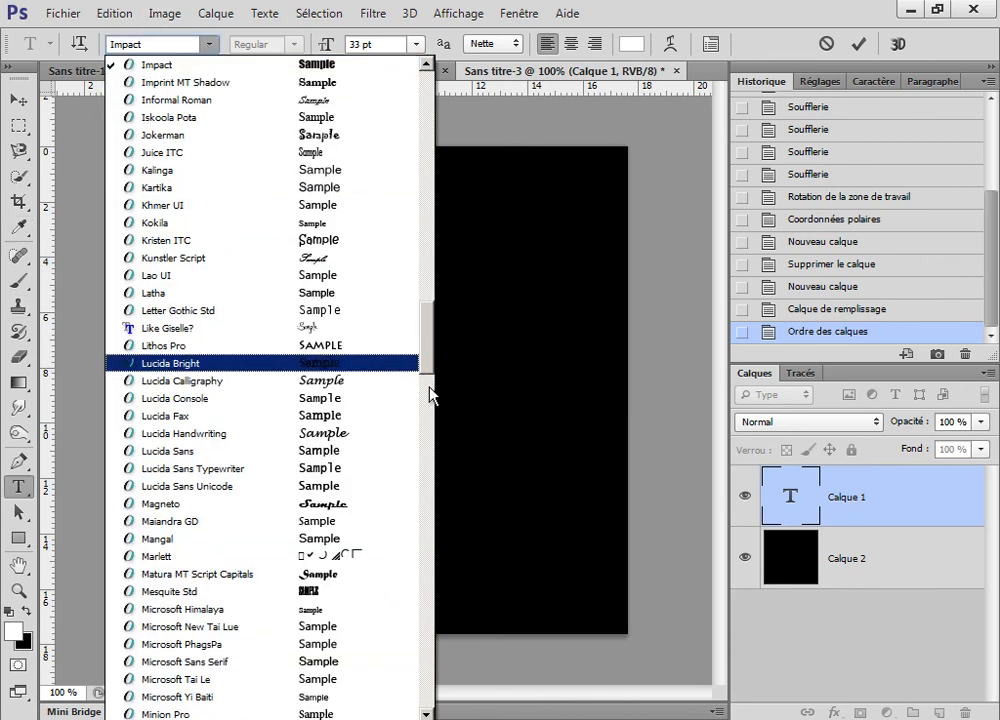
scroll(375, 339, "up", 1)
left_click(336, 372)
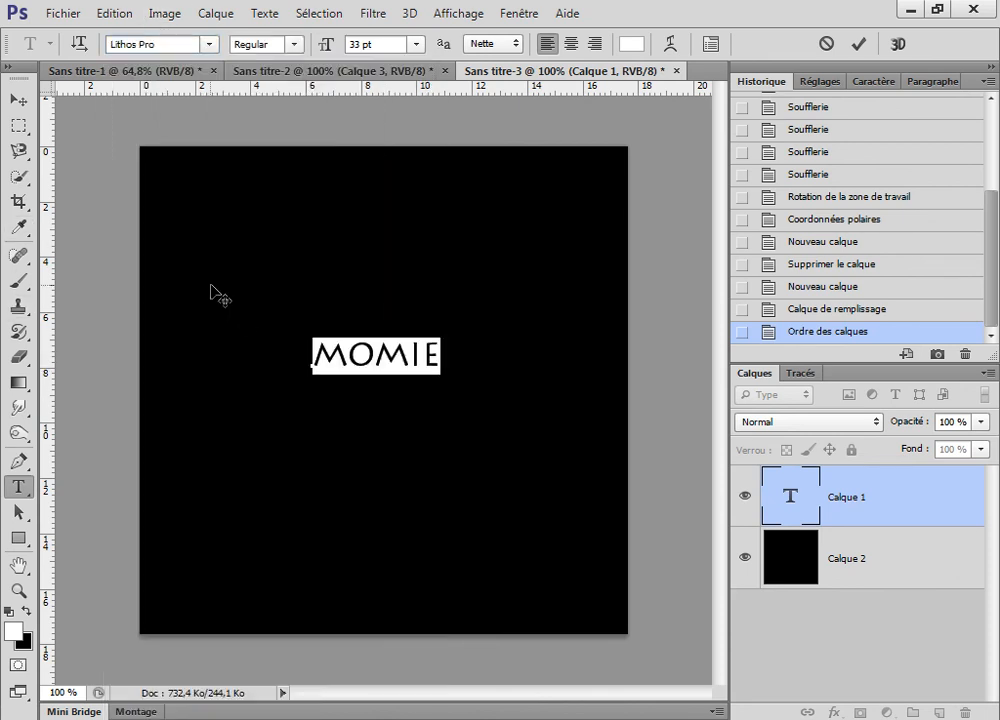
left_click(416, 44)
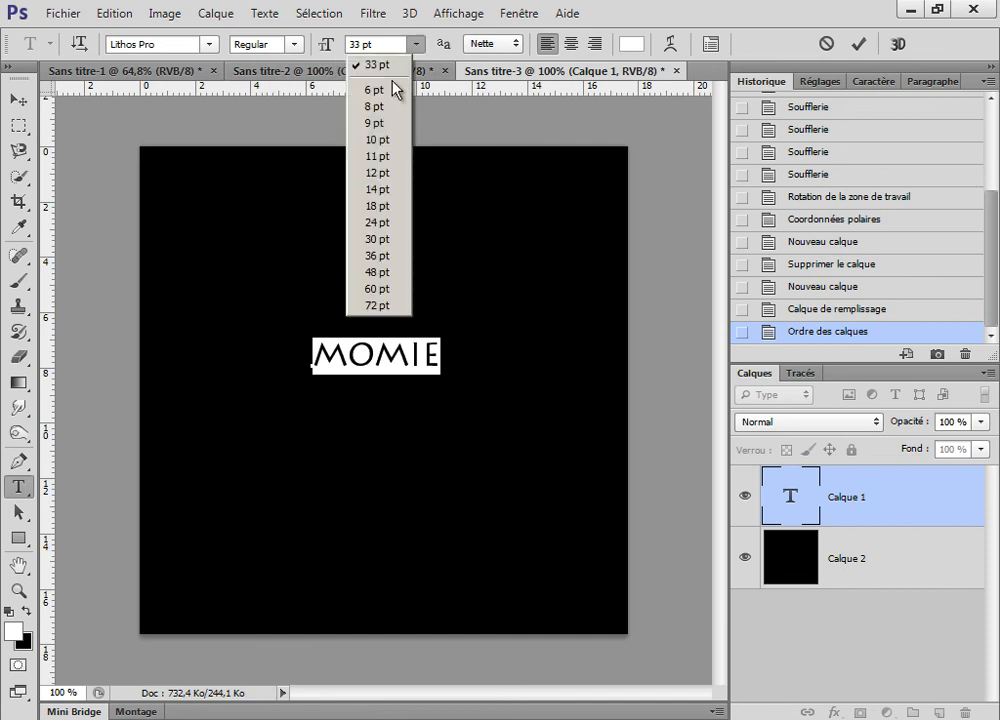
left_click(385, 289)
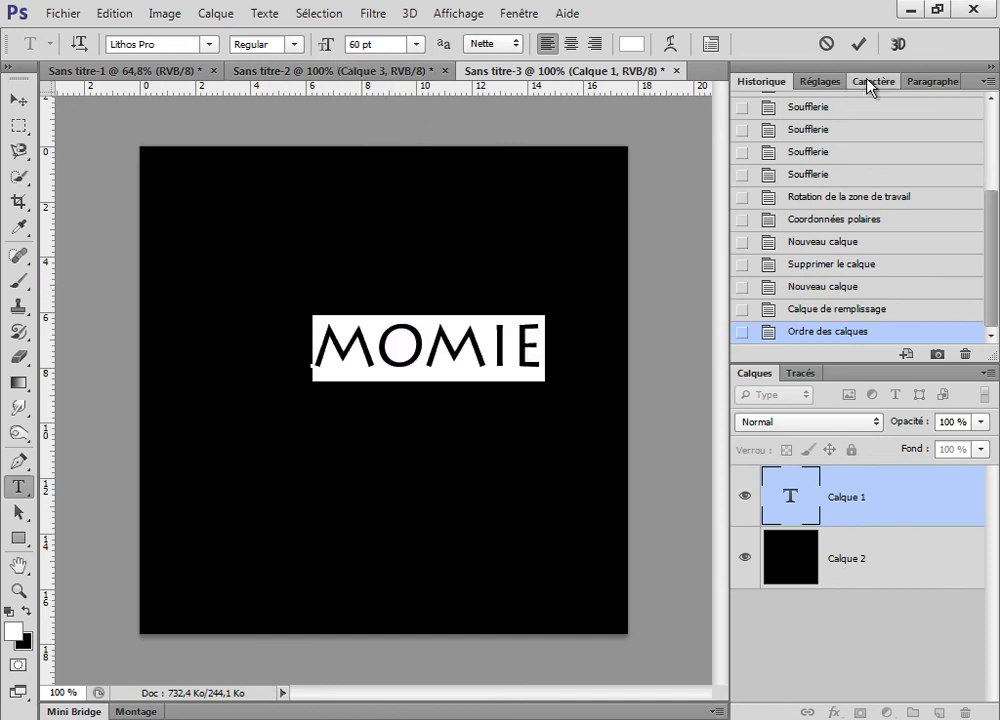
left_click(864, 84)
left_click(769, 234)
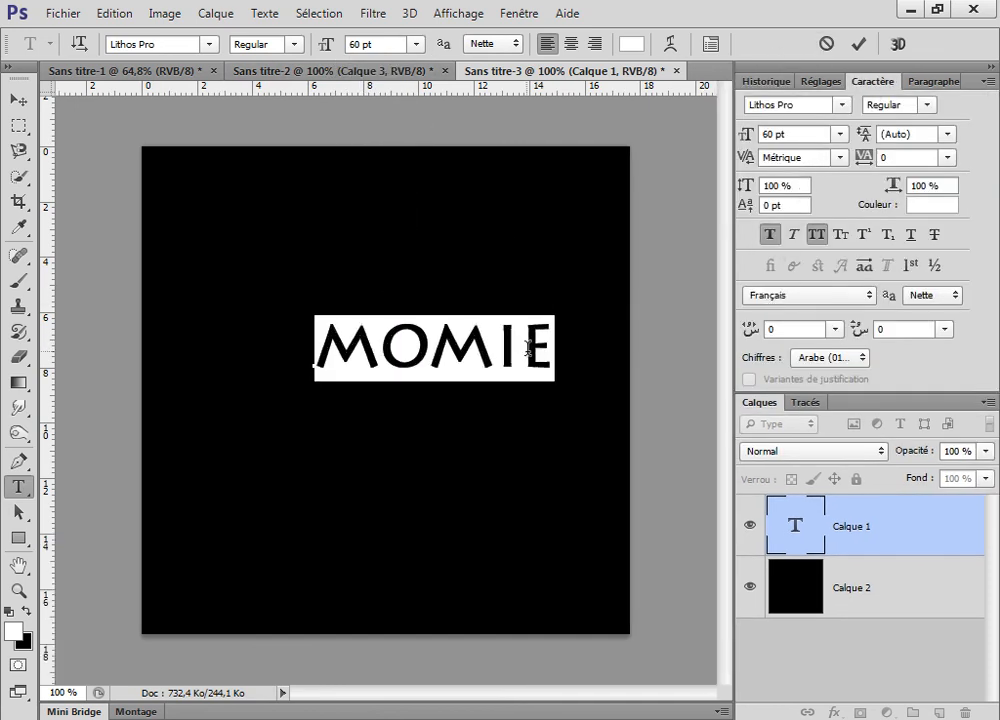
Step: Move the MOMIE text to the centre of the canvas and scale it up to about 72 pt
left_click(18, 100)
left_click_drag(485, 351, 438, 361)
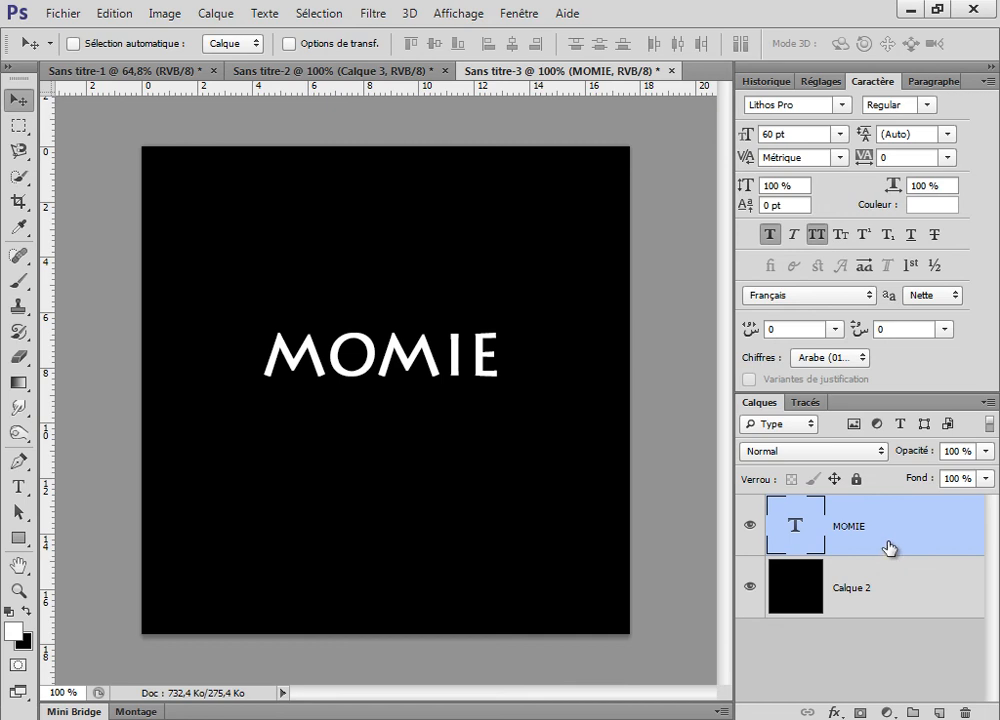
left_click_drag(404, 396, 409, 426)
key("ctrl+t")
mouse_move(516, 352)
left_mouse_down()
mouse_move(531, 336)
mouse_move(531, 346)
left_mouse_up()
key("Return")
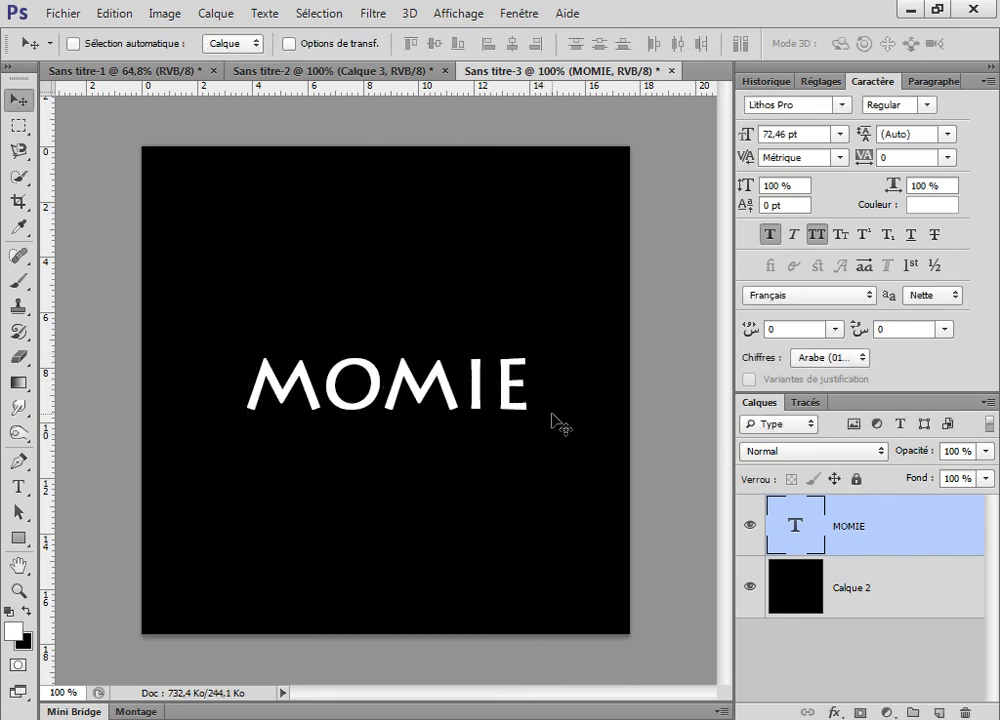
Step: Merge the text with the black layer and apply Coordonnées polaires with the Polaire en rectangulaire option
key("ctrl+e")
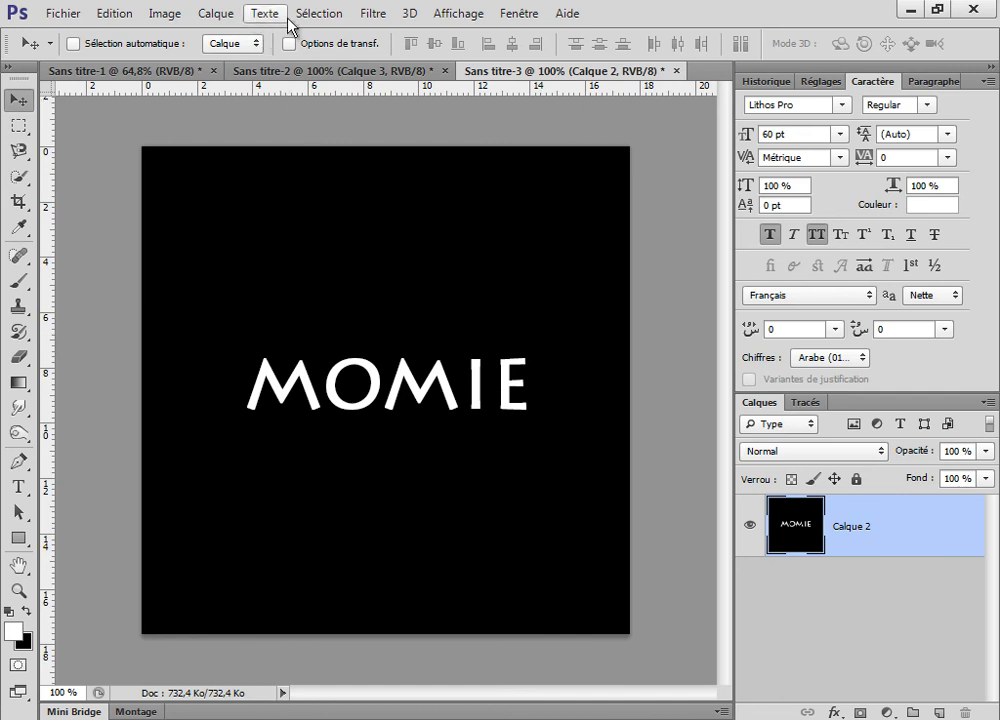
left_click(166, 14)
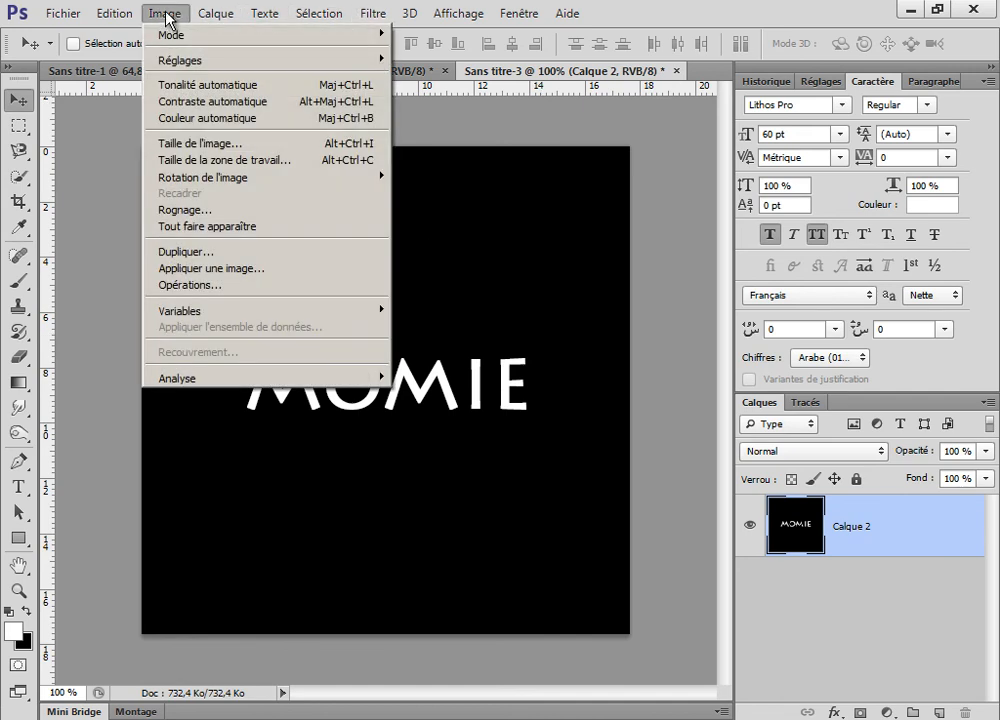
mouse_move(373, 13)
mouse_move(460, 228)
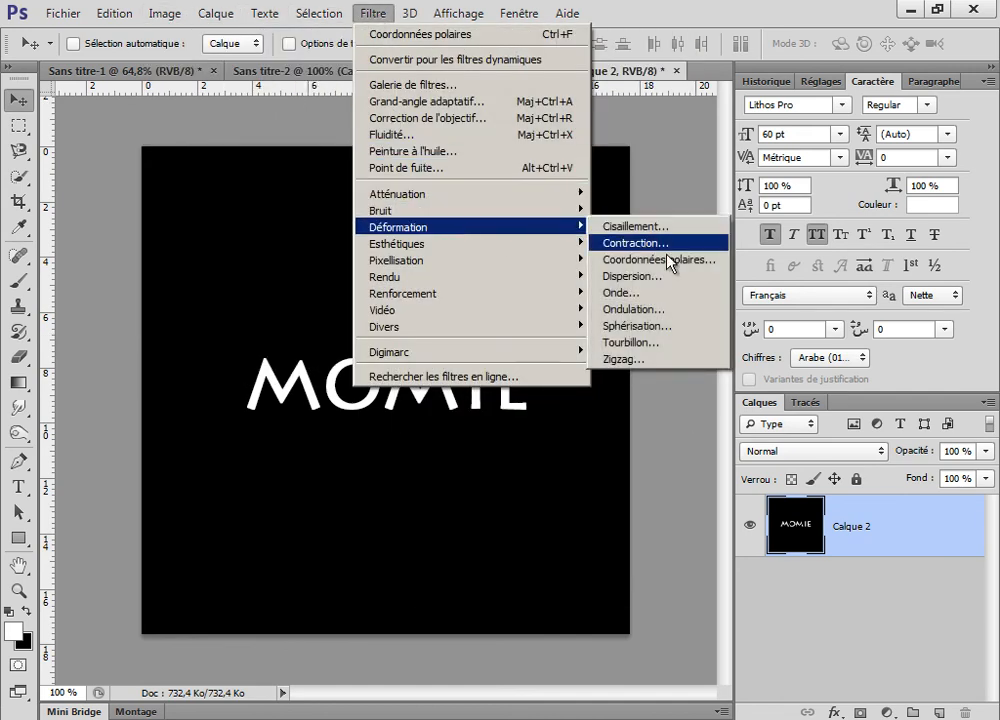
left_click(668, 262)
left_click(640, 502)
left_click(912, 203)
Step: Rotate the distorted lettering image 90° clockwise
left_click(166, 14)
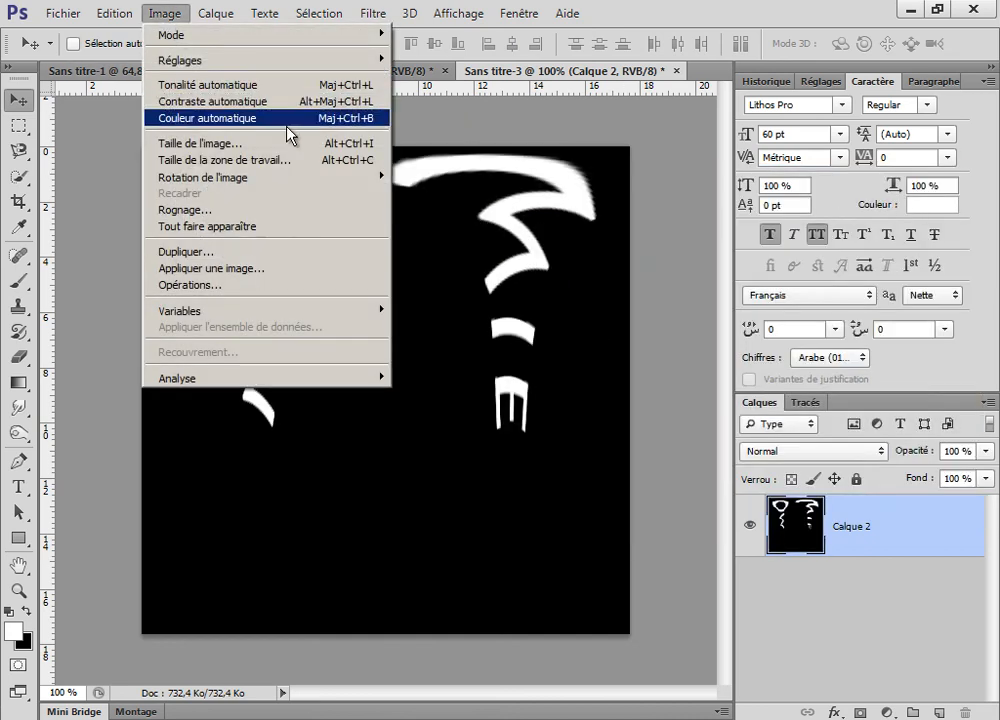
mouse_move(300, 177)
left_click(413, 195)
Step: Apply the Soufflerie filter from Droite to the lettering, repeat it three times, and undo the last repetition
left_click(358, 8)
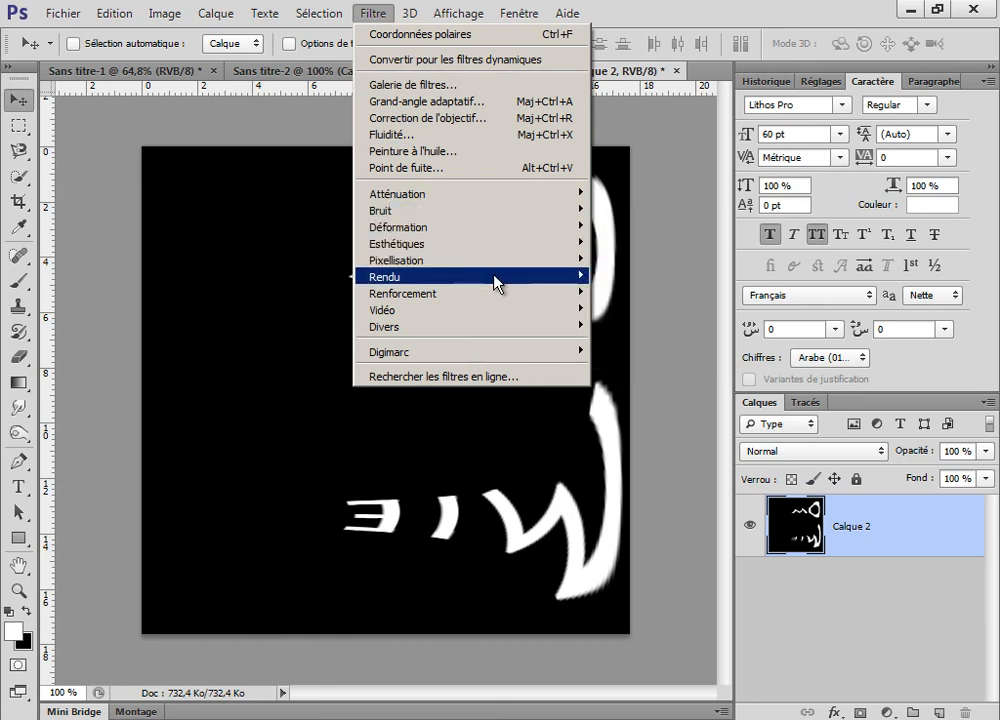
mouse_move(490, 252)
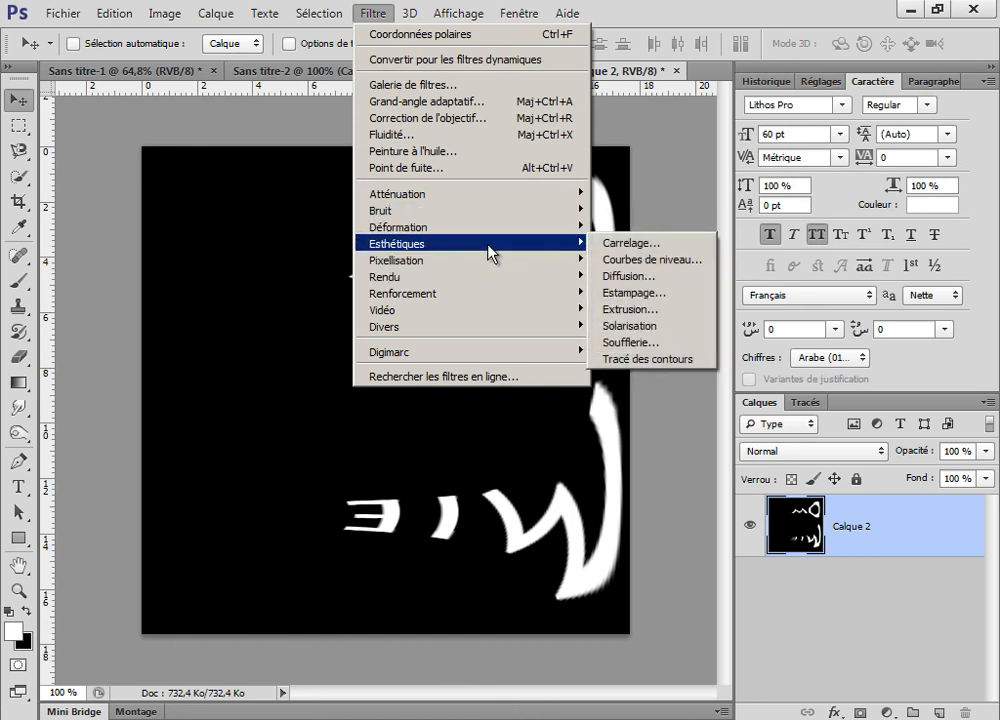
left_click(628, 342)
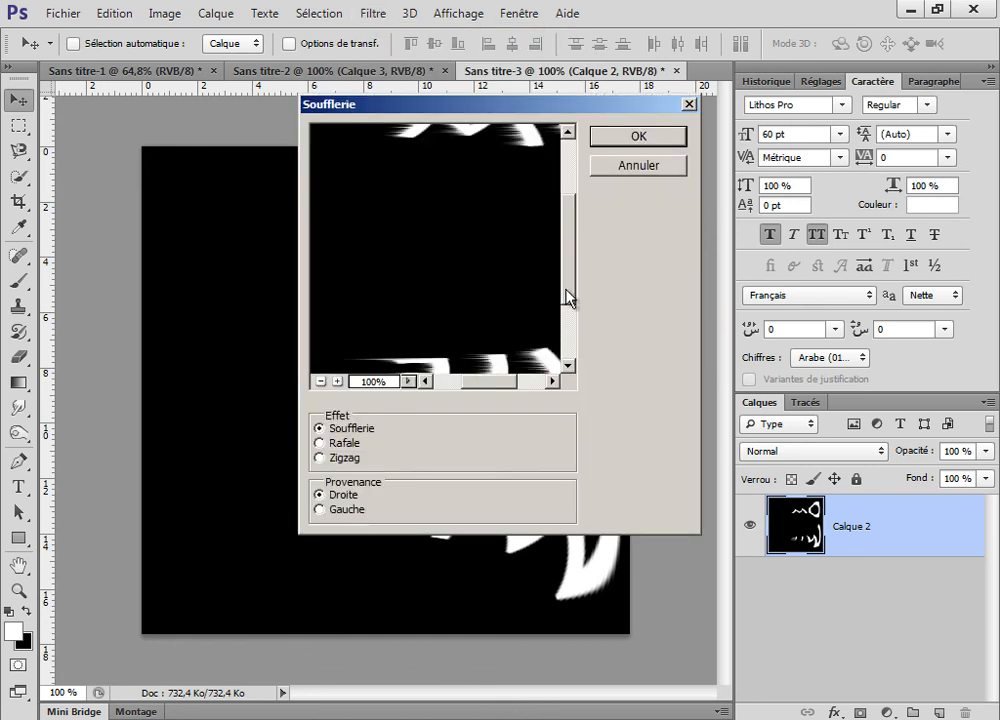
left_click(619, 140)
key("ctrl+f")
key("ctrl+f")
key("ctrl+f")
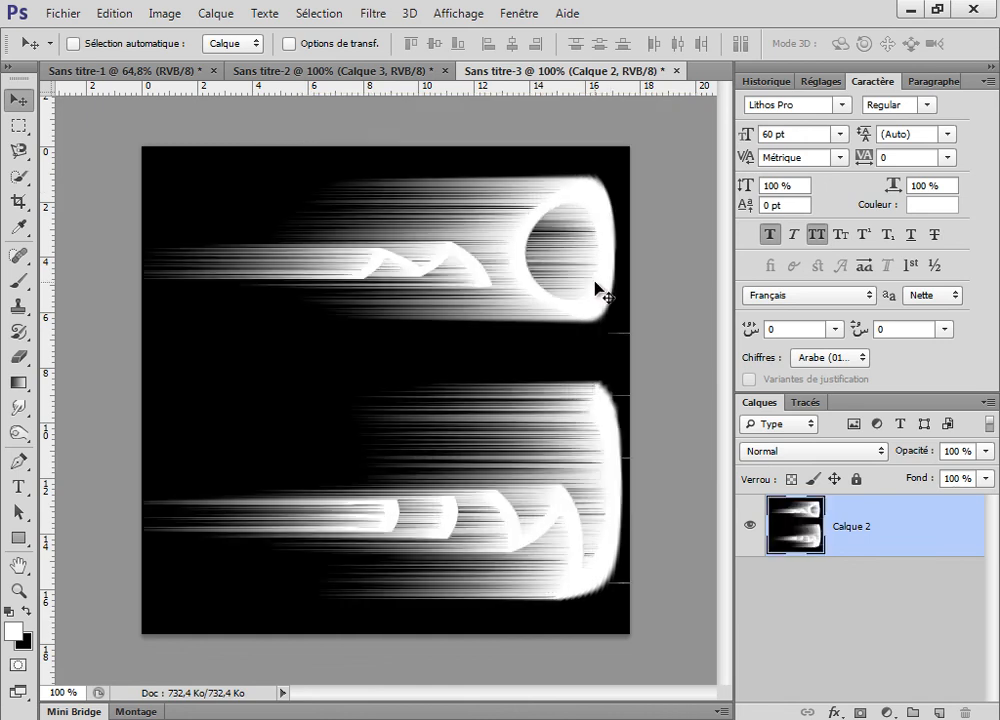
key("ctrl+z")
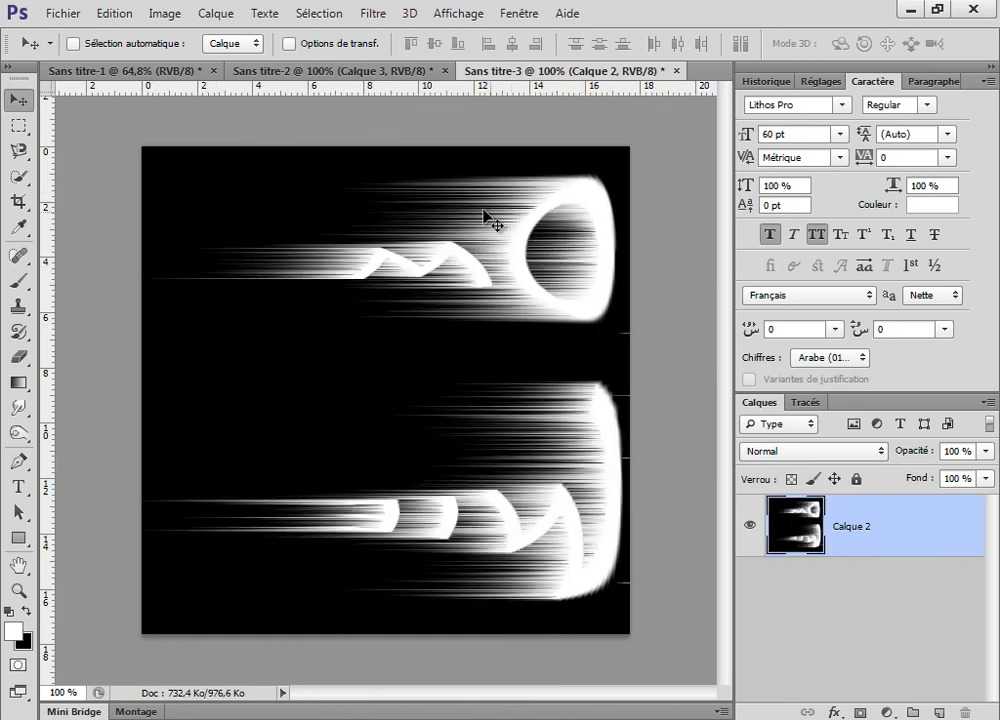
Step: Rotate the streaked lettering image 90° counterclockwise
left_click(373, 13)
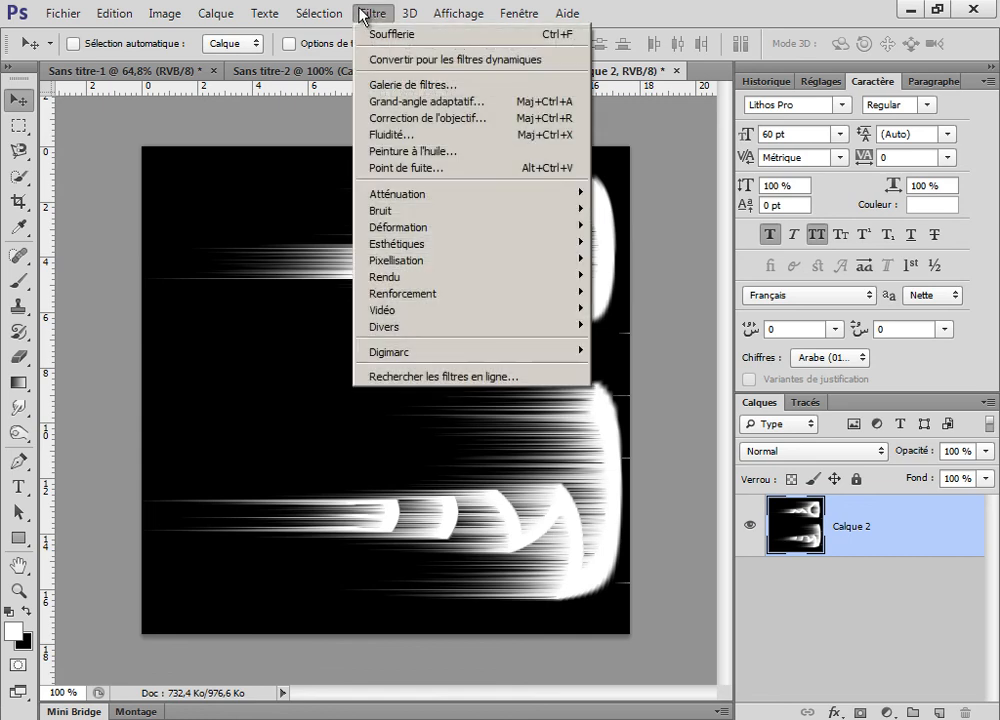
mouse_move(164, 13)
mouse_move(319, 178)
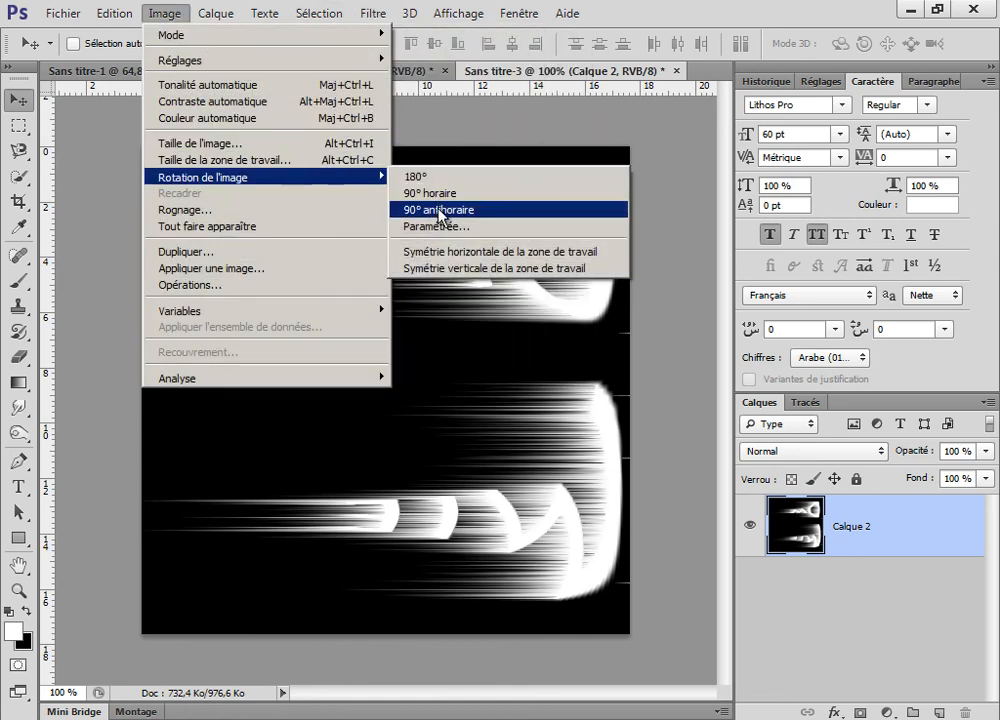
left_click(428, 208)
Step: Apply Coordonnées polaires with Rectangulaire en polaire to turn the streaks into light rays bursting from the lettering
left_click(373, 13)
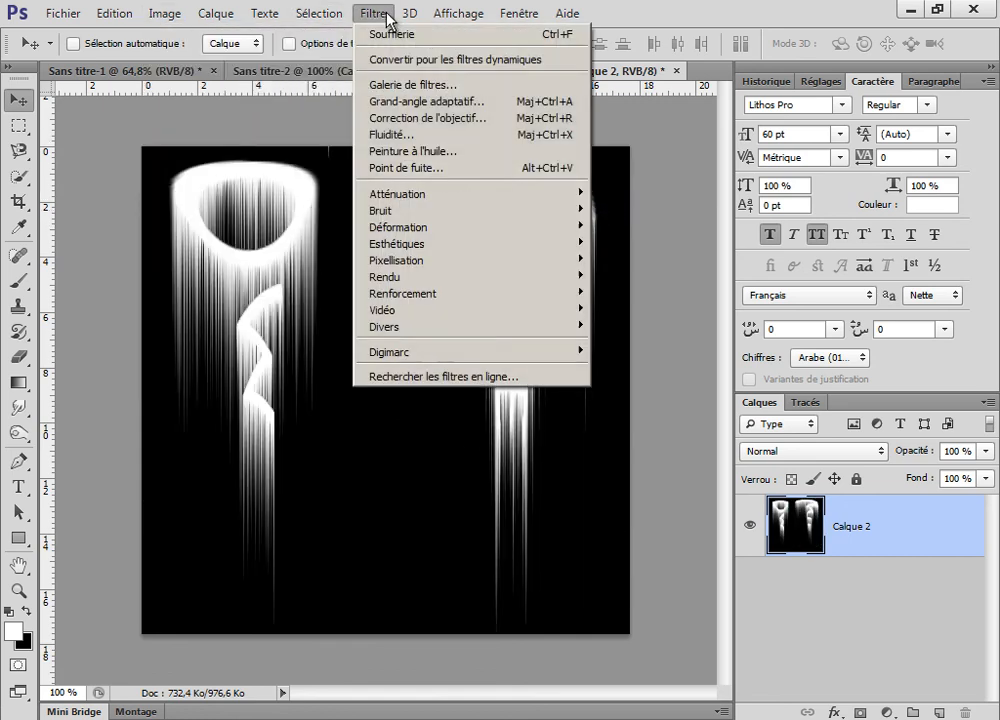
mouse_move(484, 197)
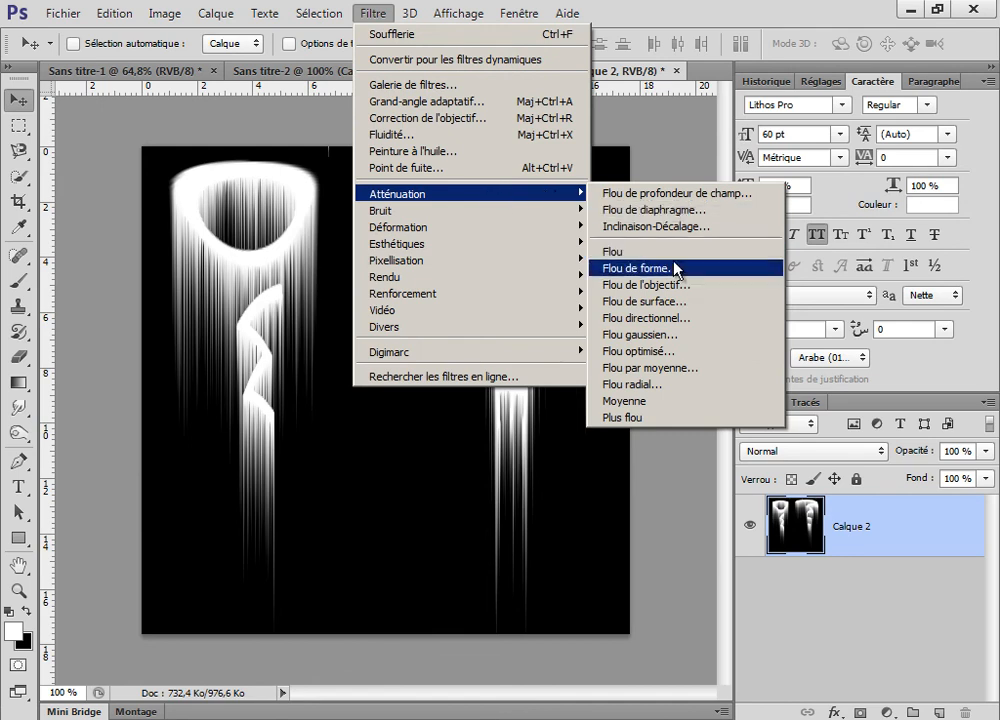
mouse_move(495, 228)
left_click(650, 259)
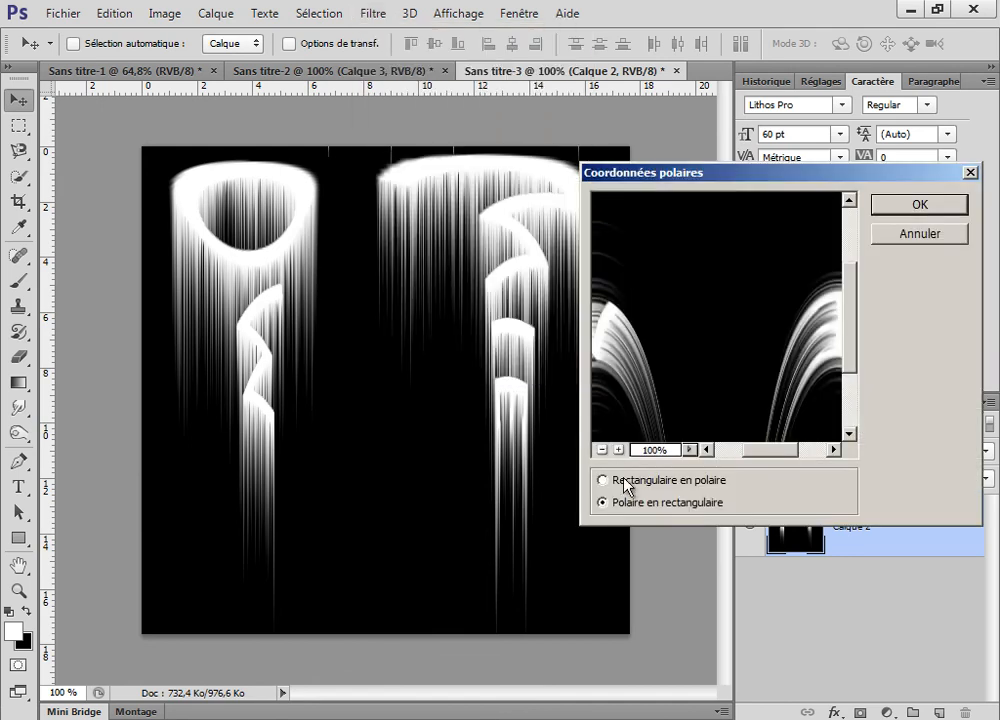
left_click(625, 481)
left_click(907, 200)
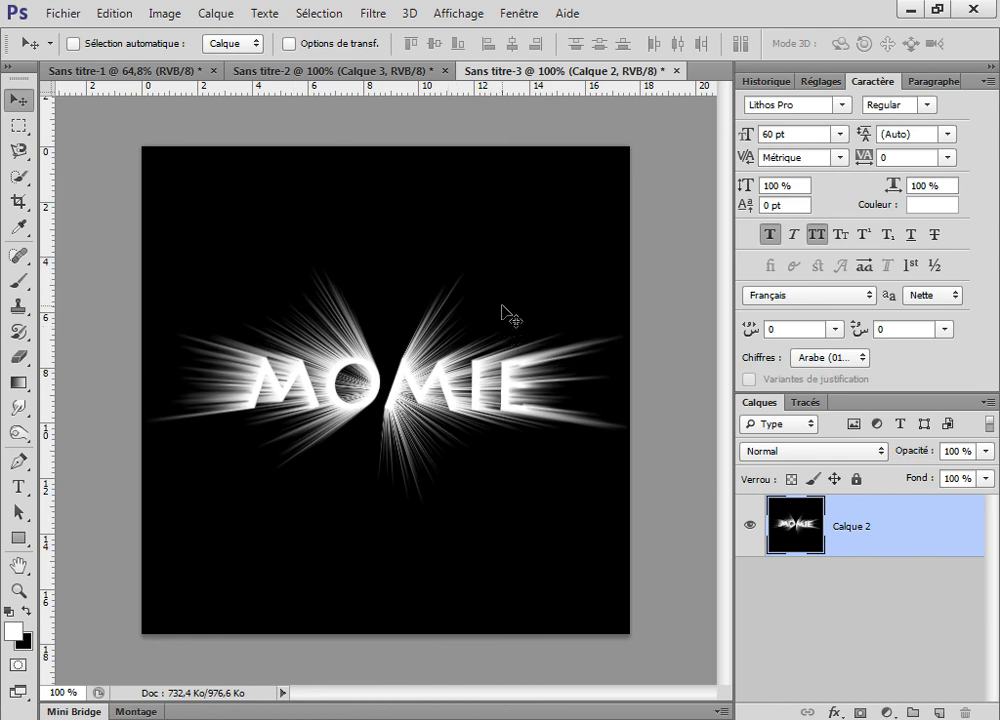
Step: Close the Sans titre-3 document
left_click(680, 71)
left_click(521, 190)
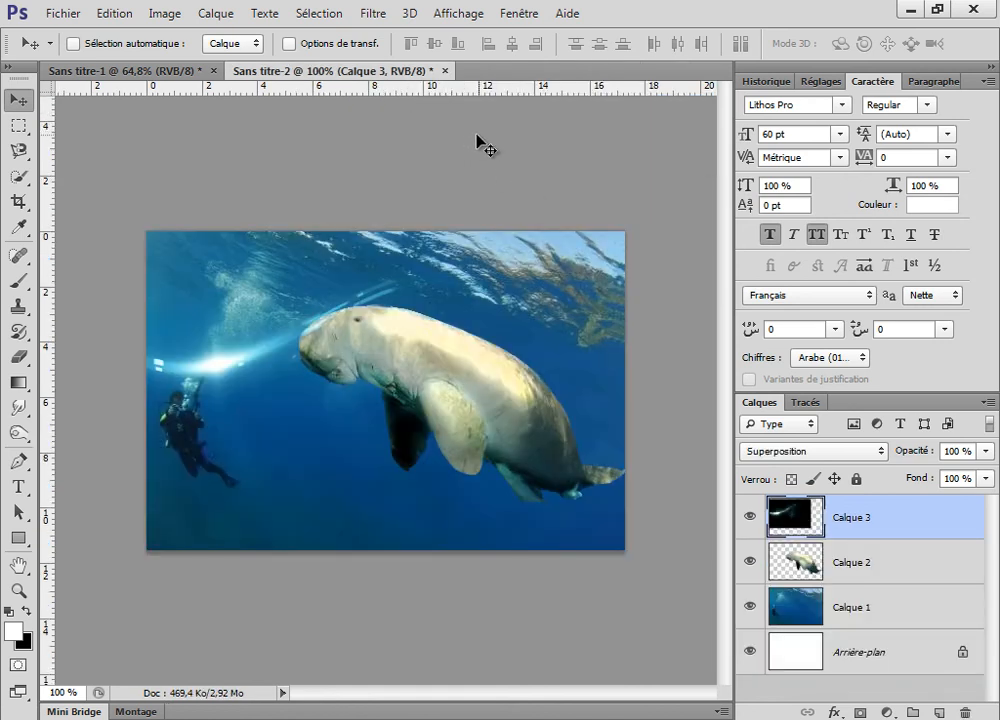
left_click(868, 566)
left_click(900, 521, "shift")
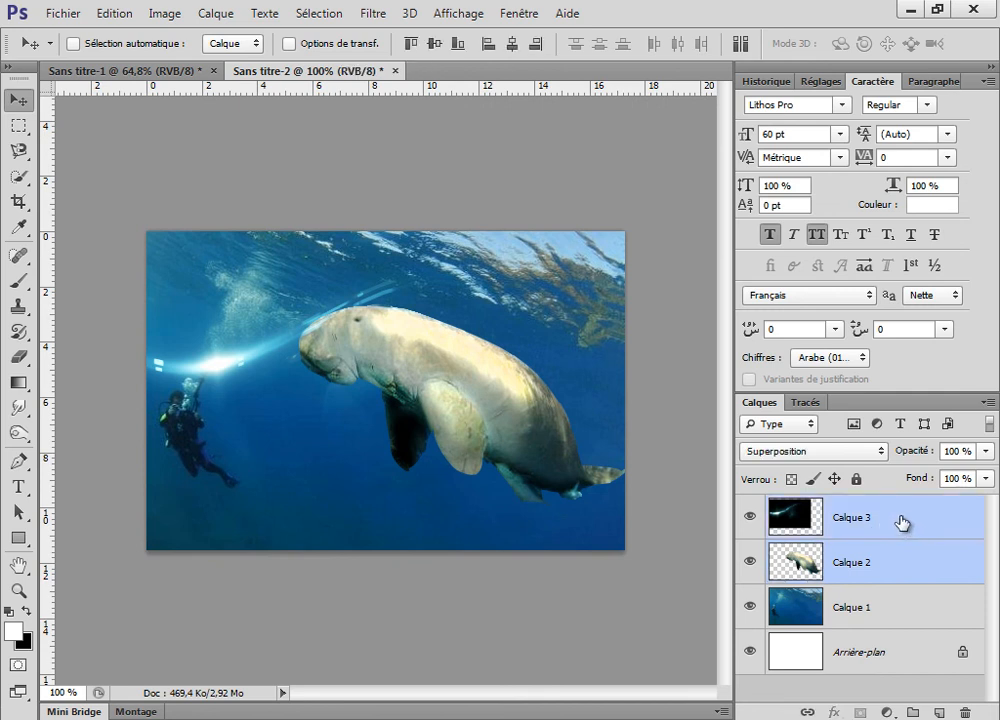
left_click(898, 549)
left_click(907, 524)
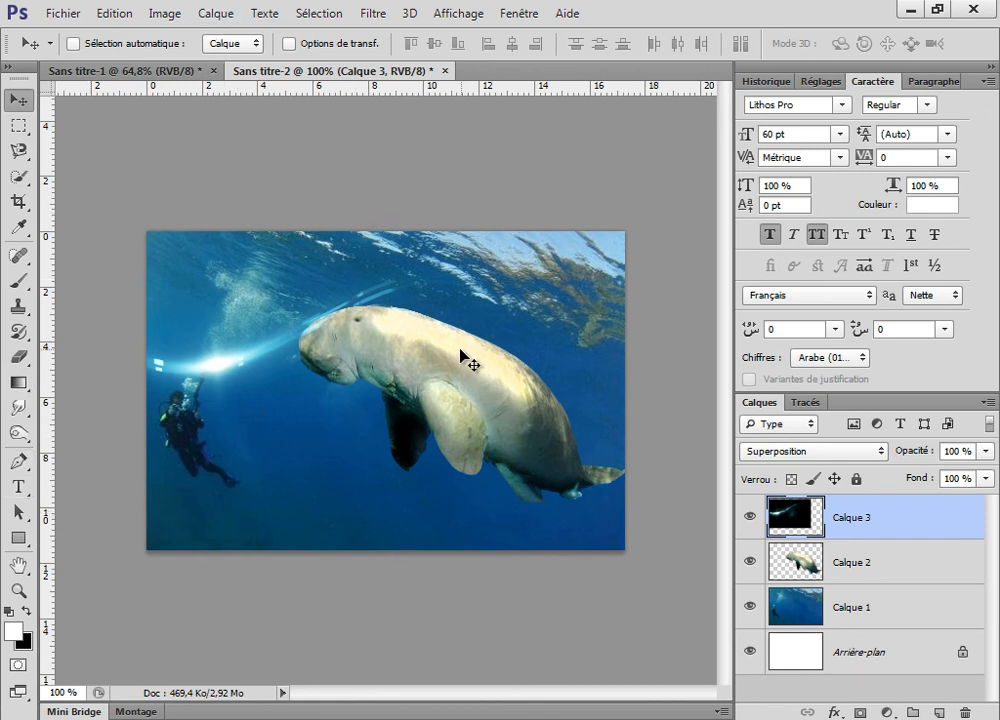
Step: Add a new layer, fill a square area over the dugong's back with bright red, and deselect it
left_click(938, 712)
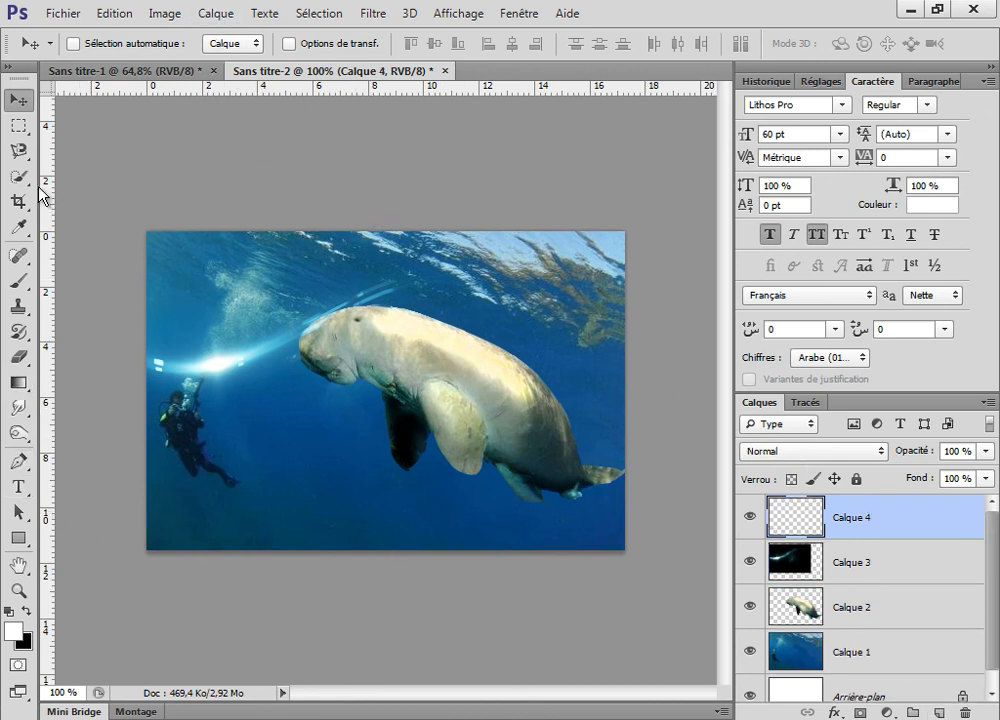
left_click(18, 125)
left_click(13, 630)
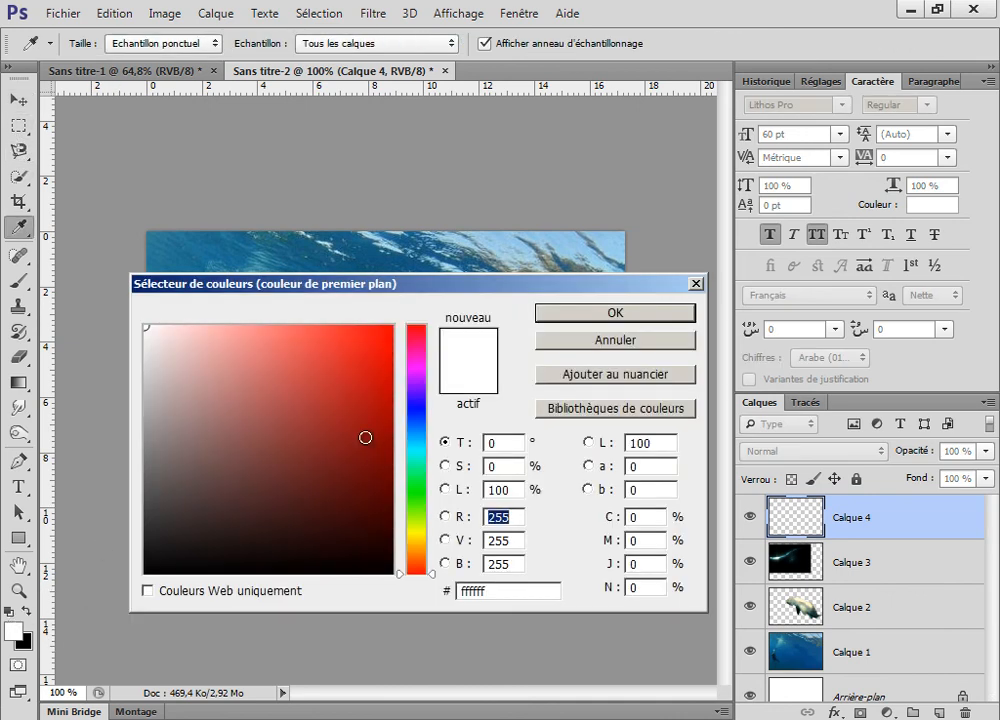
left_click(391, 352)
left_click(607, 312)
left_click_drag(408, 278, 524, 393)
key("x")
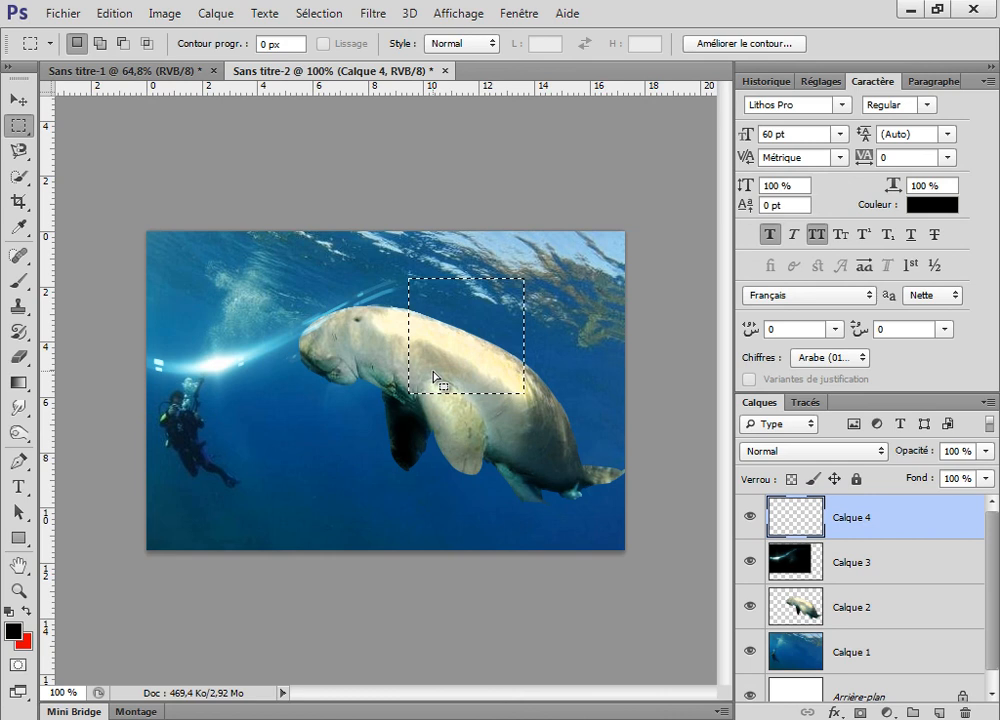
key("ctrl+BackSpace")
key("ctrl+d")
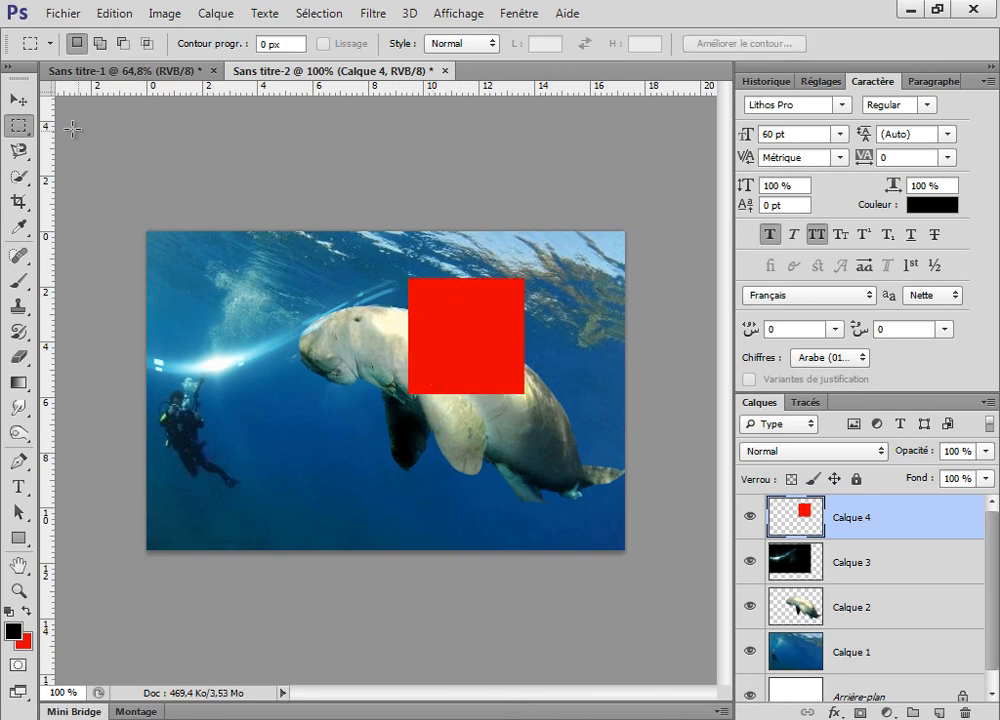
Step: Distort the red square into a slanted diamond by pulling two opposite corners inward, and move it above the diver
key("v")
key("ctrl+t")
left_click_drag(410, 280, 449, 313)
left_click_drag(524, 395, 489, 371)
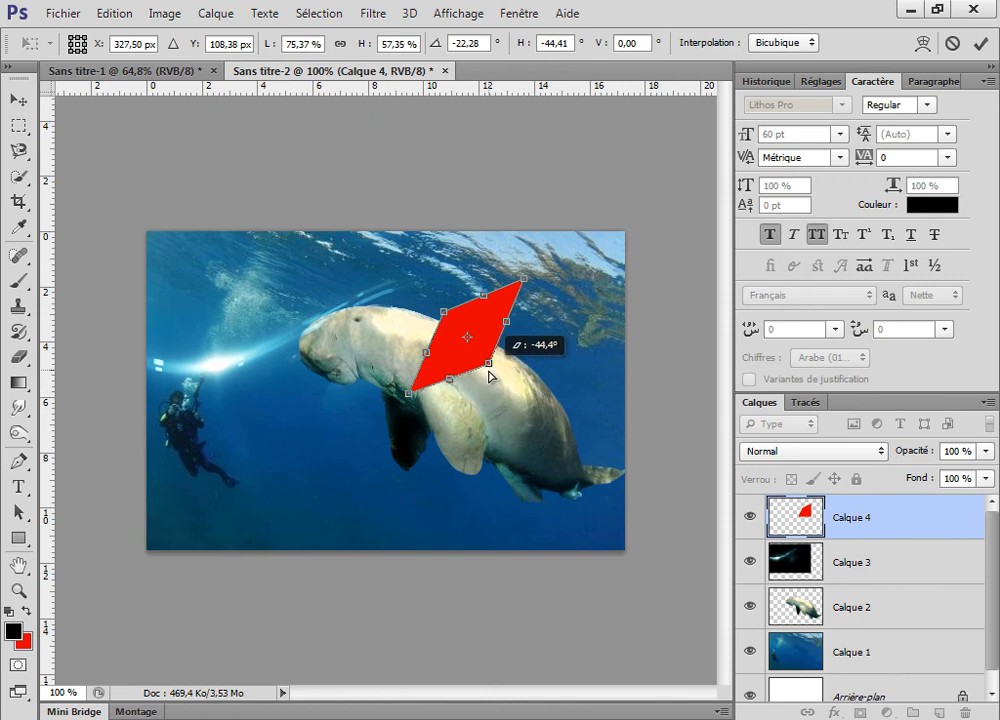
key("Return")
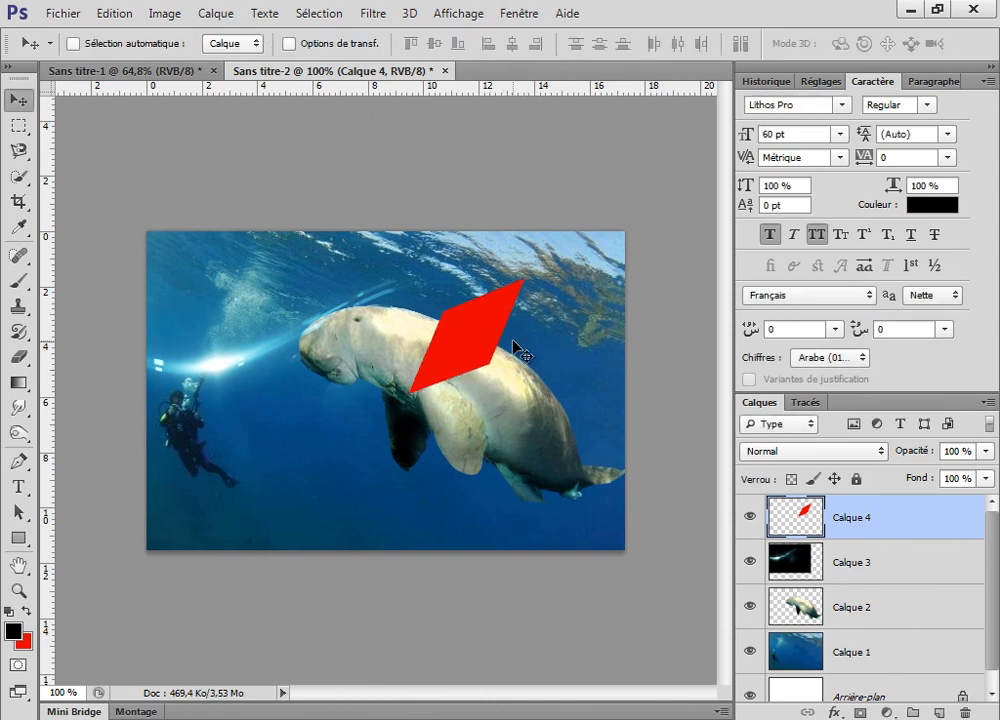
left_click_drag(471, 335, 240, 354)
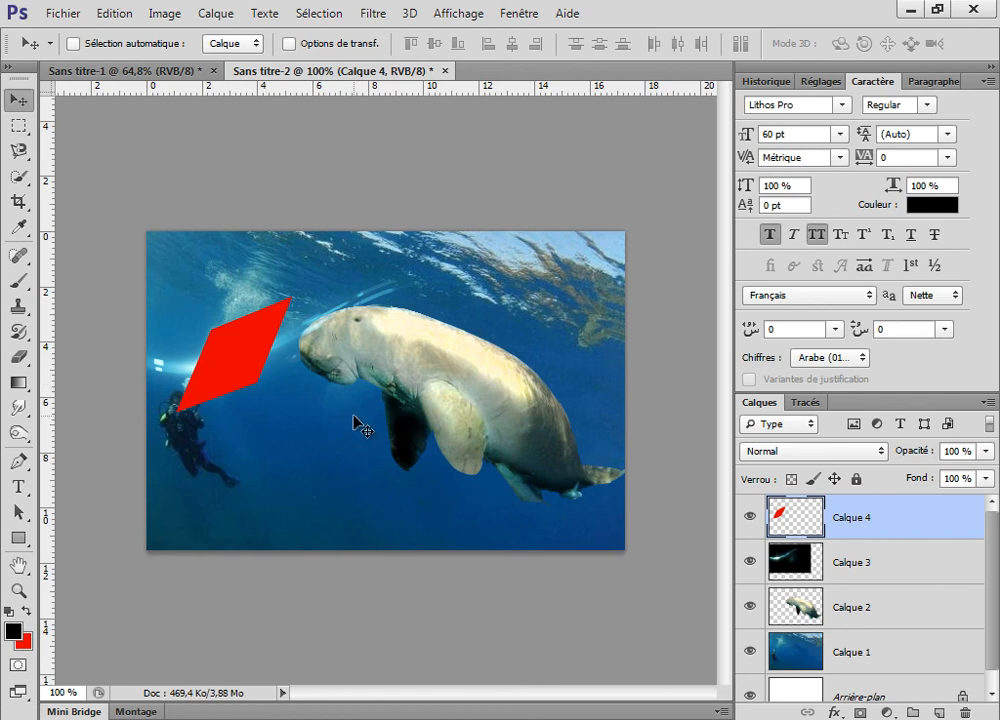
Step: Smudge the red diamond with the Doigt tool, pulling four curved streaks outward from its corners
left_click(17, 408)
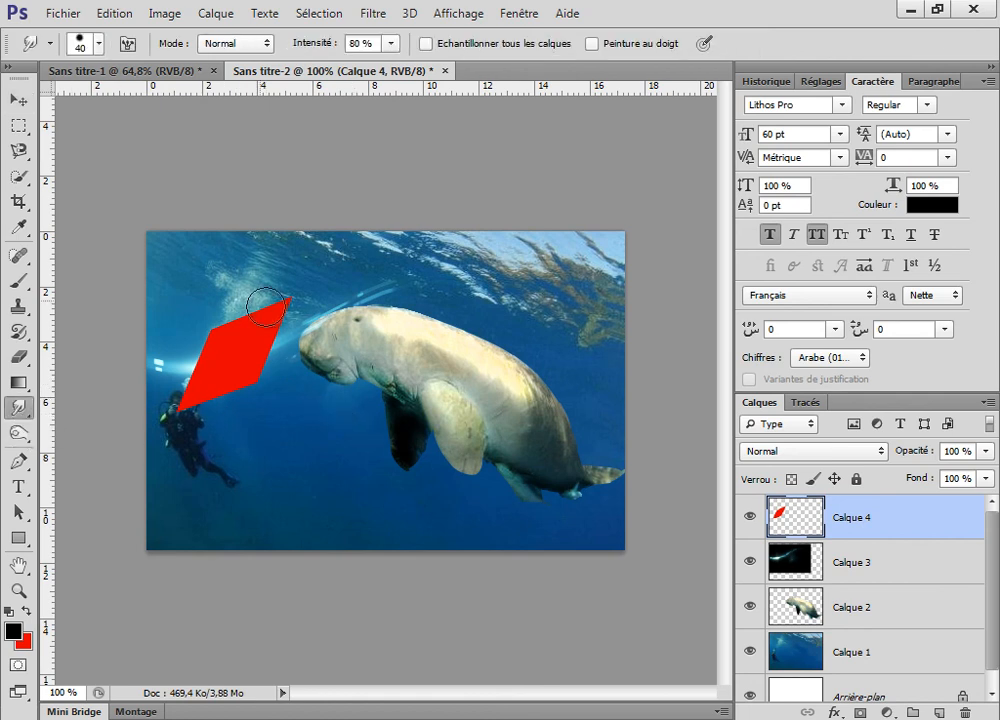
left_click_drag(290, 300, 393, 272)
left_click_drag(403, 401, 425, 378)
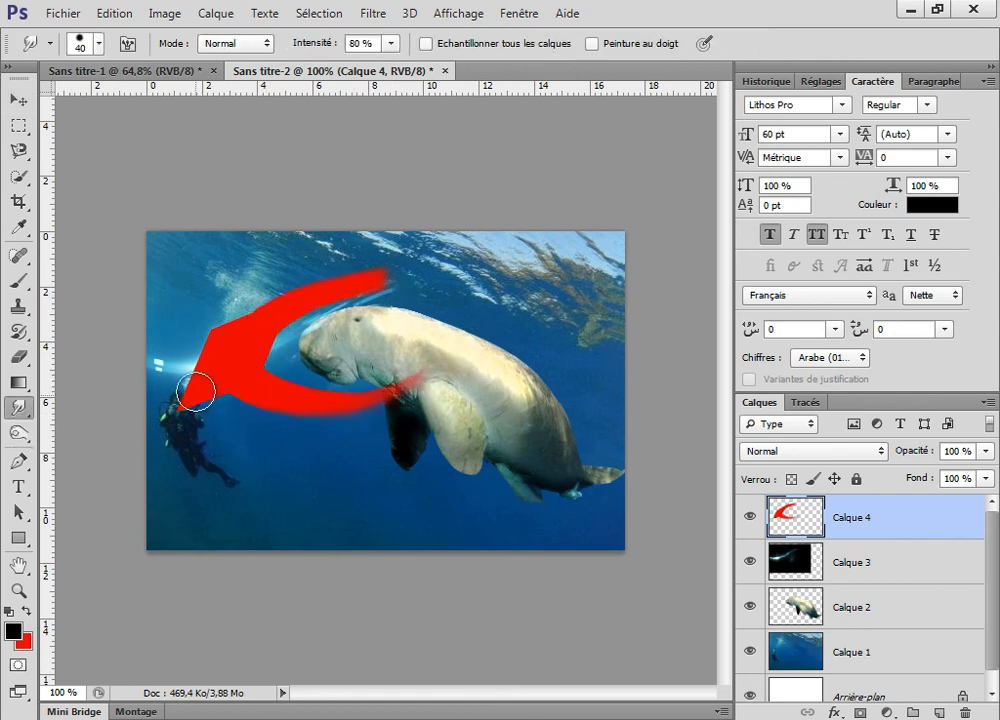
left_click_drag(186, 403, 250, 515)
left_click_drag(205, 330, 285, 268)
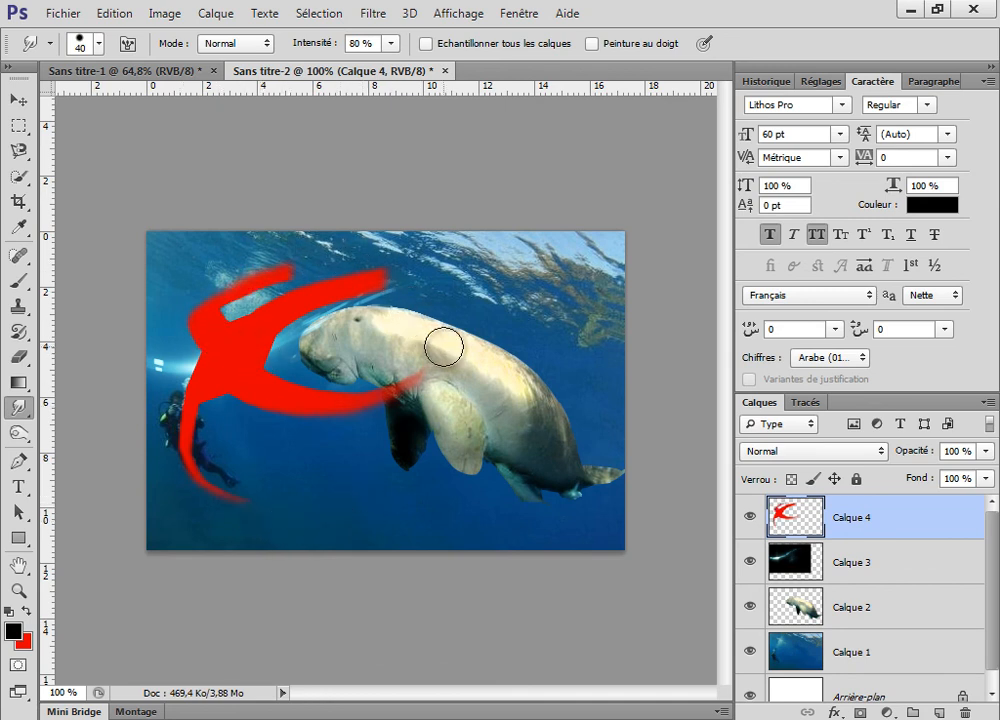
Step: Display the document's history of recorded edits
left_click(762, 84)
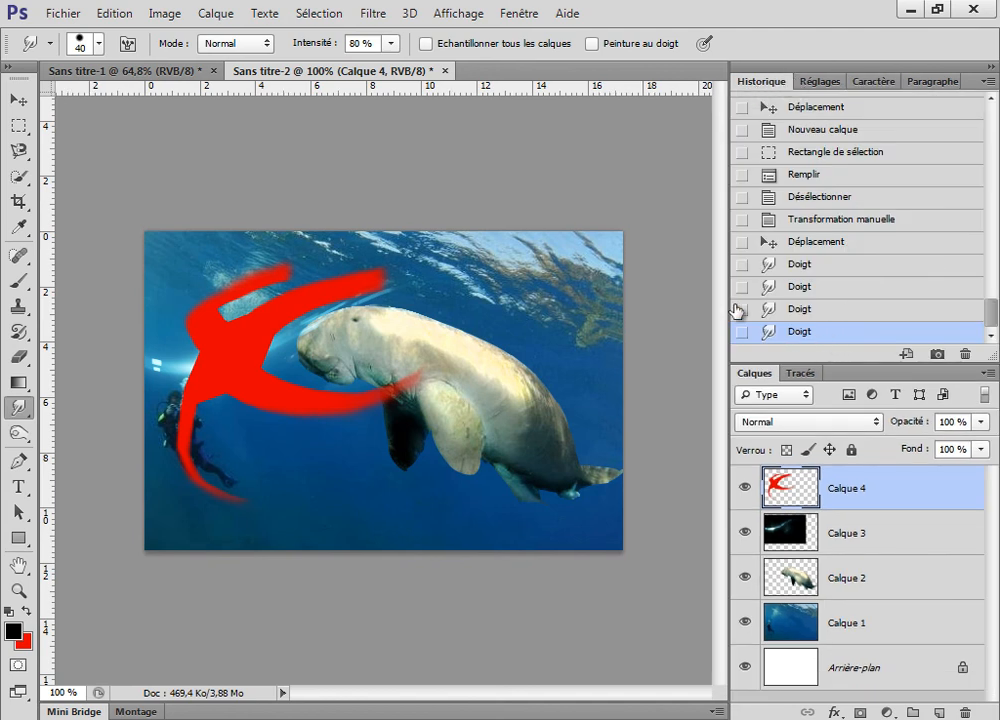